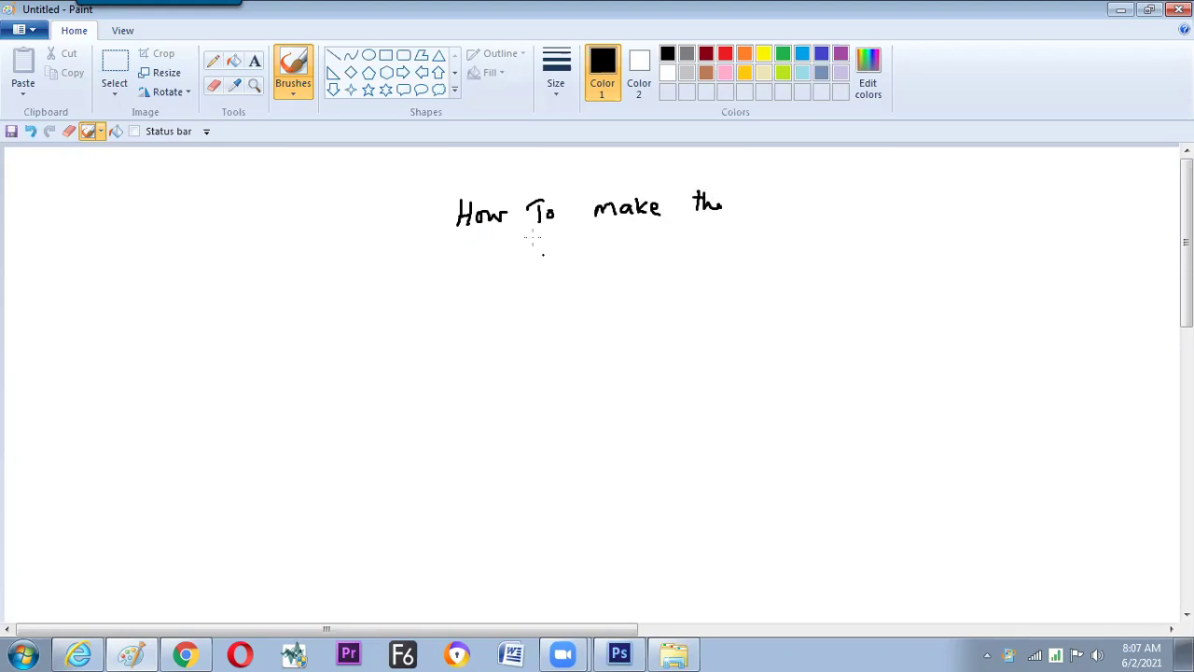
Handwrite "RECTANGLE SELECTION" as the second title line beneath "How To make the".
mouse_move(530, 234)
left_mouse_down()
mouse_move(545, 260)
mouse_move(558, 257)
left_mouse_up()
mouse_move(570, 239)
left_mouse_down()
mouse_move(571, 256)
mouse_move(584, 255)
left_mouse_up()
left_click_drag(590, 255, 624, 236)
left_click_drag(643, 235, 642, 245)
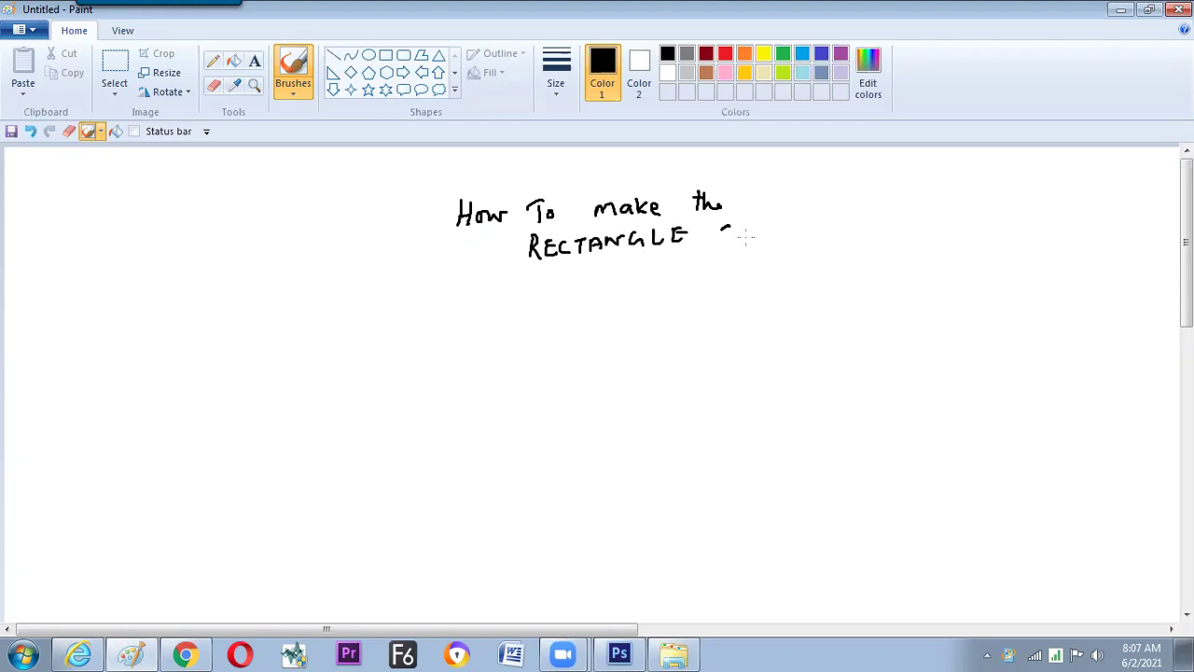
left_click_drag(731, 225, 717, 241)
mouse_move(752, 226)
left_mouse_down()
mouse_move(752, 238)
mouse_move(762, 232)
left_mouse_up()
left_click_drag(754, 240, 766, 240)
left_click_drag(771, 224, 778, 239)
left_click_drag(782, 226, 789, 239)
left_click_drag(782, 224, 790, 224)
left_click_drag(782, 232, 811, 237)
left_click_drag(825, 223, 825, 235)
left_click_drag(835, 221, 834, 222)
left_click_drag(842, 235, 862, 218)
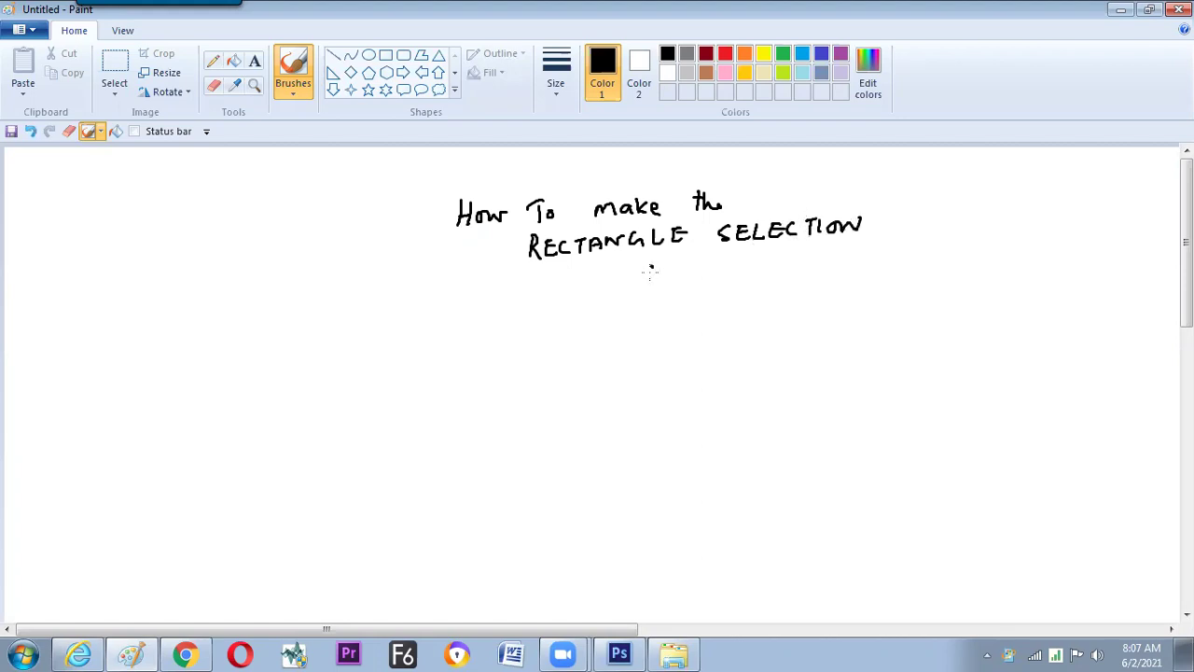
Handwrite "WITH MESURMENT" as the third title line and draw a long line below and above the title.
left_click_drag(651, 266, 667, 266)
left_click_drag(676, 265, 675, 278)
left_click_drag(680, 264, 692, 263)
left_click_drag(687, 264, 694, 279)
left_click_drag(695, 271, 706, 270)
left_click_drag(706, 261, 705, 278)
mouse_move(721, 277)
left_mouse_down()
mouse_move(731, 267)
mouse_move(748, 277)
left_mouse_up()
left_click_drag(774, 257, 774, 272)
left_click_drag(756, 264, 780, 270)
left_click_drag(796, 258, 806, 257)
left_click_drag(809, 270, 842, 266)
left_click_drag(851, 254, 851, 265)
left_click_drag(851, 254, 883, 248)
left_click_drag(883, 248, 898, 246)
left_click_drag(891, 248, 893, 264)
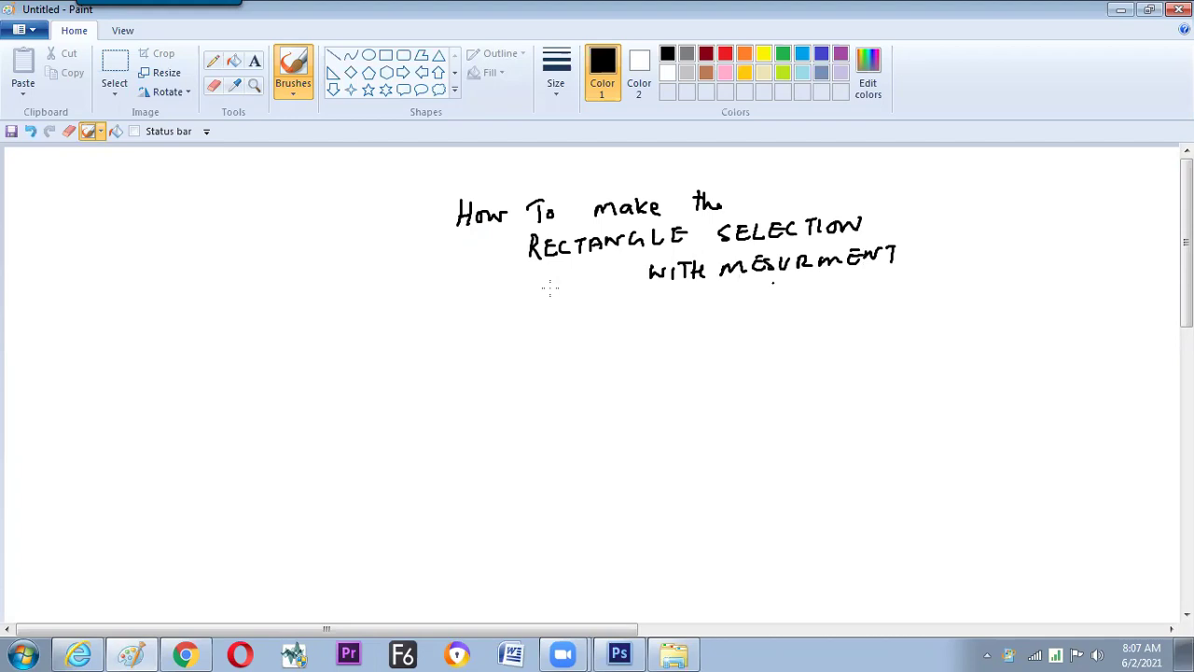
left_click_drag(491, 291, 935, 274)
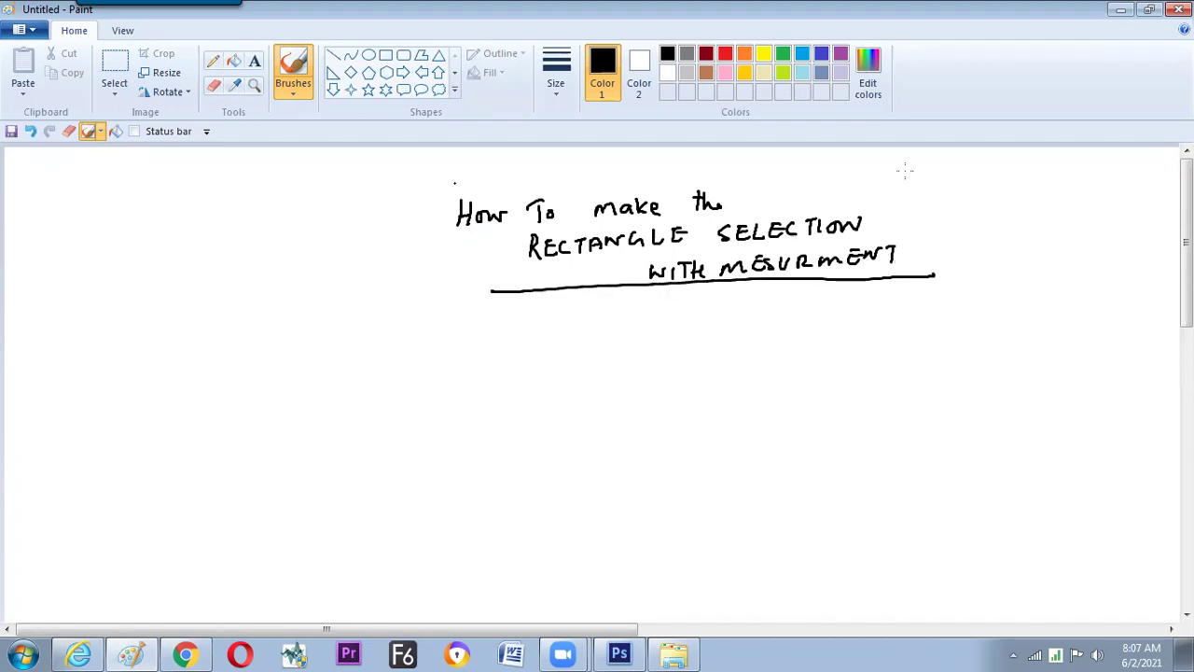
left_click_drag(443, 185, 741, 169)
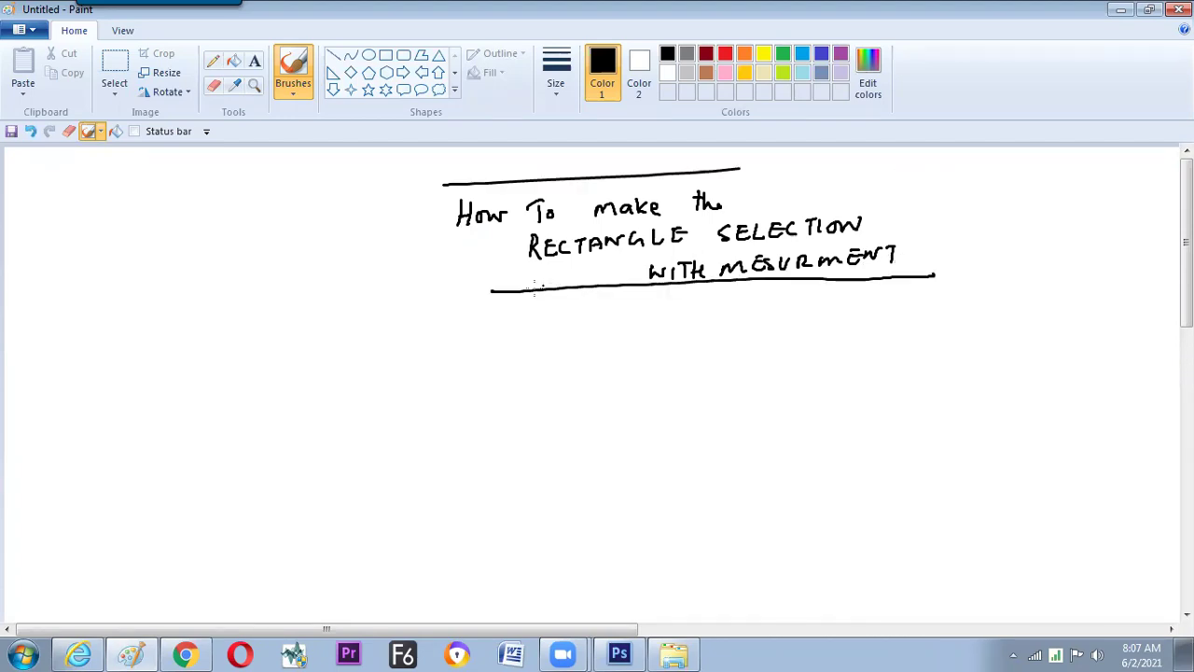
Handwrite the date "2-6-21" beside the title and draw slanted lines above and below it.
mouse_move(244, 244)
left_mouse_down()
mouse_move(258, 266)
mouse_move(276, 245)
left_mouse_up()
left_click(270, 250)
left_click_drag(291, 239, 309, 235)
left_click_drag(314, 226, 317, 236)
left_click_drag(238, 283, 351, 231)
left_click_drag(304, 197, 215, 236)
left_click_drag(342, 226, 358, 230)
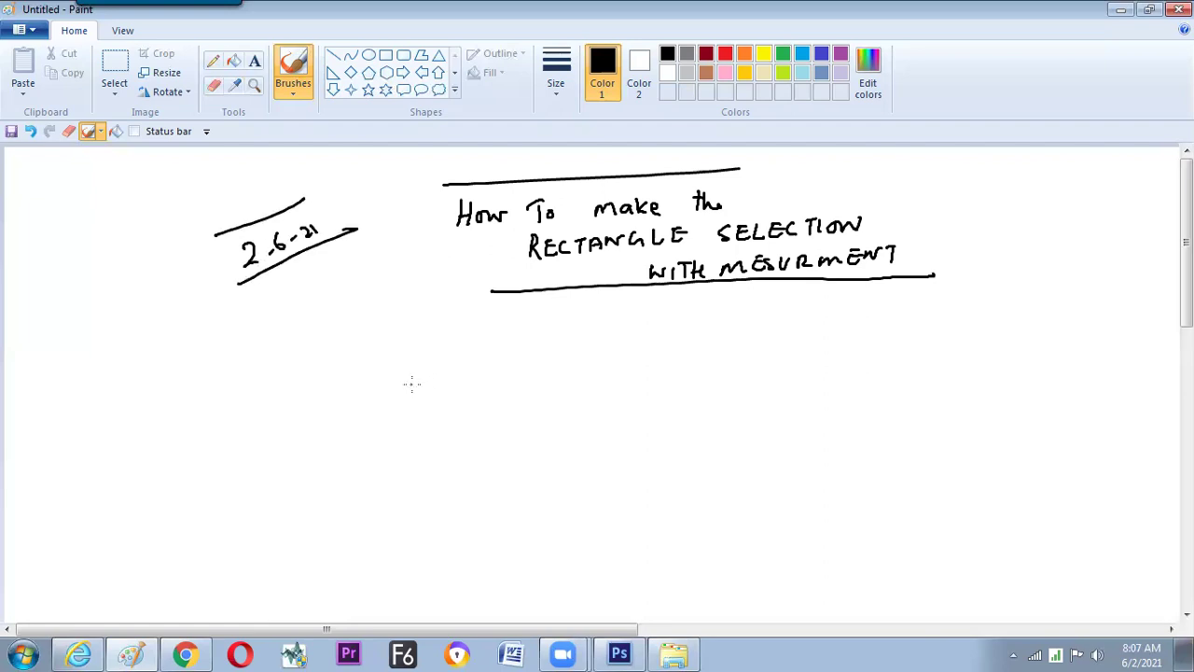
Switch to Photoshop and select the whole blank canvas of Untitled-1.
key("alt+Tab")
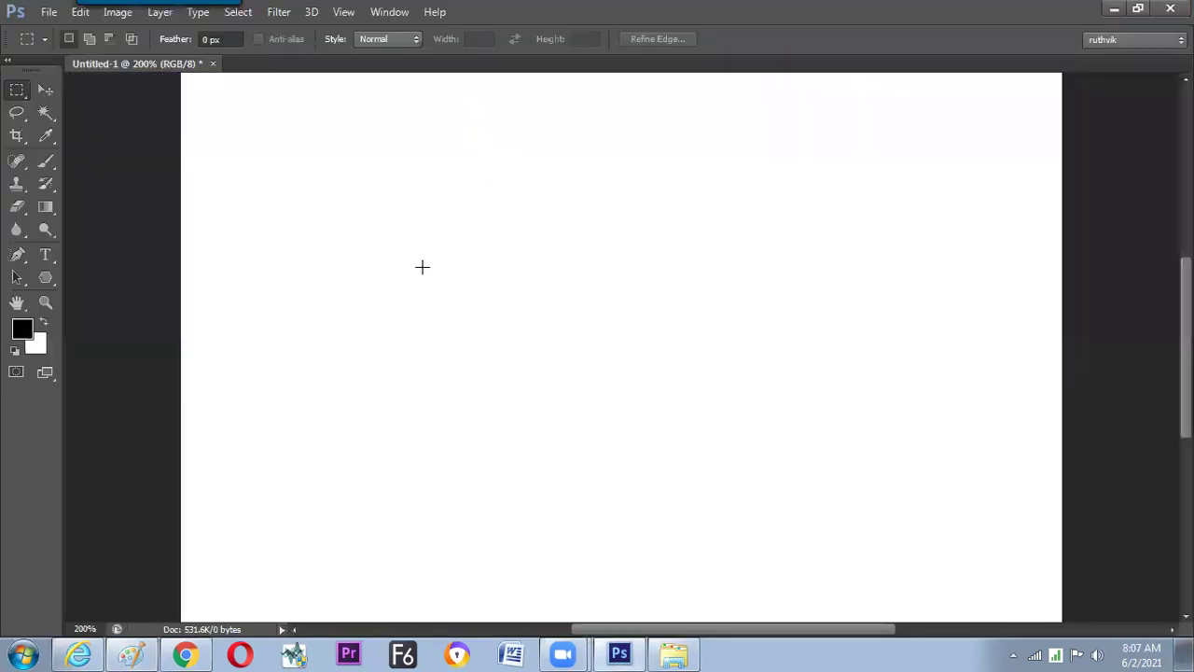
key("ctrl+minus")
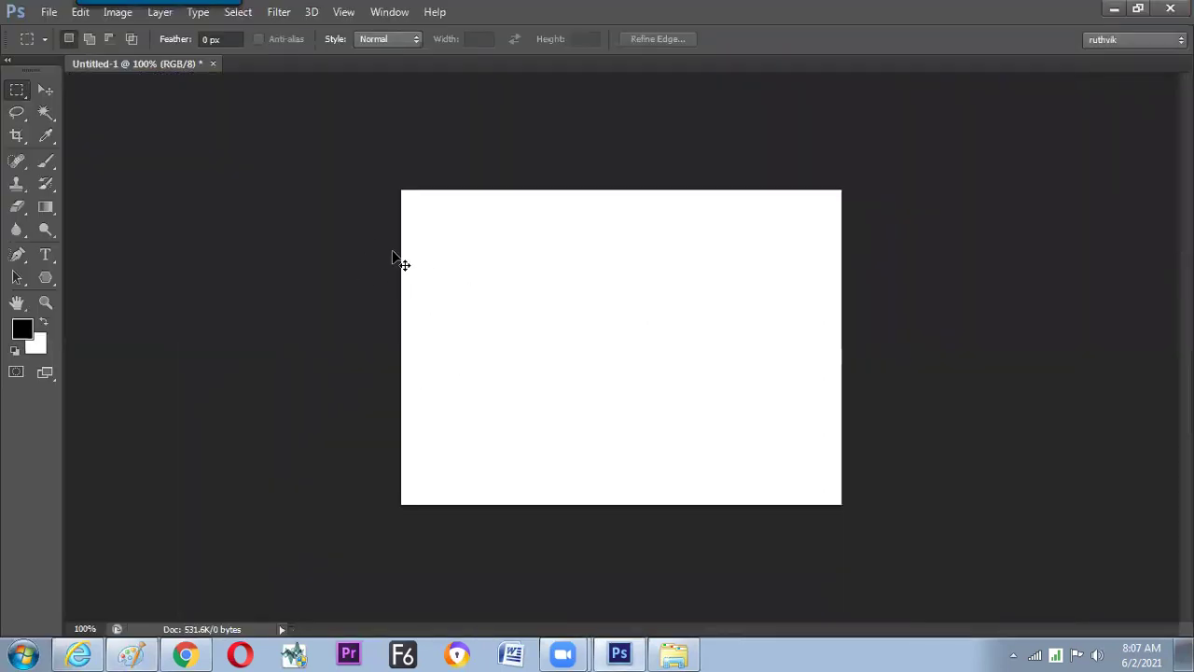
key("ctrl+plus")
key("ctrl+minus")
left_click(243, 13)
left_click(245, 33)
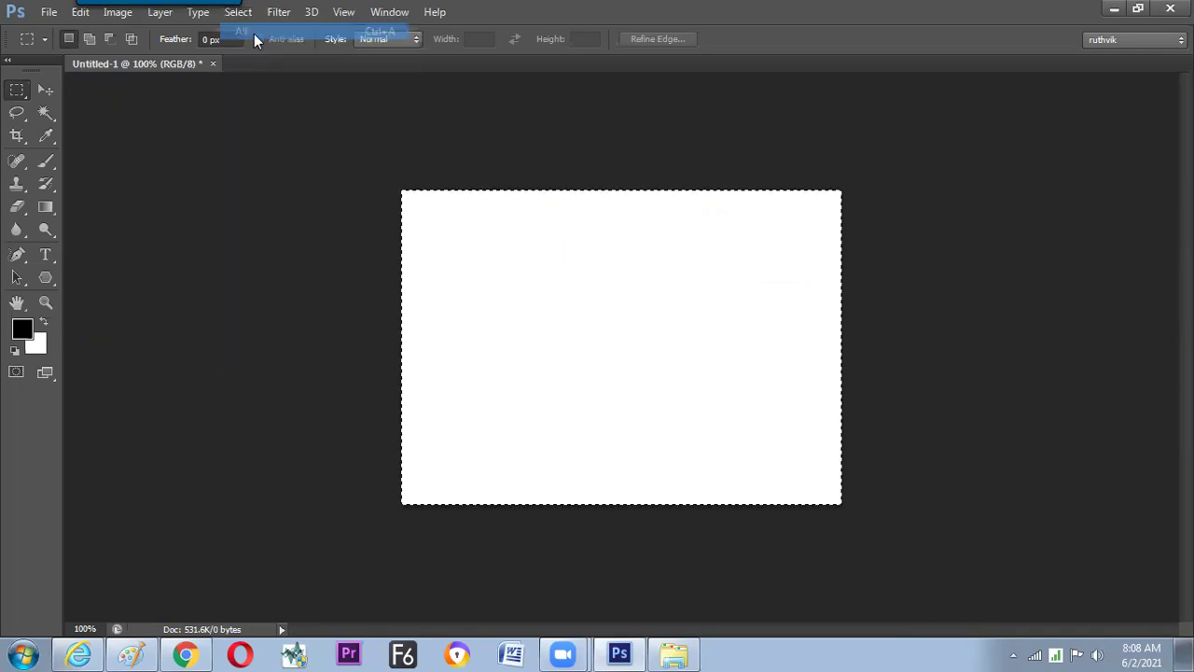
right_click(548, 265)
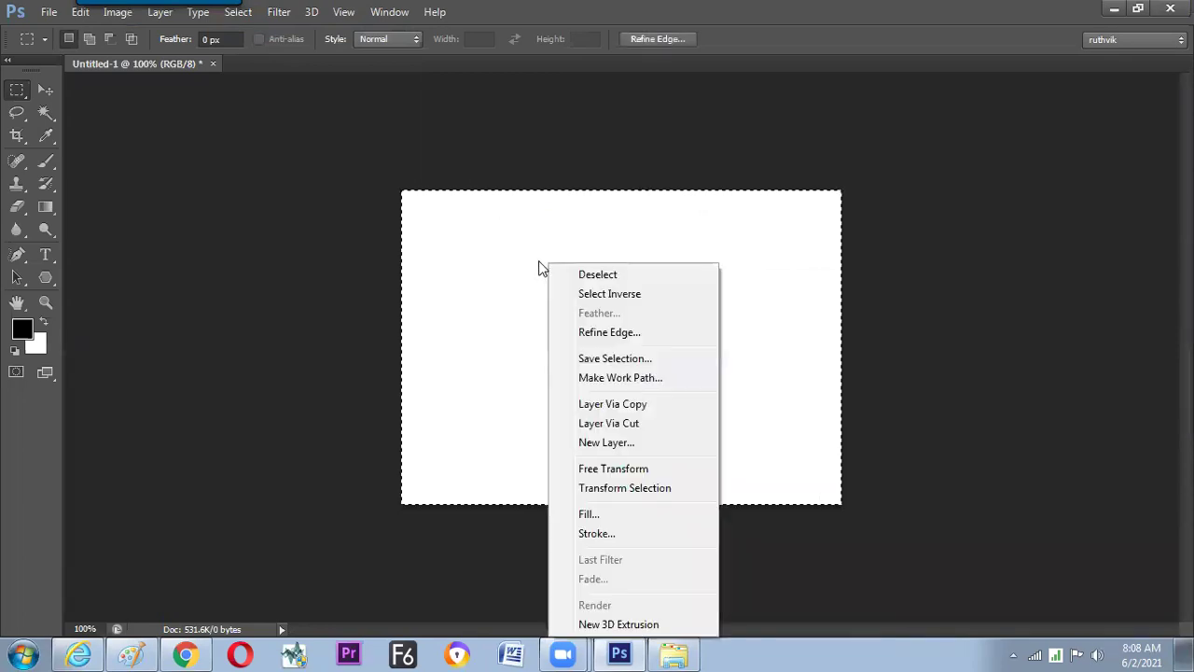
left_click(583, 491)
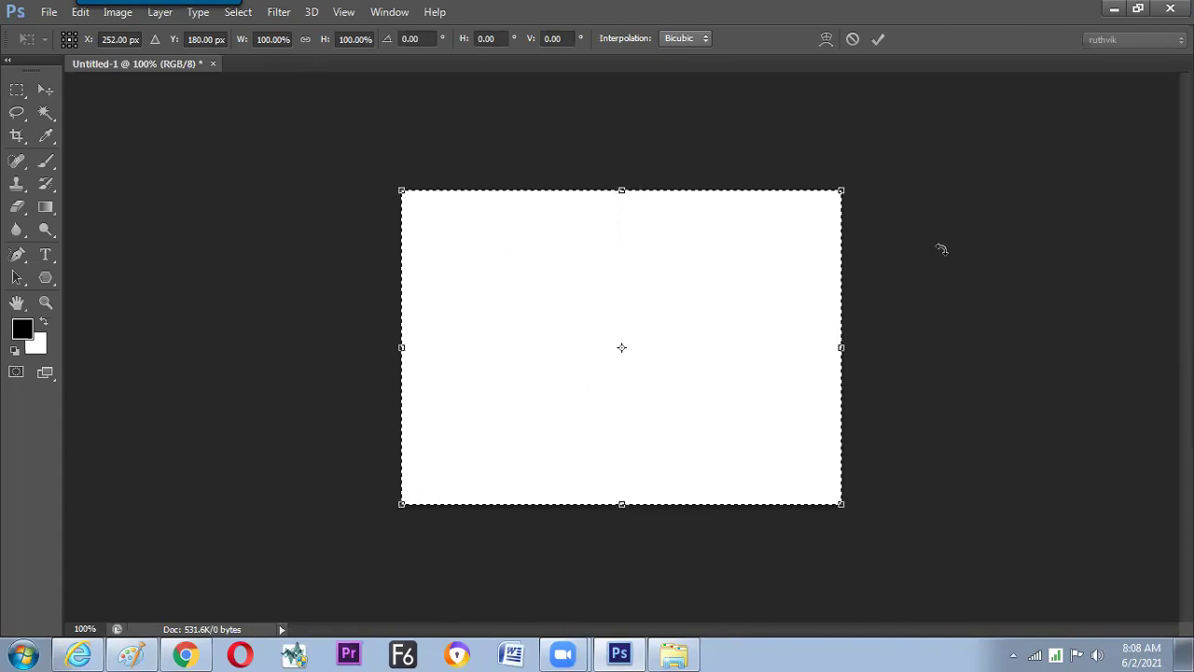
left_click(288, 39)
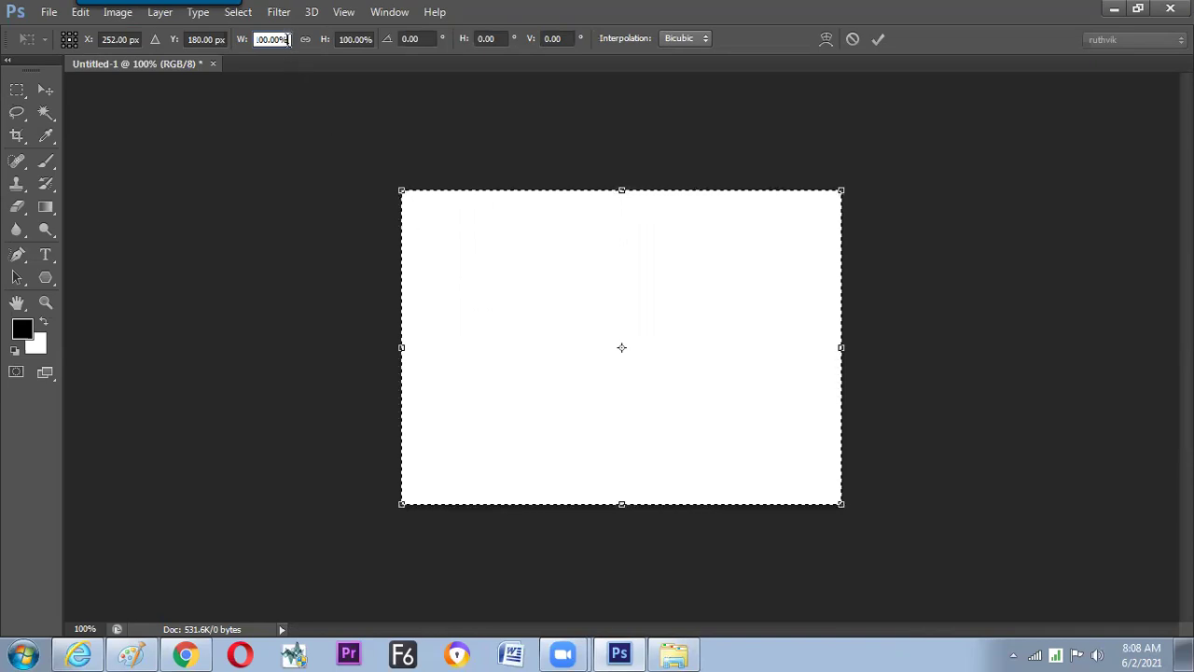
left_click(241, 39)
type("50")
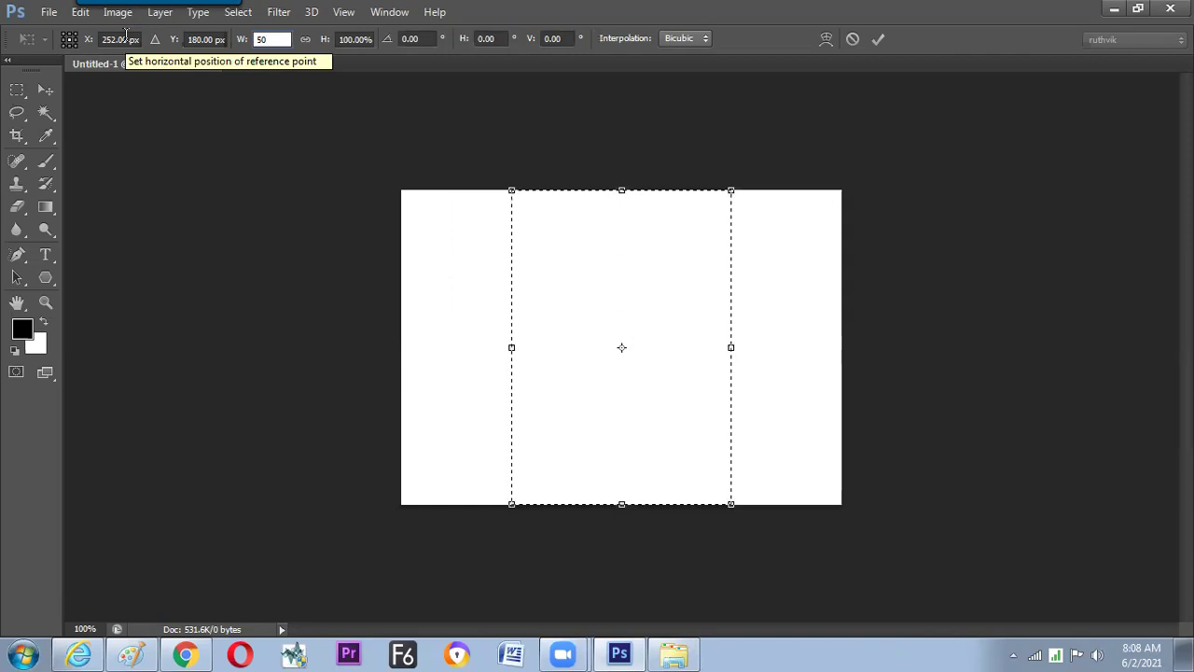
key("Return")
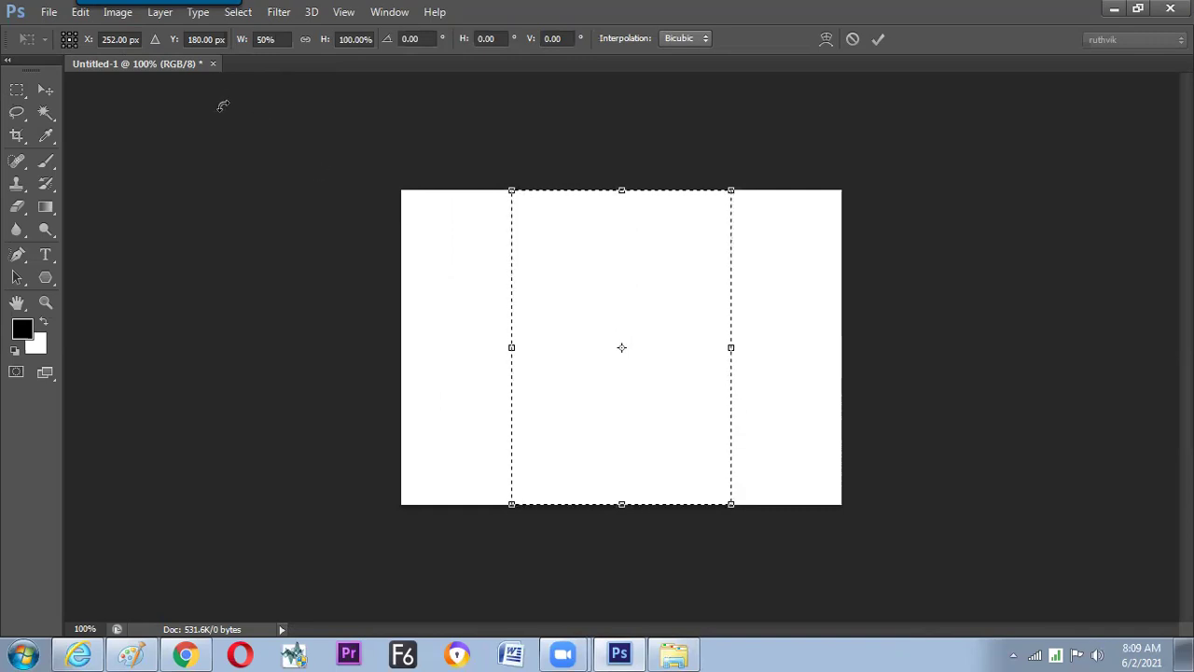
left_click(64, 39)
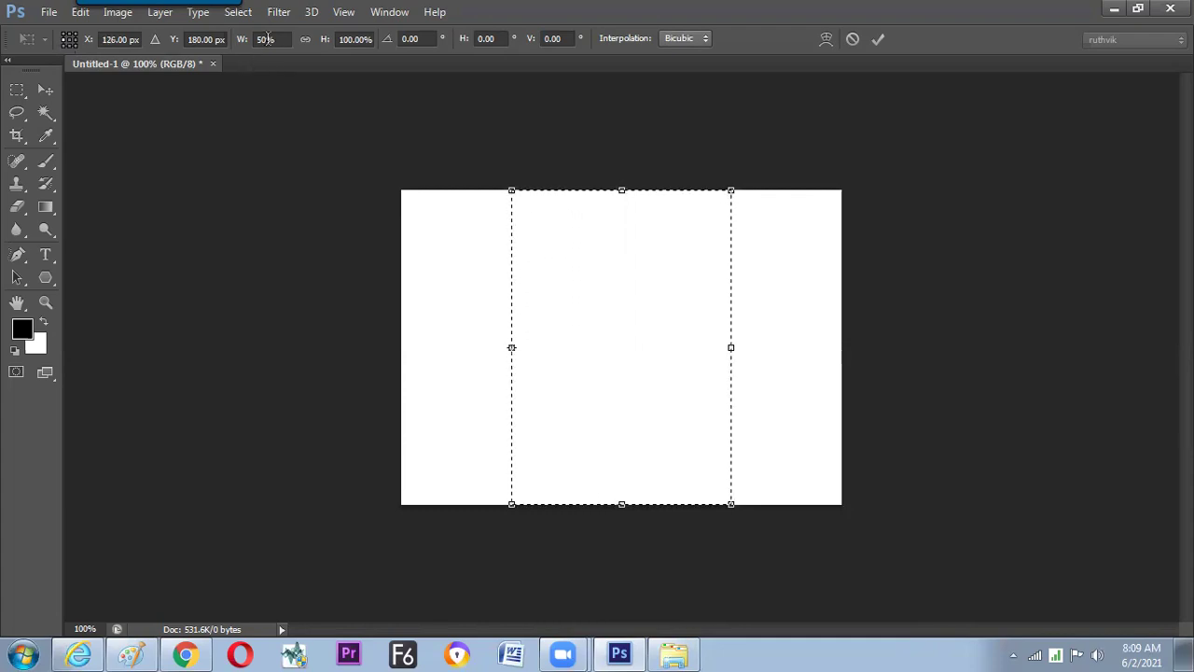
key("Tab")
type("1")
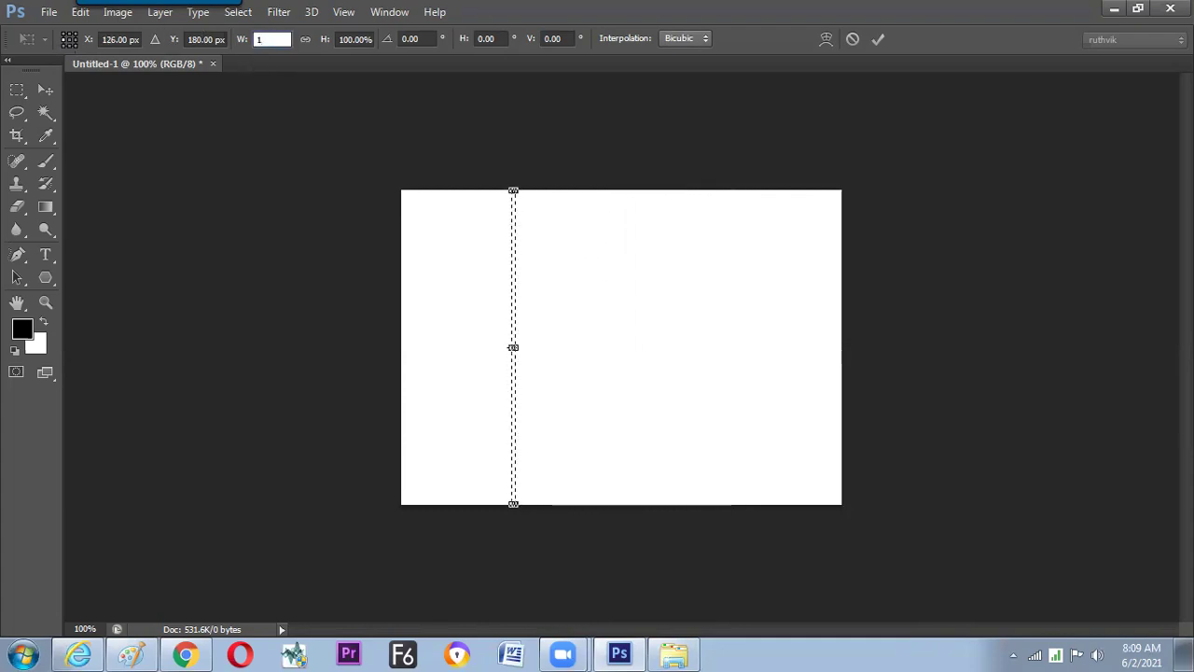
key("Return")
key("Escape")
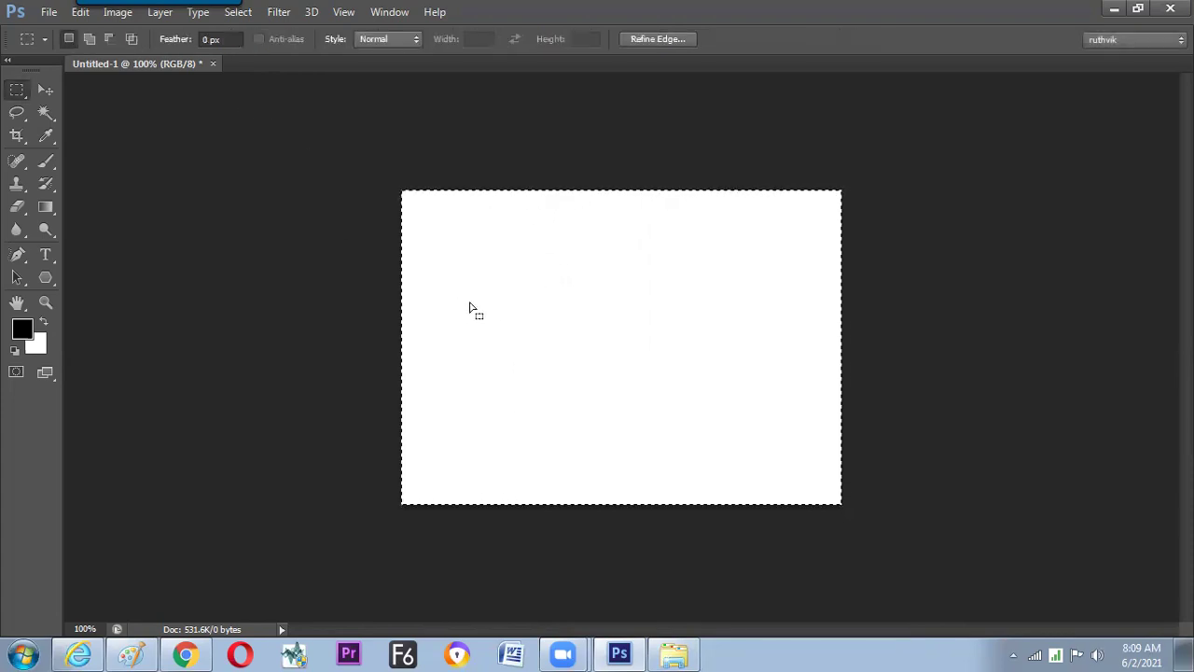
Transform the canvas selection to 50% width from its middle-left reference point, leaving the left half selected.
right_click(515, 356)
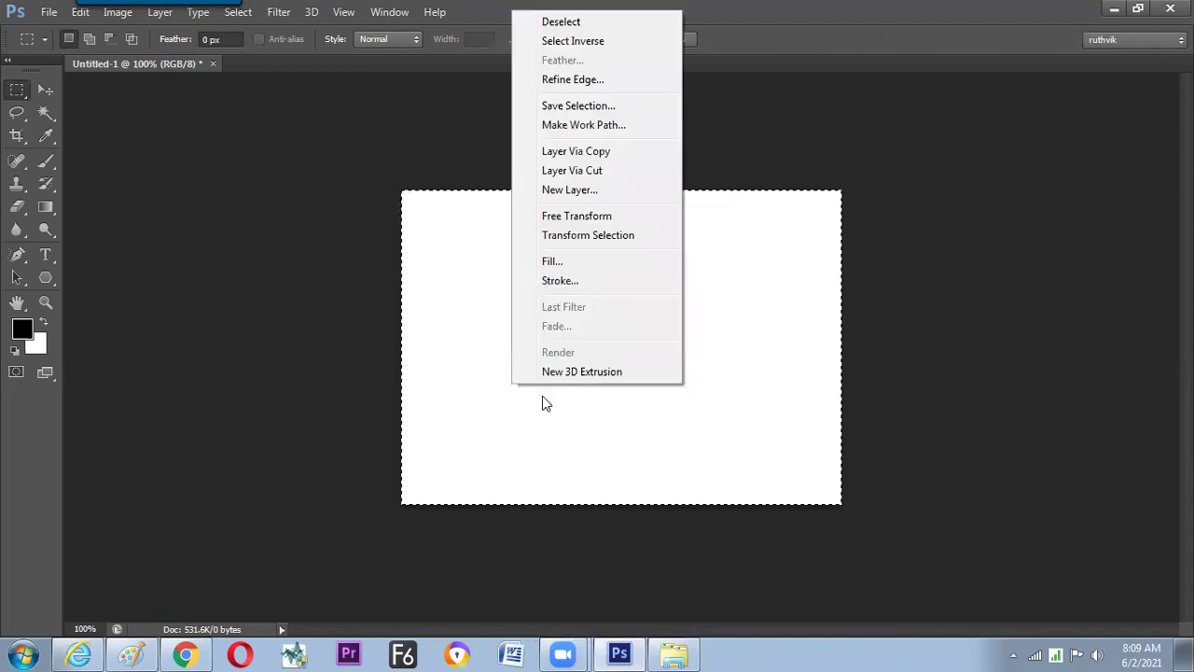
left_click(581, 238)
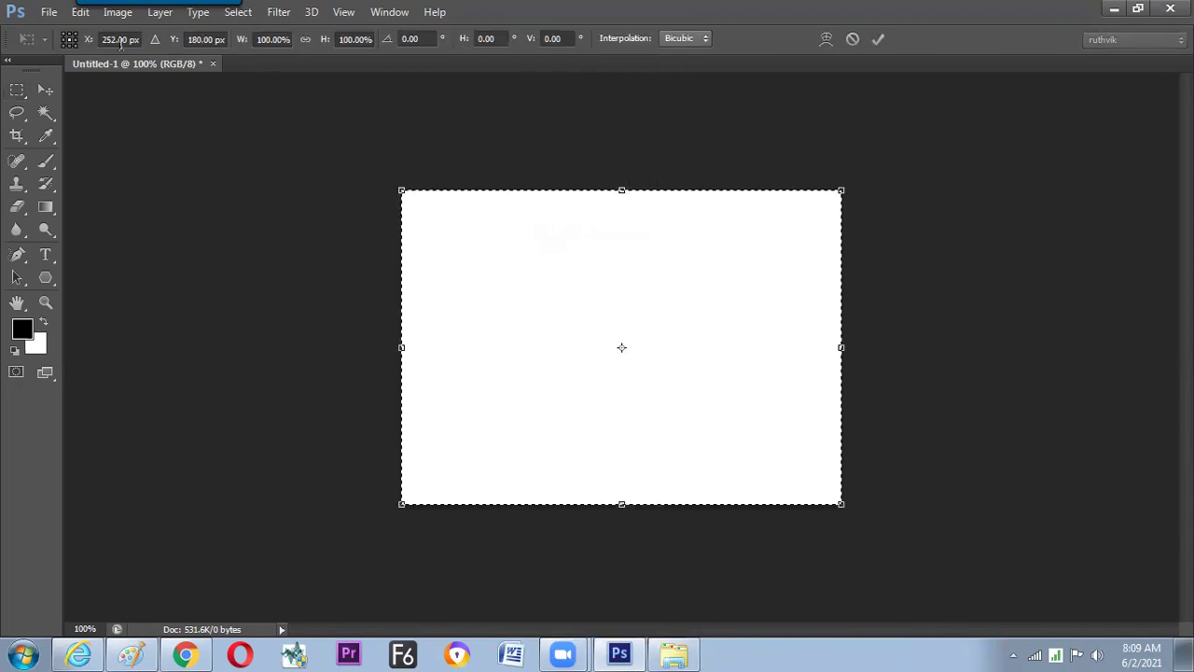
left_click(62, 40)
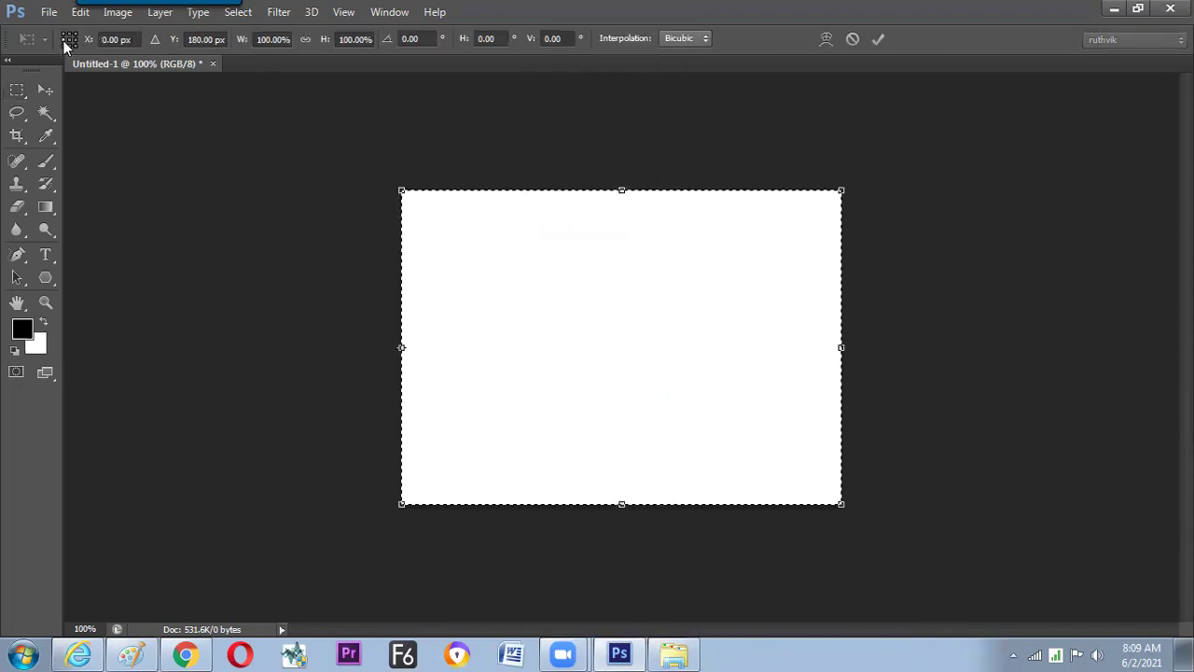
left_click(289, 38)
type("50")
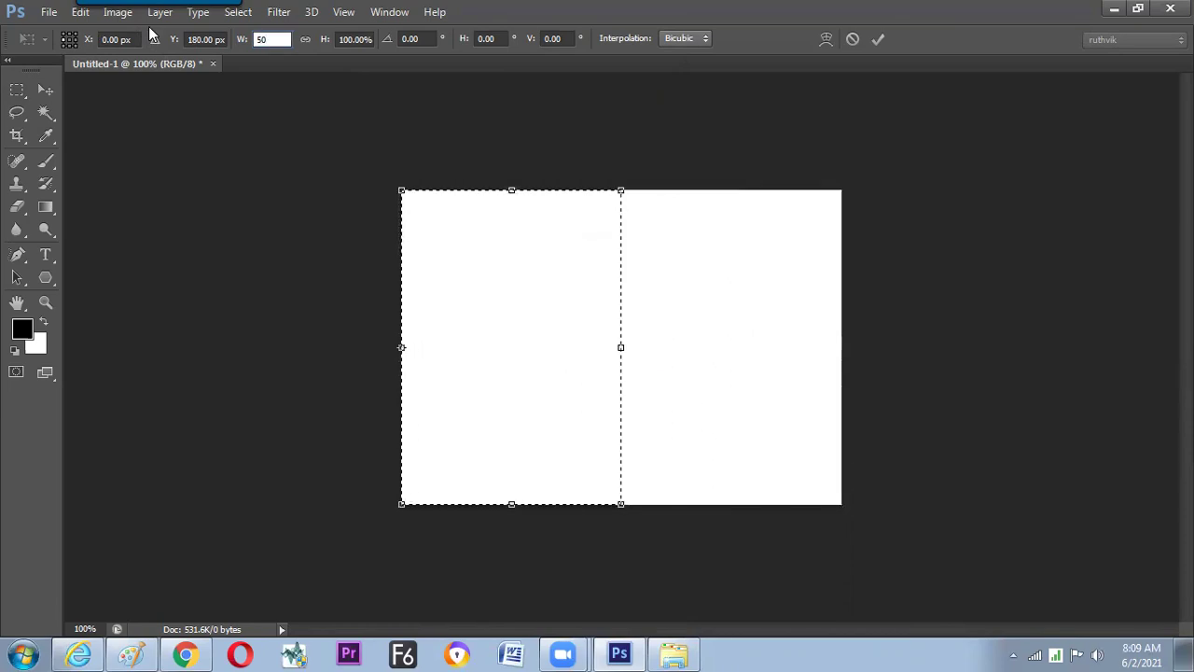
key("Return")
key("Return")
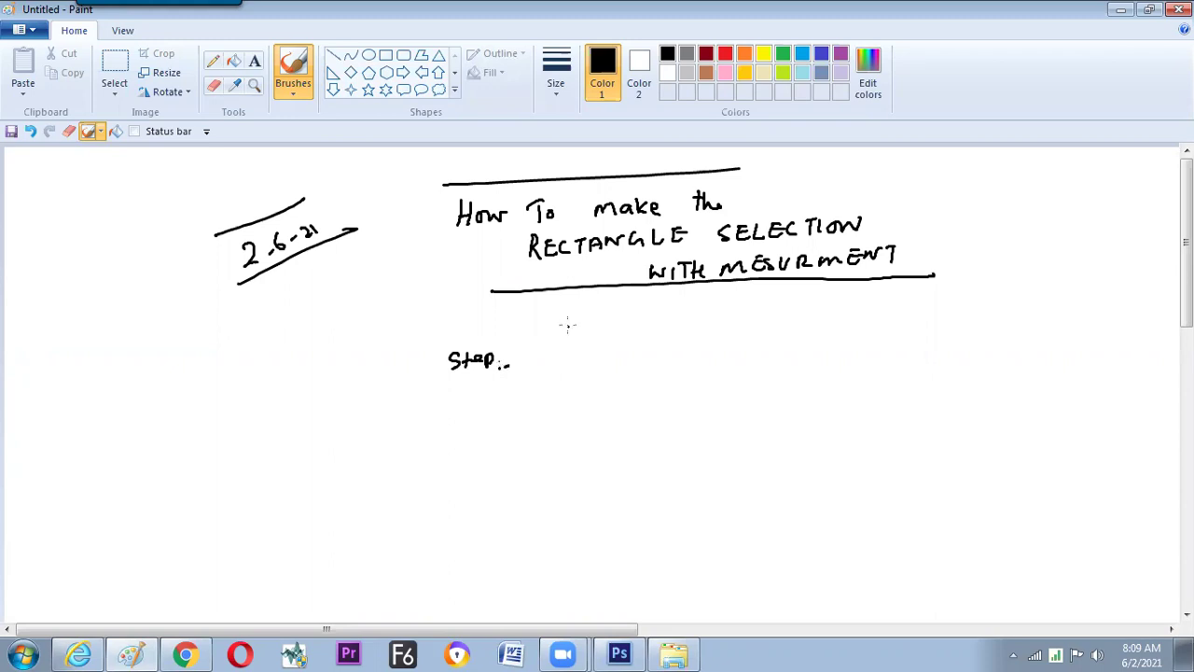
Handwrite "SELECTION -" in black beneath the title, above the "Step" label.
left_click_drag(576, 315, 592, 315)
left_click_drag(609, 310, 630, 326)
left_click_drag(646, 311, 664, 310)
mouse_move(654, 310)
left_mouse_down()
mouse_move(654, 327)
mouse_move(670, 325)
left_mouse_up()
left_click_drag(686, 312, 685, 314)
mouse_move(694, 326)
left_mouse_down()
mouse_move(704, 310)
mouse_move(778, 300)
left_mouse_up()
Change the brush color to red and handwrite "TRANSFORMATION" after "SELECTION -".
left_click(725, 53)
left_click(762, 301)
left_click_drag(769, 302, 768, 320)
left_click_drag(782, 303, 781, 319)
left_click_drag(782, 303, 808, 318)
left_click_drag(798, 313, 806, 312)
left_click_drag(814, 318, 829, 300)
mouse_move(835, 299)
left_mouse_down()
mouse_move(829, 316)
mouse_move(848, 311)
left_mouse_up()
left_click_drag(848, 297, 857, 297)
left_click_drag(860, 298, 866, 310)
left_click_drag(869, 298, 885, 308)
left_click_drag(901, 306, 918, 305)
left_click_drag(924, 305, 937, 307)
left_click_drag(943, 295, 955, 293)
left_click_drag(949, 294, 950, 306)
mouse_move(965, 293)
left_mouse_down()
mouse_move(964, 304)
mouse_move(979, 292)
left_mouse_up()
left_click_drag(991, 303, 1006, 290)
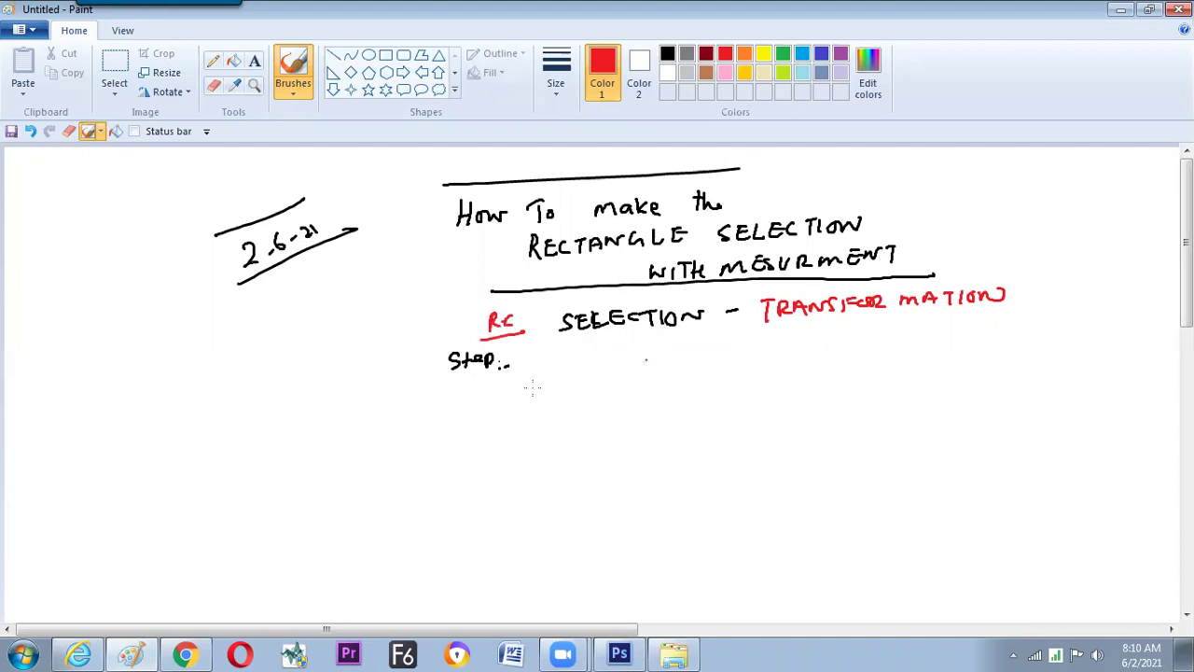
Handwrite a circled 1 and "Chang the Ref. Point" in red as the first step.
left_click_drag(515, 401, 516, 398)
left_click_drag(597, 381, 597, 399)
left_click_drag(605, 375, 627, 396)
left_click_drag(631, 397, 640, 407)
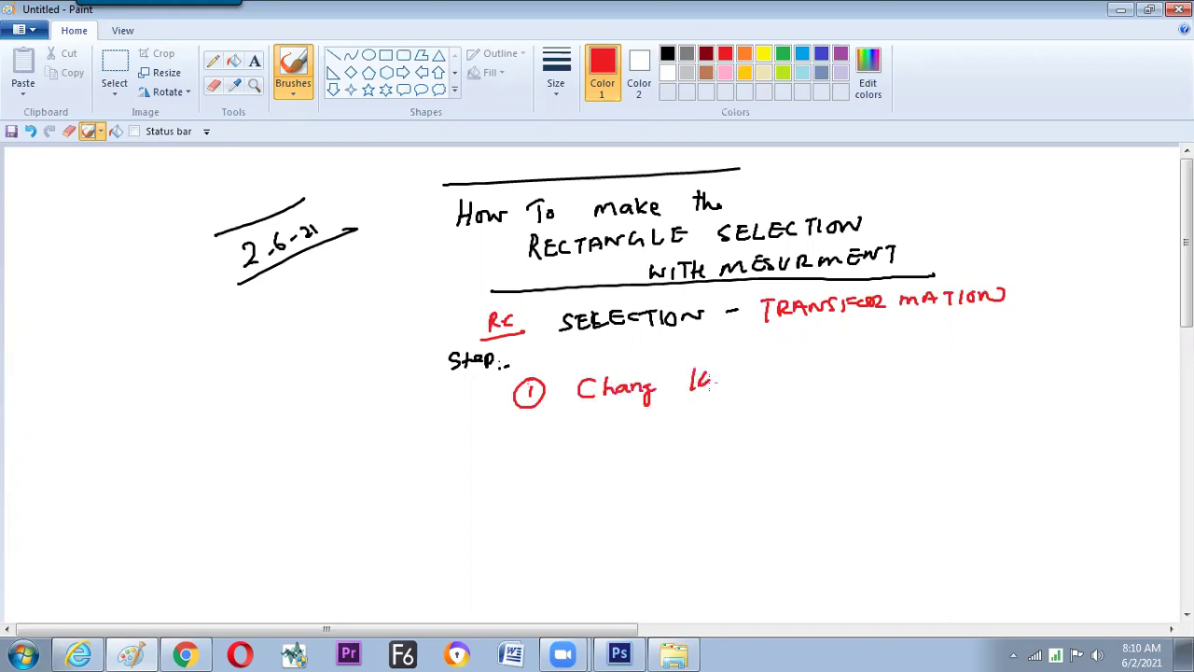
left_click_drag(777, 369, 808, 388)
left_click_drag(818, 366, 813, 400)
left_click_drag(852, 355, 856, 372)
left_click_drag(870, 368, 877, 377)
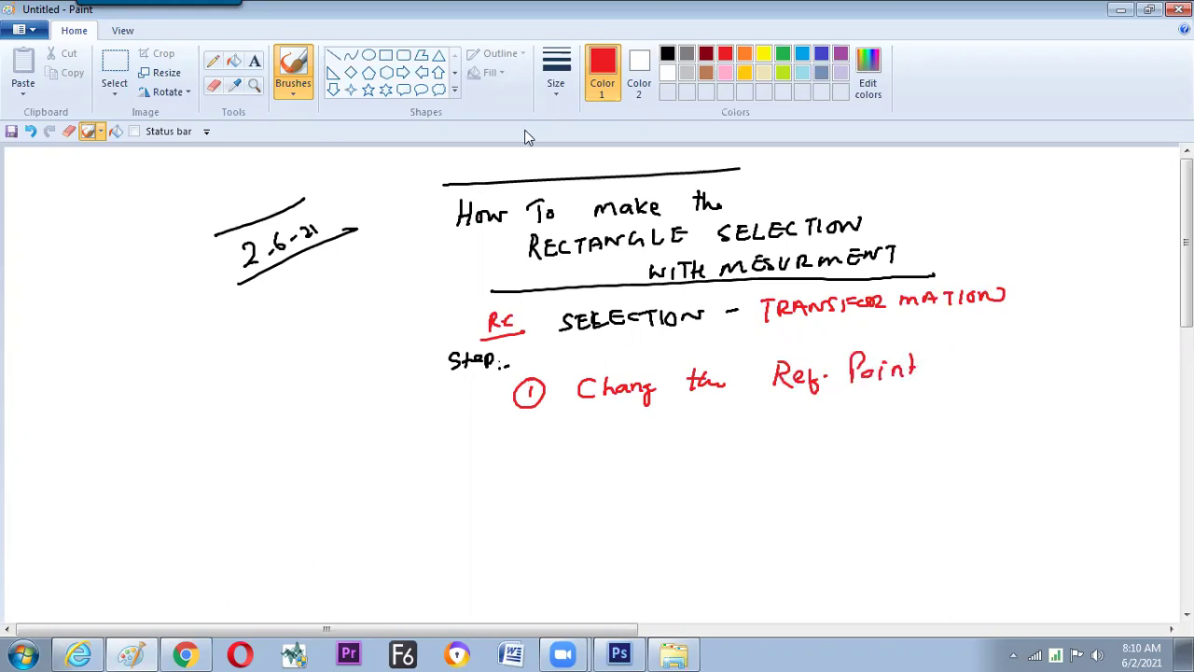
Draw a black reference-point grid next to "Ref. Point" and undo the two small arrows below it.
left_click(667, 53)
mouse_move(954, 353)
left_mouse_down()
mouse_move(952, 391)
mouse_move(971, 389)
mouse_move(1002, 344)
mouse_move(1007, 387)
mouse_move(1006, 368)
mouse_move(981, 392)
left_mouse_up()
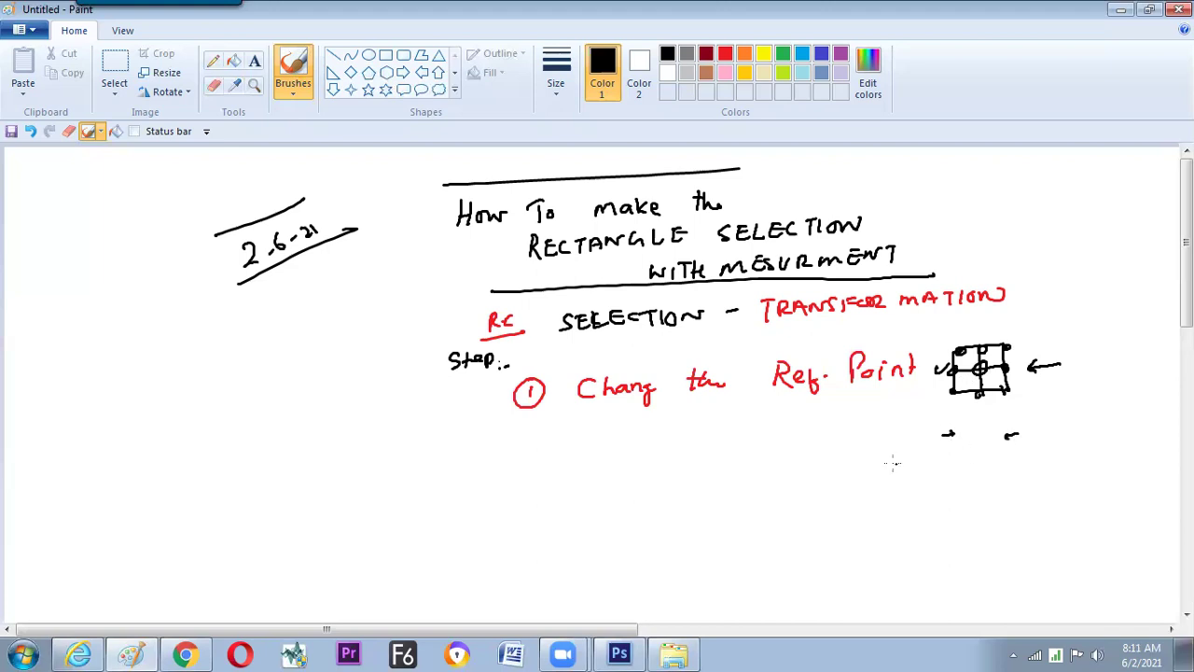
key("ctrl+z")
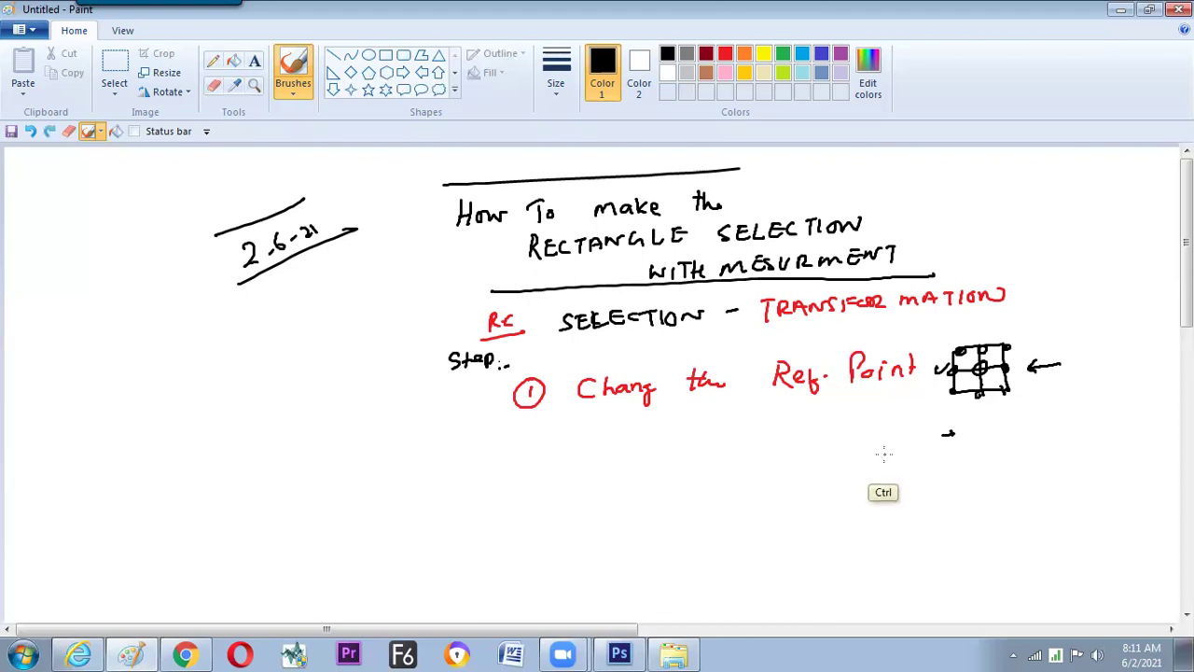
key("ctrl+z")
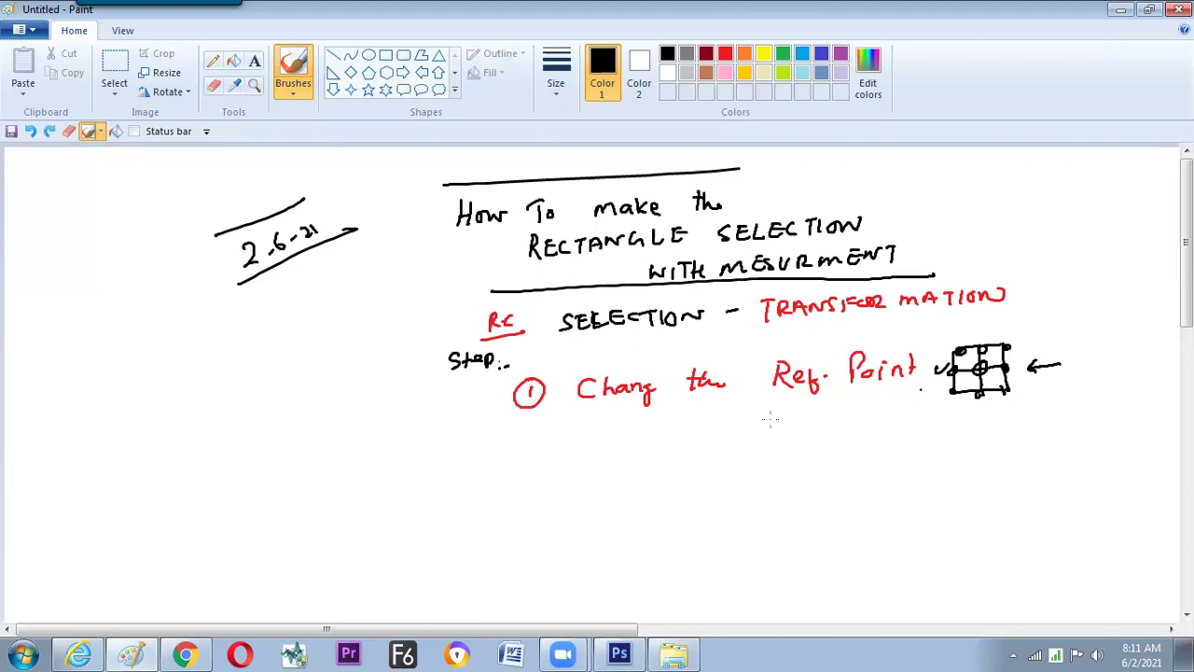
Handwrite circled step 2 as "W = 50%" and bracket both steps with the label "option Bar".
left_click_drag(528, 456, 539, 466)
mouse_move(521, 441)
left_mouse_down()
mouse_move(521, 472)
mouse_move(539, 469)
left_mouse_up()
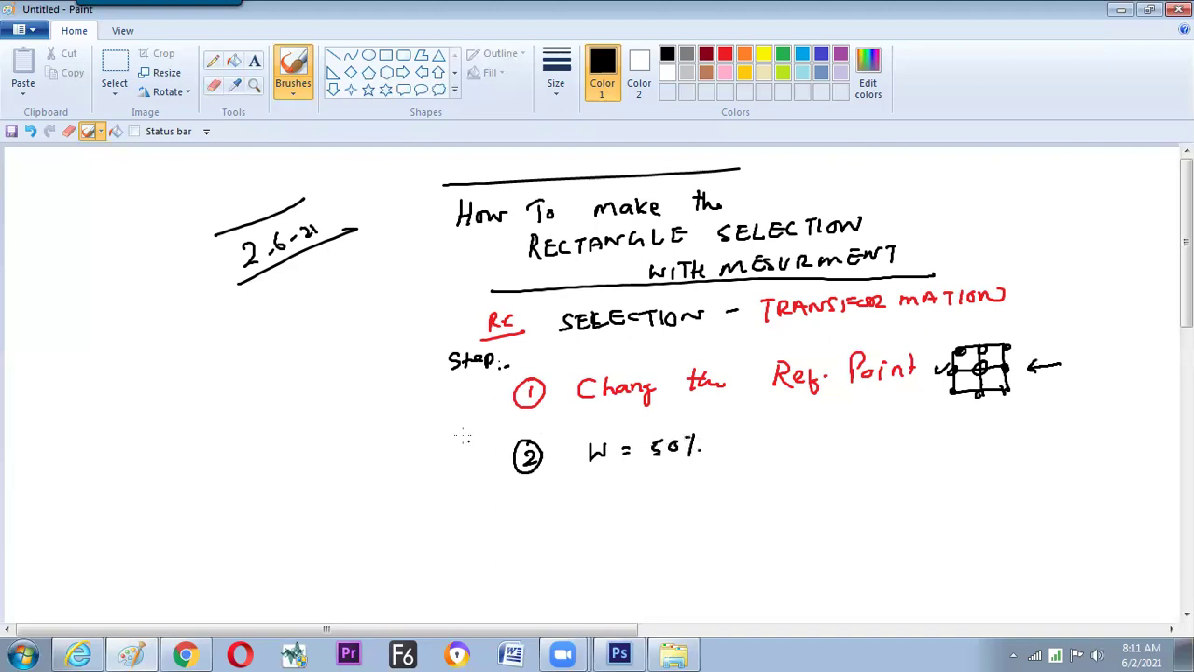
left_click_drag(498, 392, 503, 463)
left_click_drag(431, 422, 434, 439)
mouse_move(442, 426)
left_mouse_down()
mouse_move(444, 438)
mouse_move(464, 425)
left_mouse_up()
left_click_drag(432, 444, 452, 457)
left_click_drag(457, 457, 467, 446)
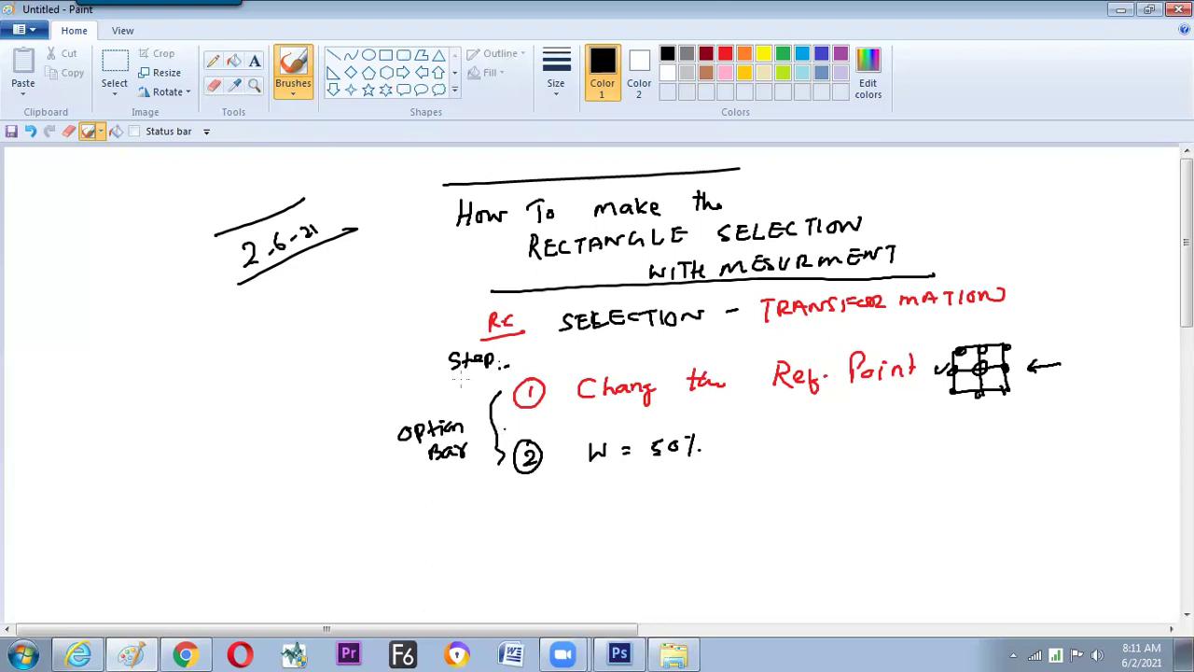
Switch to Photoshop and fill the selected left half of the canvas with 50% Gray.
left_click(615, 653)
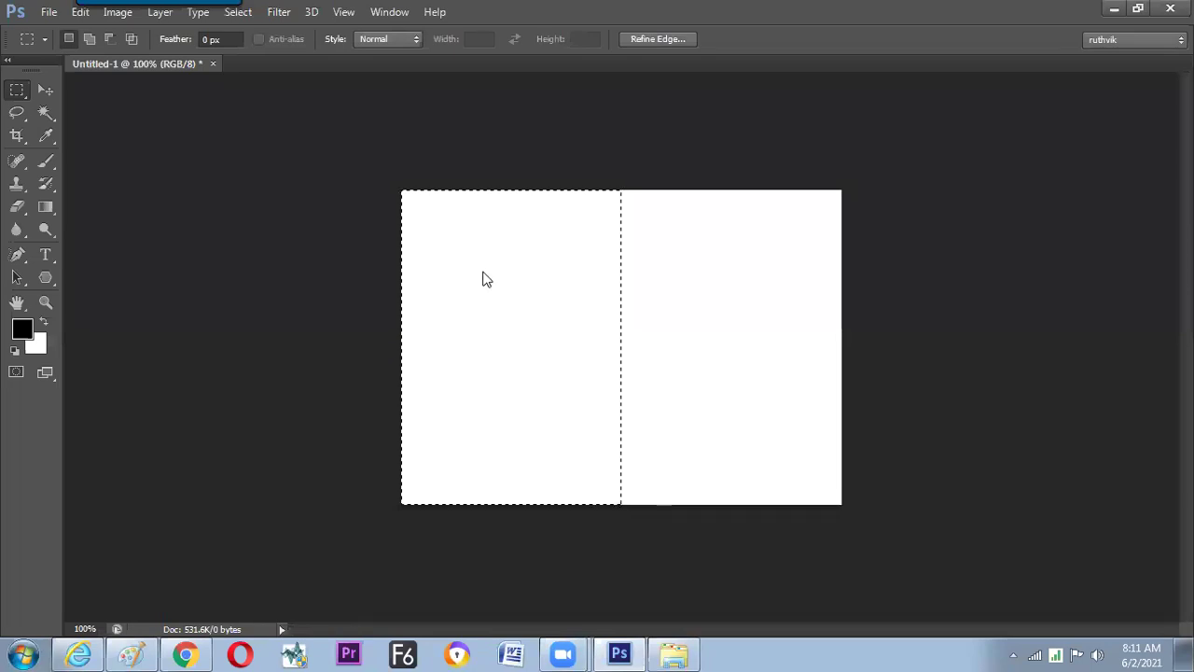
right_click(470, 273)
left_click(508, 515)
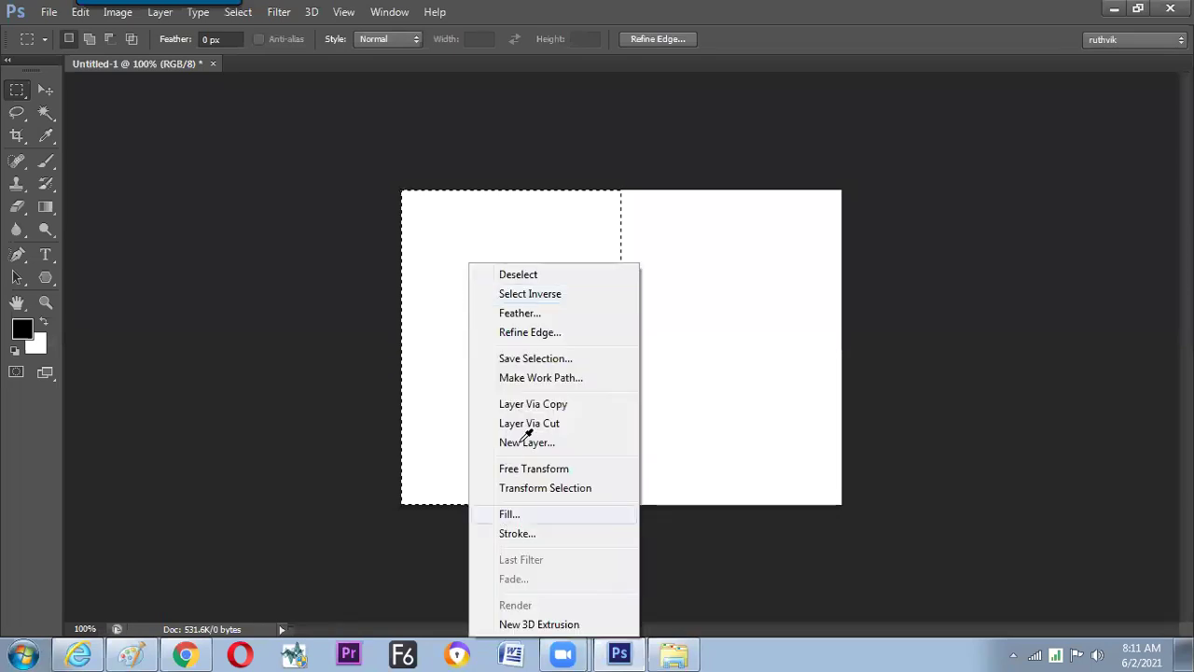
left_click(817, 221)
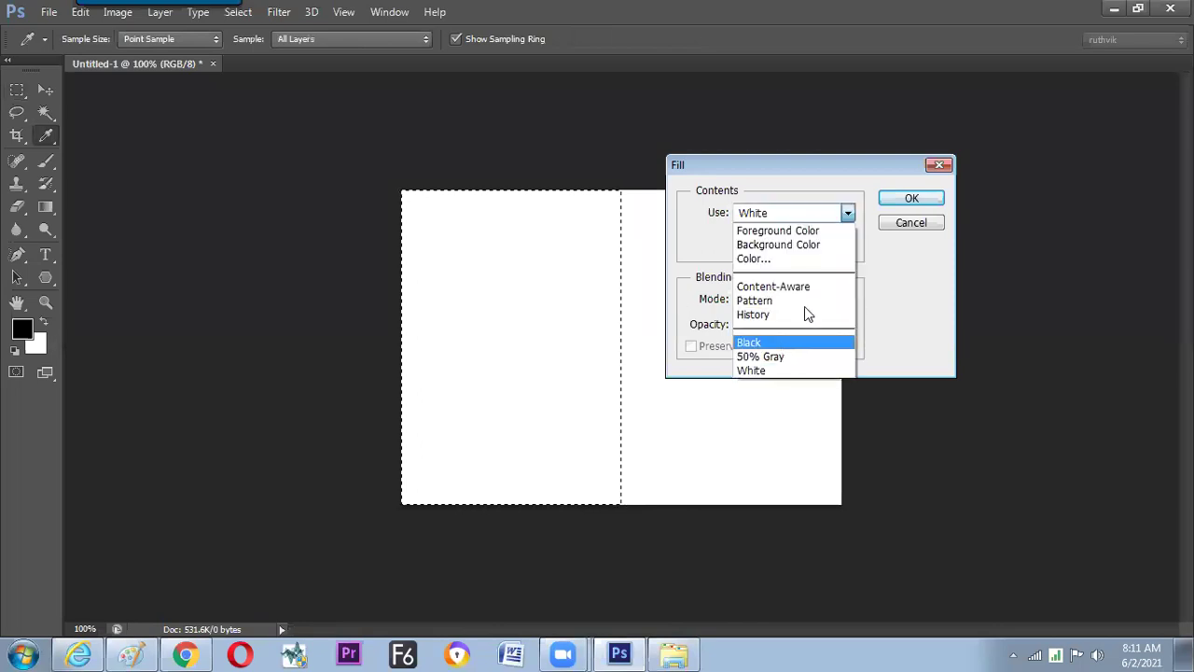
left_click(786, 358)
key("Return")
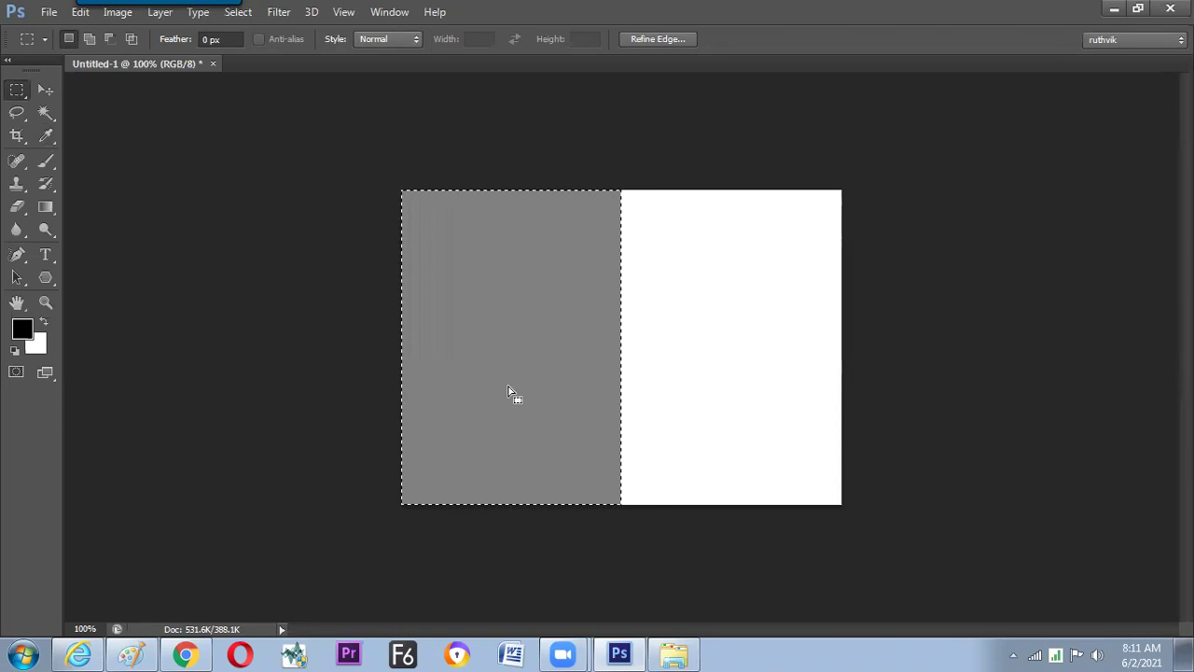
Transform the left-half selection from the bottom-center reference point to 50% height, keeping only the lower-left quarter of the canvas selected.
left_click(238, 12)
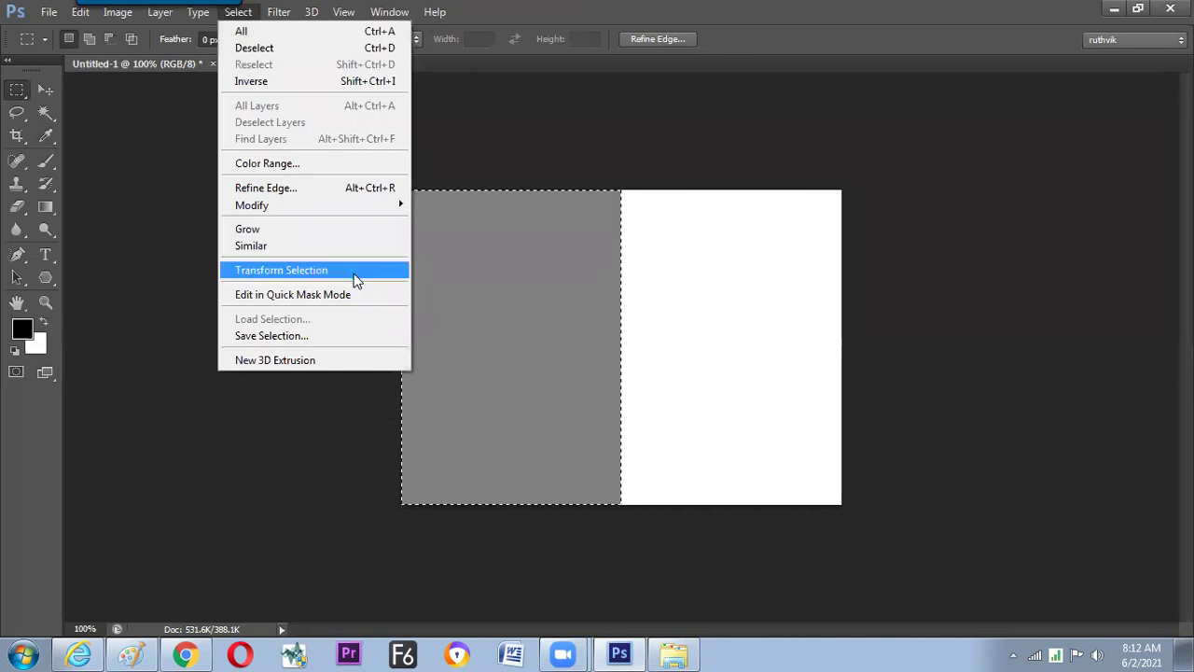
left_click(482, 158)
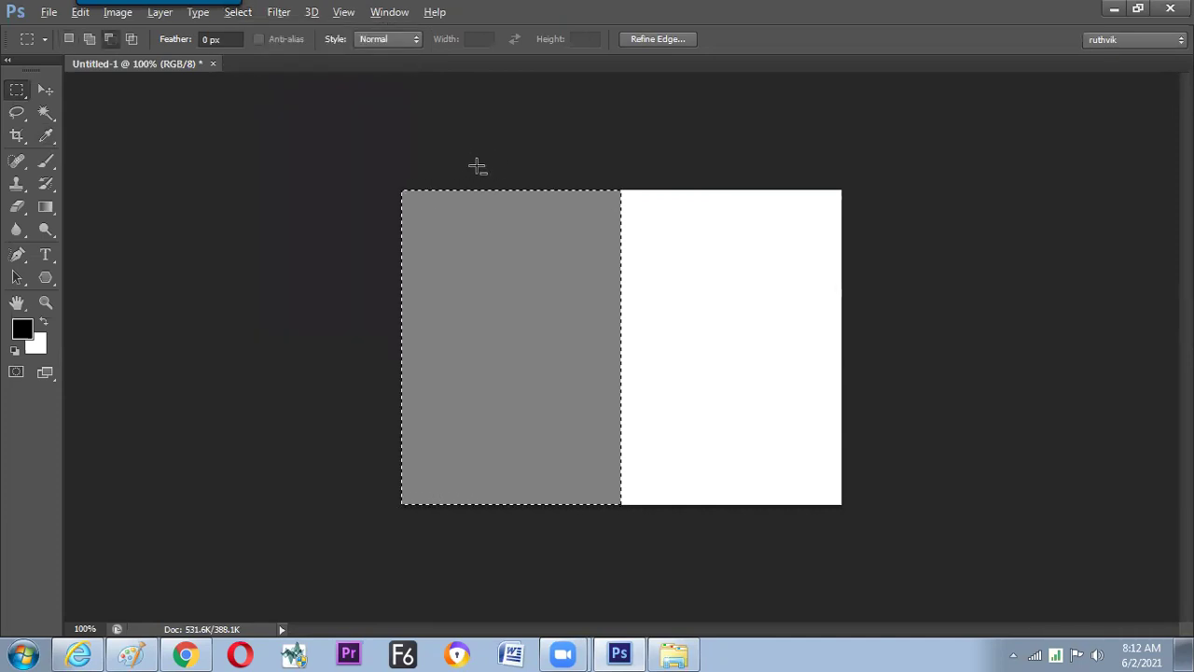
key("alt+s")
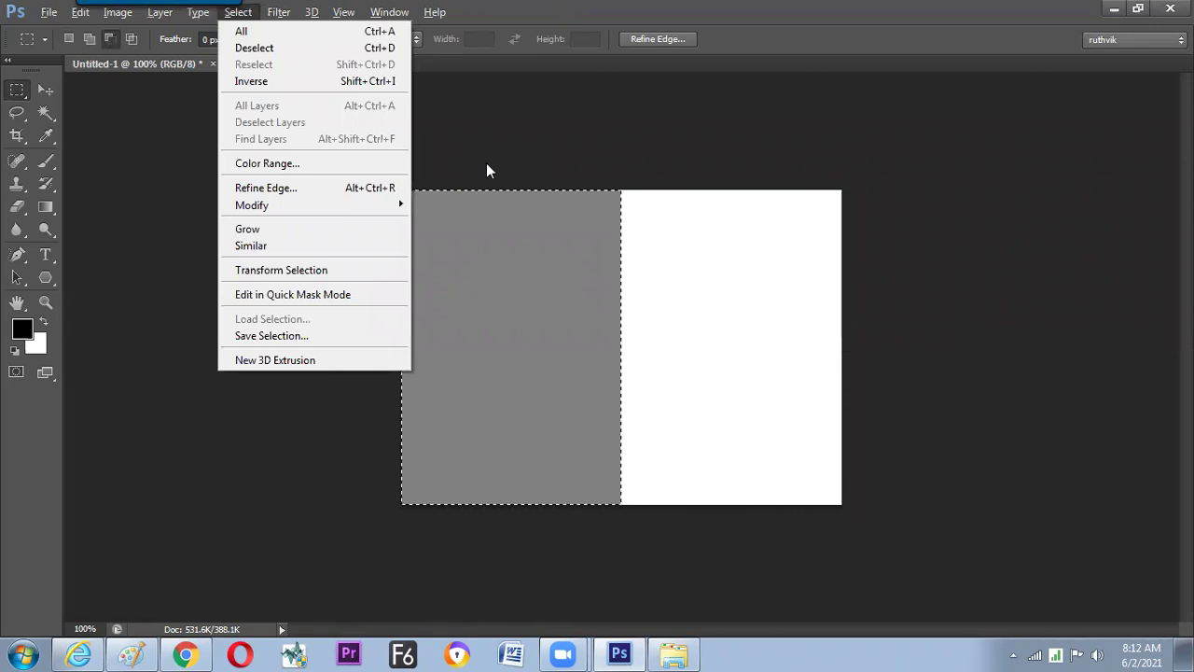
key("t")
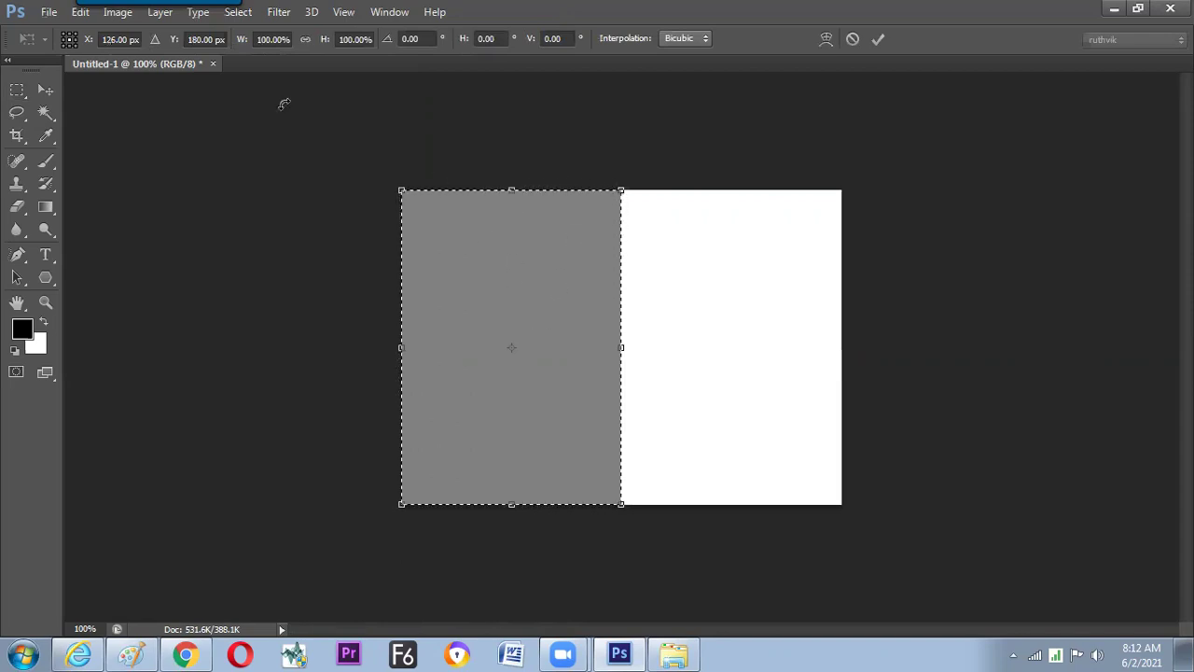
left_click(69, 45)
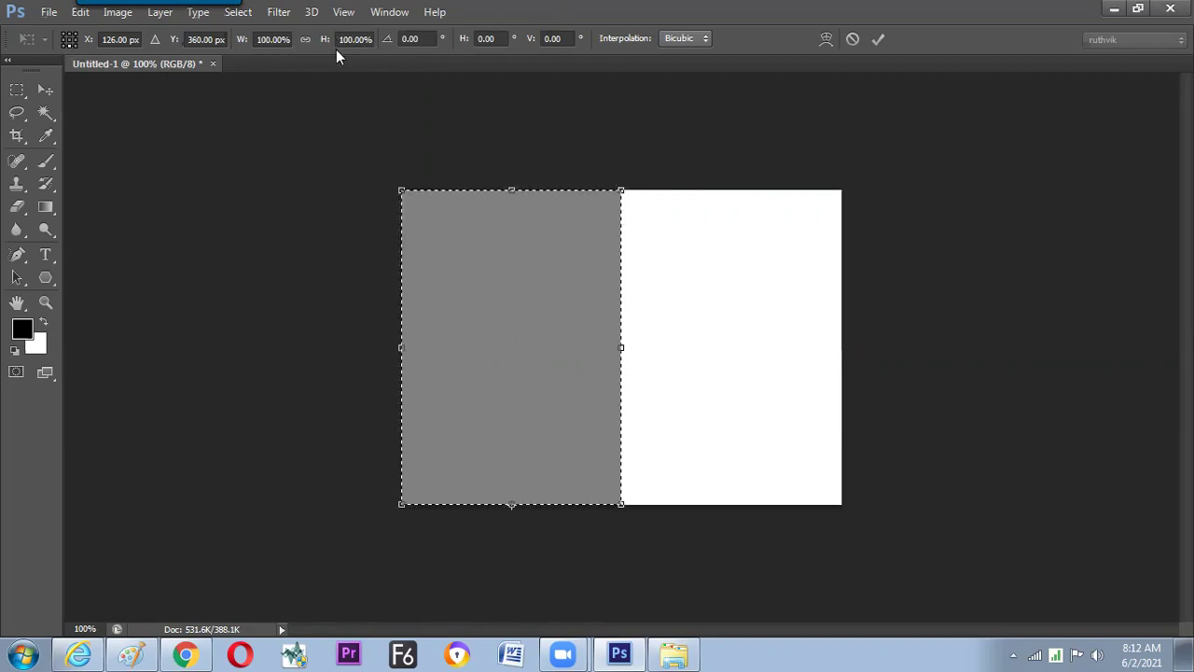
left_click(372, 41)
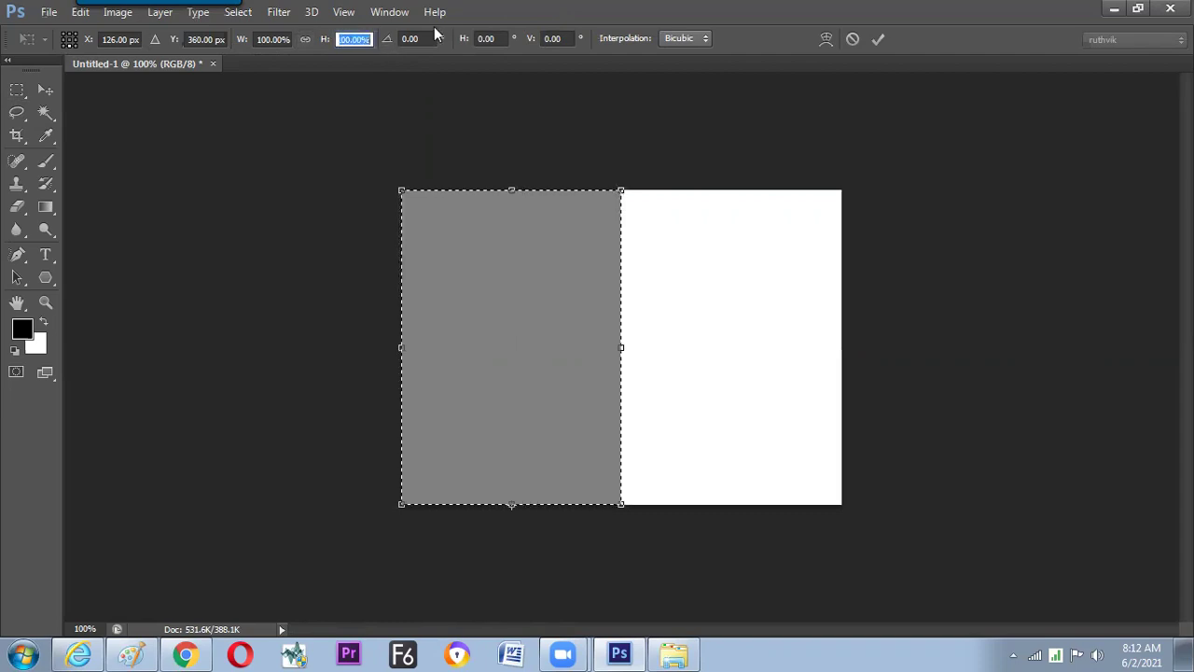
type("50")
key("Return")
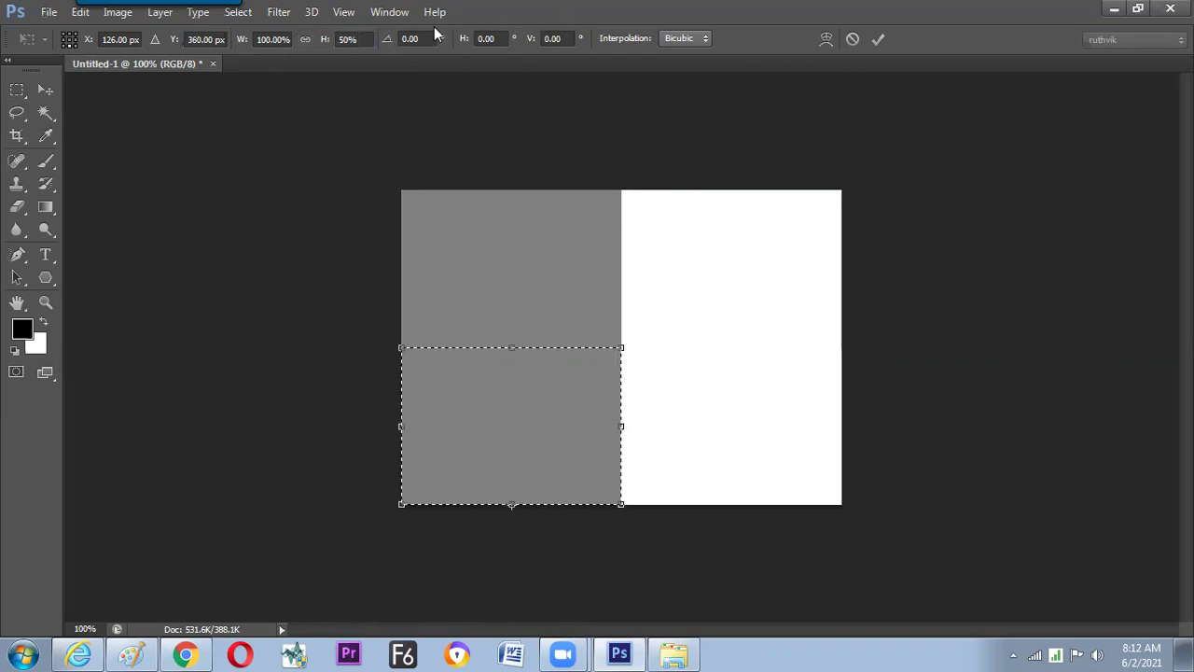
key("Return")
key("Return")
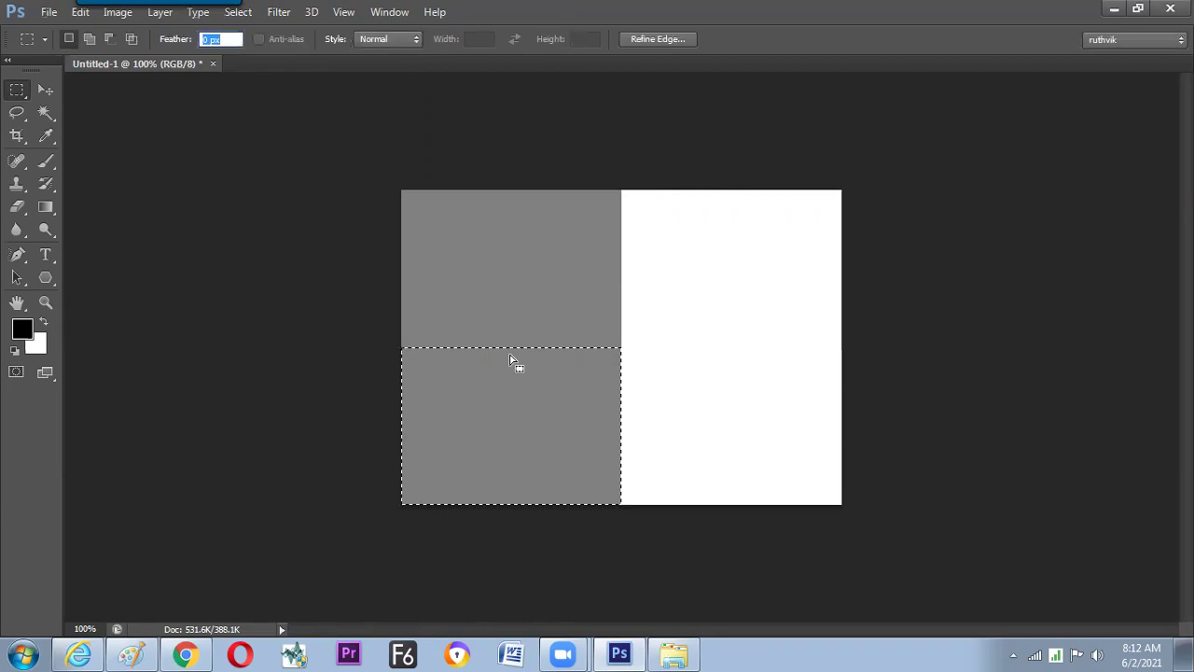
left_click(504, 367)
key("ctrl+z")
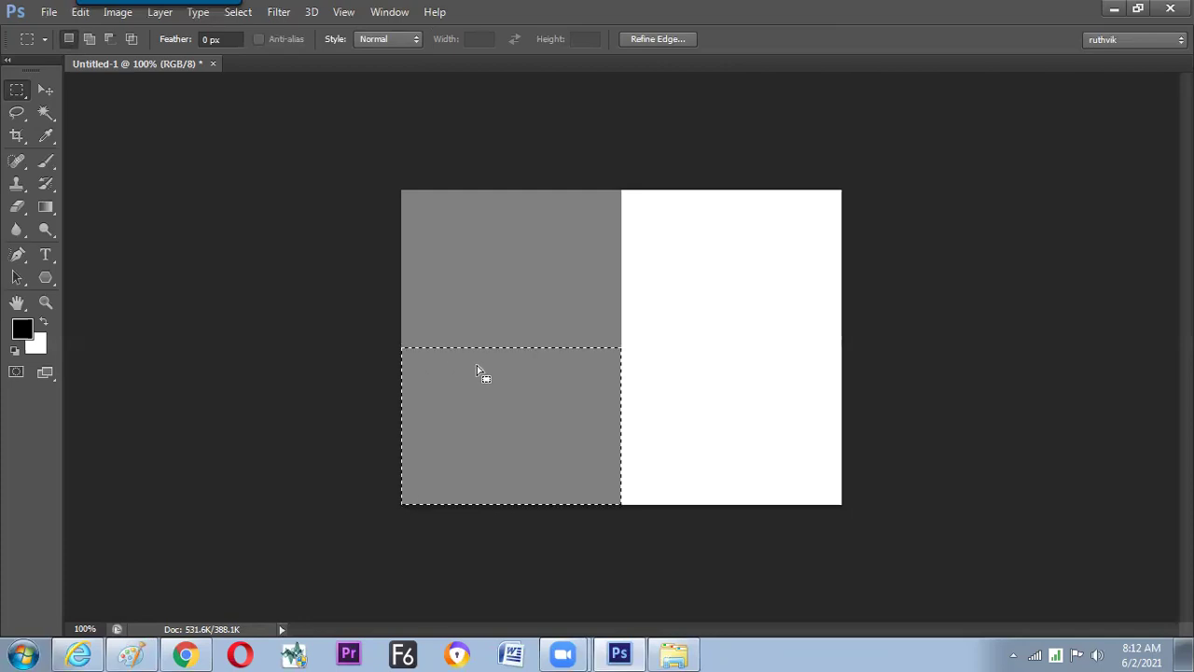
Fill the selected lower-left quarter with the custom color red (ff0000) and deselect it.
key("shift+F5")
left_click(780, 216)
left_click(771, 264)
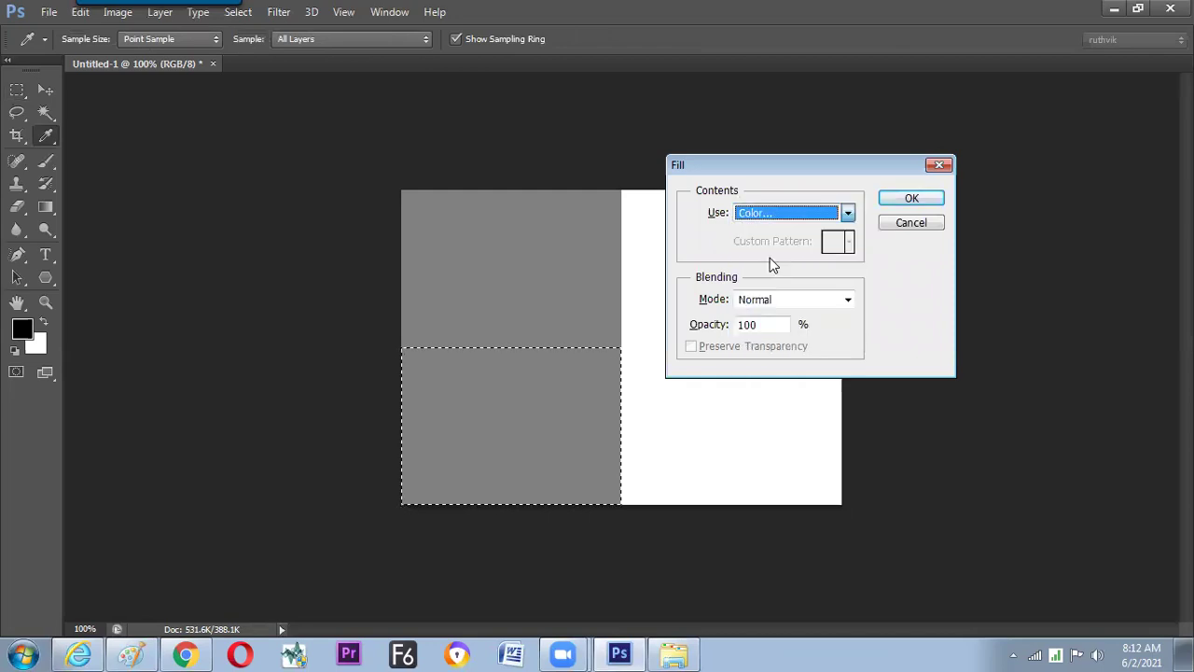
left_click_drag(737, 205, 737, 194)
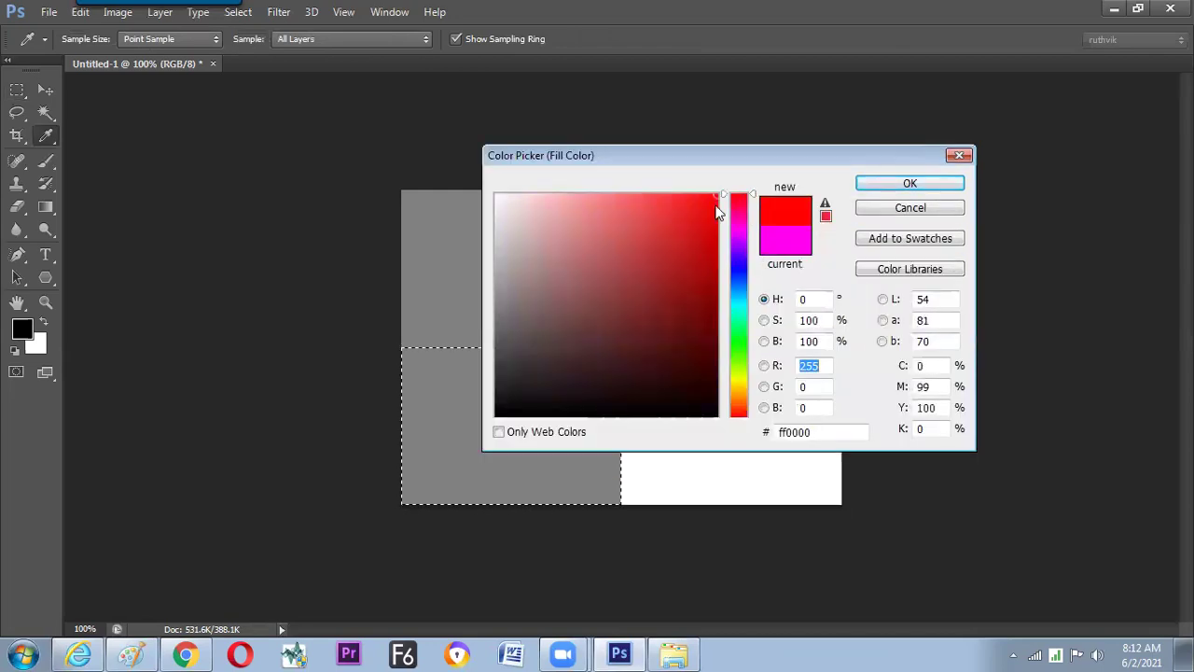
left_click(868, 187)
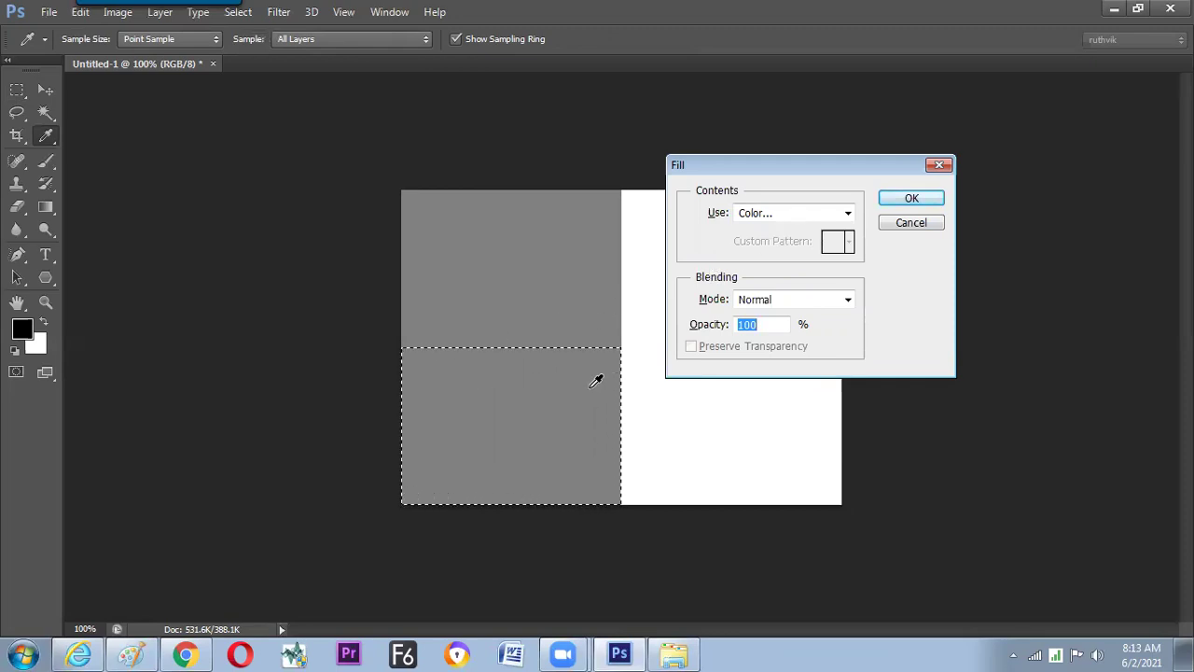
left_click_drag(772, 166, 765, 176)
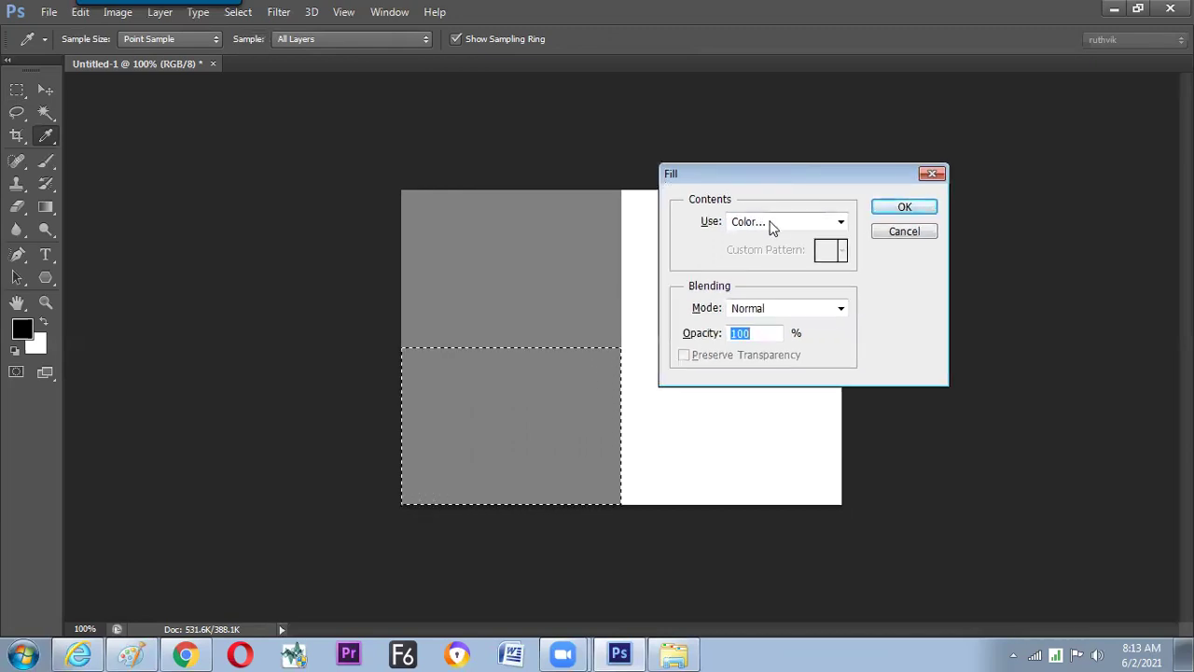
left_click(905, 207)
key("m")
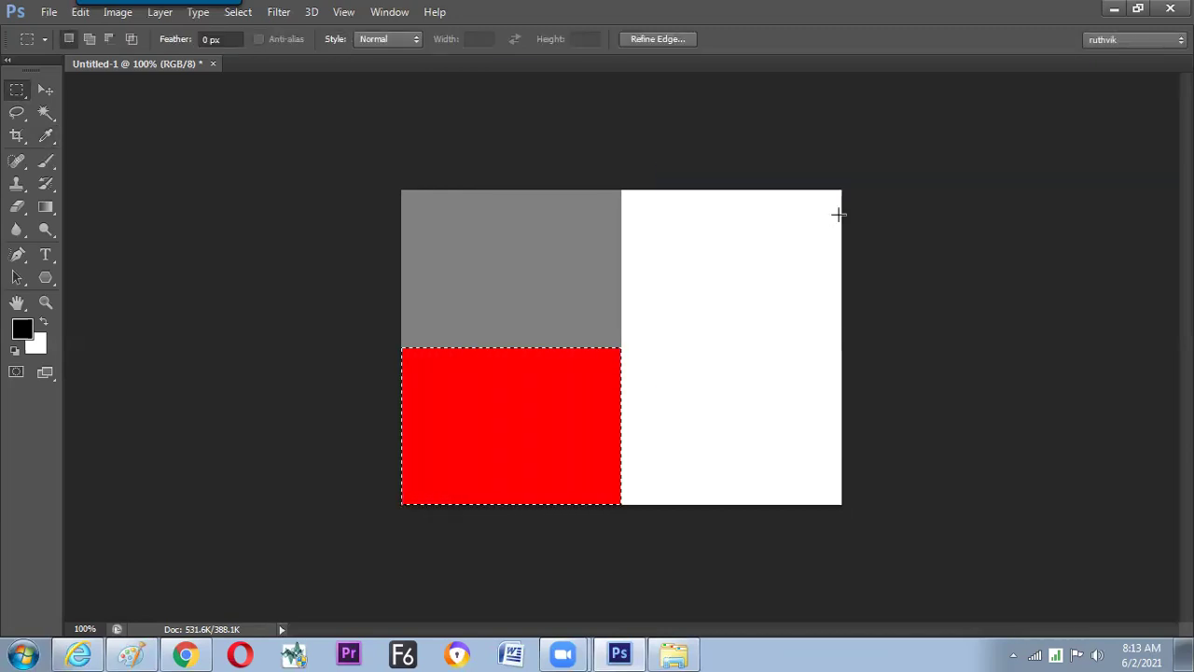
left_click(840, 221)
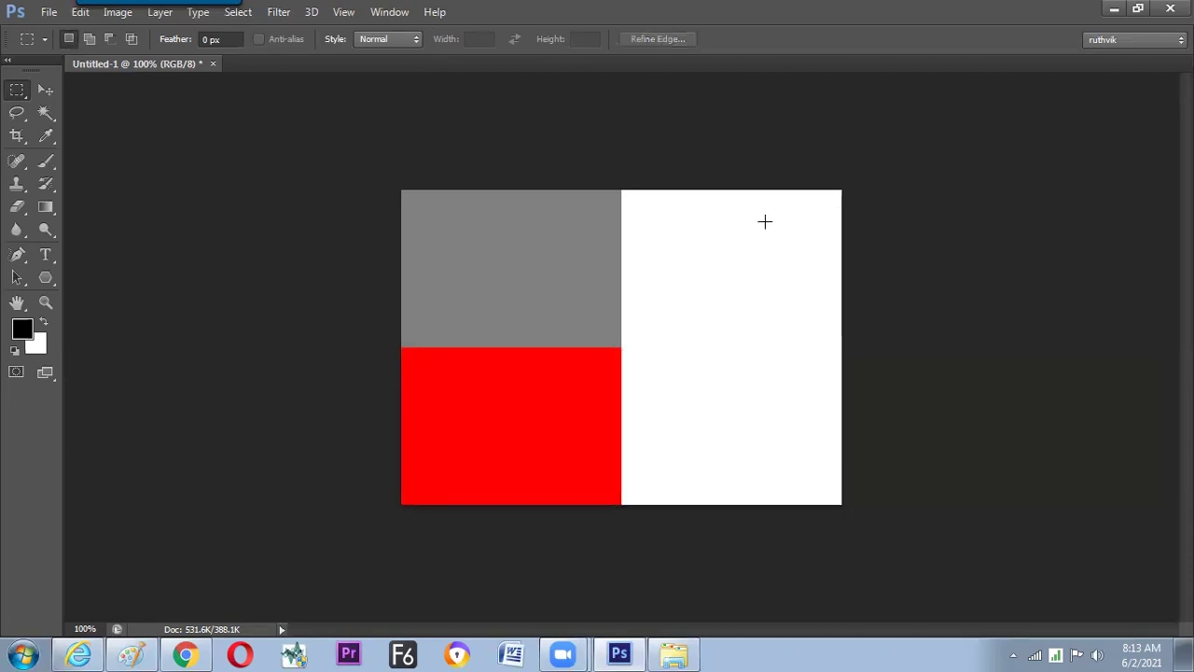
Examine the gray and red areas on a plain full-screen view, and return to full-screen mode with the menu bar.
key("f")
key("f")
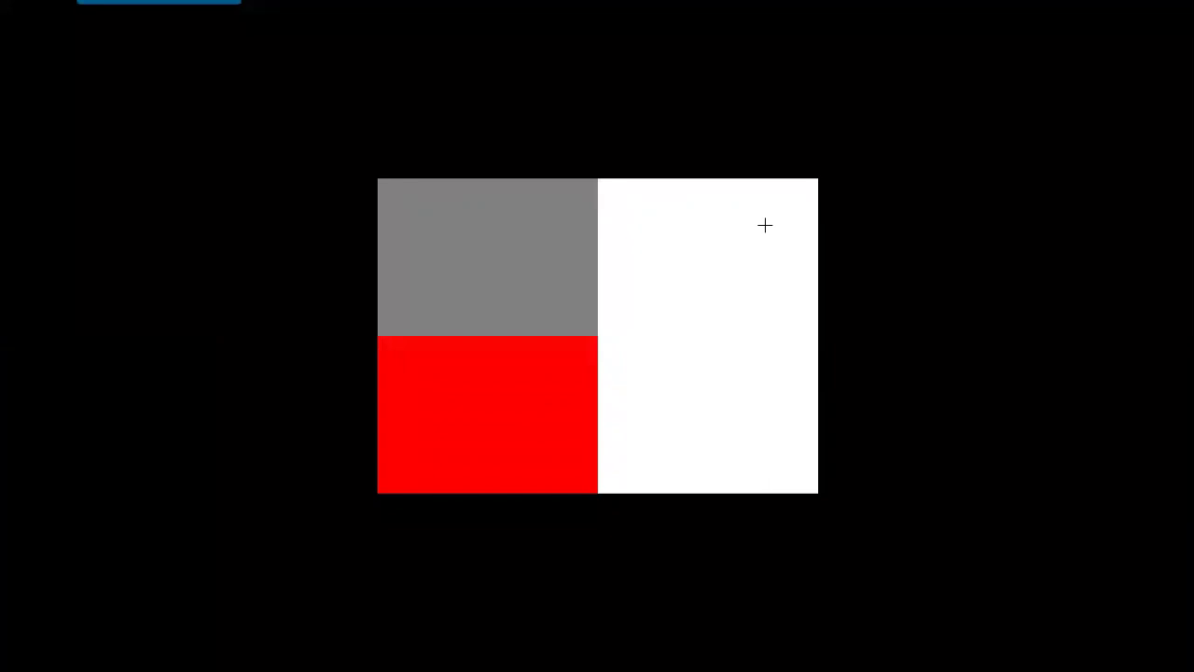
key("ctrl+plus")
key("ctrl+minus")
key("ctrl+plus")
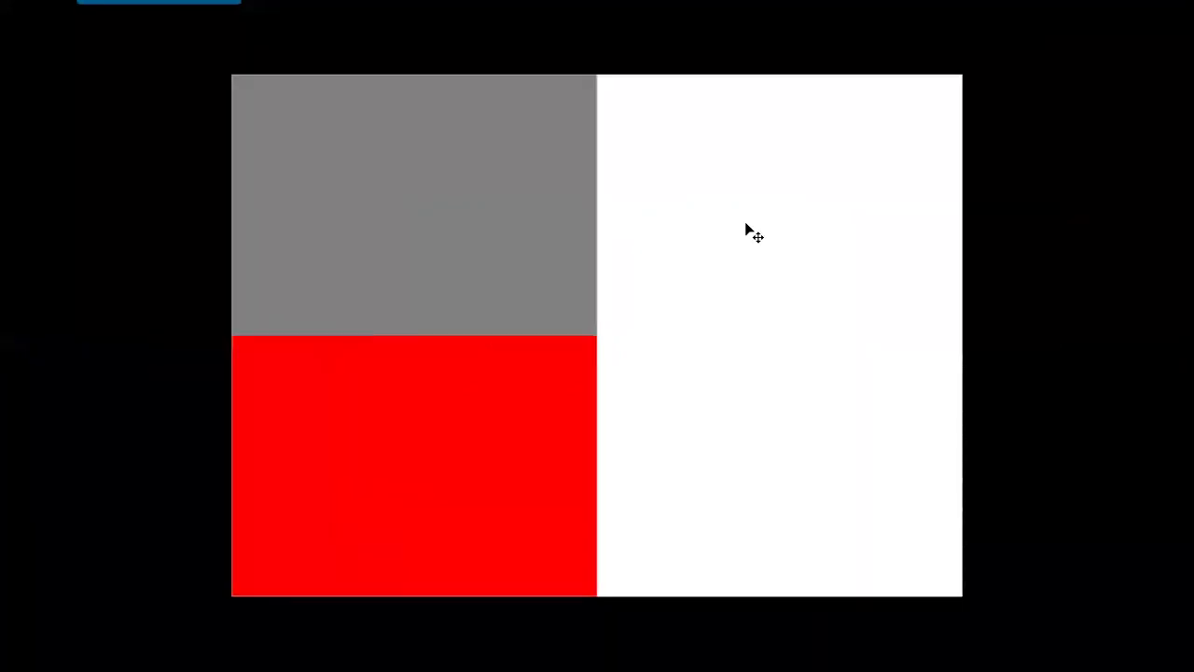
key("ctrl+minus")
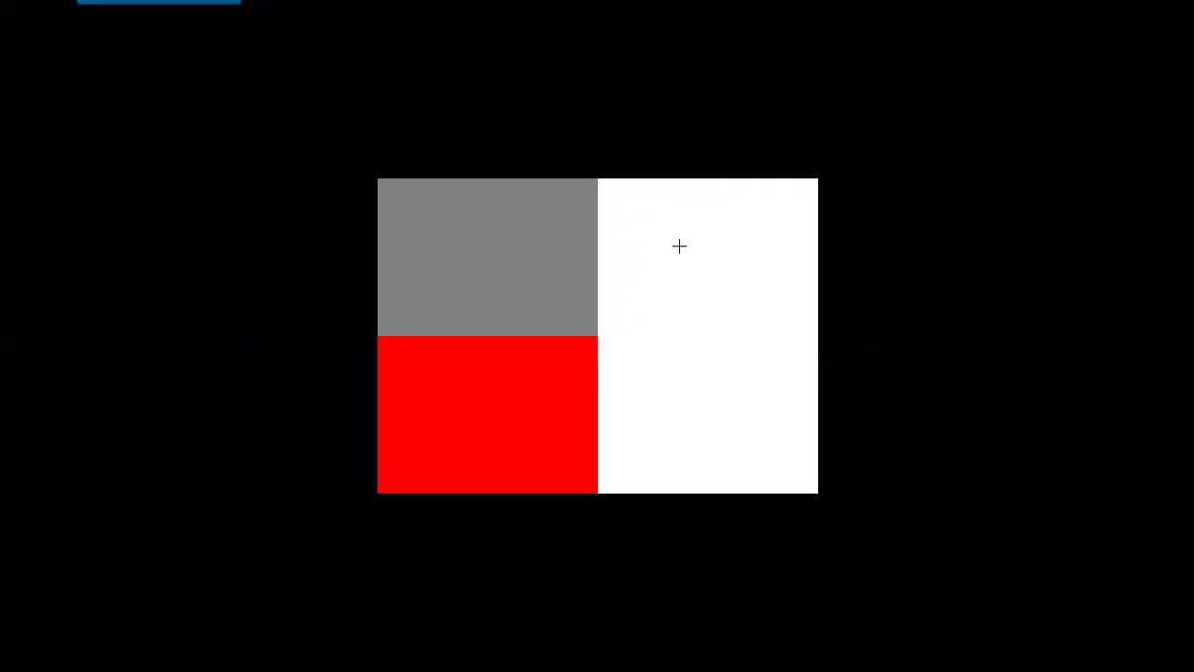
key("f")
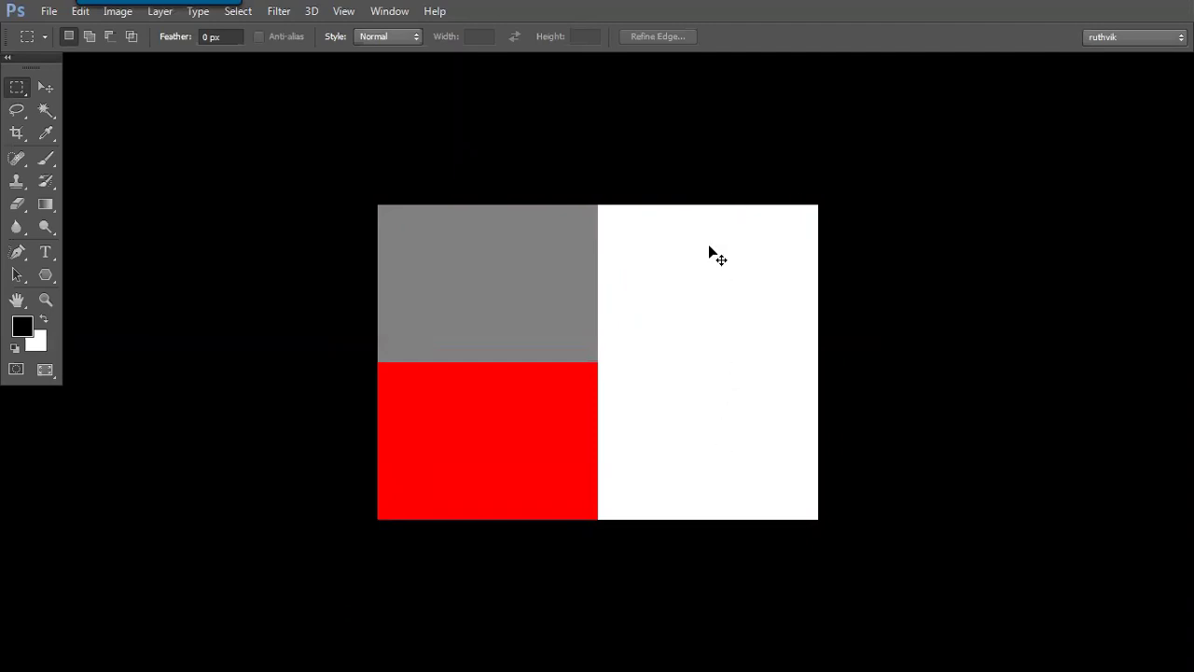
Select the whole canvas and transform the selection to 25% width from the middle-right reference point.
key("ctrl+a")
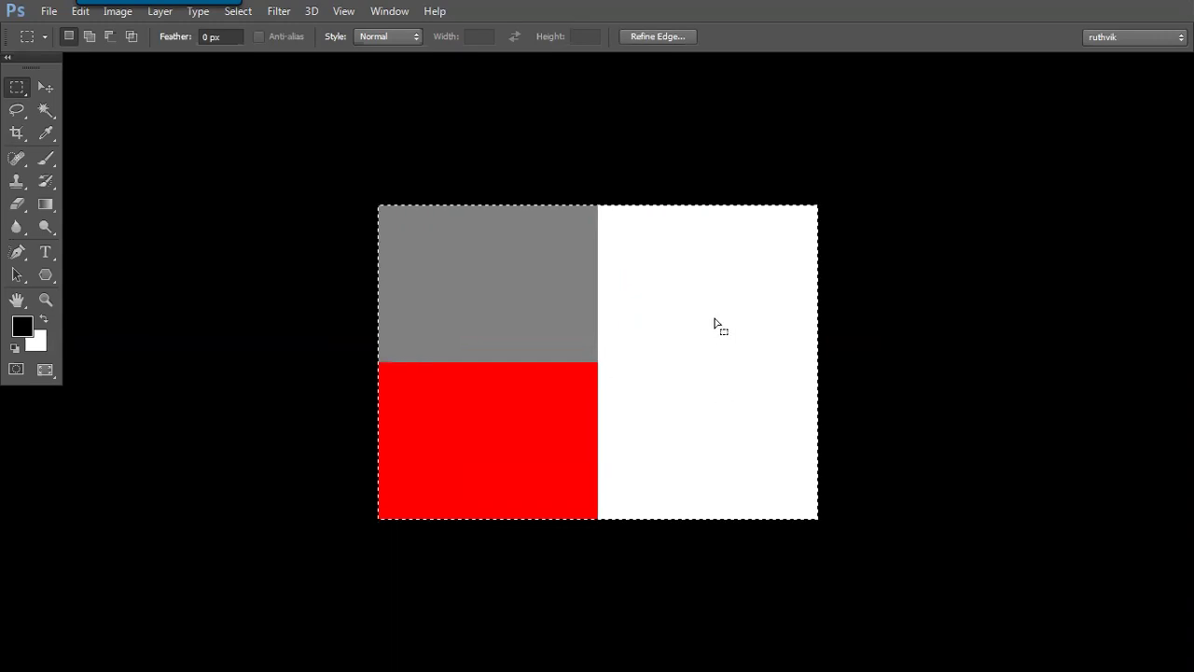
key("alt+s")
key("t")
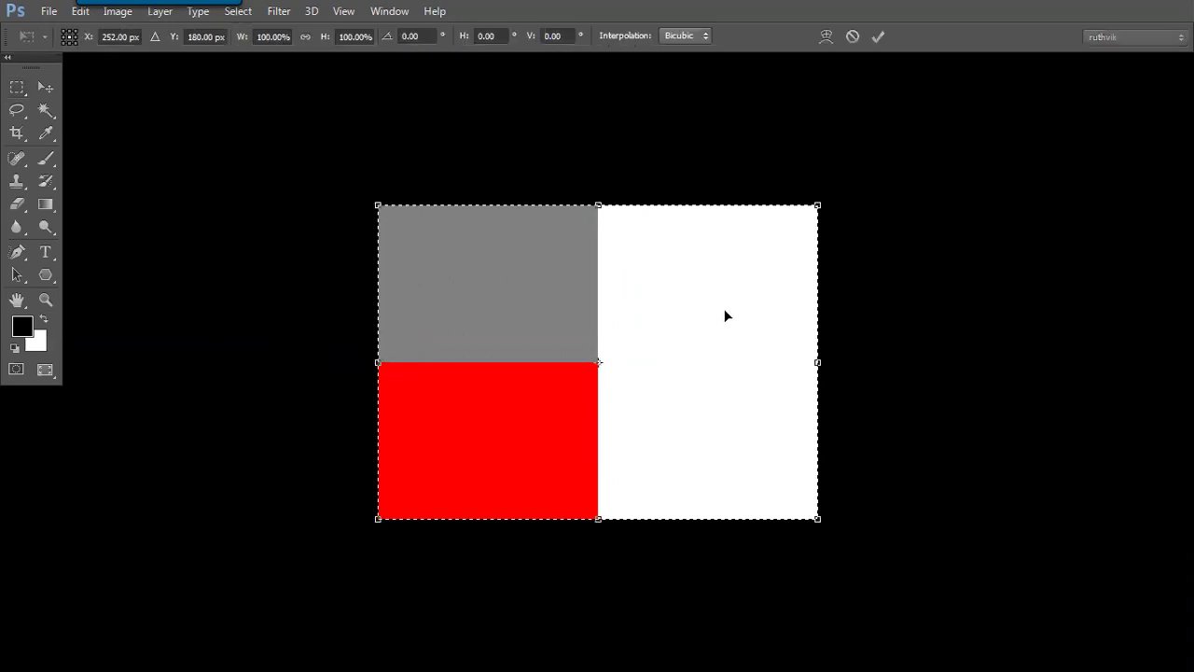
left_click(75, 39)
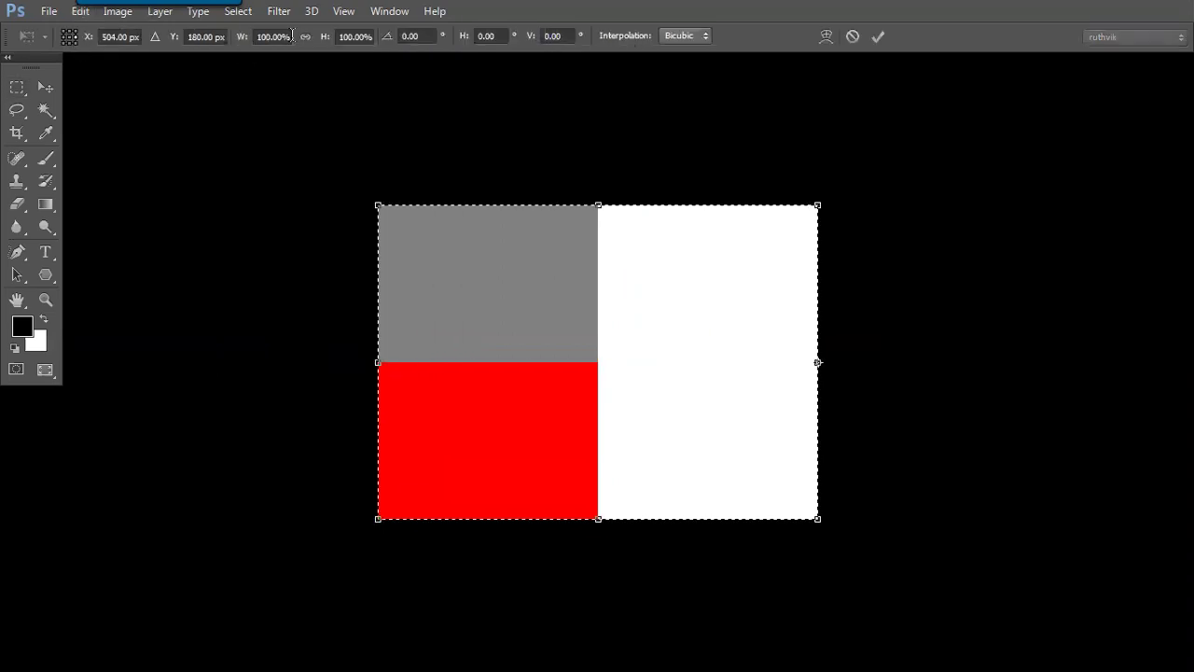
key("Tab")
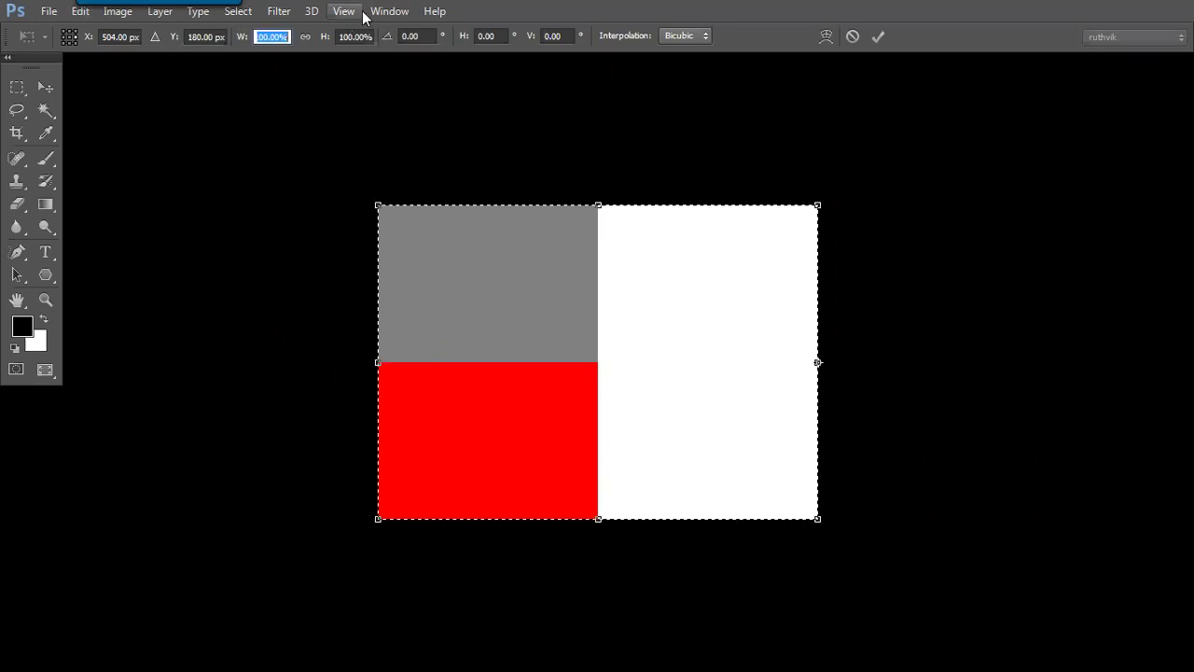
type("25")
key("Return")
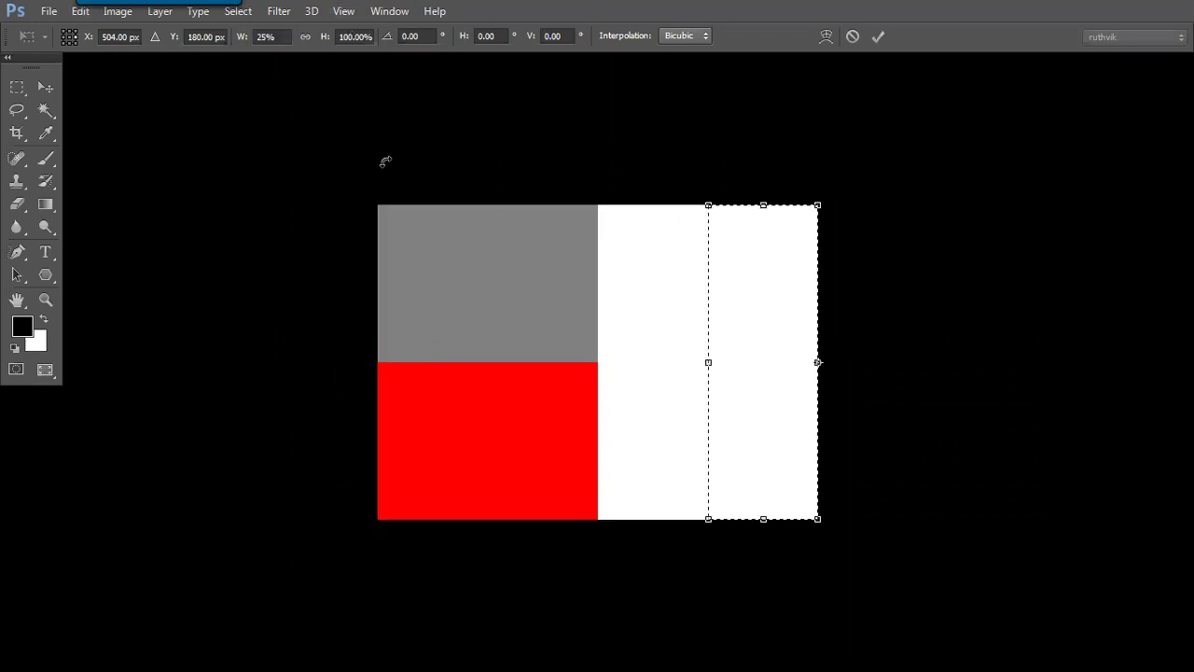
key("Return")
Fill the selected strip along the canvas's right edge with a custom bright green color.
right_click(801, 335)
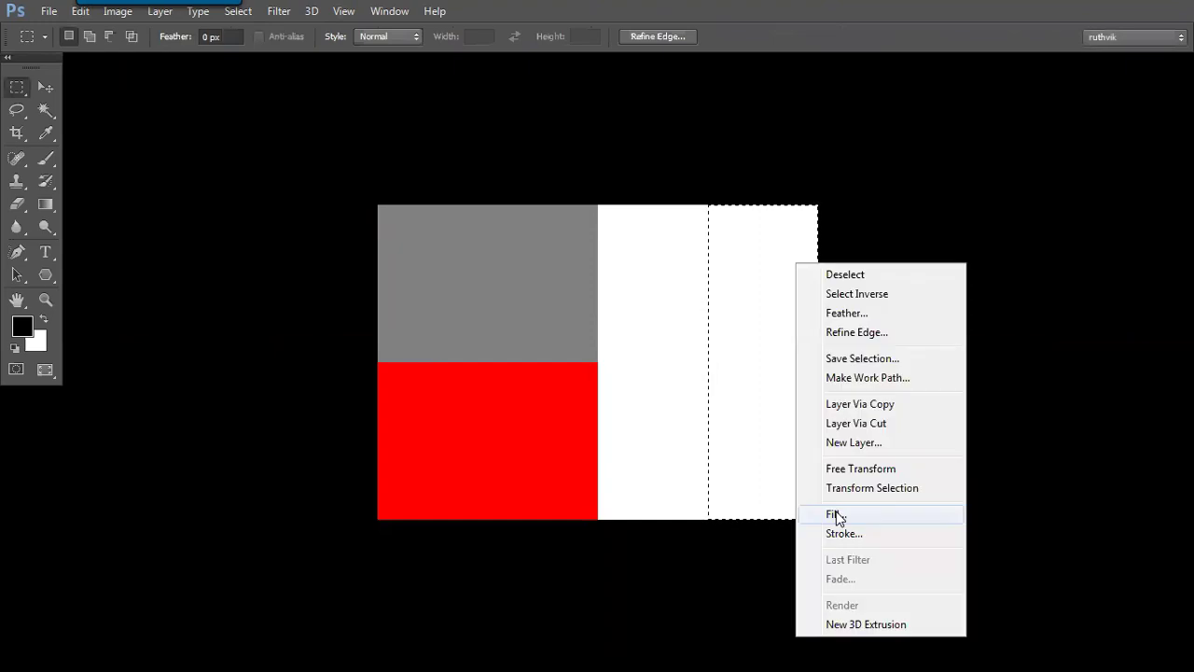
left_click(836, 514)
left_click(807, 222)
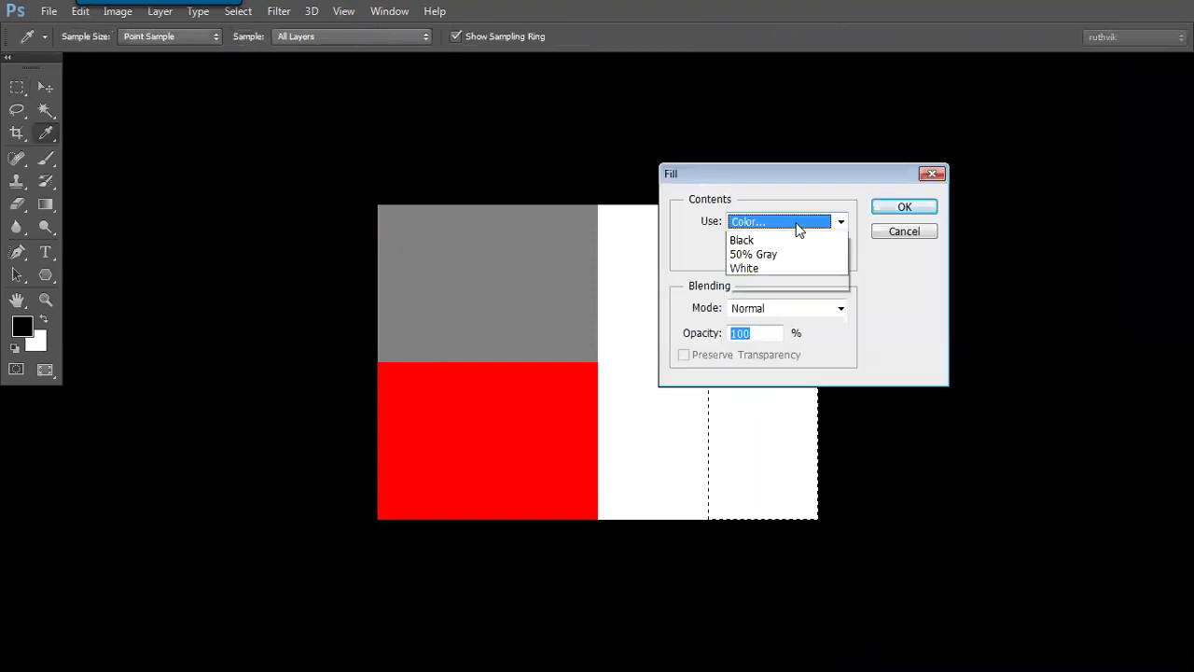
left_click(742, 267)
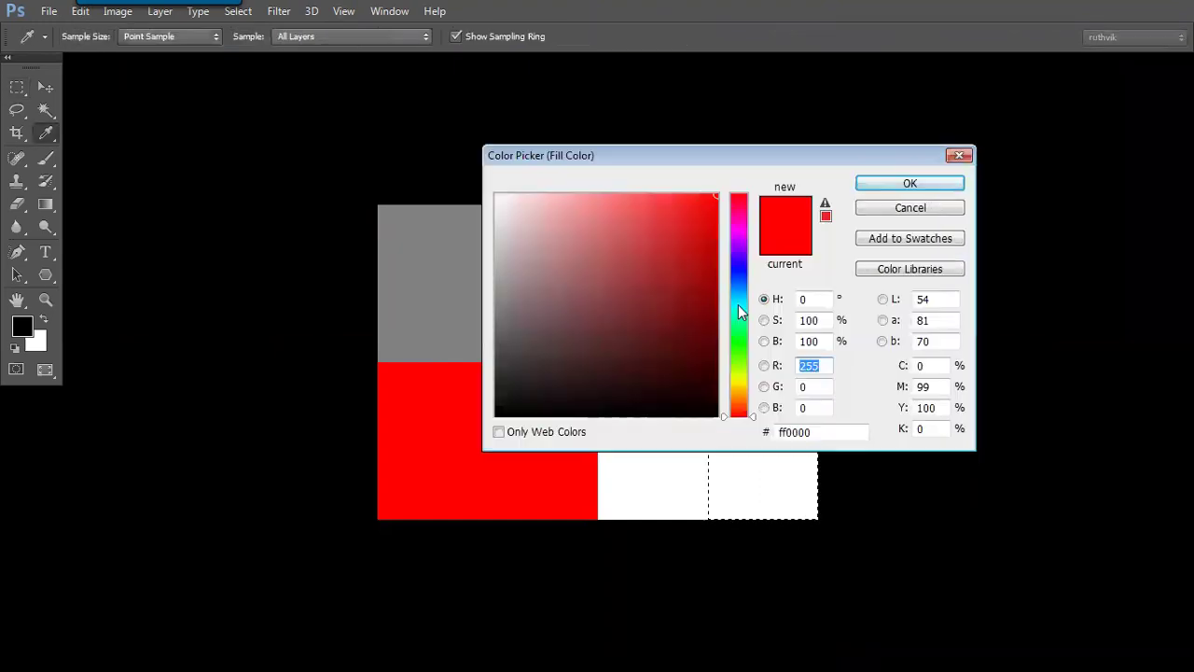
key("Return")
key("Return")
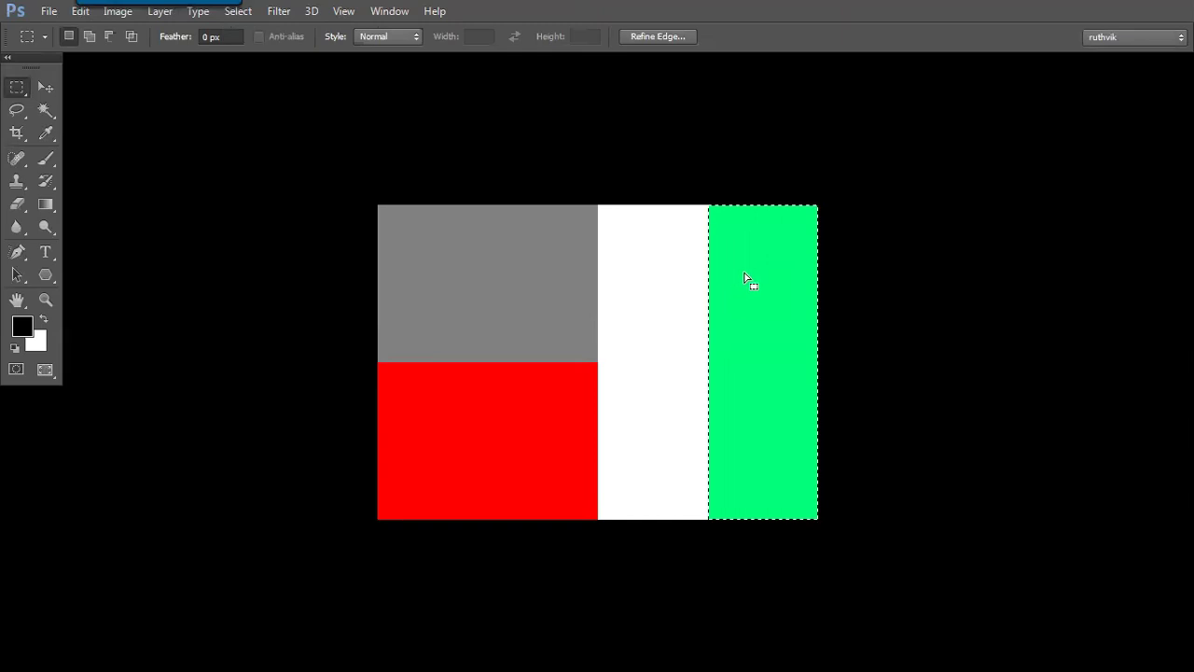
Flip the green strip's selection horizontally about its middle-left reference point to select the adjacent white strip.
key("alt+s")
key("t")
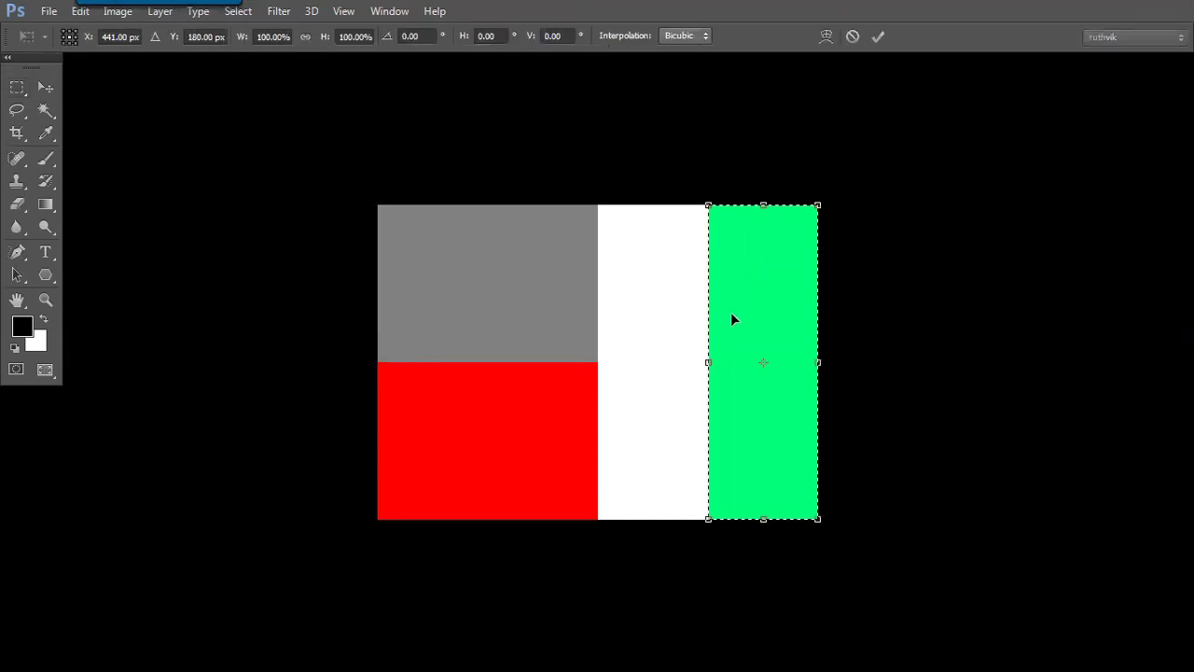
left_click(64, 36)
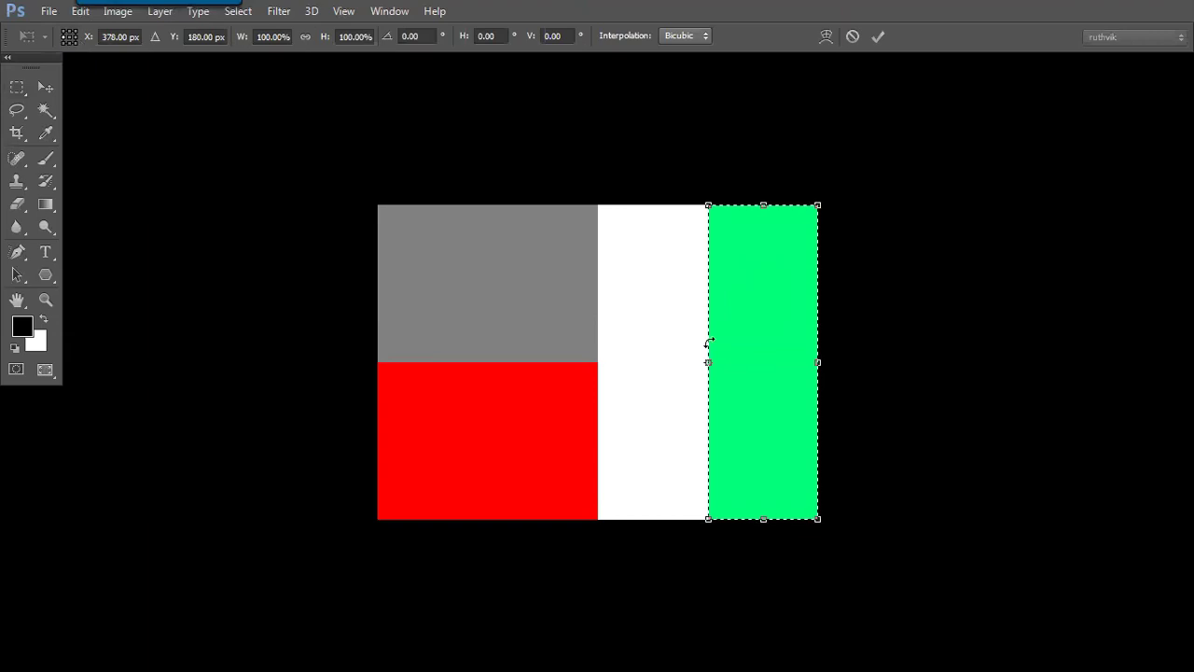
right_click(756, 338)
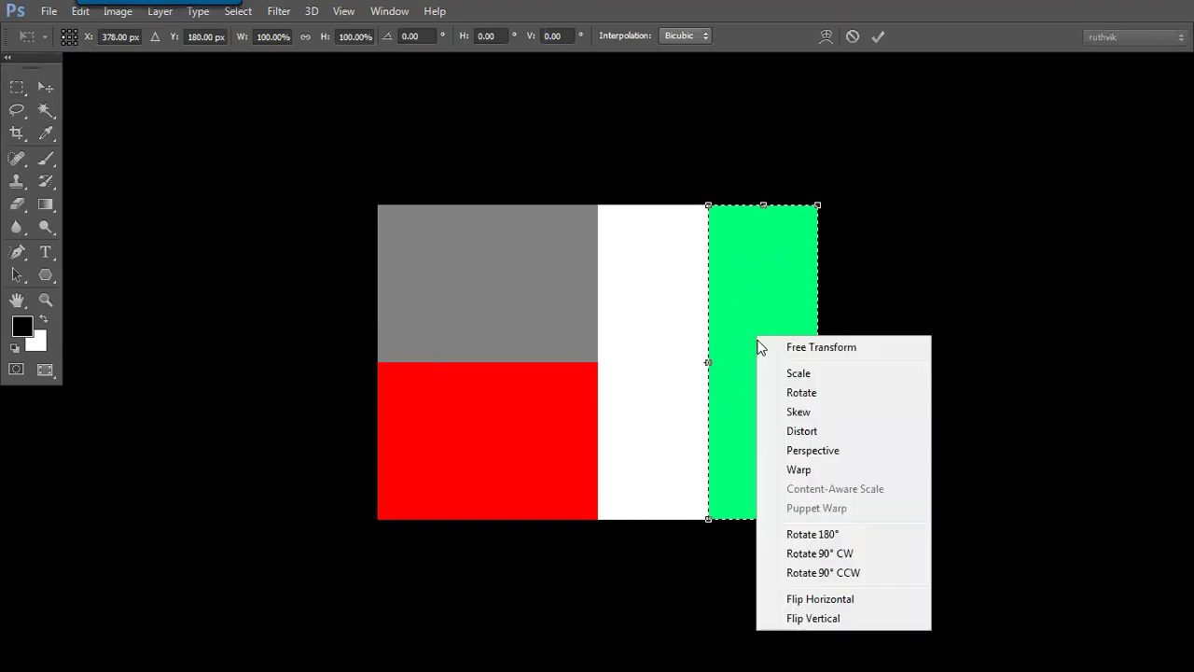
left_click(797, 600)
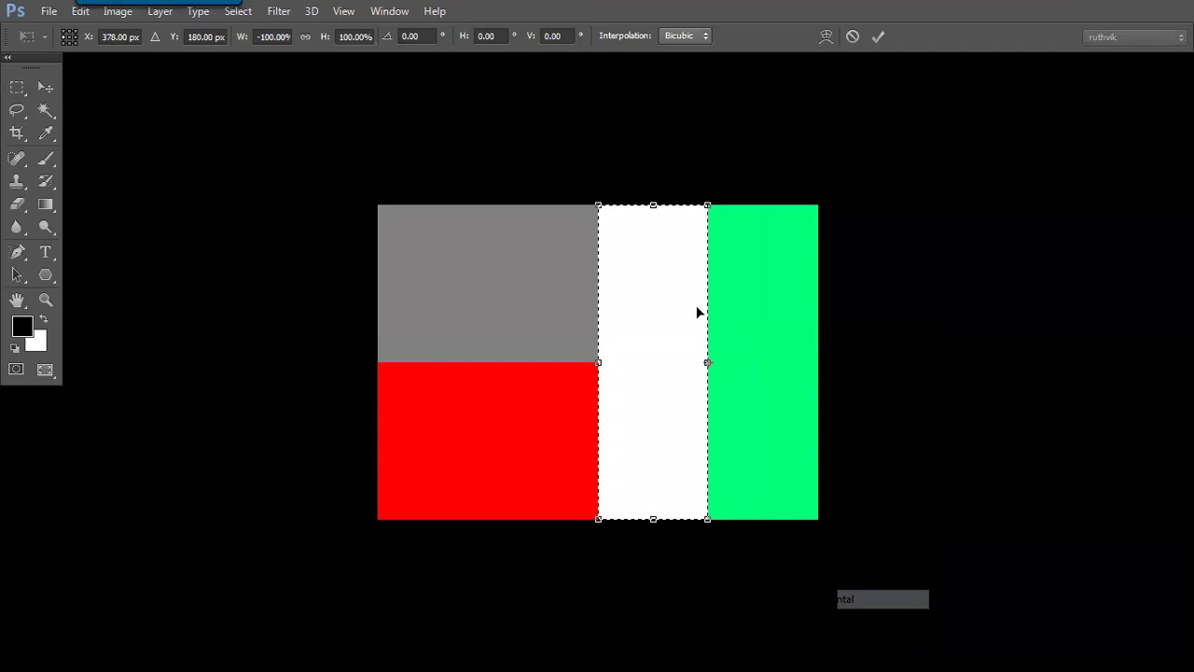
key("Return")
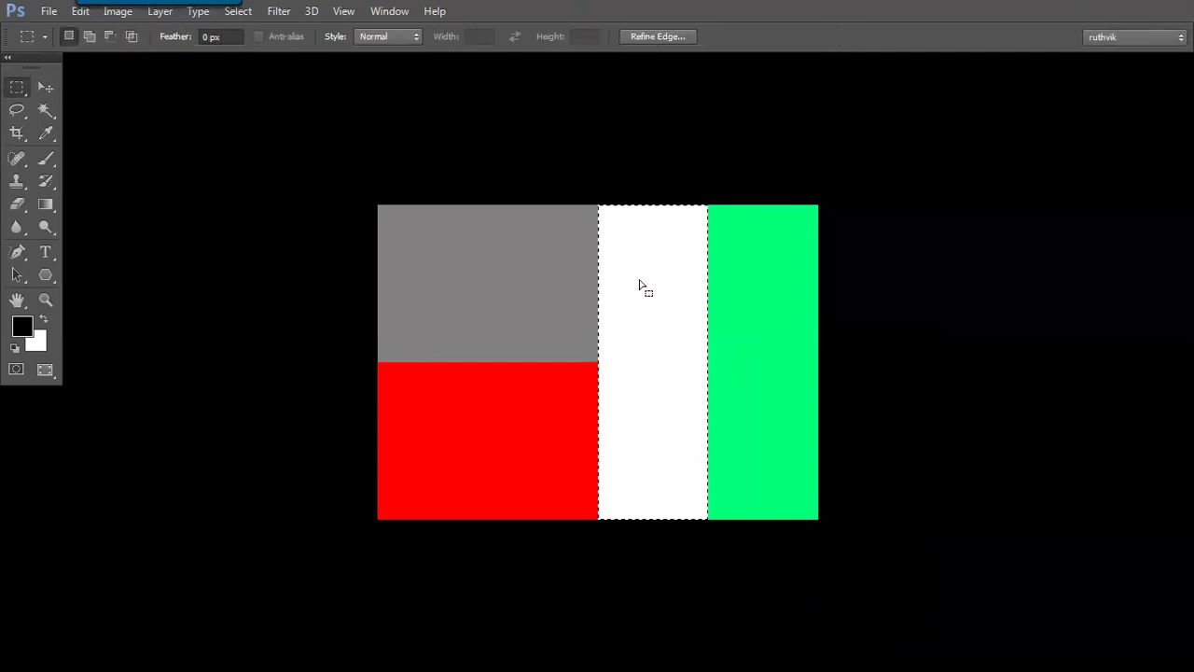
Transform the white strip's selection to 25% height from the top-middle reference point.
key("alt")
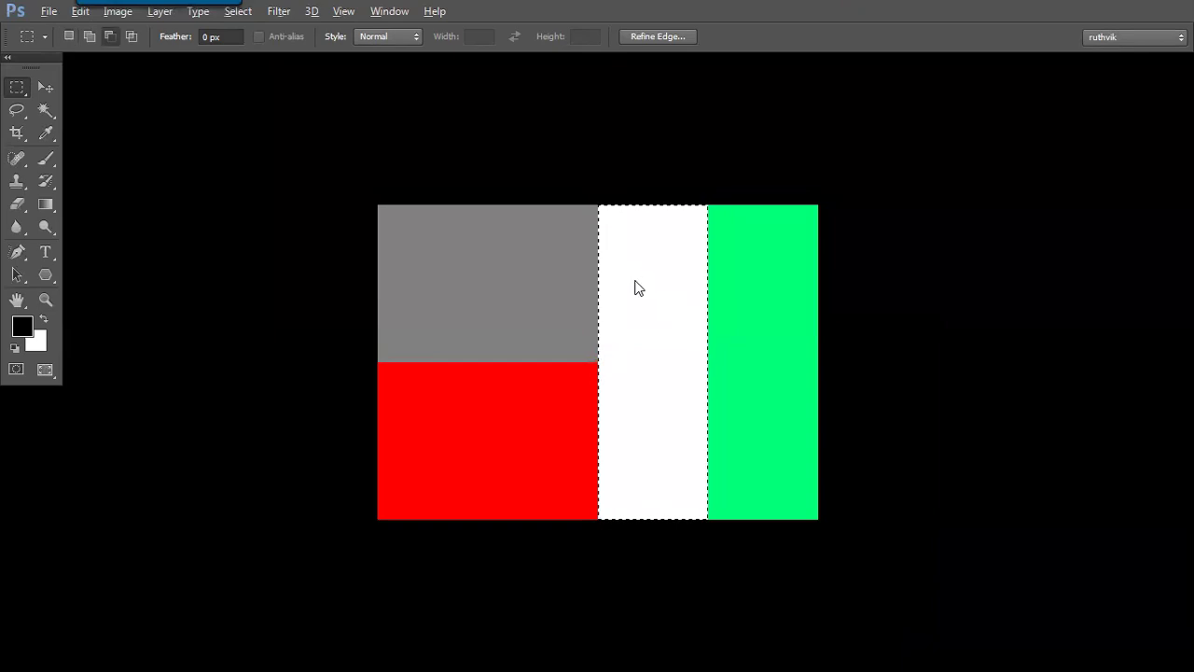
key("alt+s")
key("t")
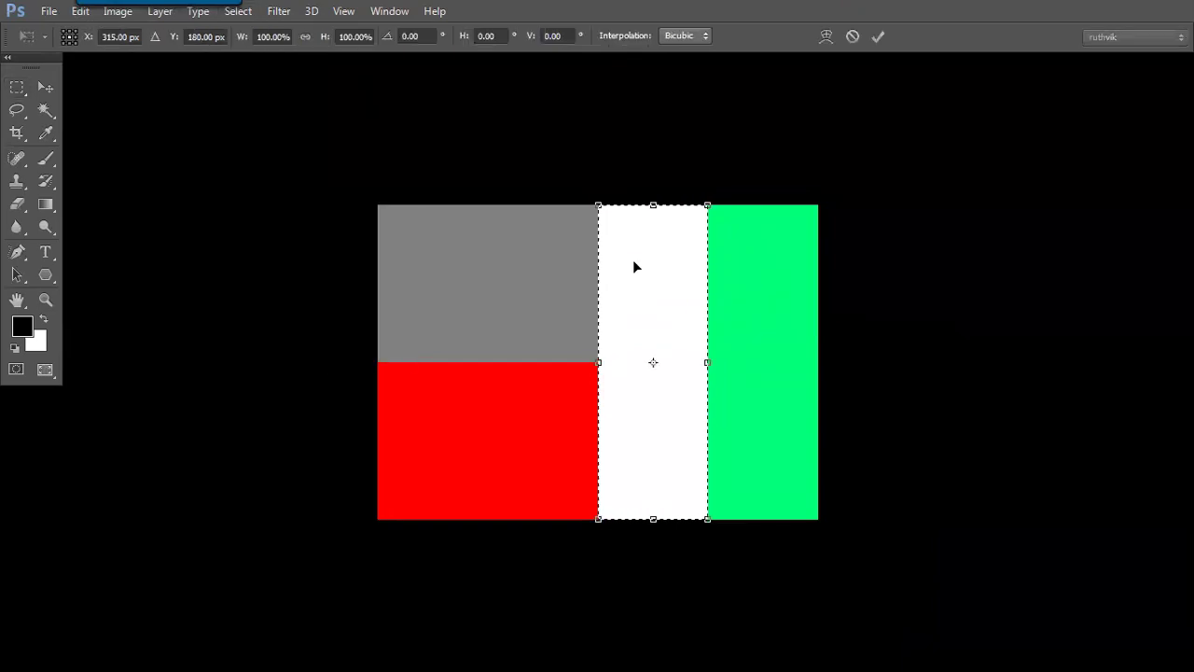
left_click(70, 32)
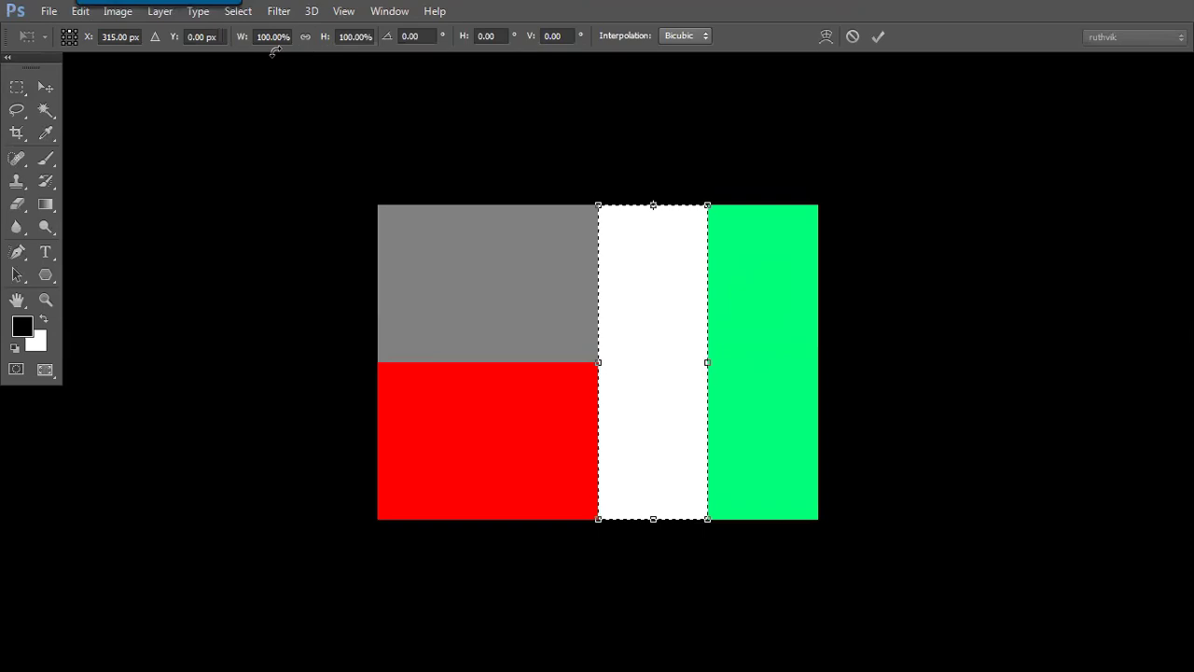
left_click(344, 37)
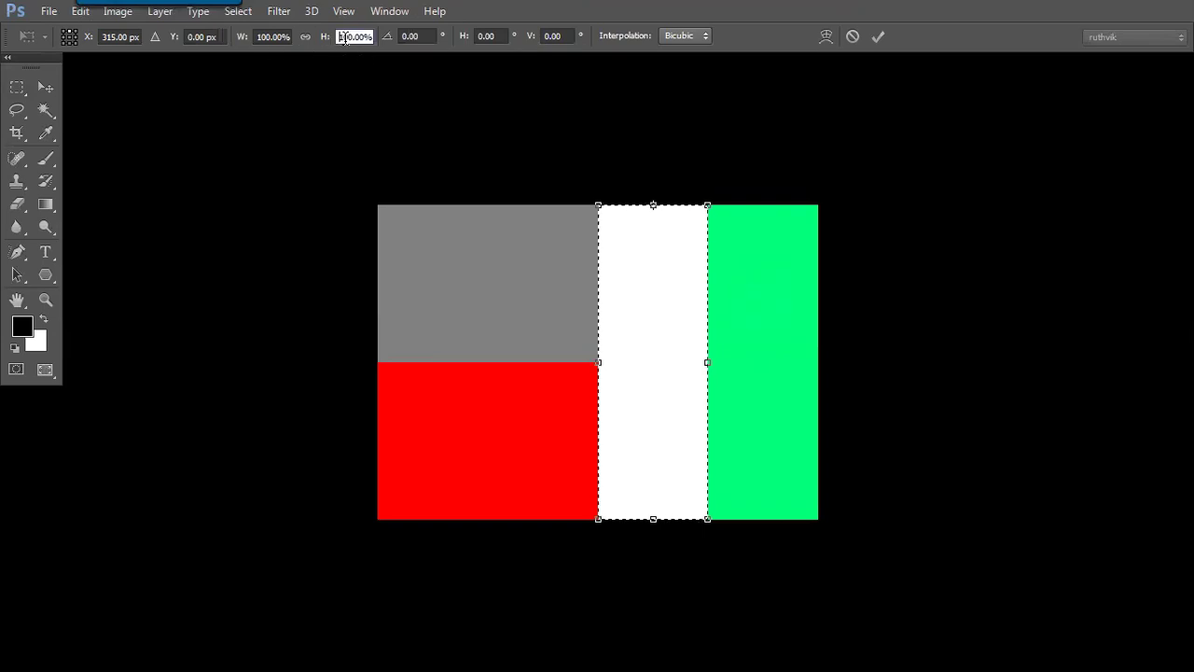
left_click(340, 36)
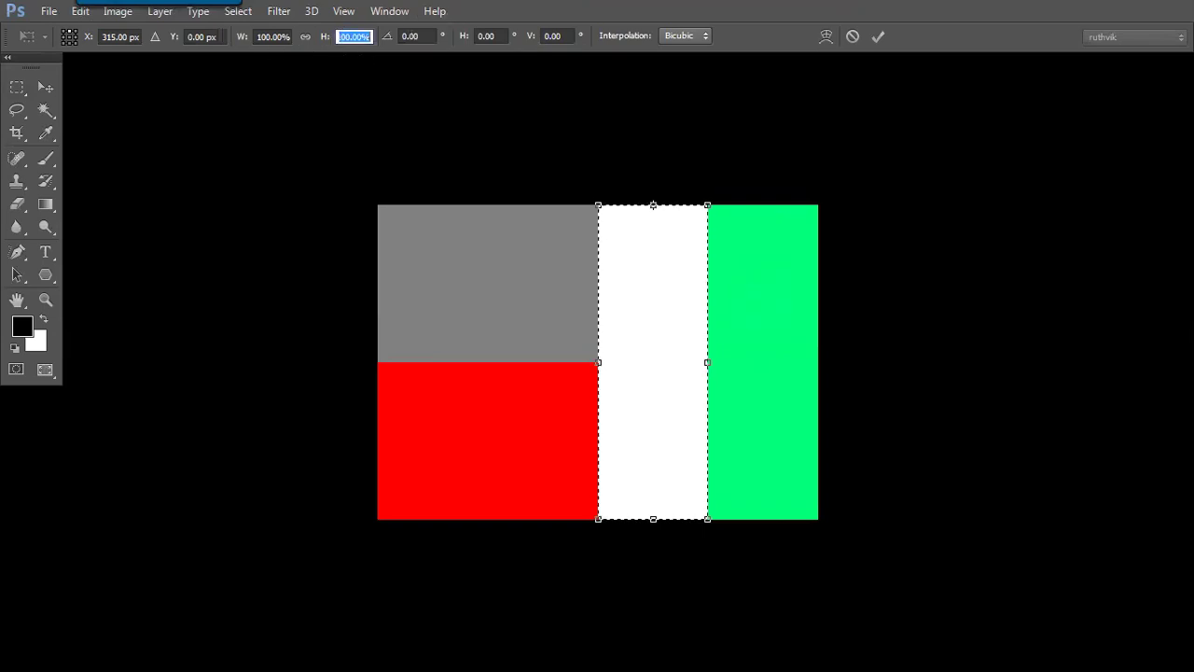
type("25")
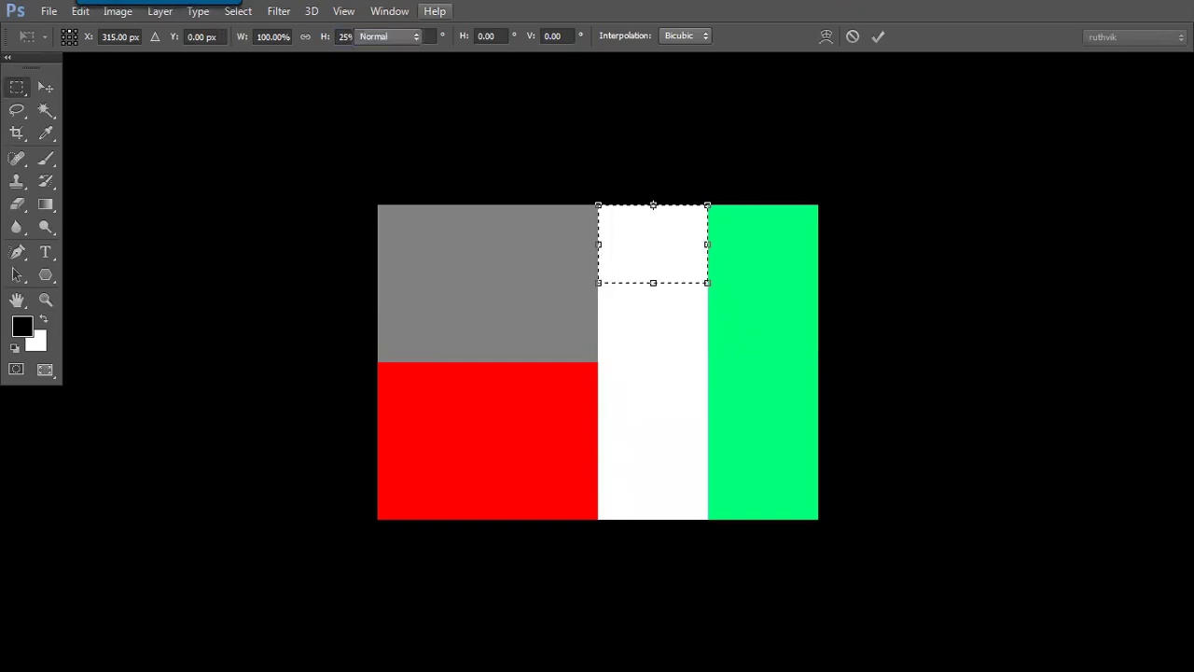
key("Return")
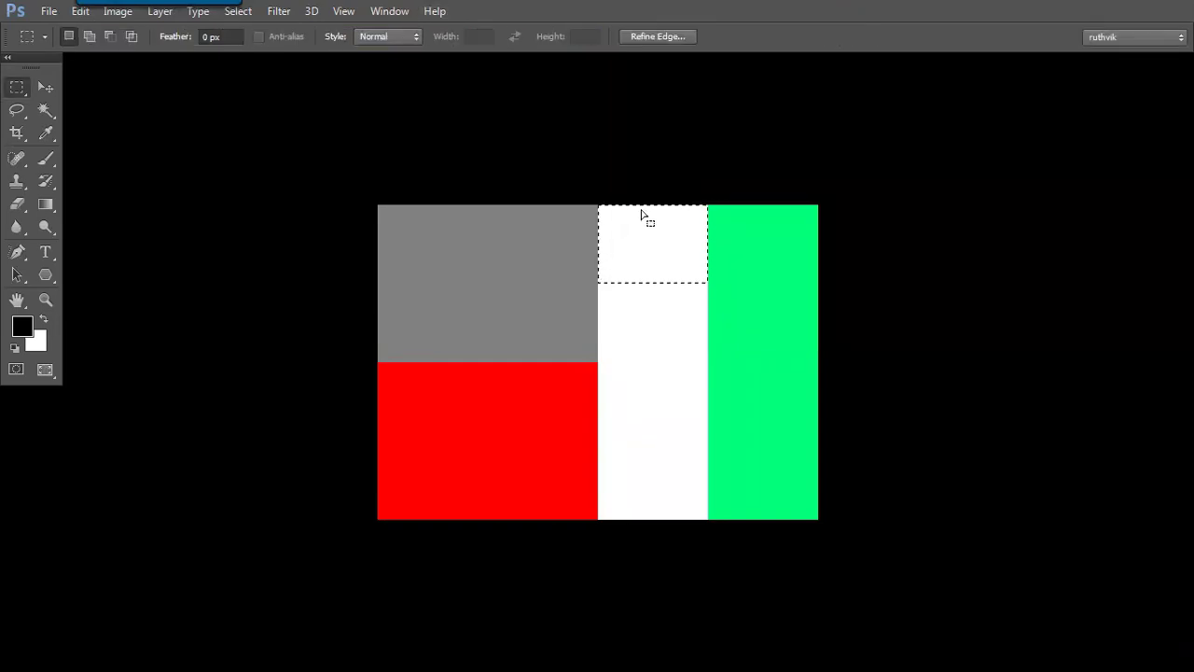
Fill the selected top part of the white strip with custom magenta ff00ea and deselect it.
key("shift+F5")
left_click(785, 222)
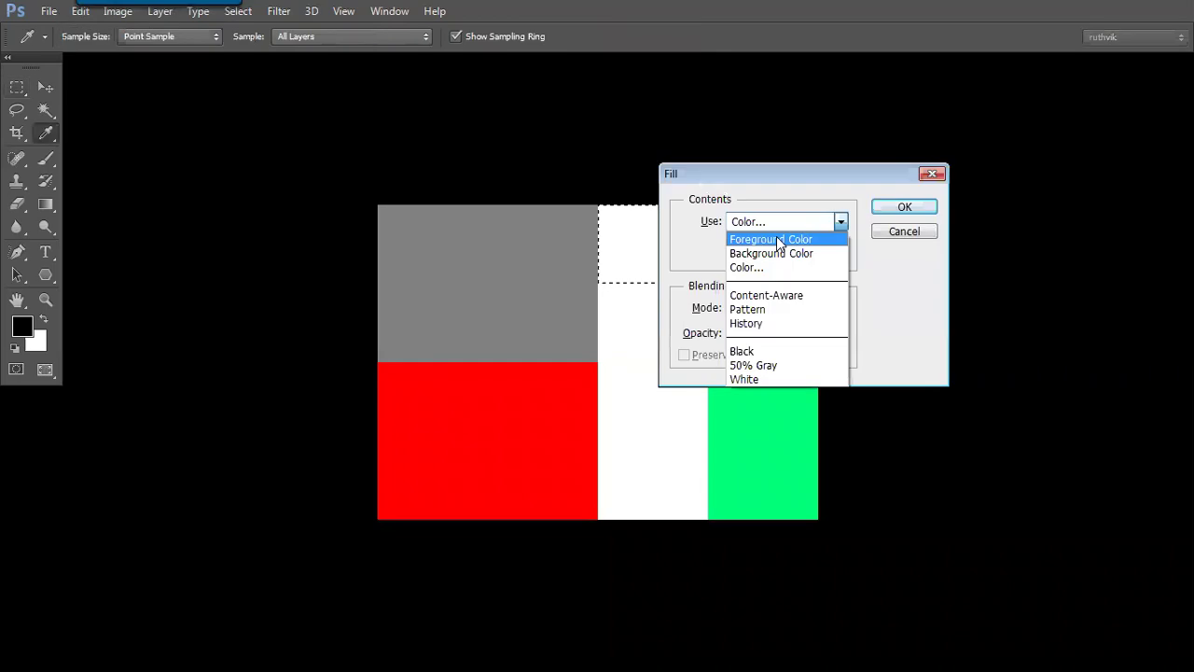
left_click(760, 266)
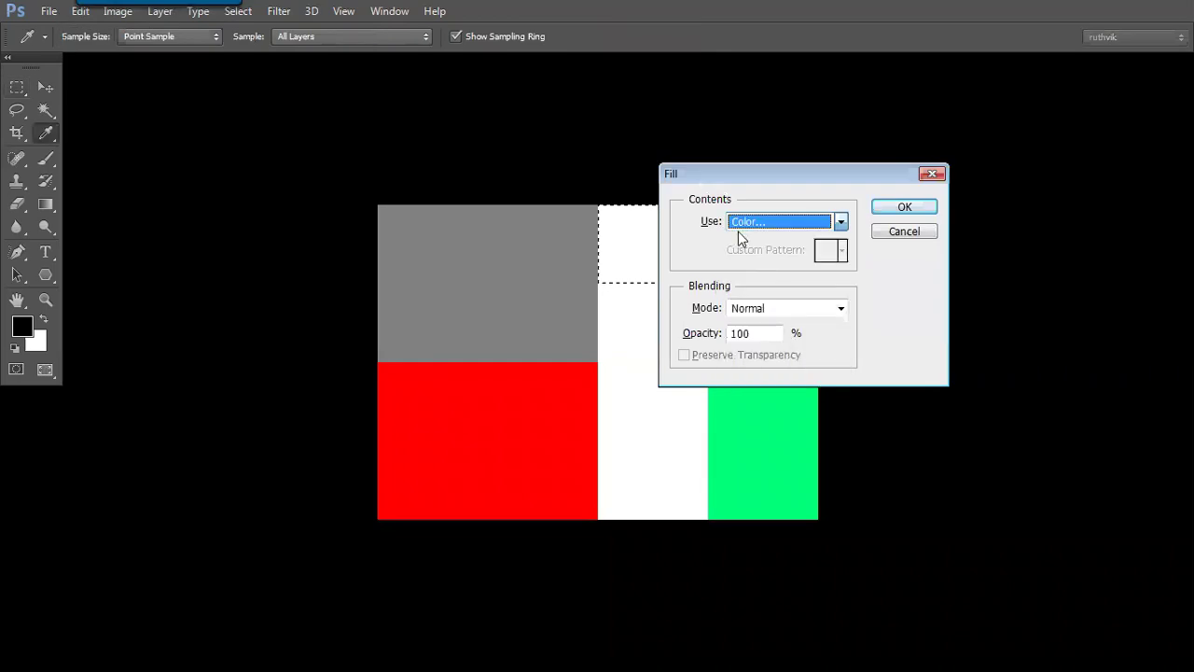
left_click(738, 232)
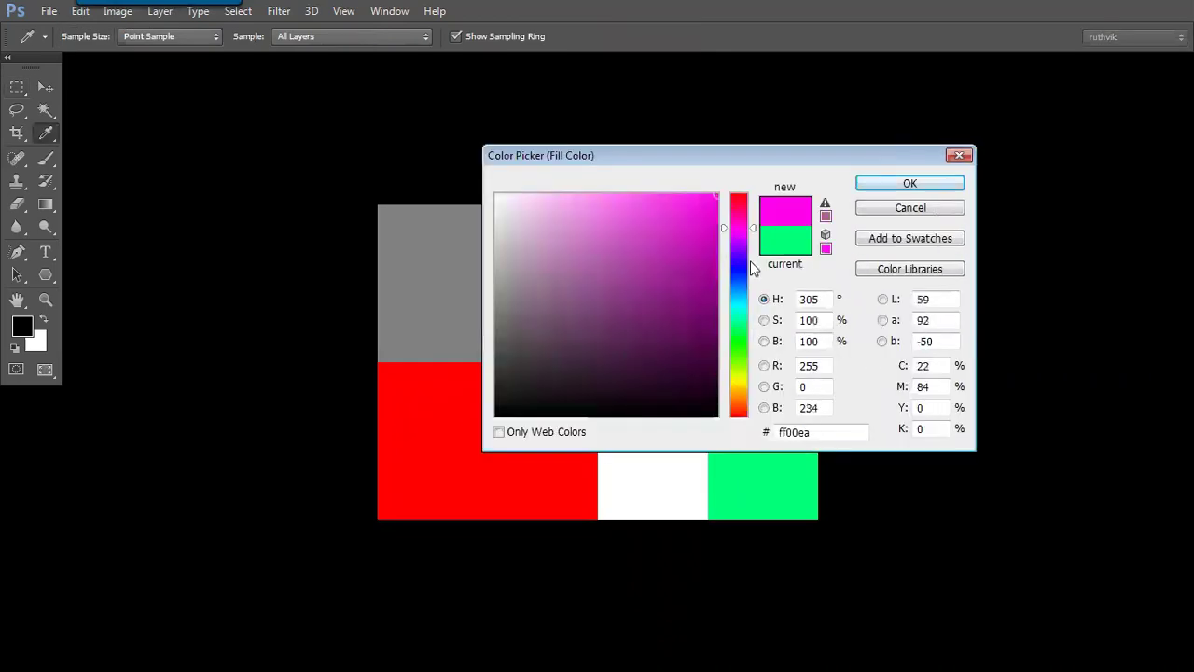
left_click(910, 183)
left_click(891, 207)
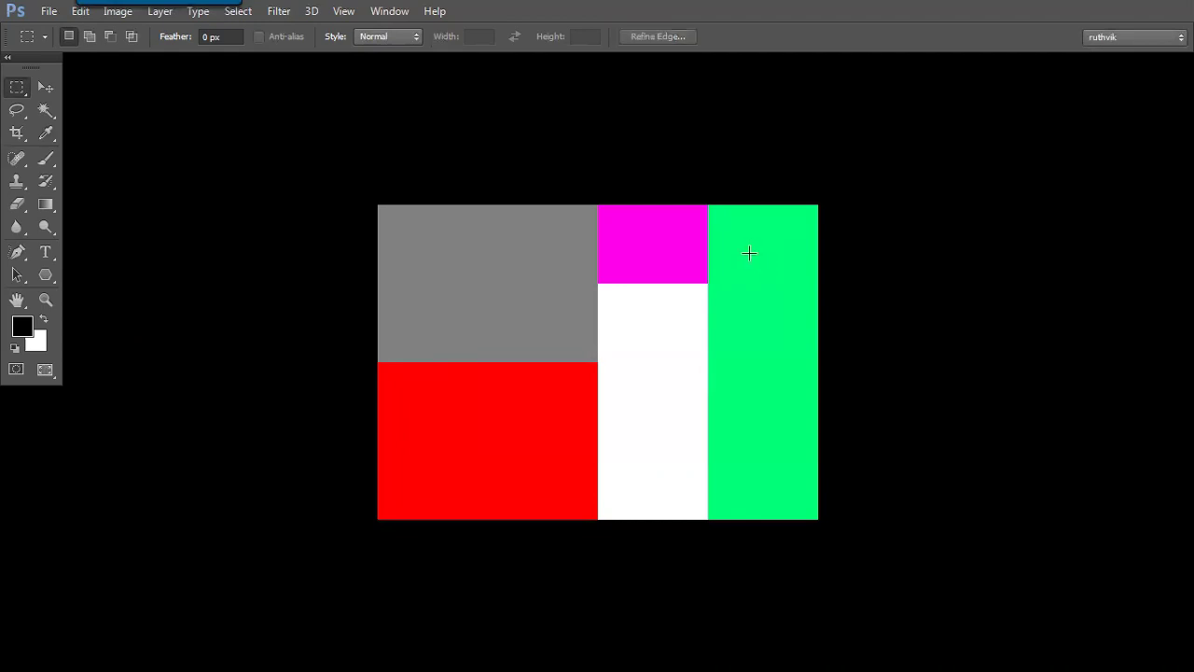
Select the whole canvas and transform the selection to 91% width and height about its center with proportions linked.
key("Tab")
key("Tab")
key("ctrl+a")
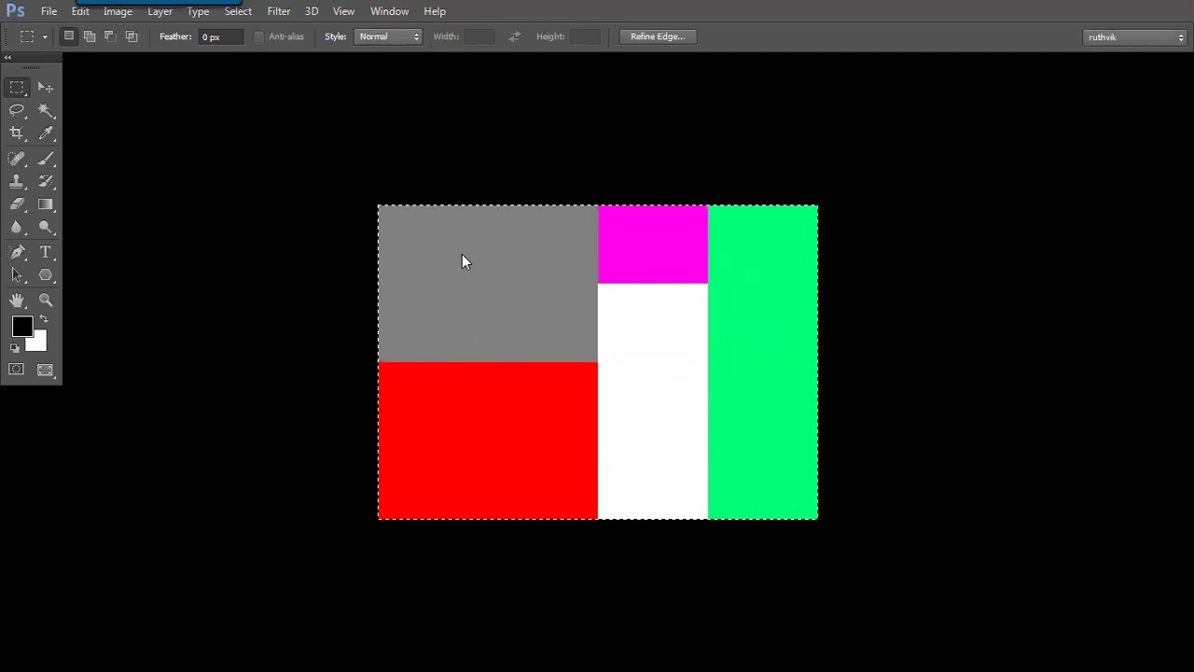
key("alt+s")
key("t")
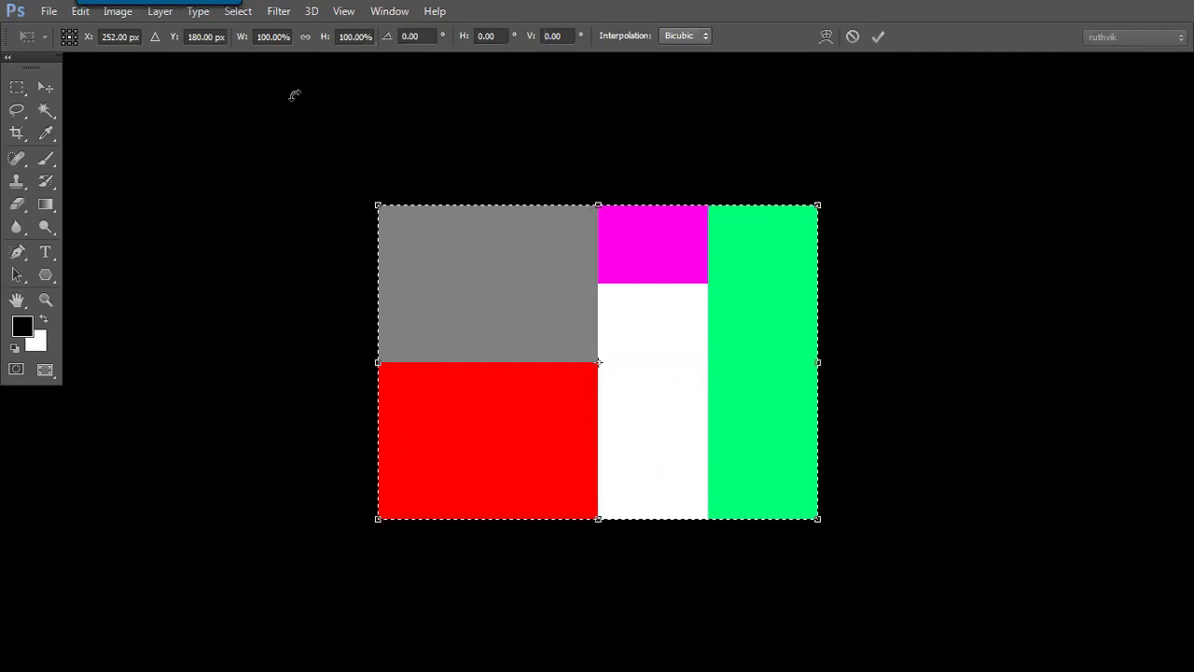
left_click(305, 38)
left_click_drag(244, 42, 233, 38)
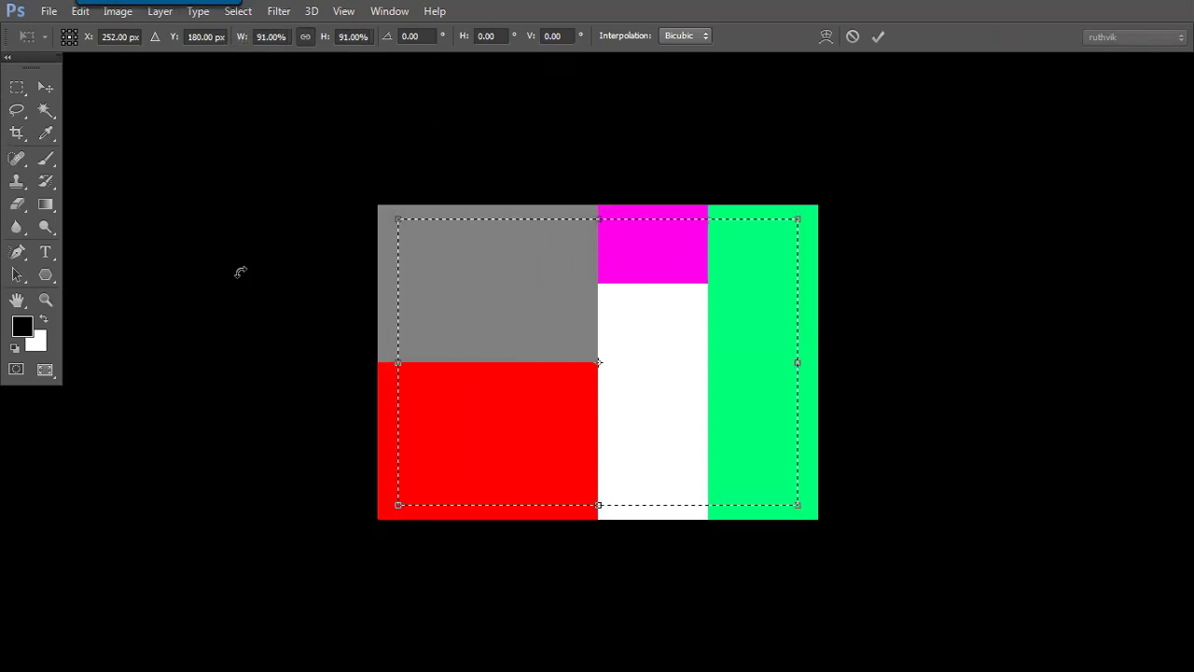
key("Return")
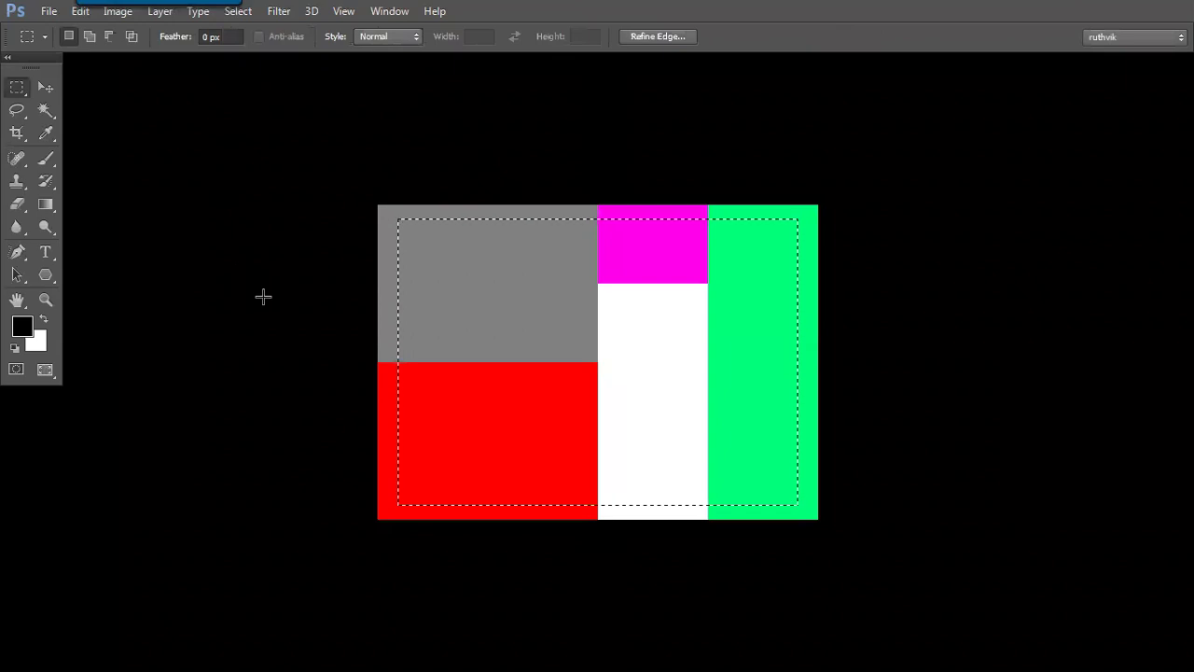
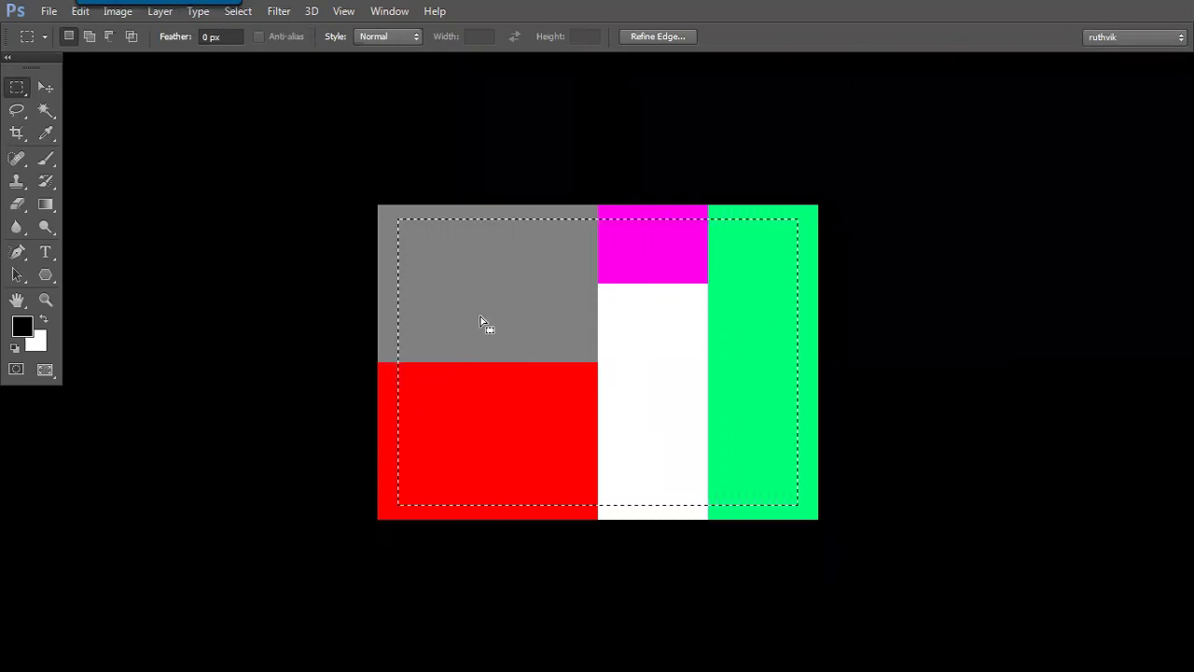
Fill the centered inner selection with white at 100% opacity, keeping the selection active.
right_click(475, 313)
key("Escape")
key("shift+F5")
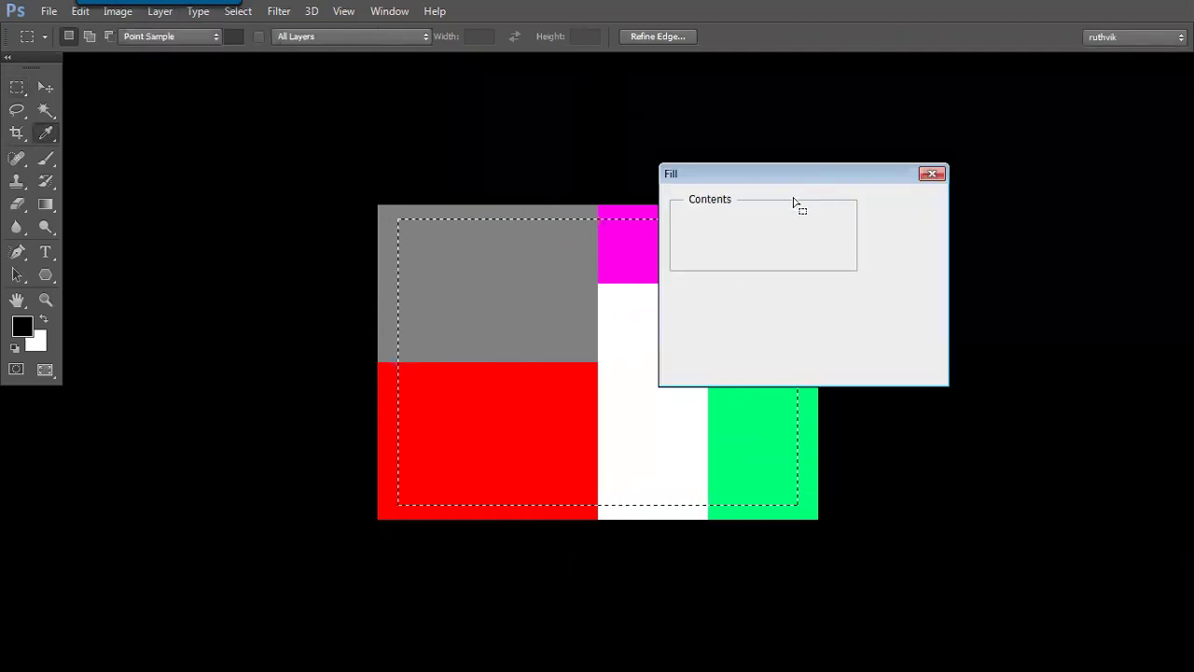
left_click(794, 223)
left_click(756, 379)
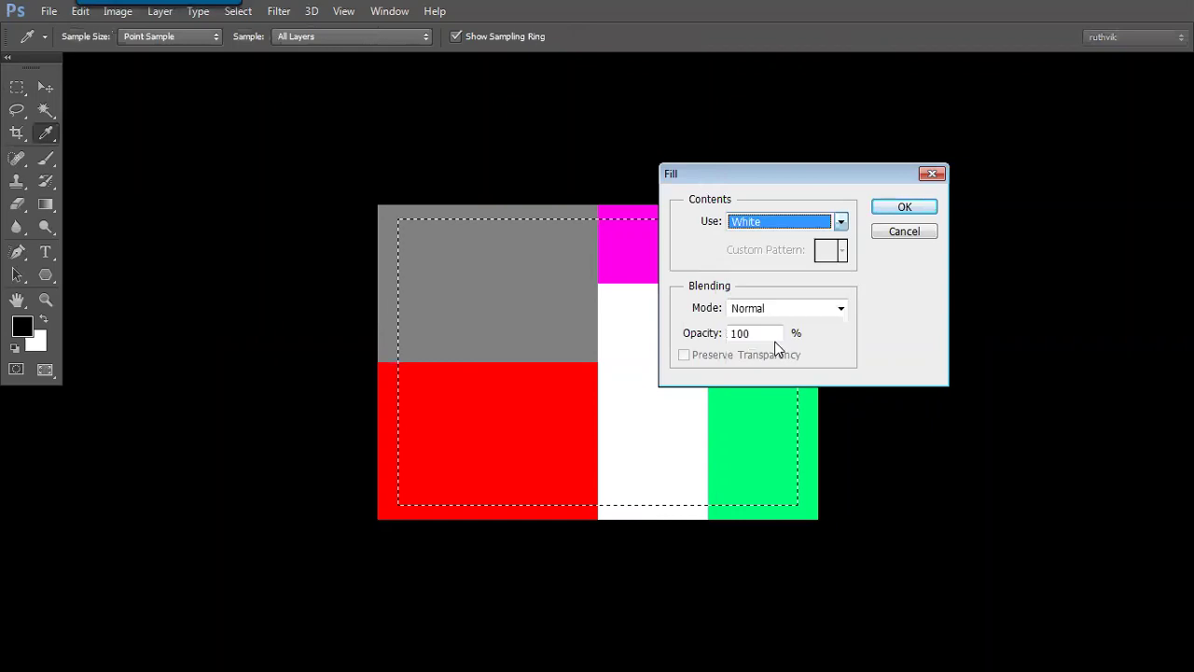
key("Return")
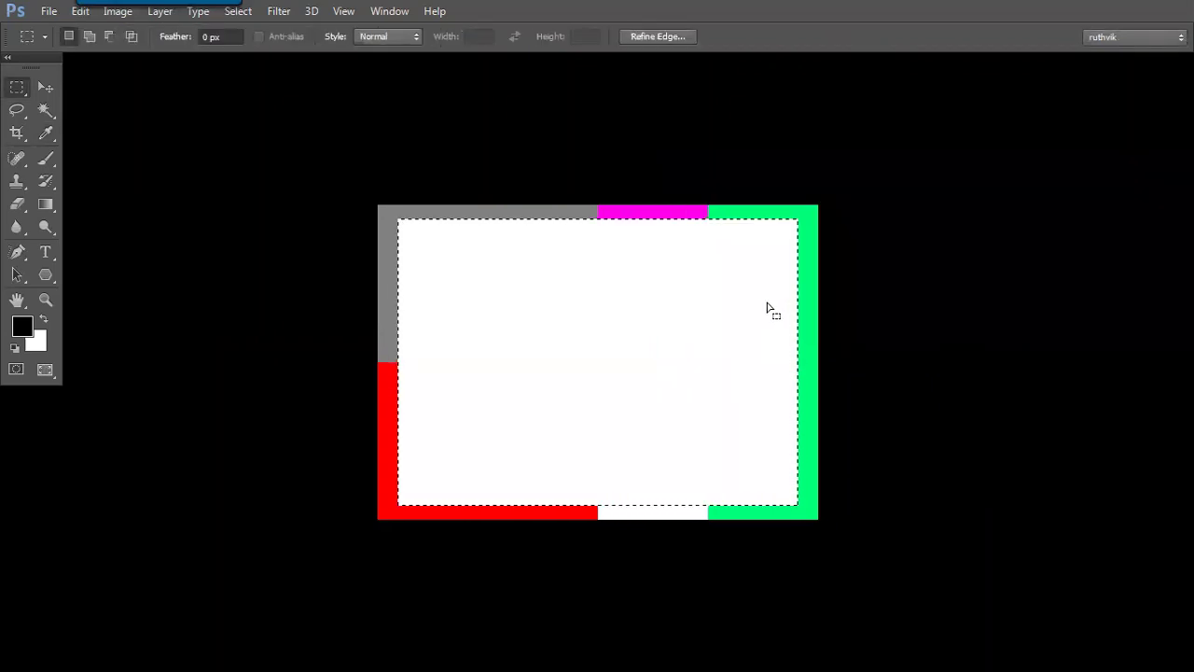
left_click(770, 299)
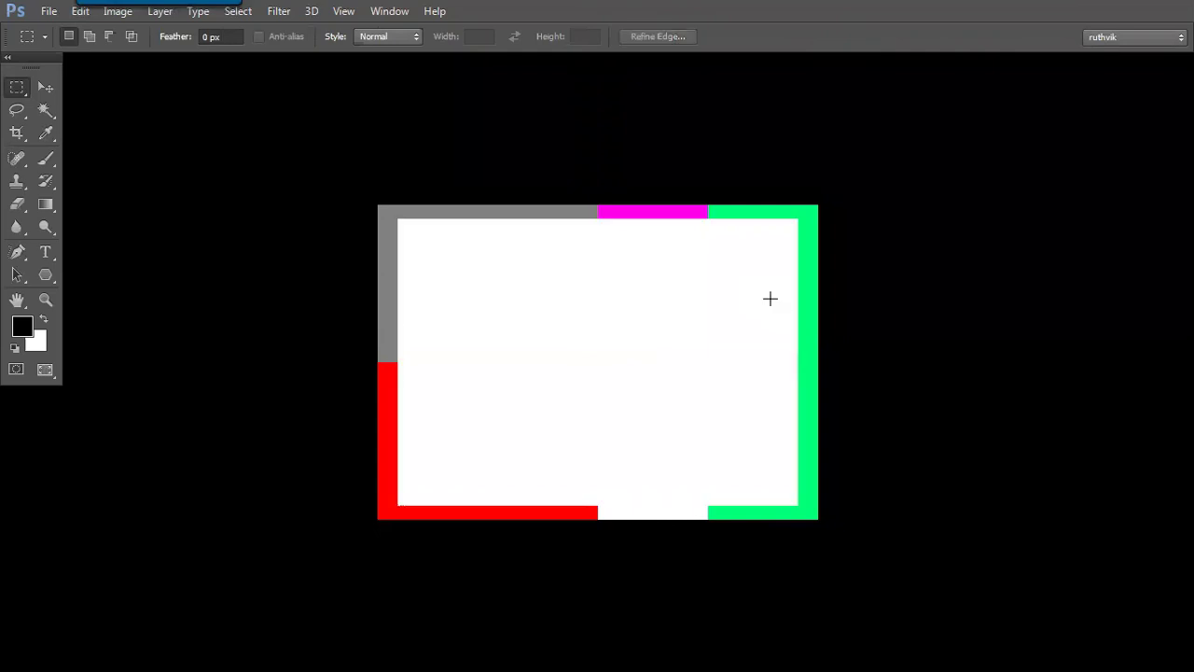
key("ctrl+z")
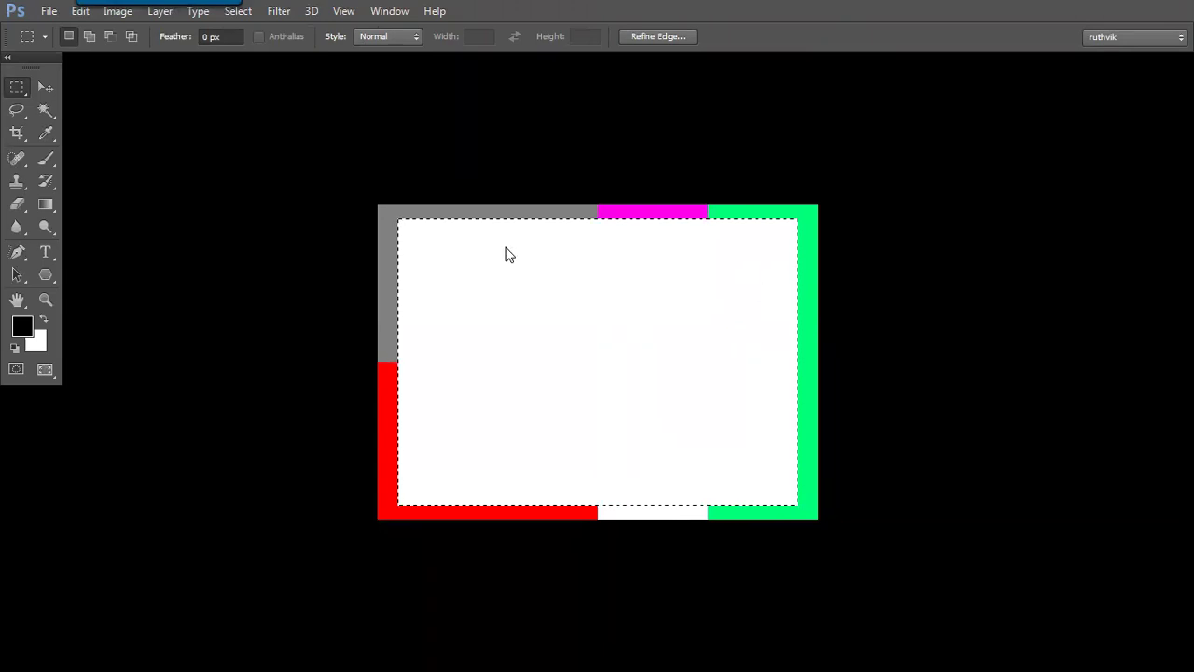
Shrink the white area's selection to 97% width and height about its center with proportions linked.
key("alt+s")
key("t")
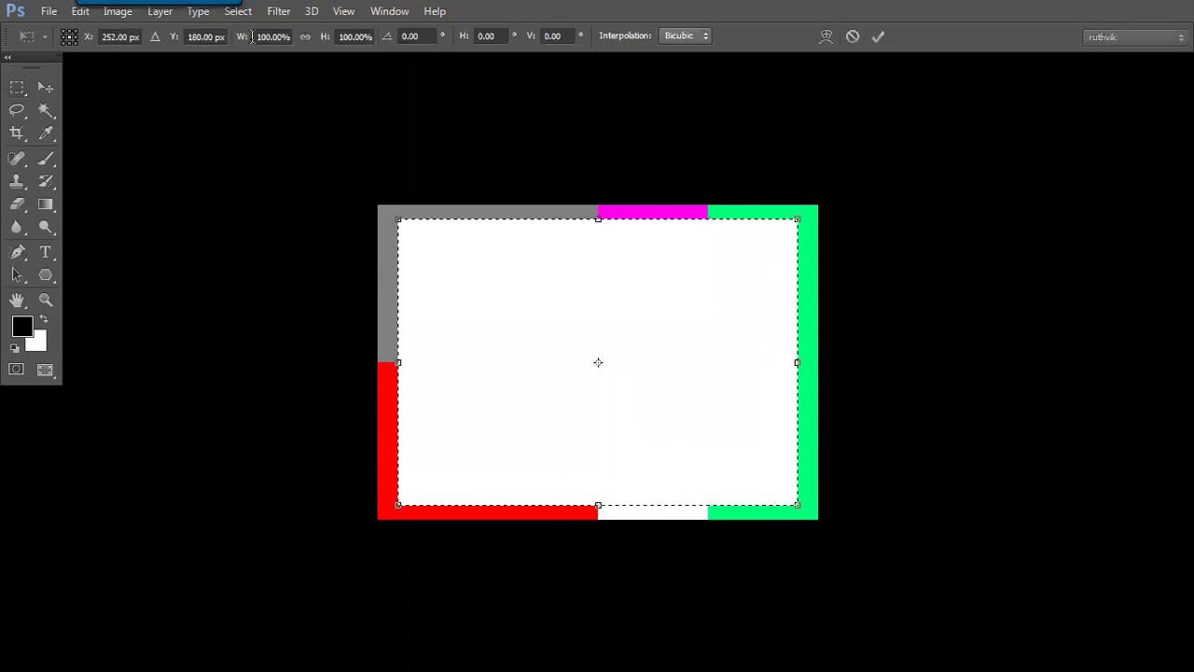
left_click(305, 37)
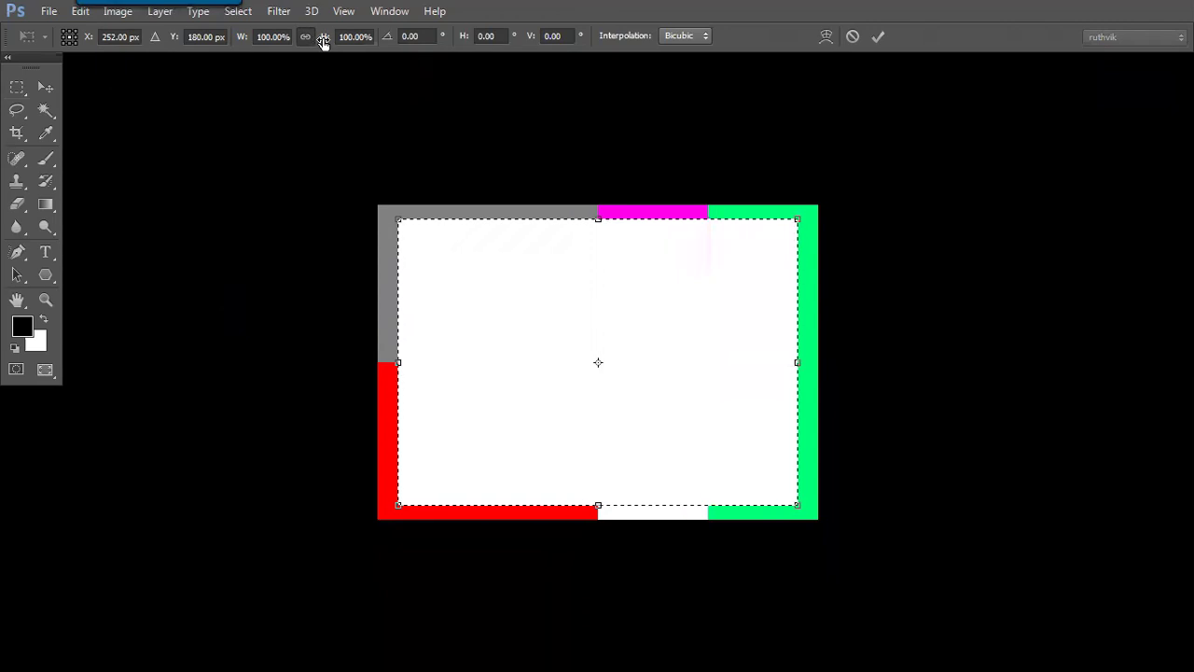
left_click_drag(323, 41, 331, 77)
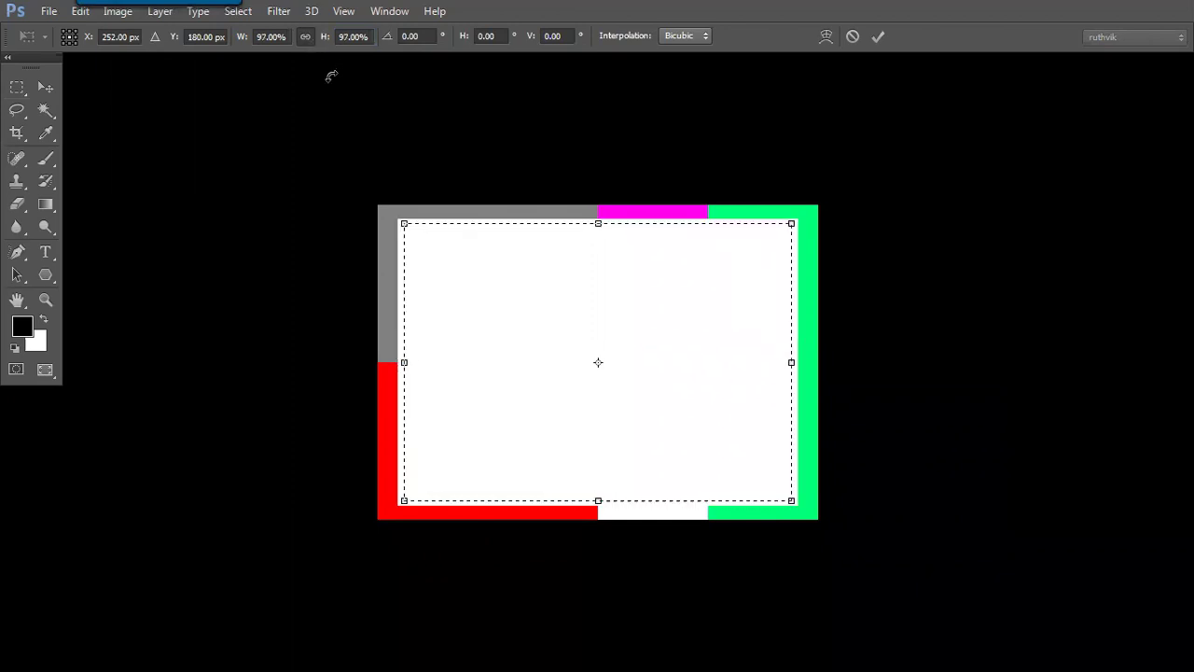
key("Return")
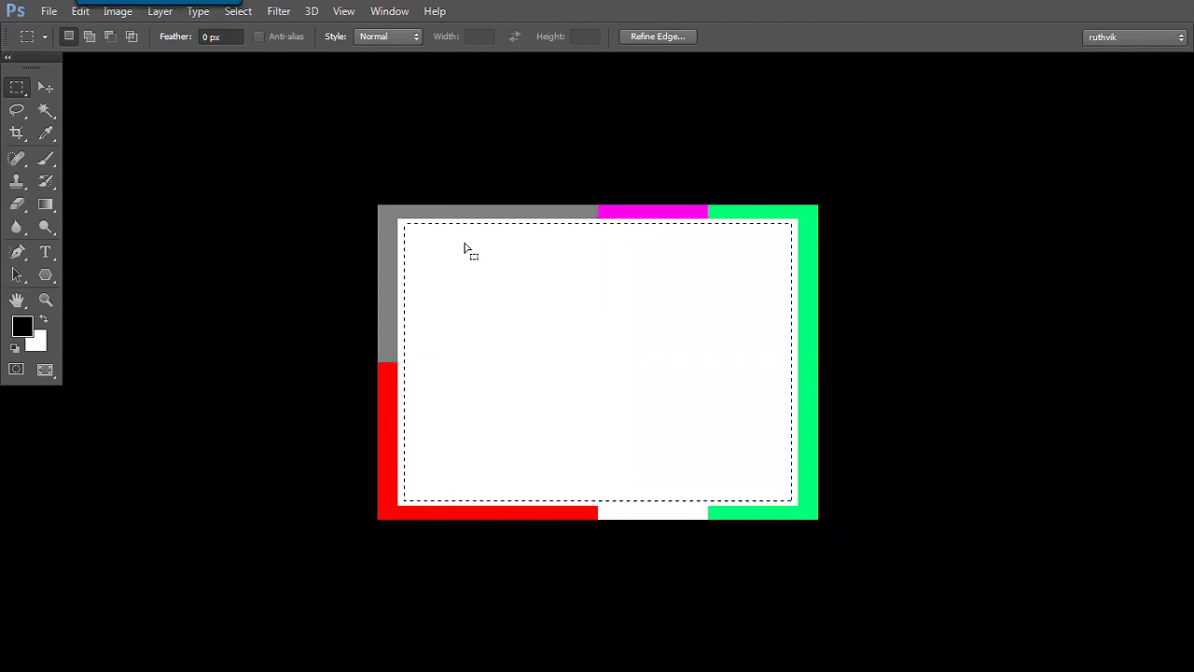
Stroke the selection with a 1 px black line on the inside, and deselect it.
key("alt")
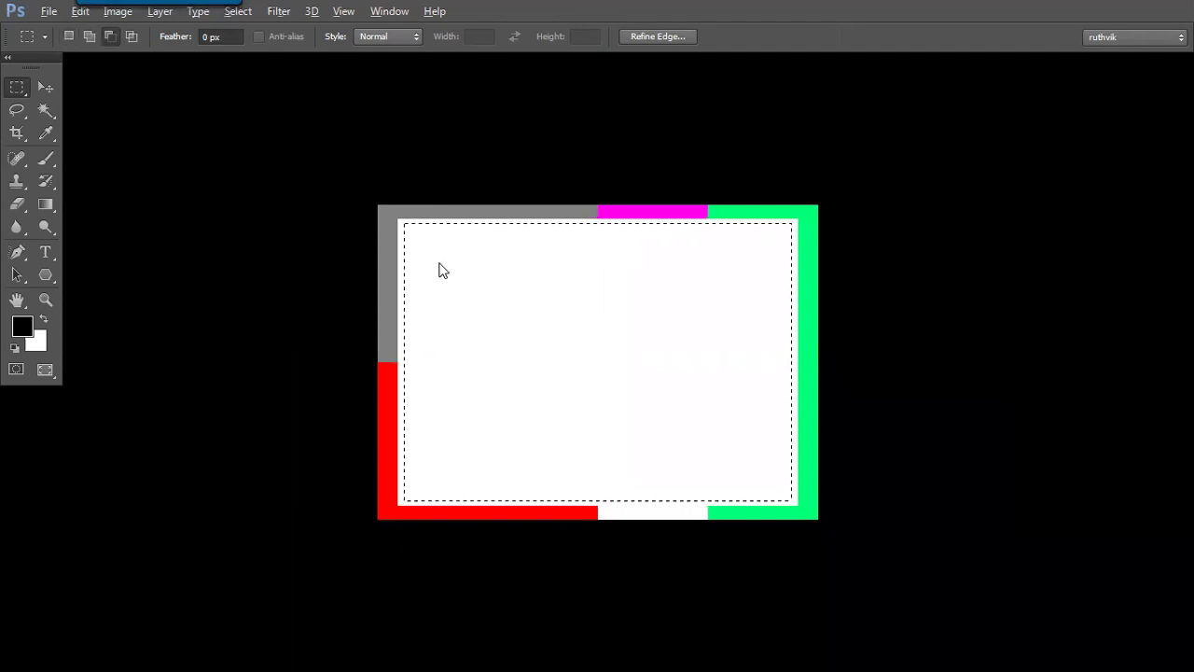
key("alt+e")
key("s")
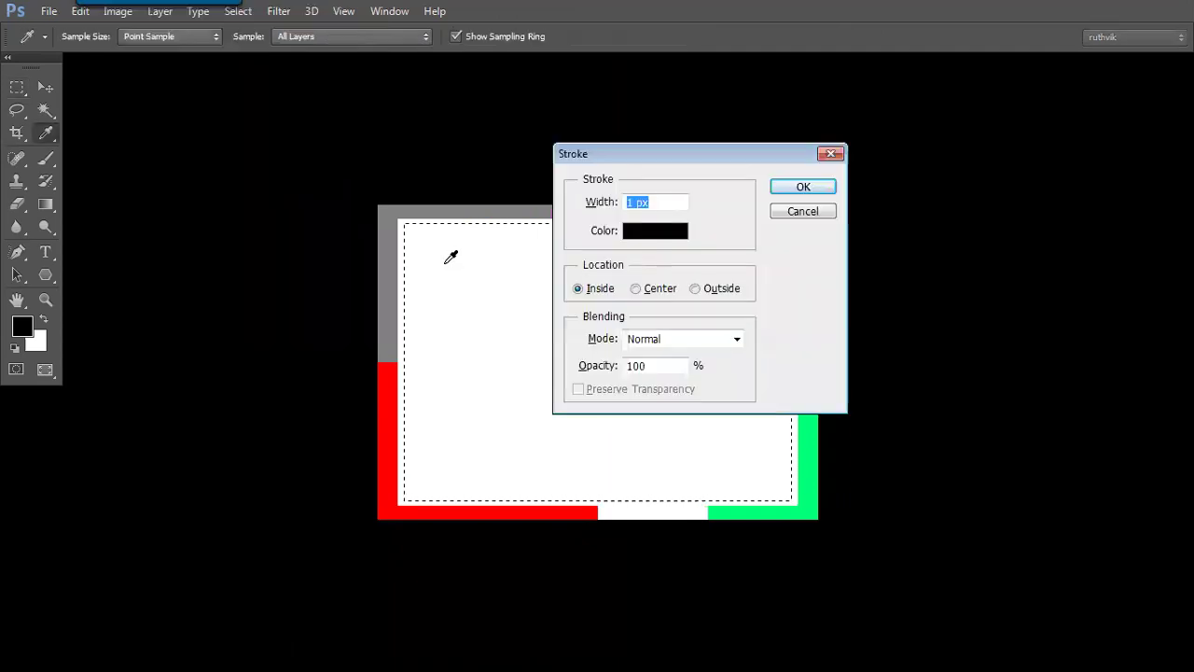
key("Return")
key("m")
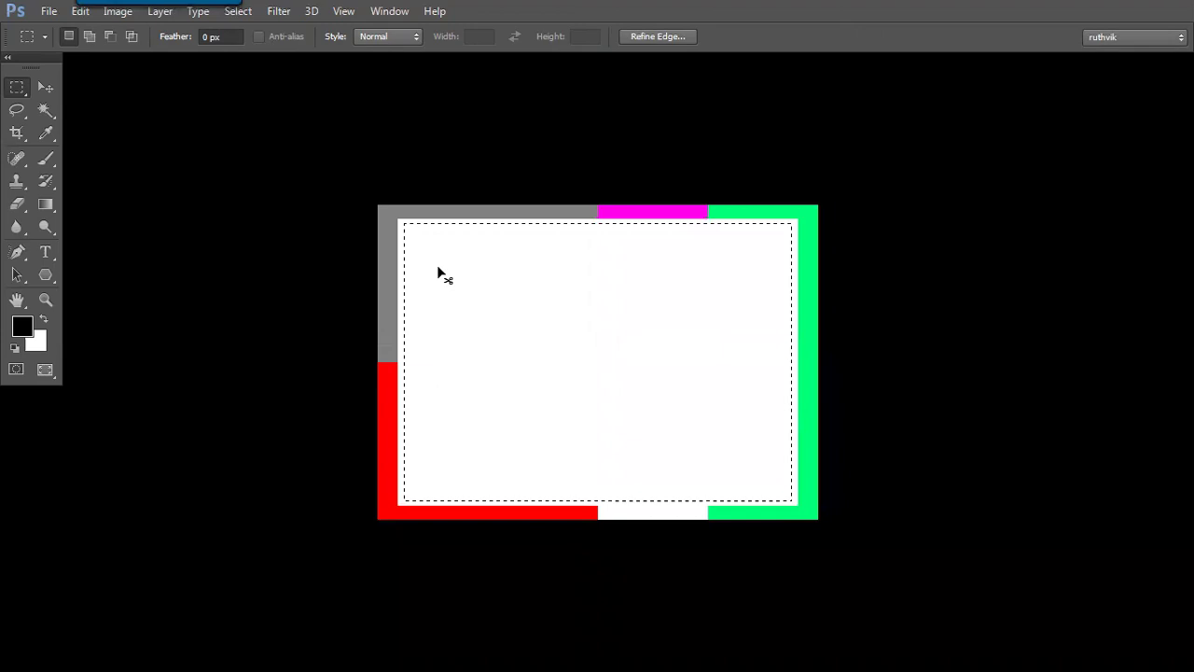
key("ctrl+d")
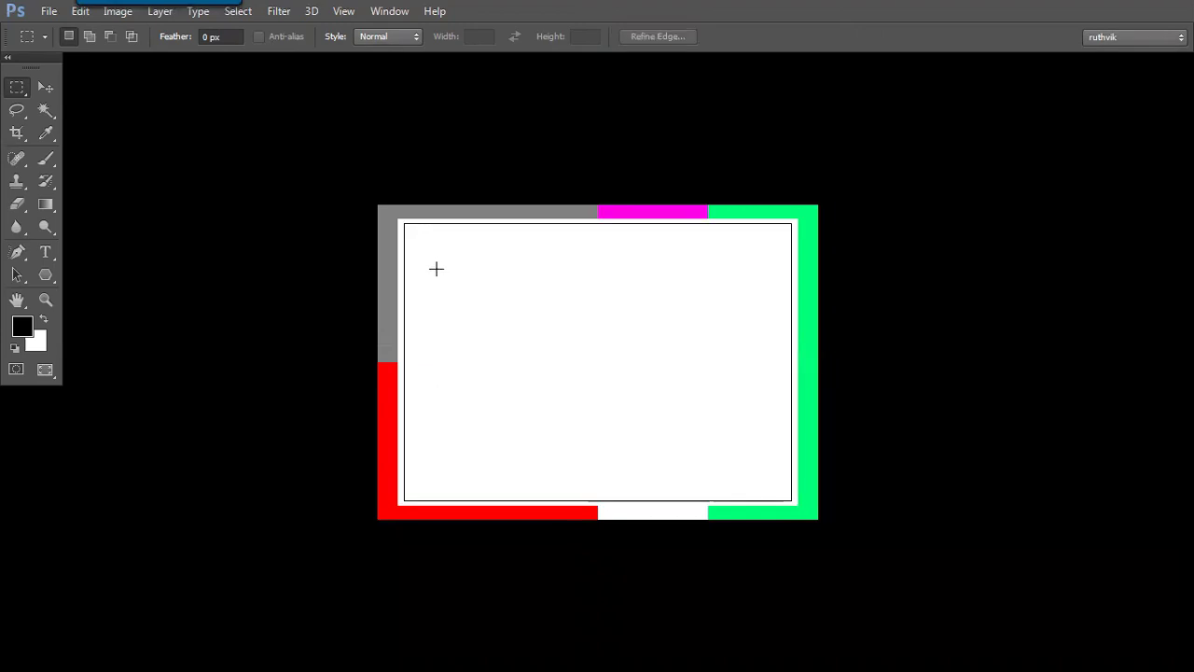
Examine the finished border design in plain full-screen view, fitted to the screen and at 100% zoom.
key("Tab")
key("f")
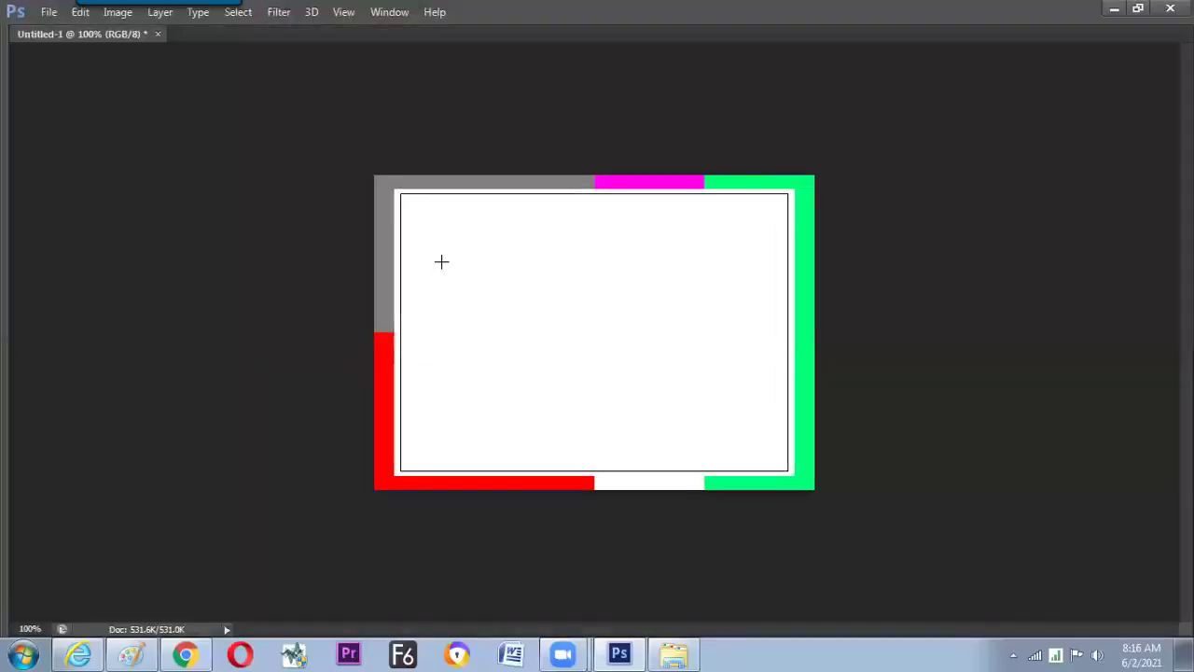
key("f")
key("f")
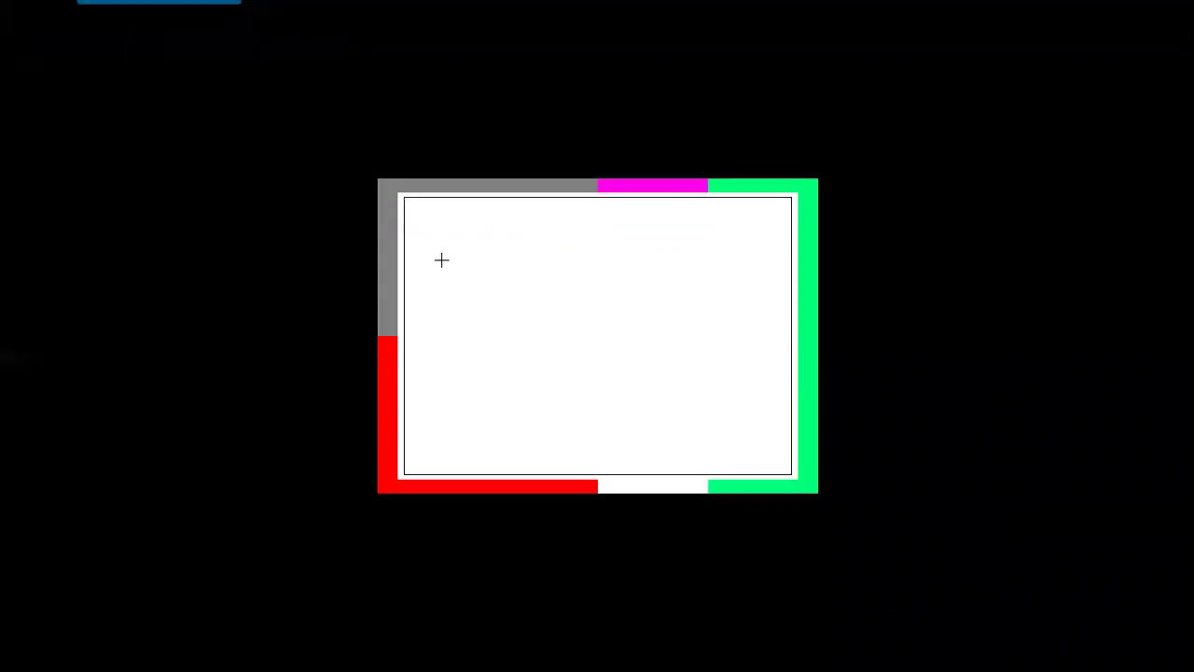
key("v")
key("ctrl+0")
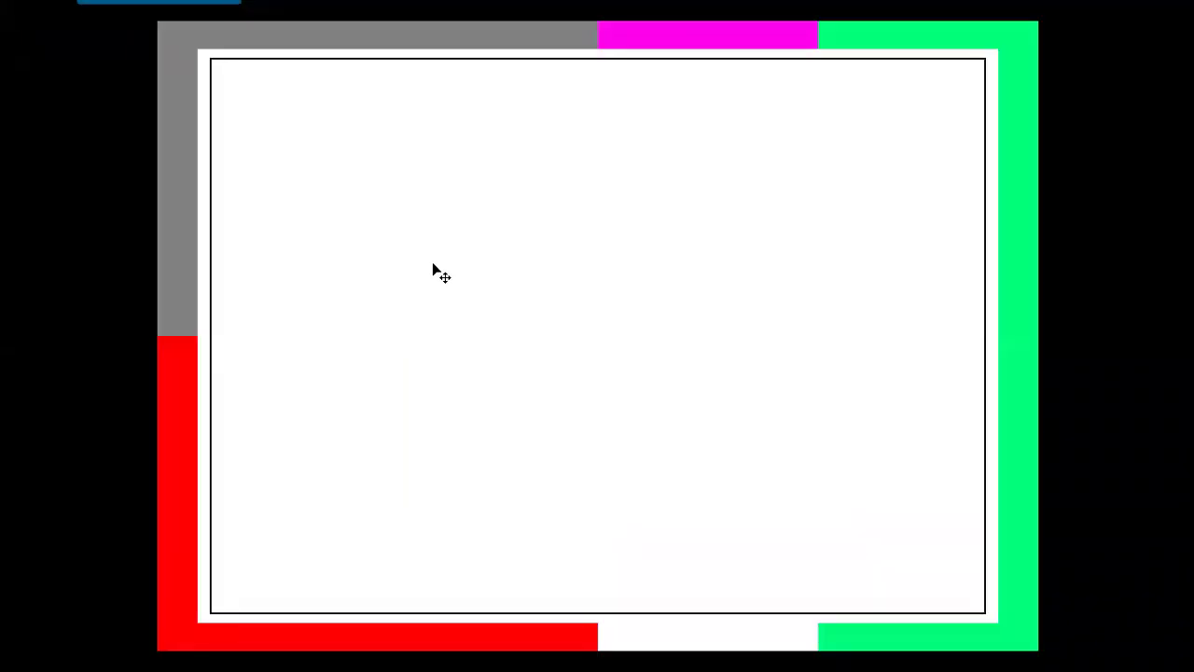
key("m")
key("ctrl+1")
key("f")
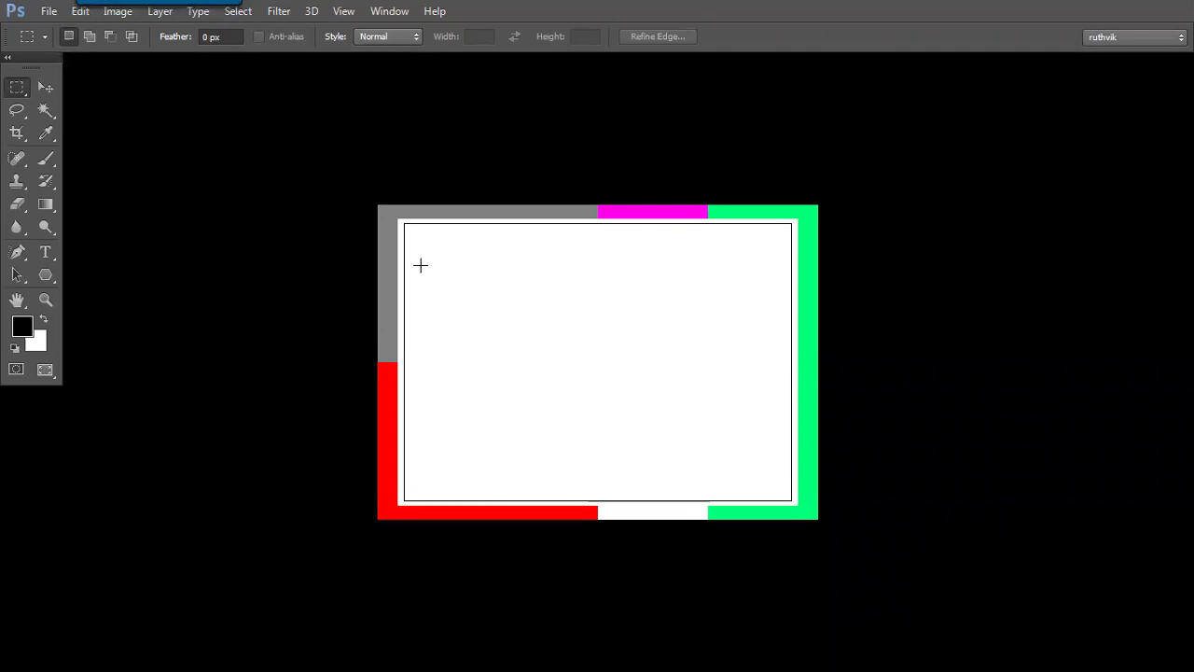
Restore the standard screen view, copy the entire border design, and paste it into the notes page in Paint.
key("f")
key("Tab")
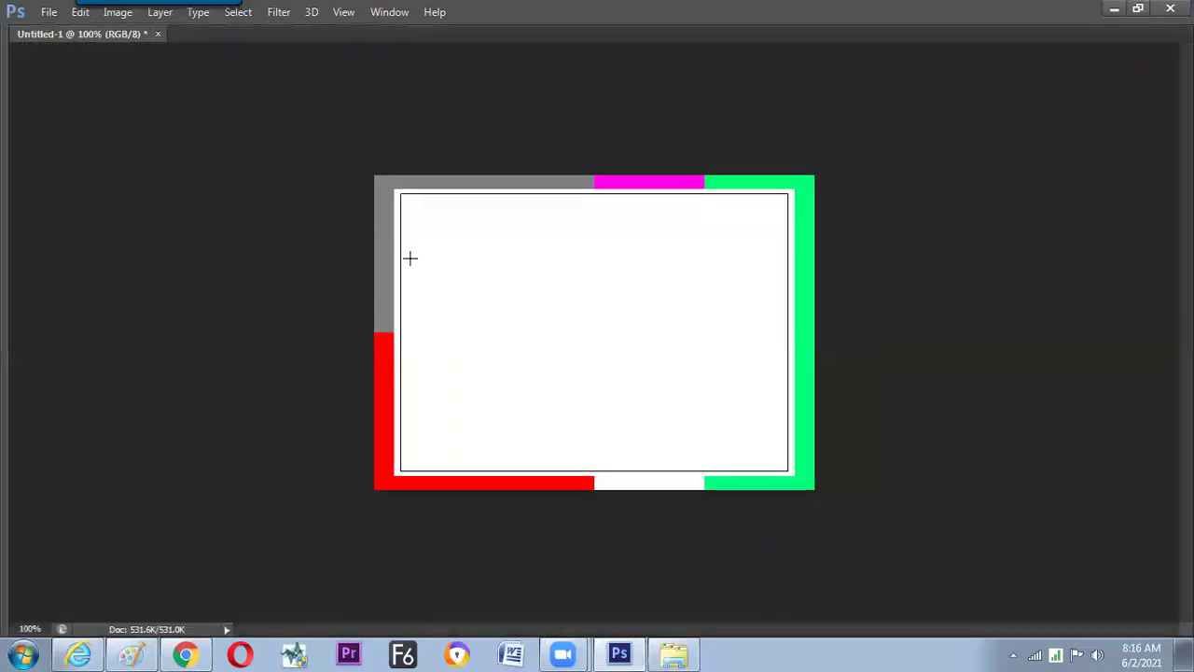
key("Tab")
key("ctrl+a")
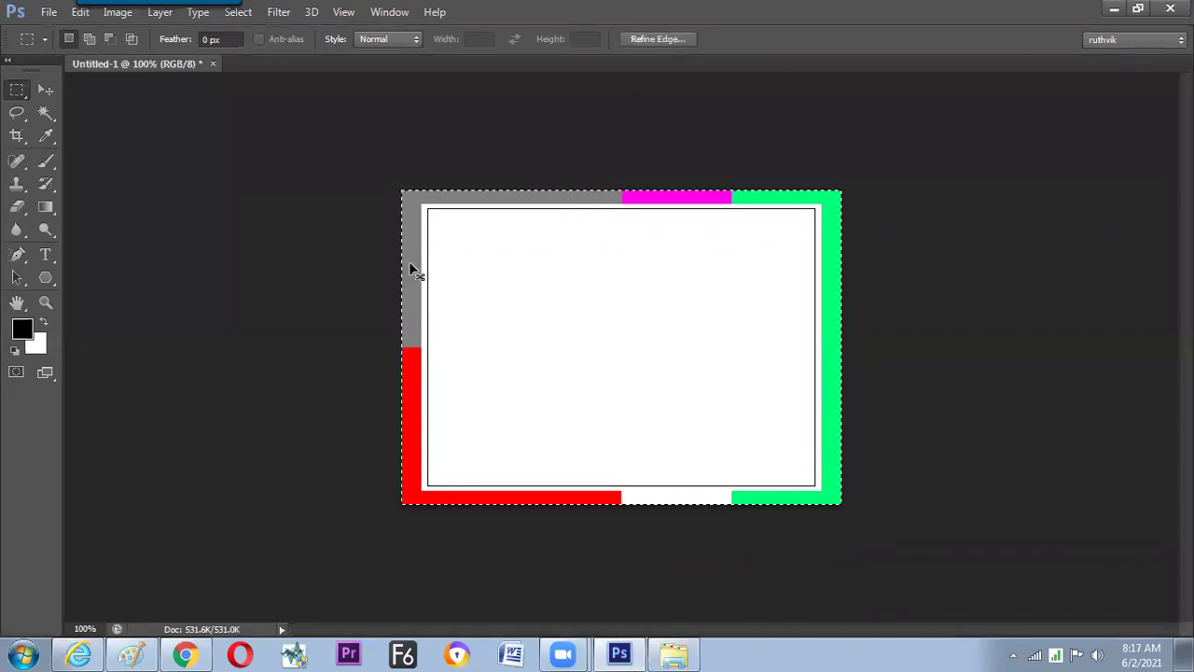
key("alt+Tab")
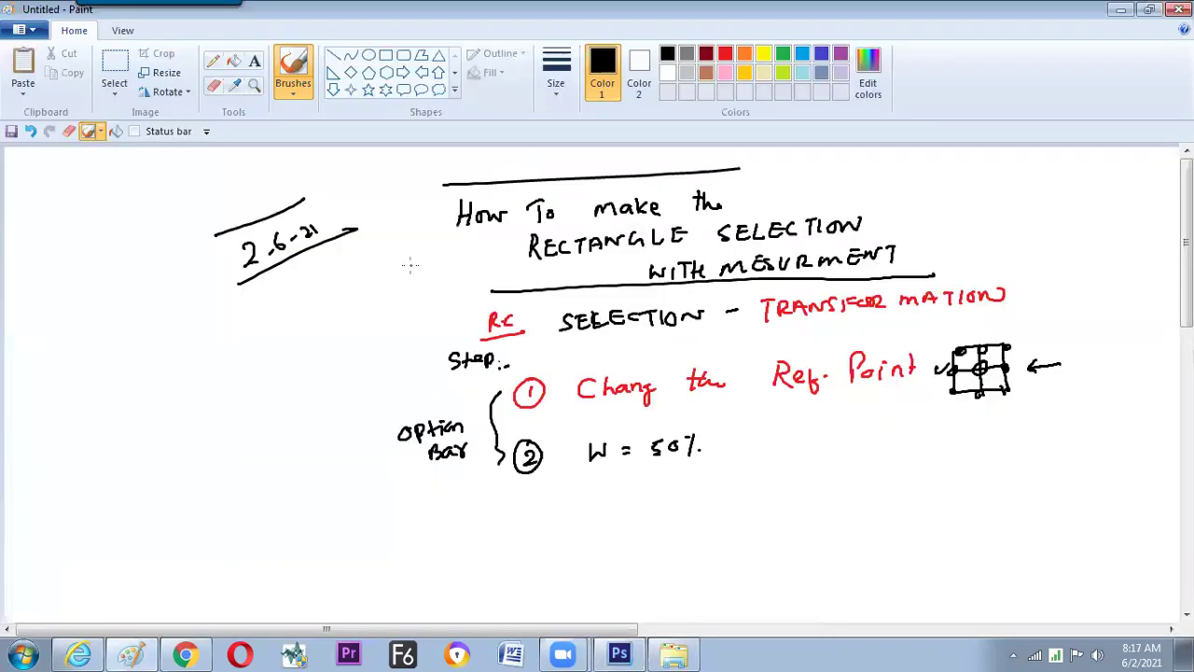
key("ctrl+v")
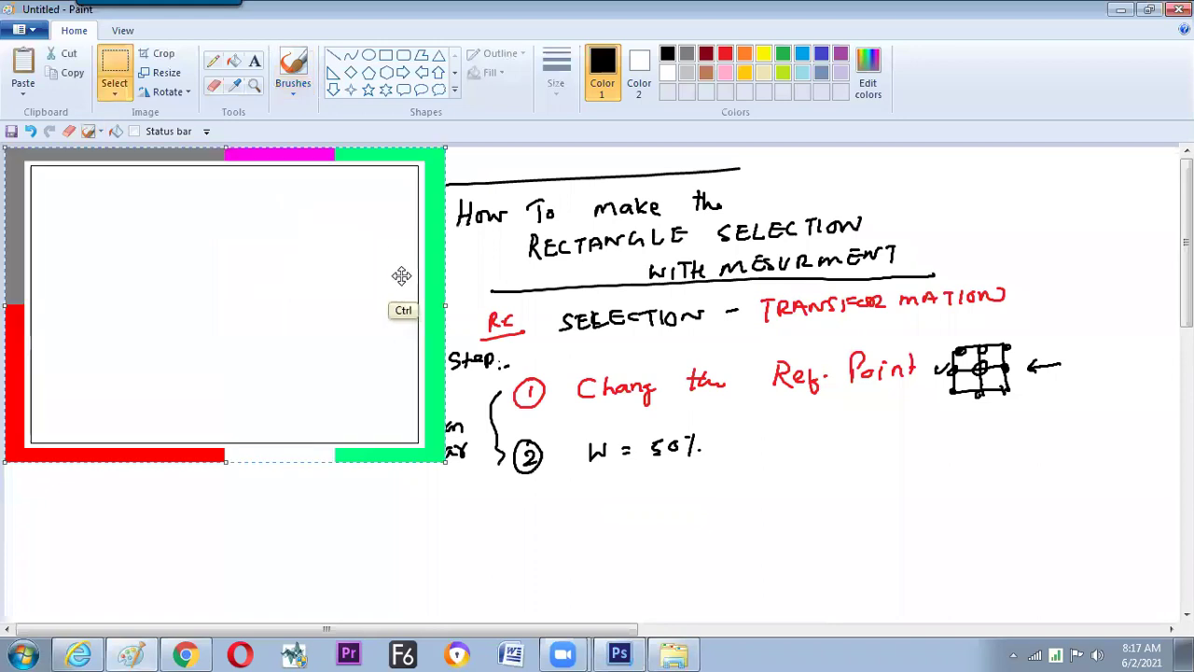
Scale the pasted design to 50%, place it in the blank area below the handwritten date, and switch back to Photoshop.
left_click(164, 72)
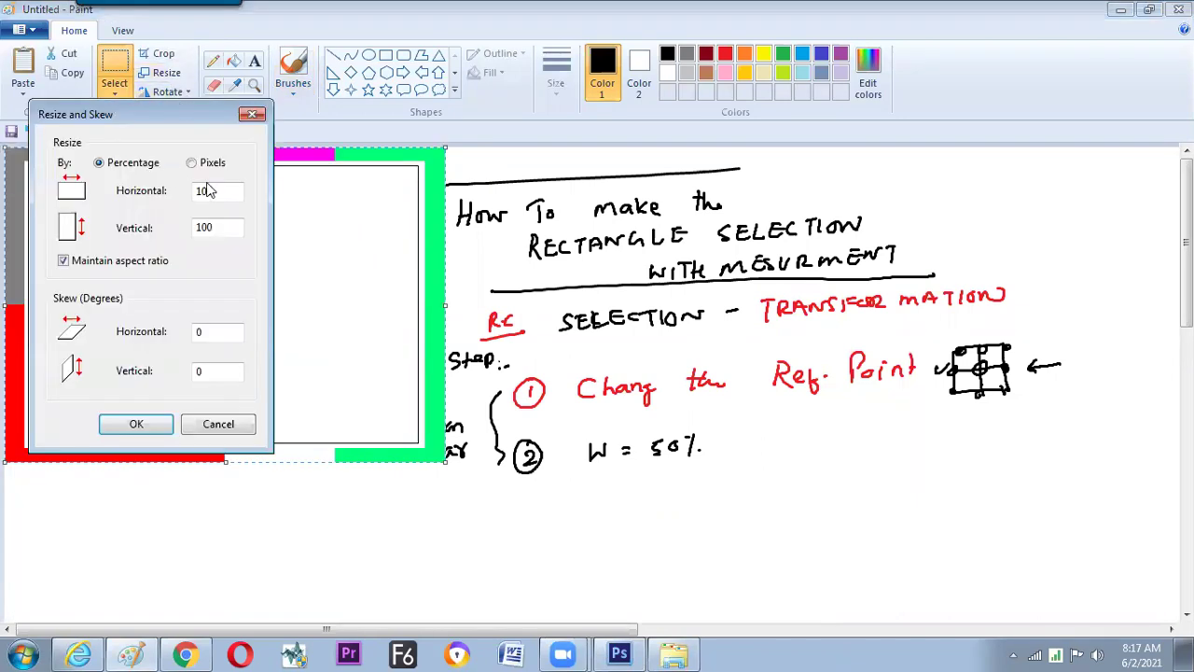
key("Tab")
type("50")
key("Return")
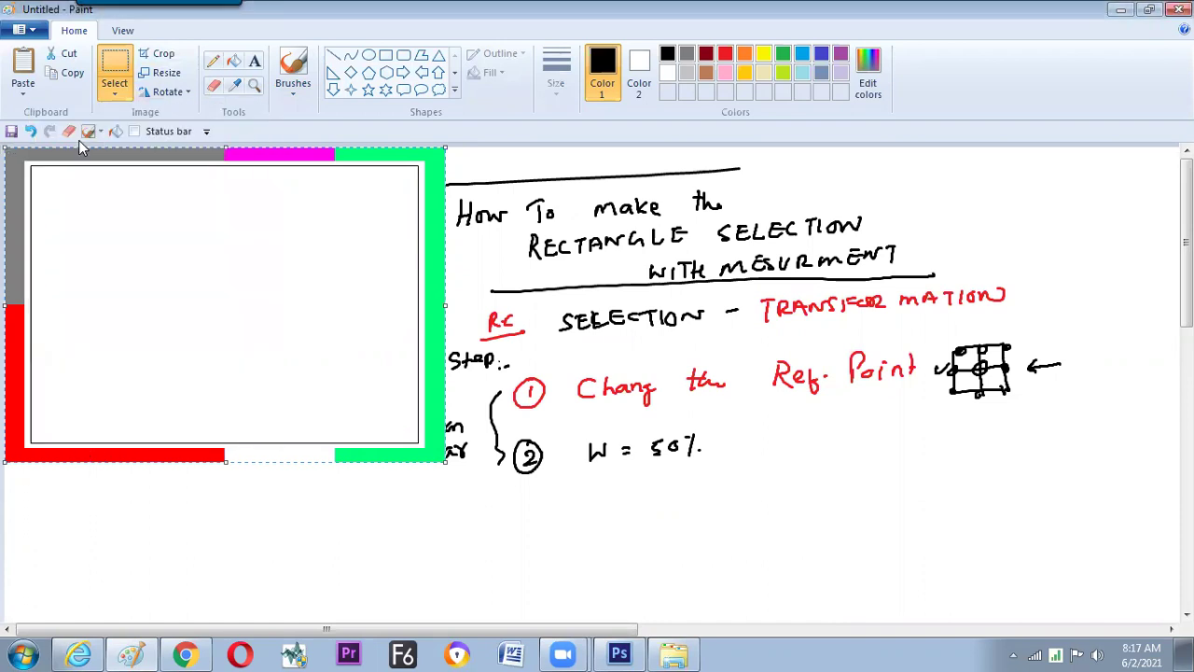
left_click_drag(191, 233, 249, 406)
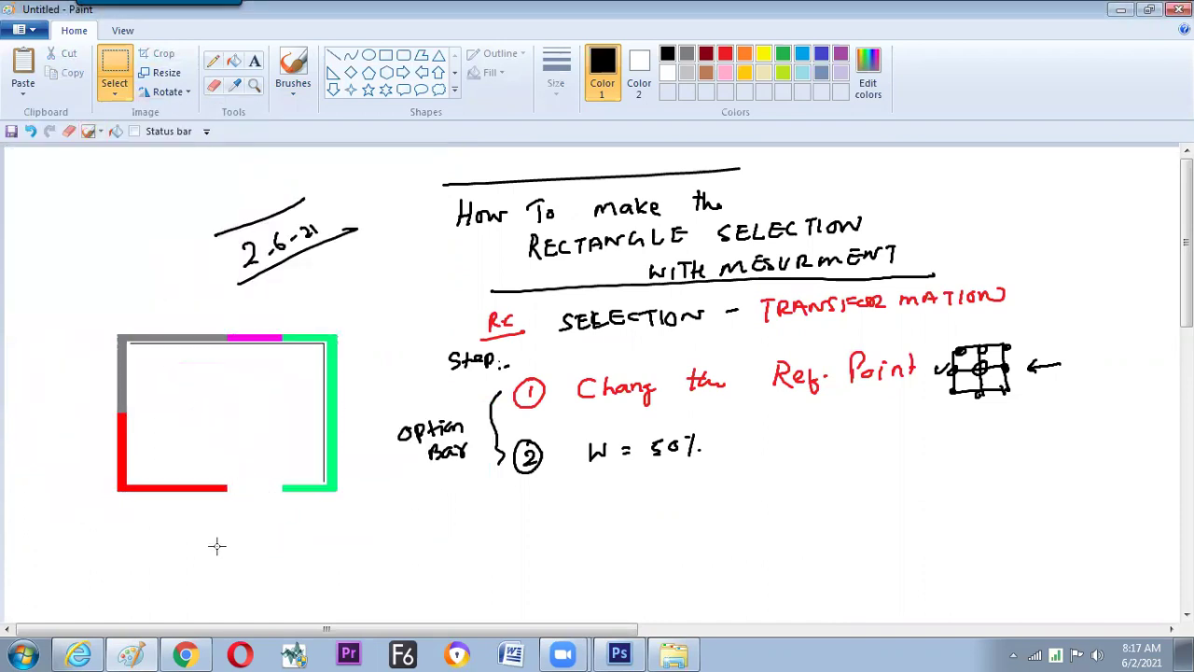
key("alt+Tab")
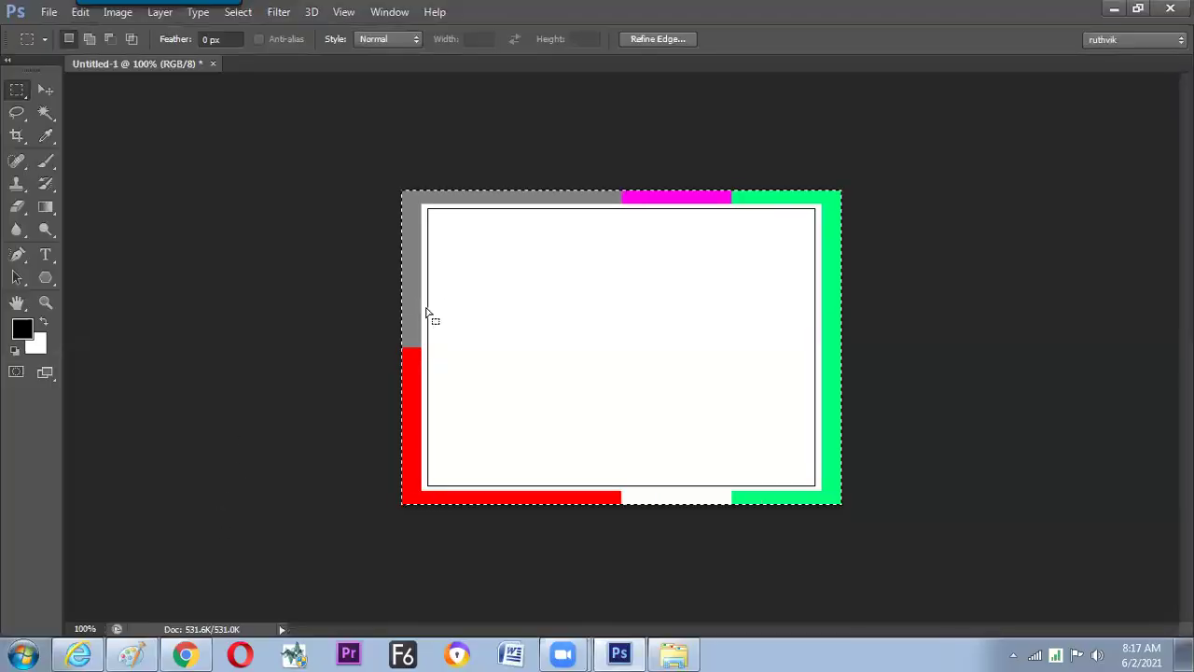
key("ctrl+n")
key("Return")
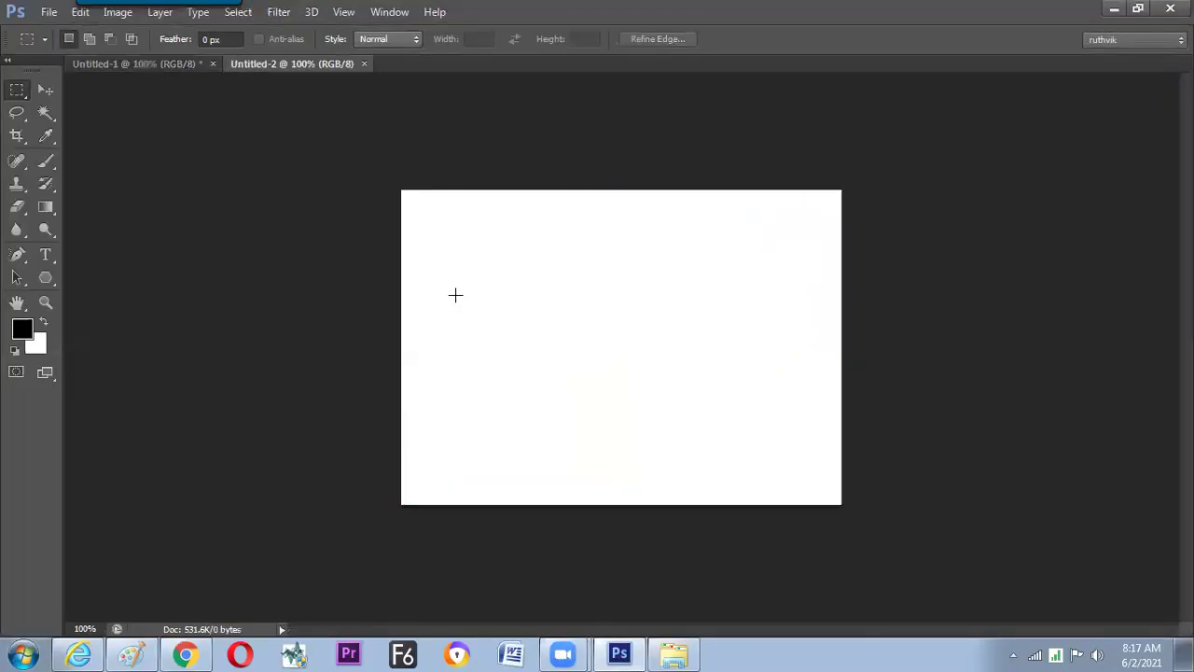
key("ctrl+w")
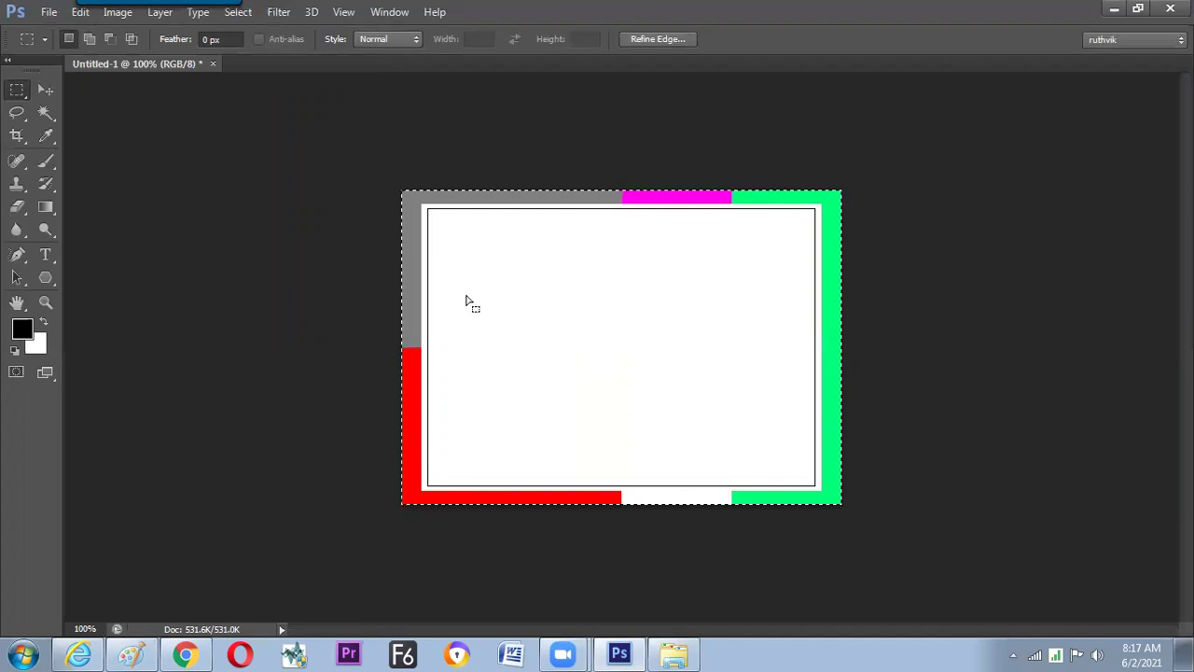
Create a new document from the Default Photoshop Size preset, 7 by 5 inches at 72 pixels/inch.
key("ctrl+n")
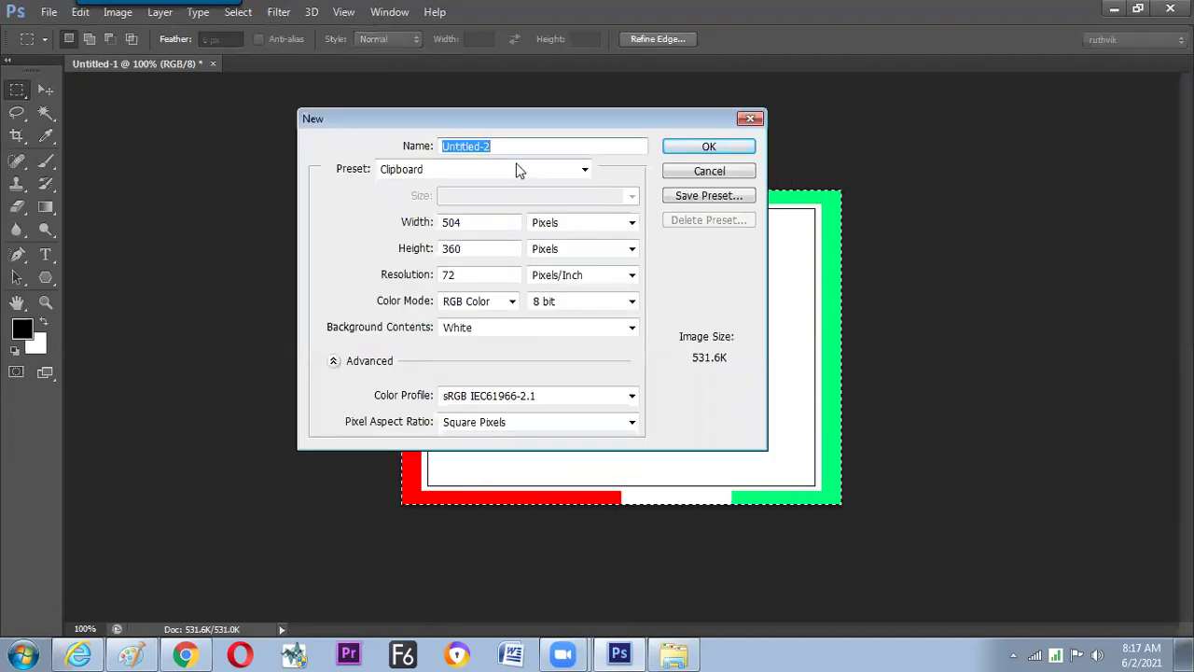
left_click(516, 167)
left_click(488, 203)
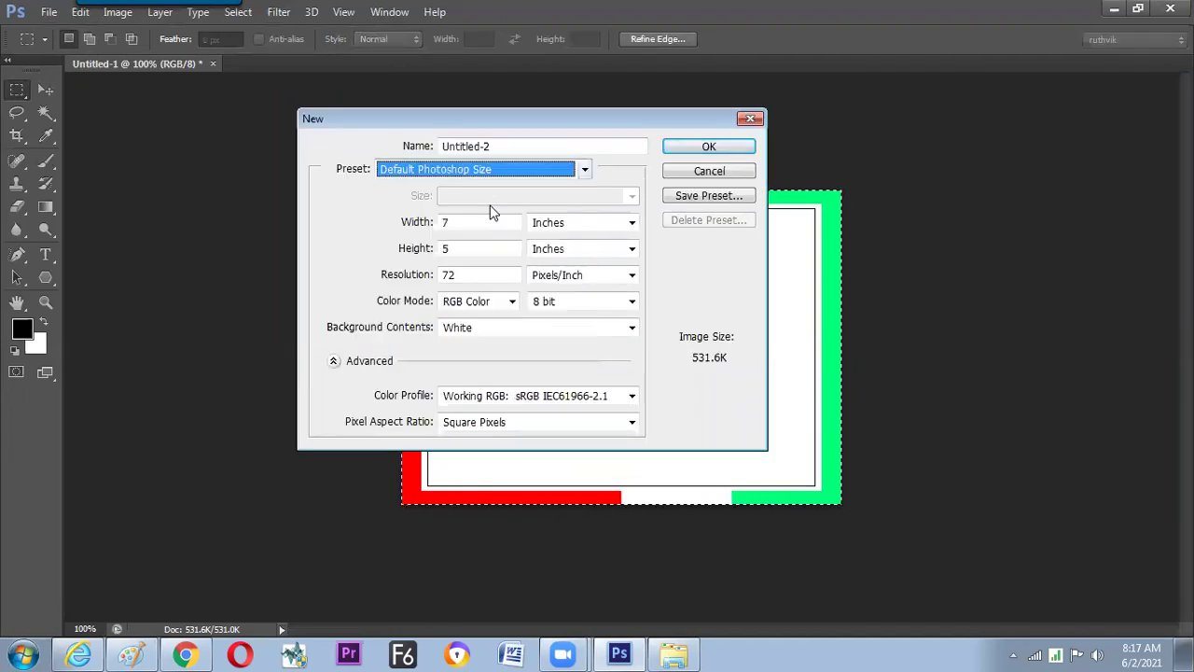
key("Return")
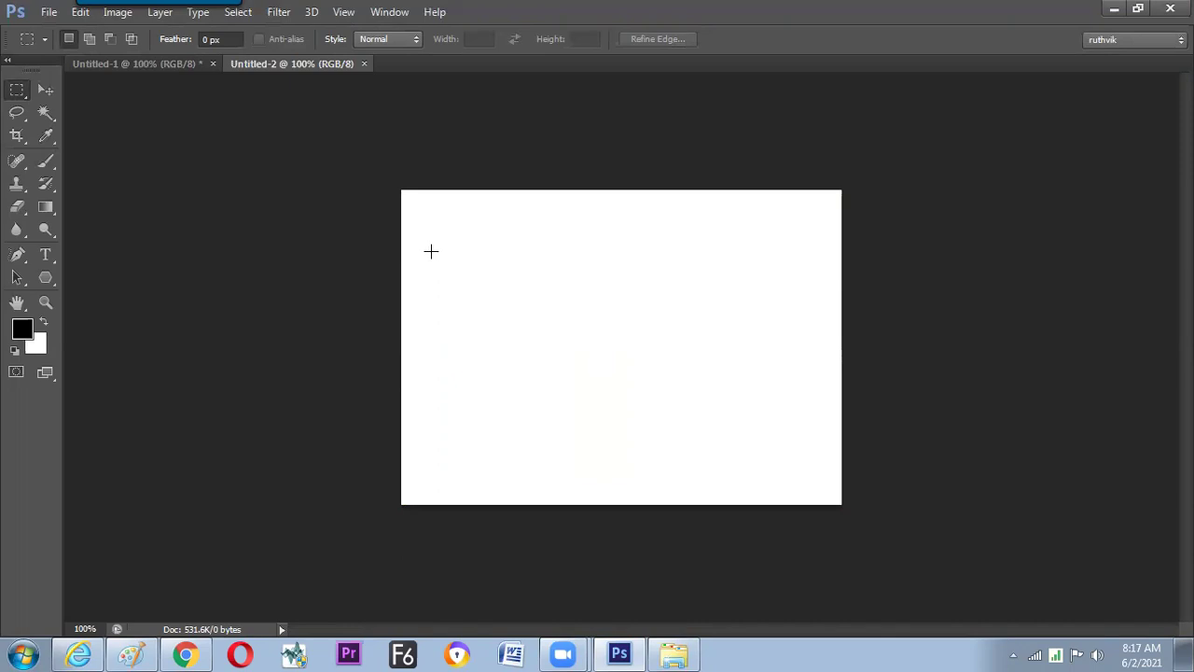
Select the whole canvas and transform the selection about its center to 13% width with a 0.36 degree rotation.
key("ctrl+a")
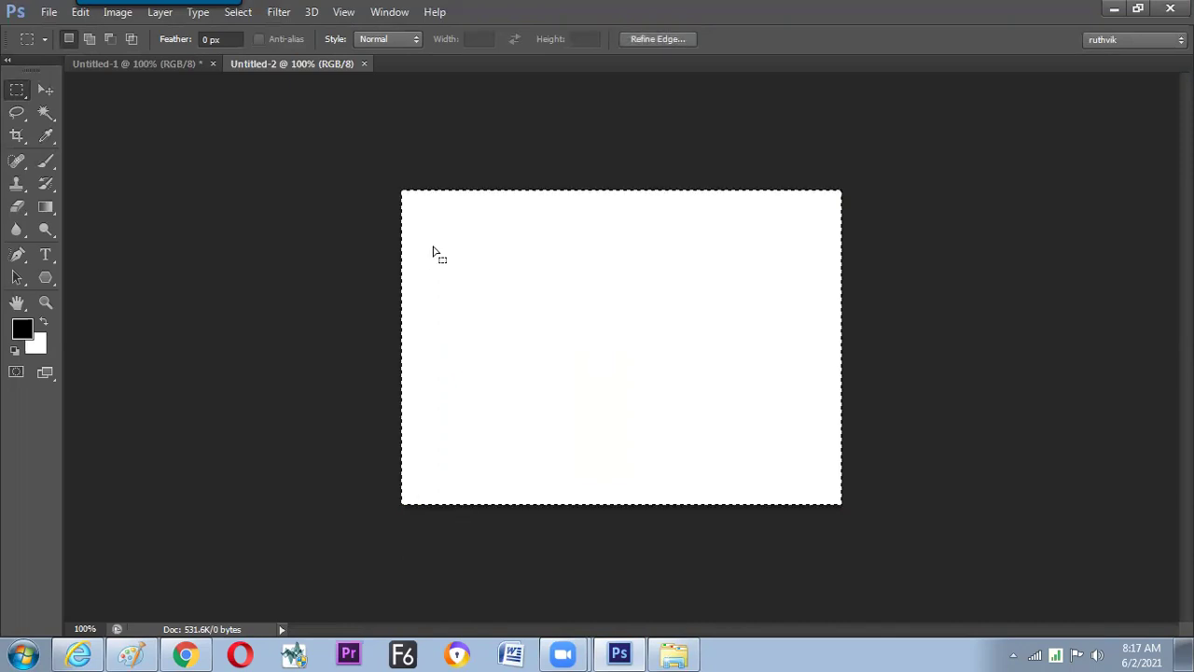
key("alt")
key("alt+s")
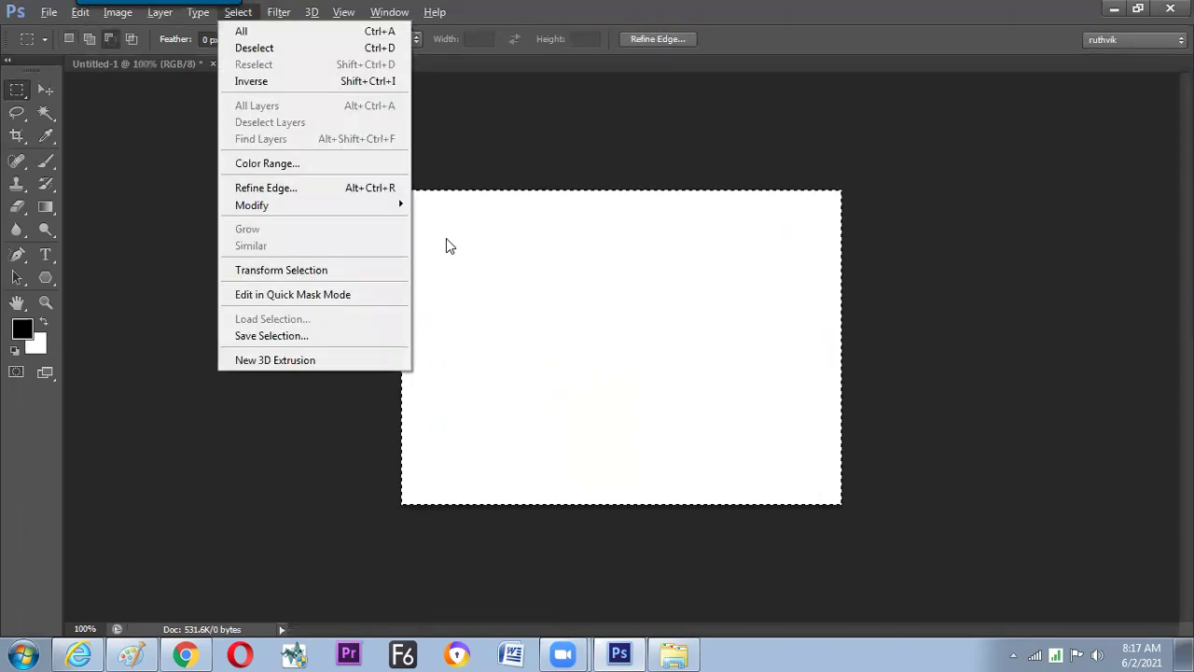
key("t")
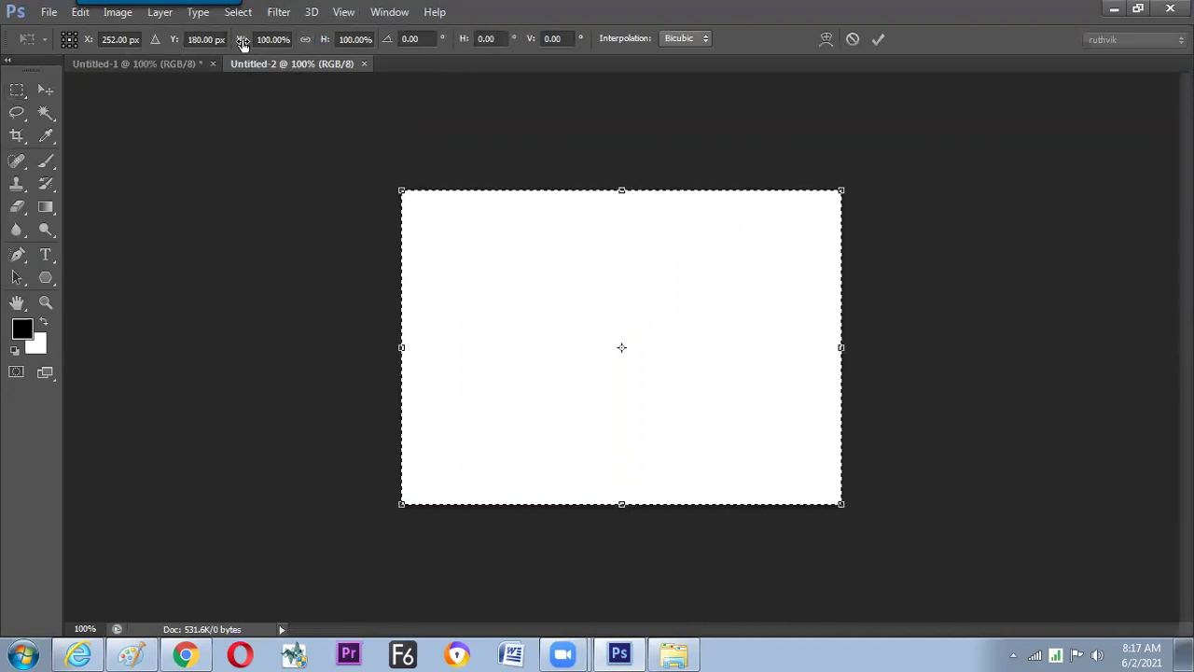
left_click_drag(240, 44, 149, 52)
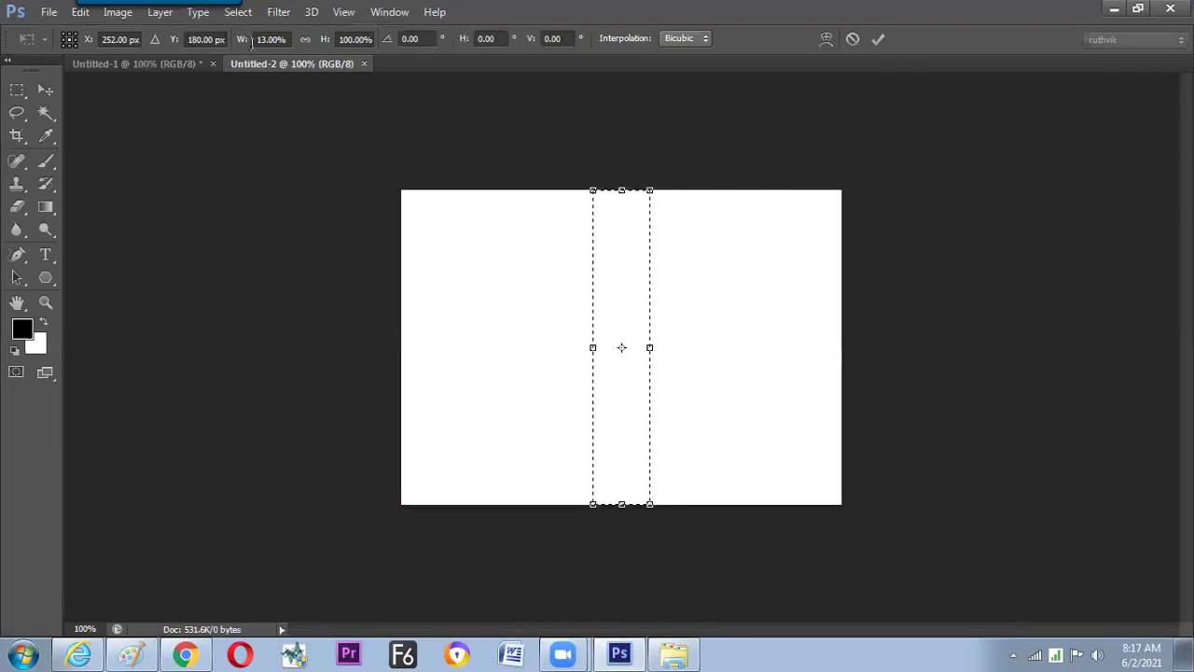
left_click_drag(392, 45, 420, 44)
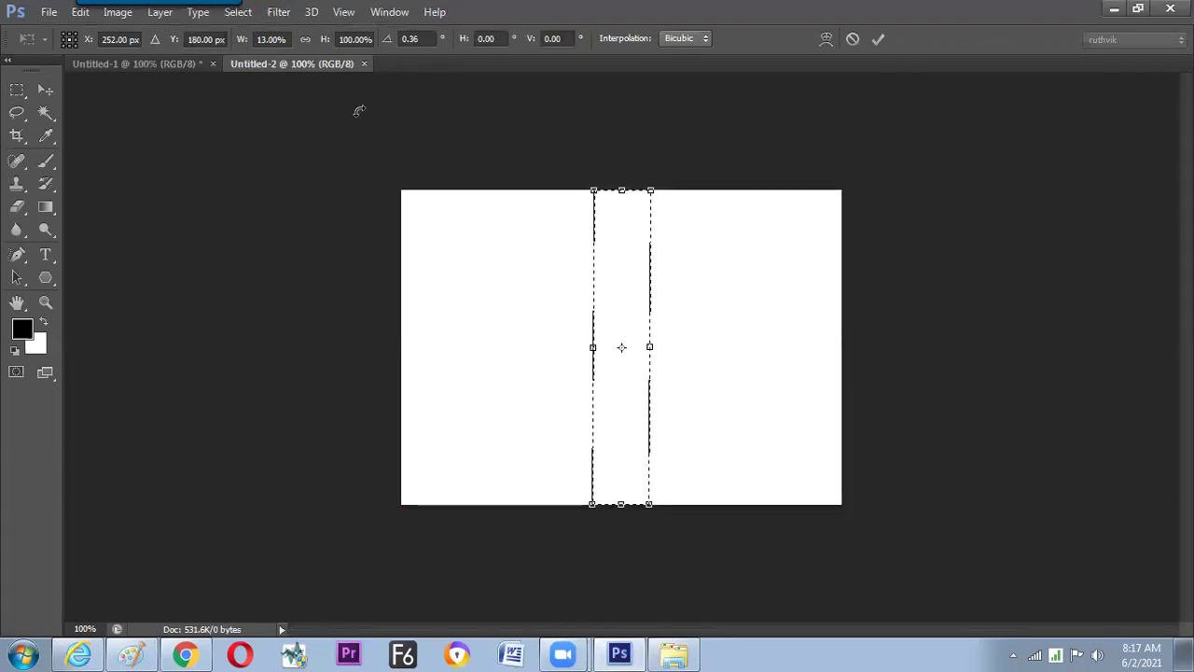
key("Return")
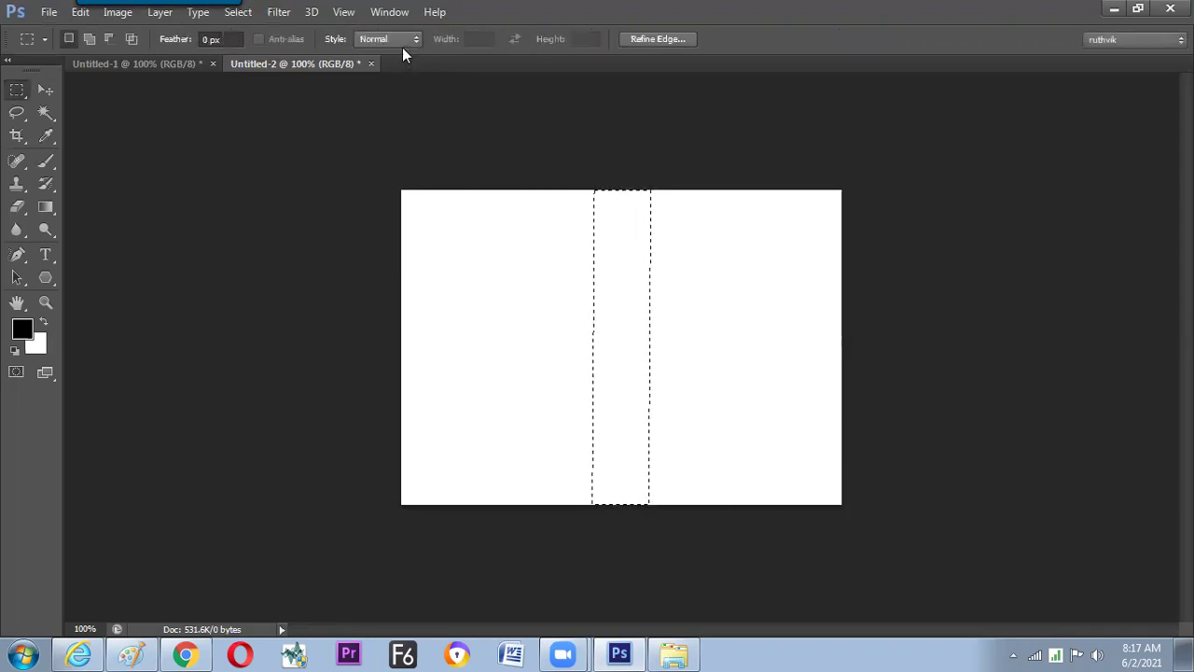
Try rotating the strip selection about its center to about 22, 58 and 34 degrees with Transform Selection.
key("alt+s")
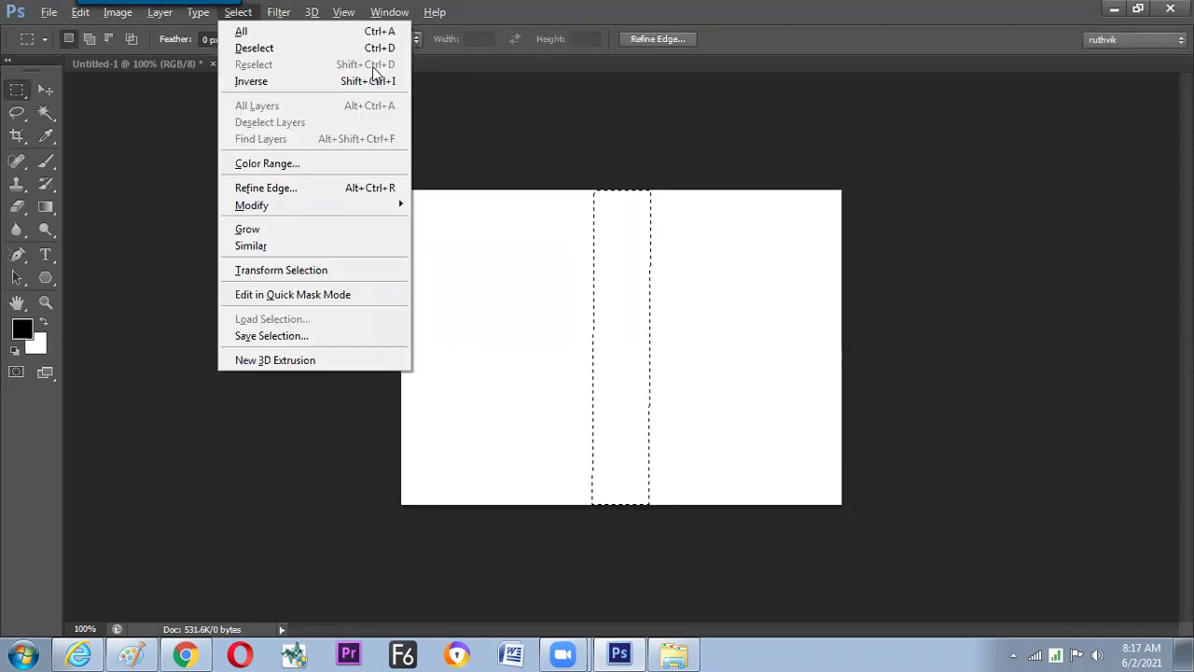
key("t")
left_click_drag(389, 46, 443, 61)
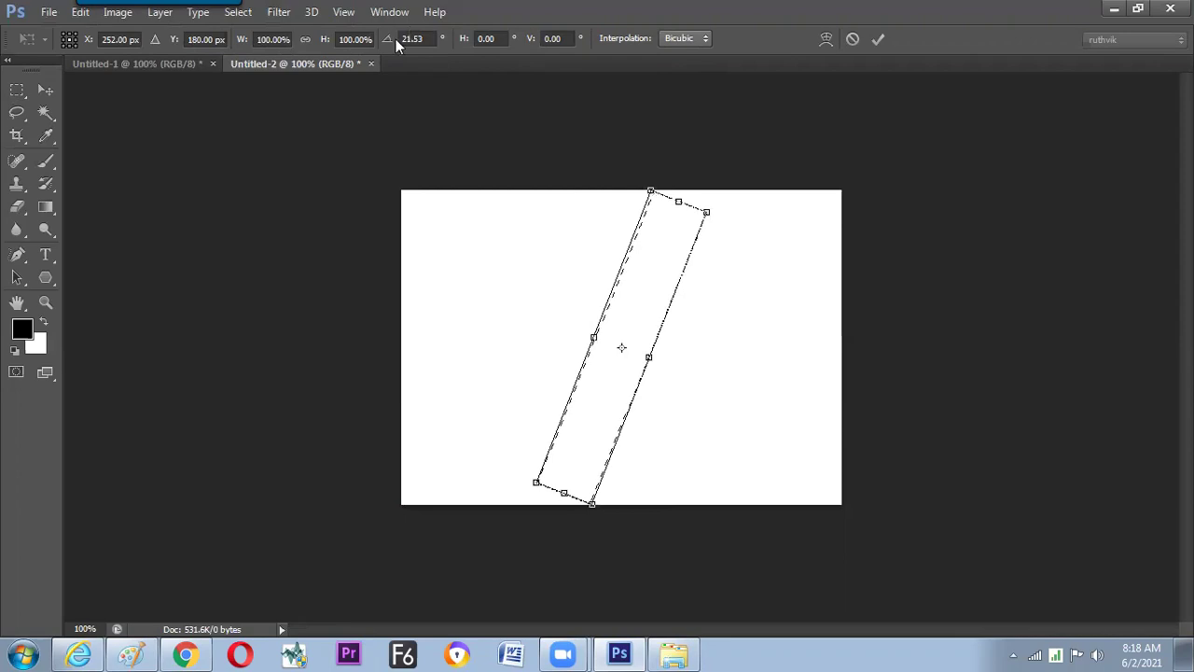
left_click_drag(392, 46, 707, 85)
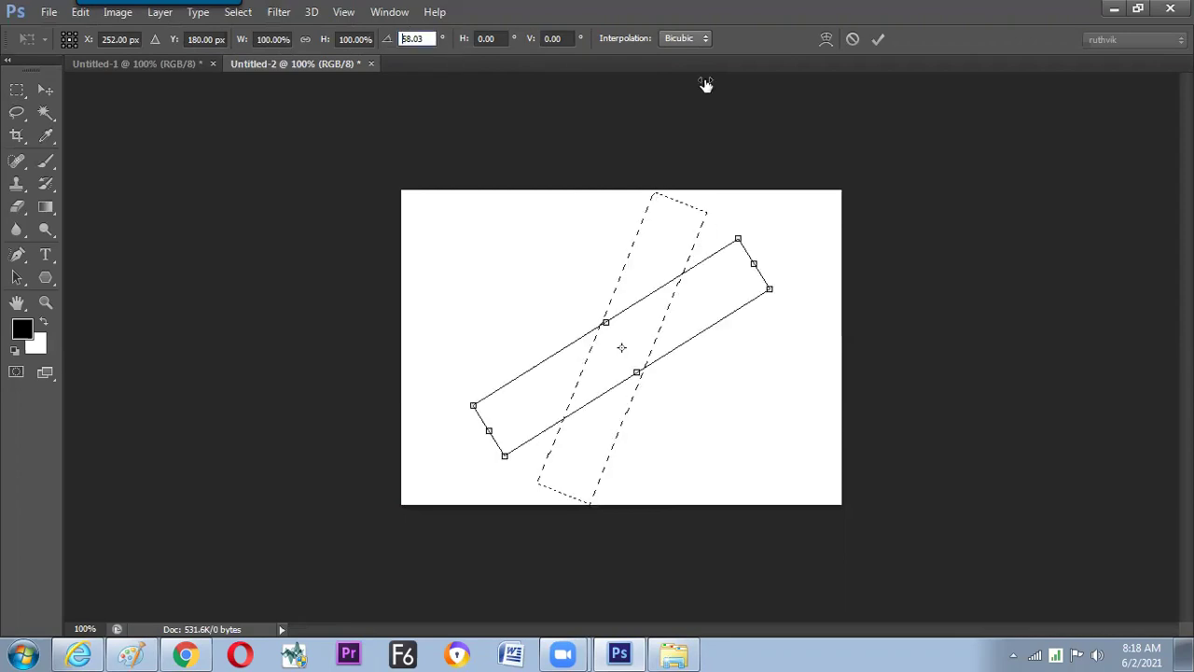
left_click_drag(388, 39, 418, 66)
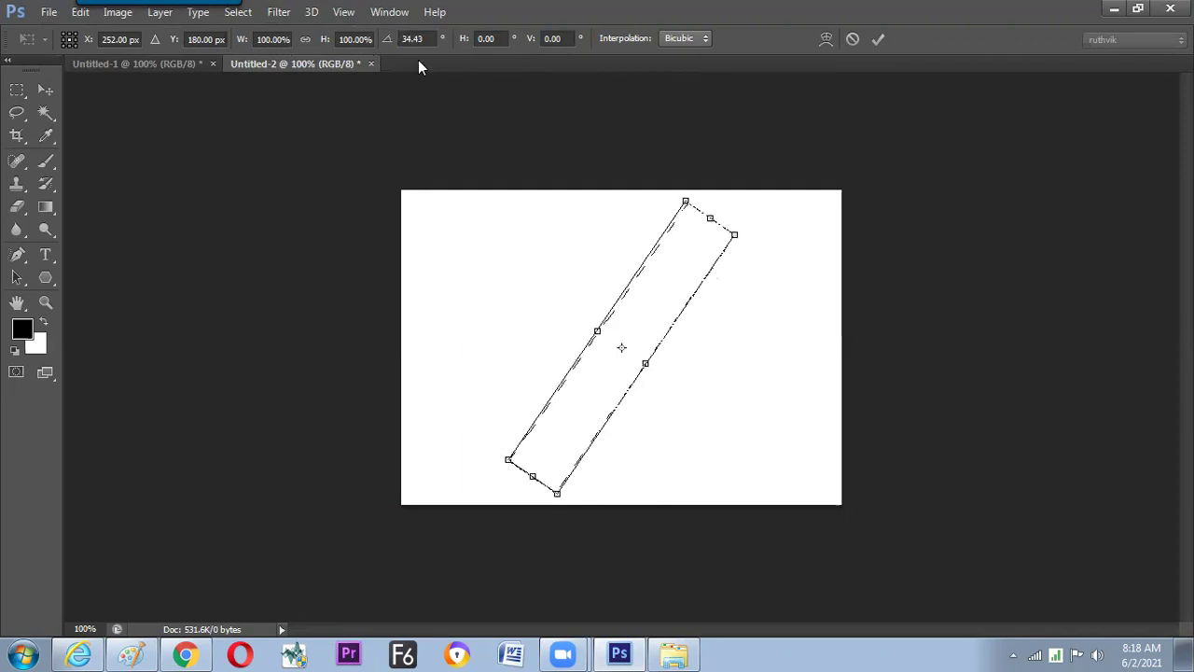
Reset the strip selection's rotation to 0 degrees, apply the transform, and stroke the selection with a thin black line.
left_click(369, 39)
type("0")
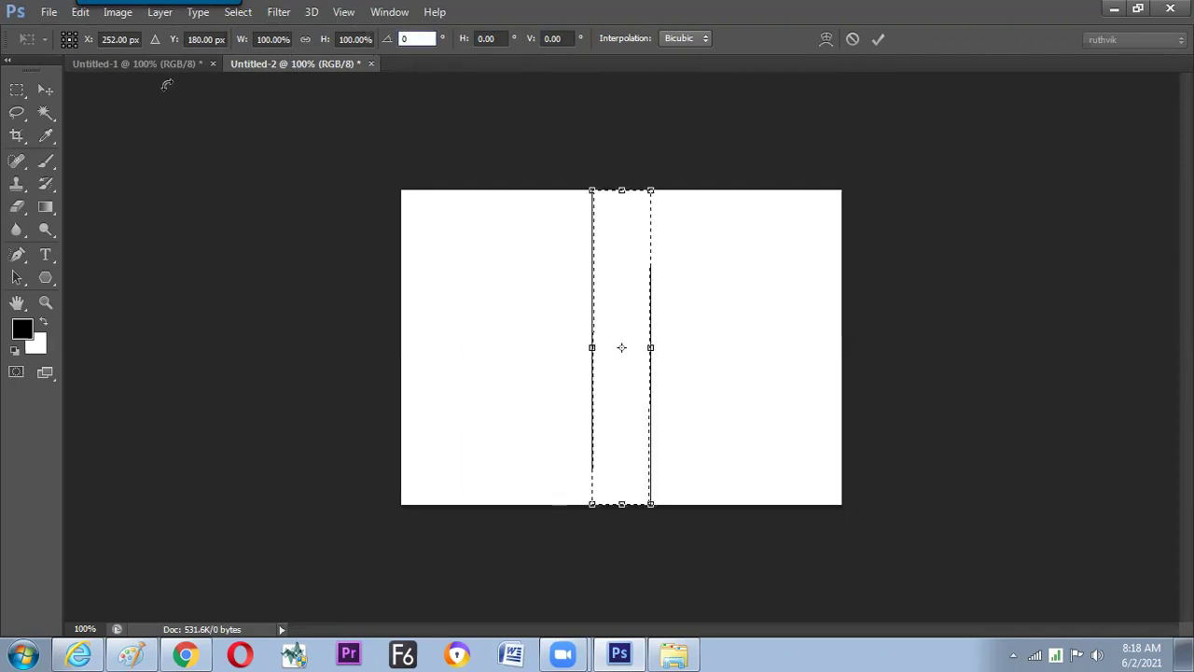
left_click(355, 38)
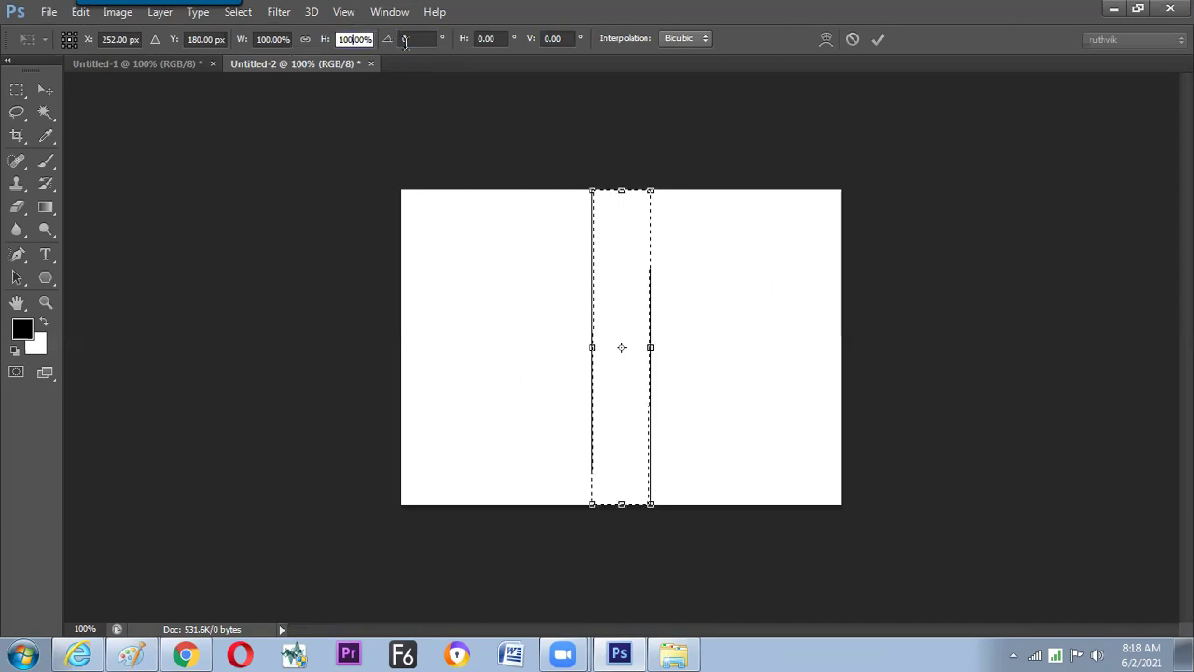
key("Tab")
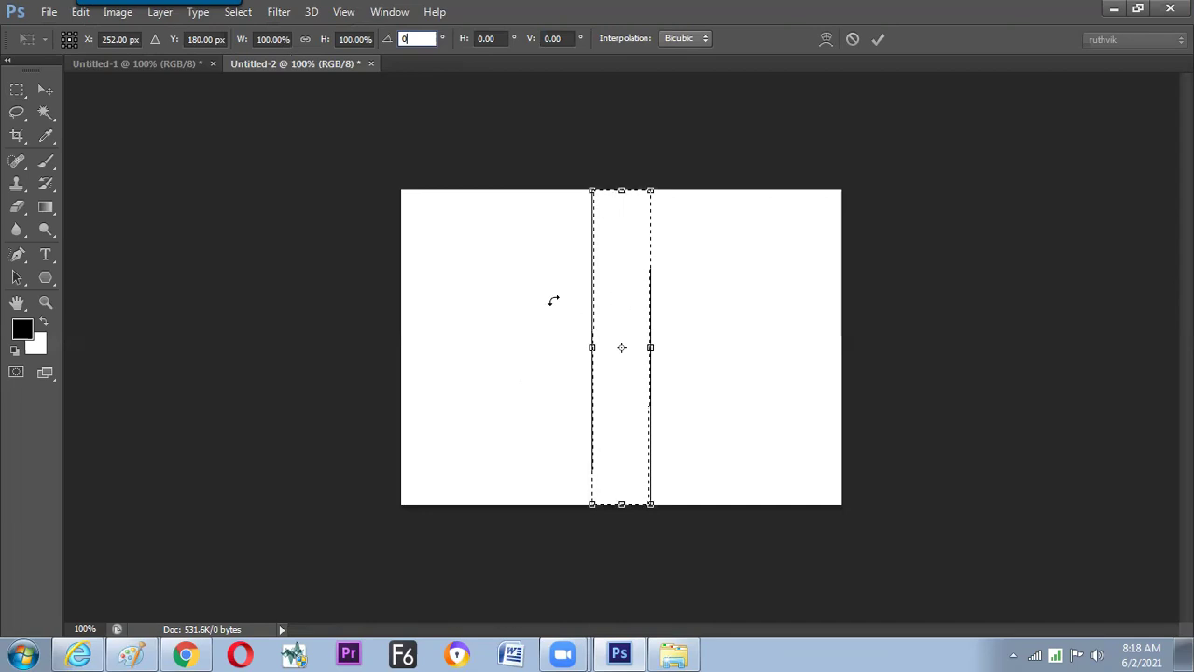
key("Return")
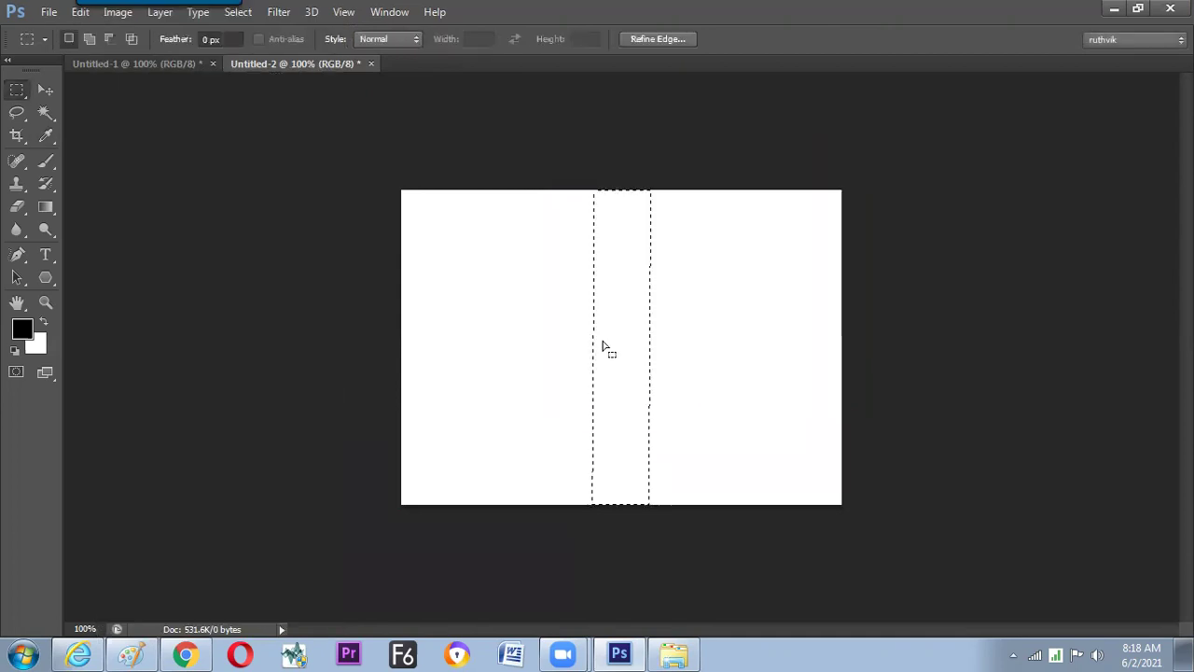
Rotate the strip selection about its center, trying 15 degrees and applying 25 degrees.
key("alt+s")
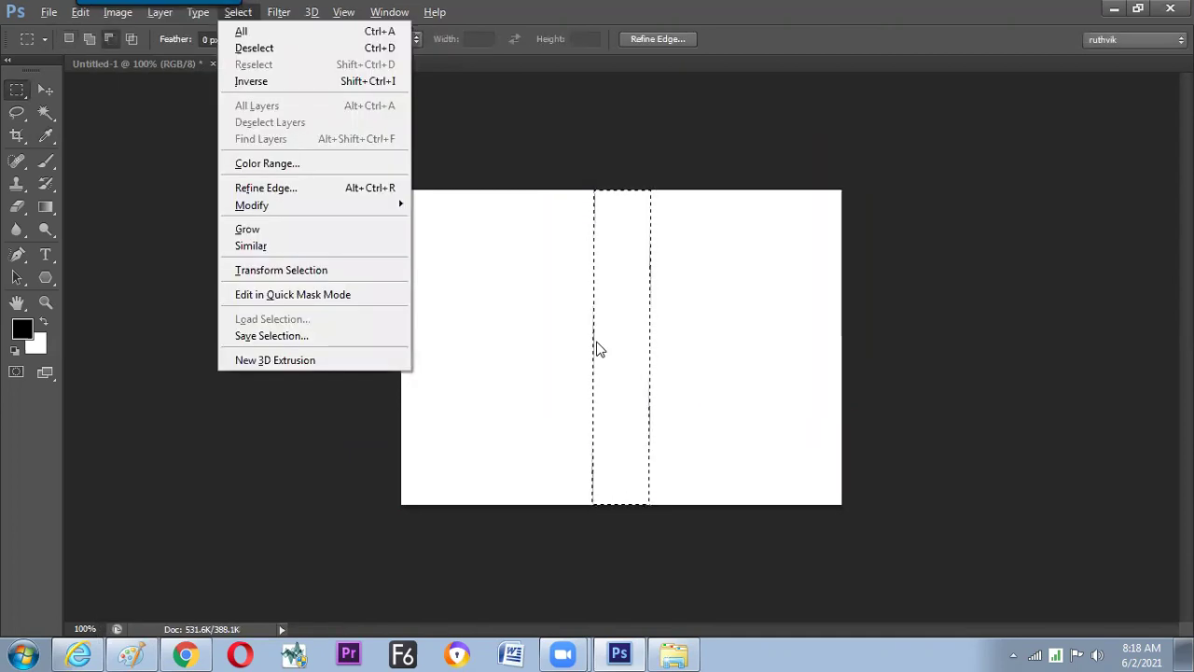
key("t")
left_click(417, 38)
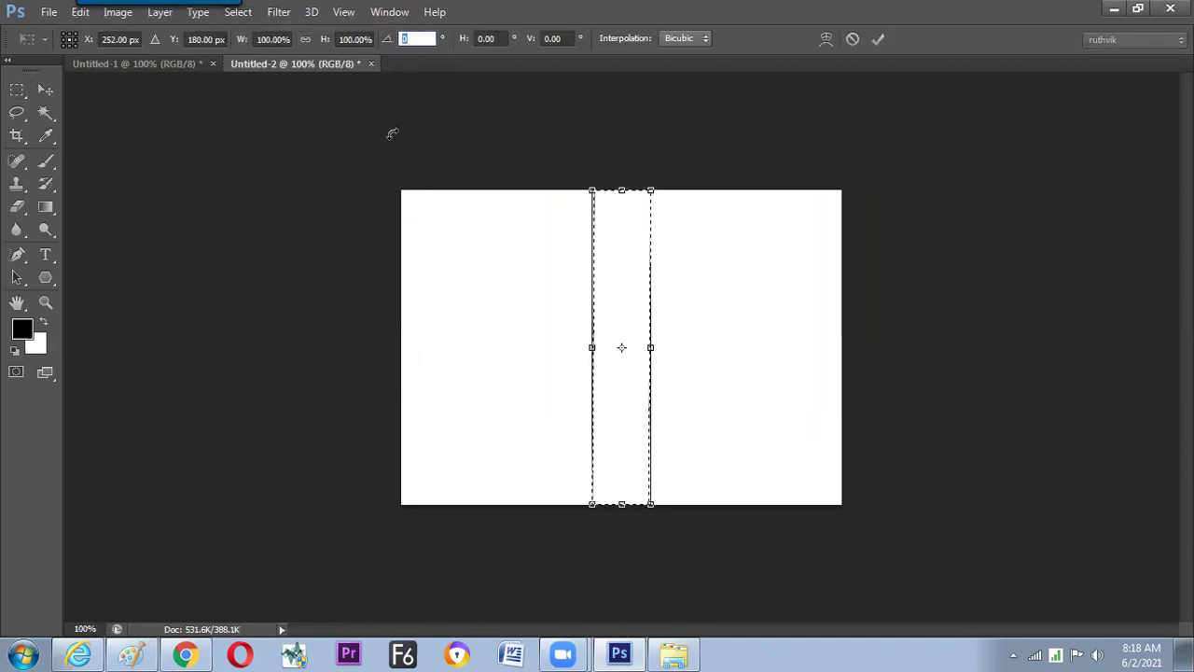
type("15")
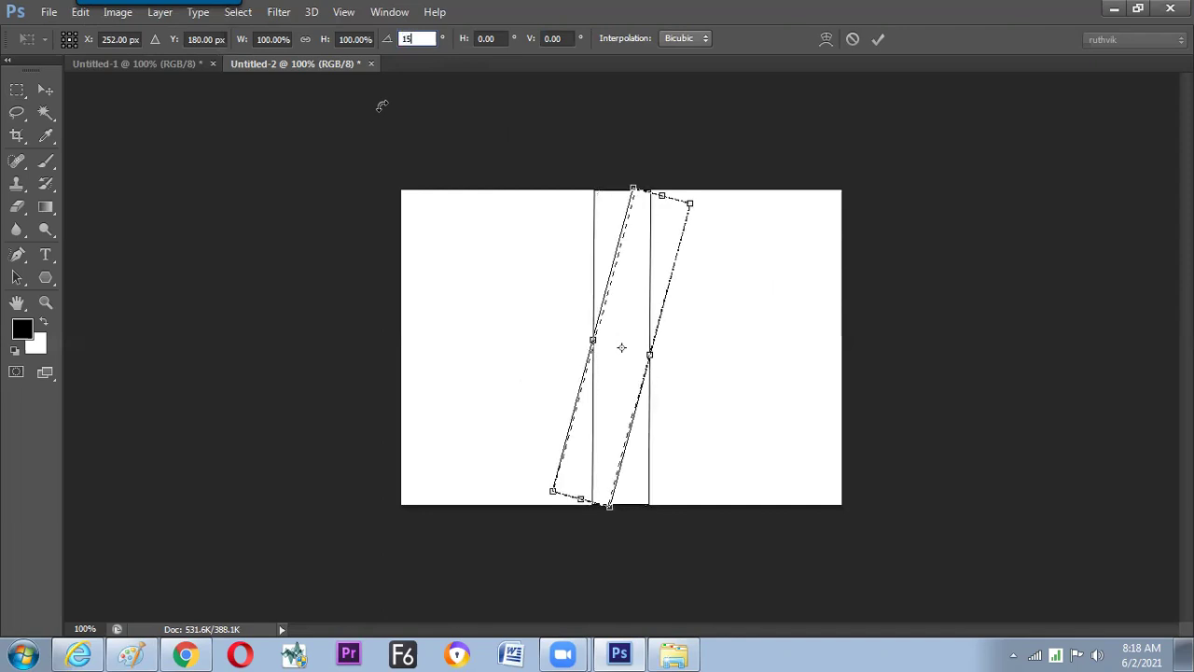
type("25")
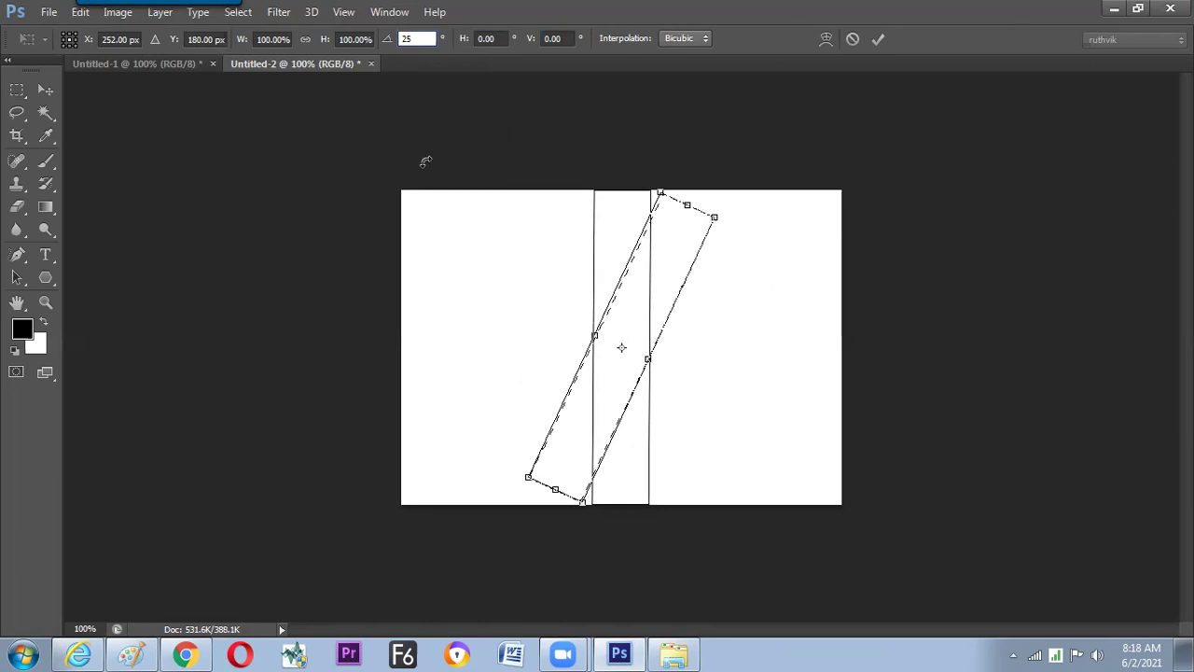
key("Return")
key("Return")
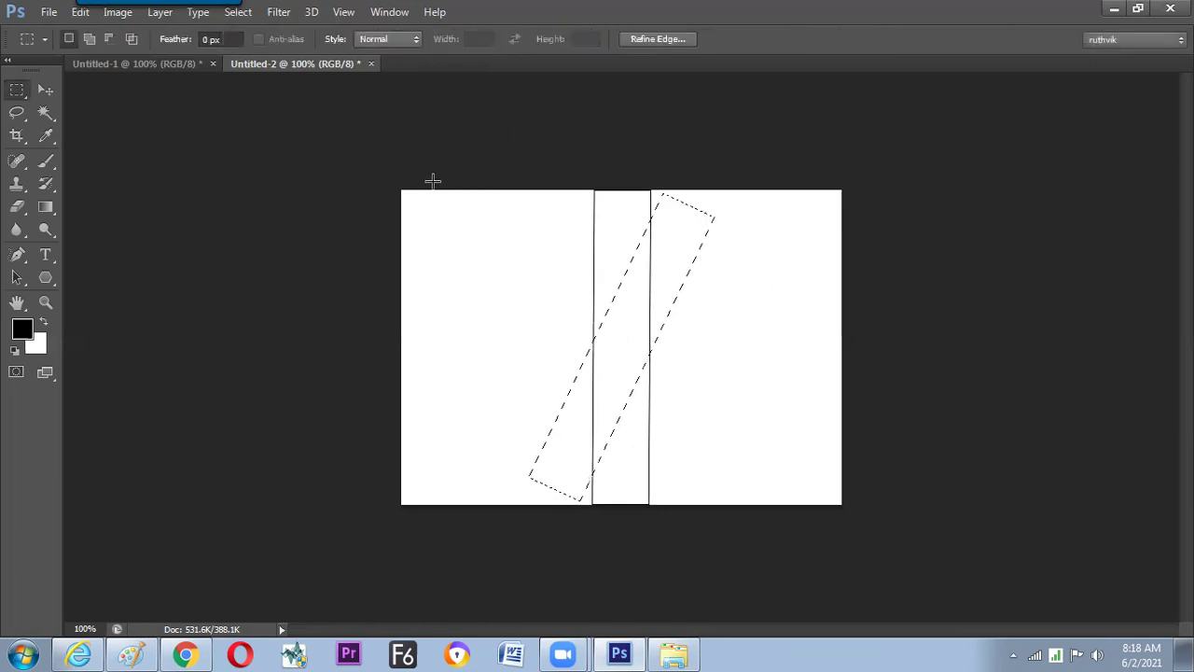
Stroke the slanted strip selection with a thin black line, keeping it selected.
key("alt+e")
key("s")
key("Return")
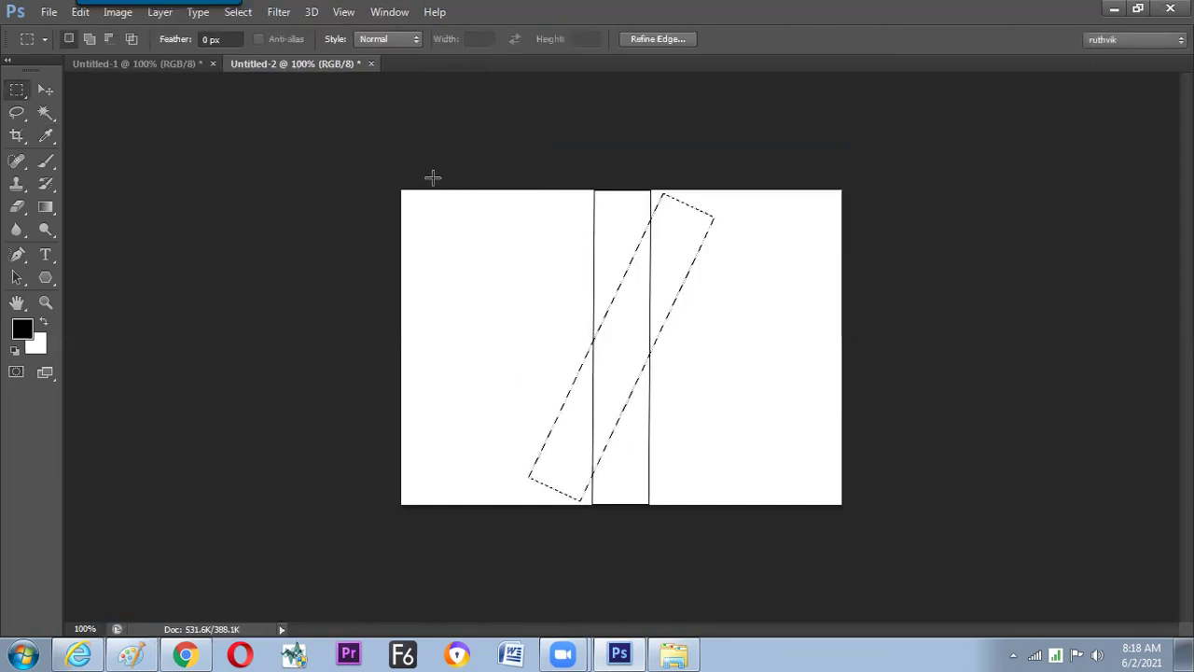
Rotate the slanted strip selection about its center with Transform Selection, trying 50 degrees and applying 30 degrees.
key("alt+s")
key("t")
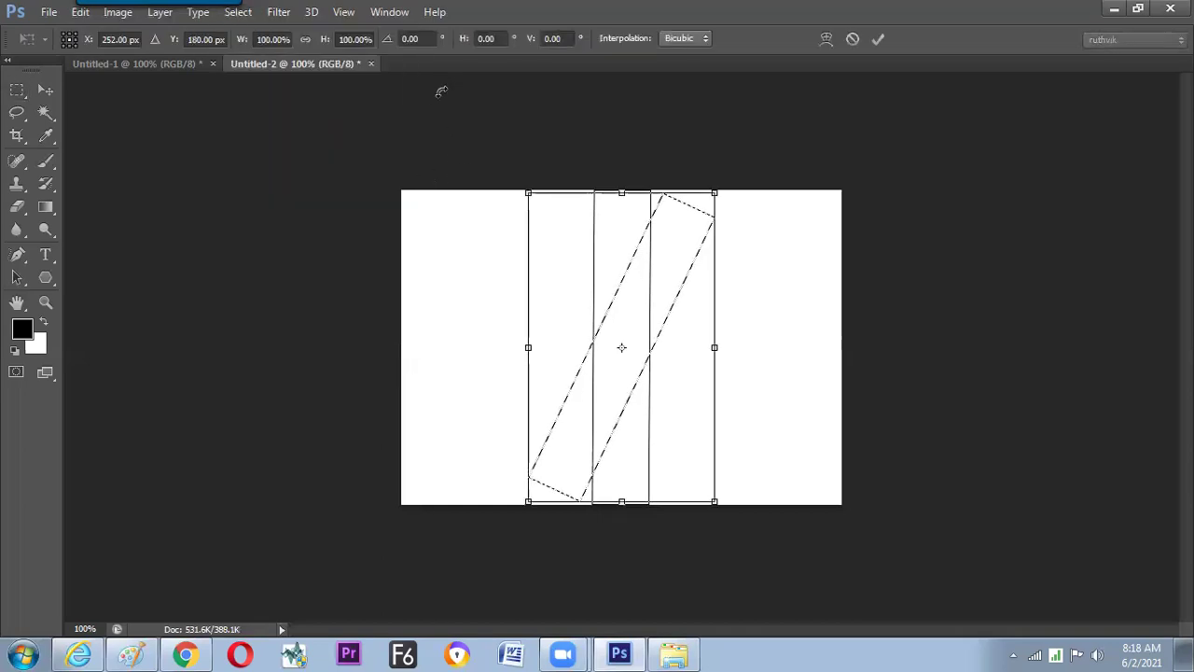
left_click(413, 37)
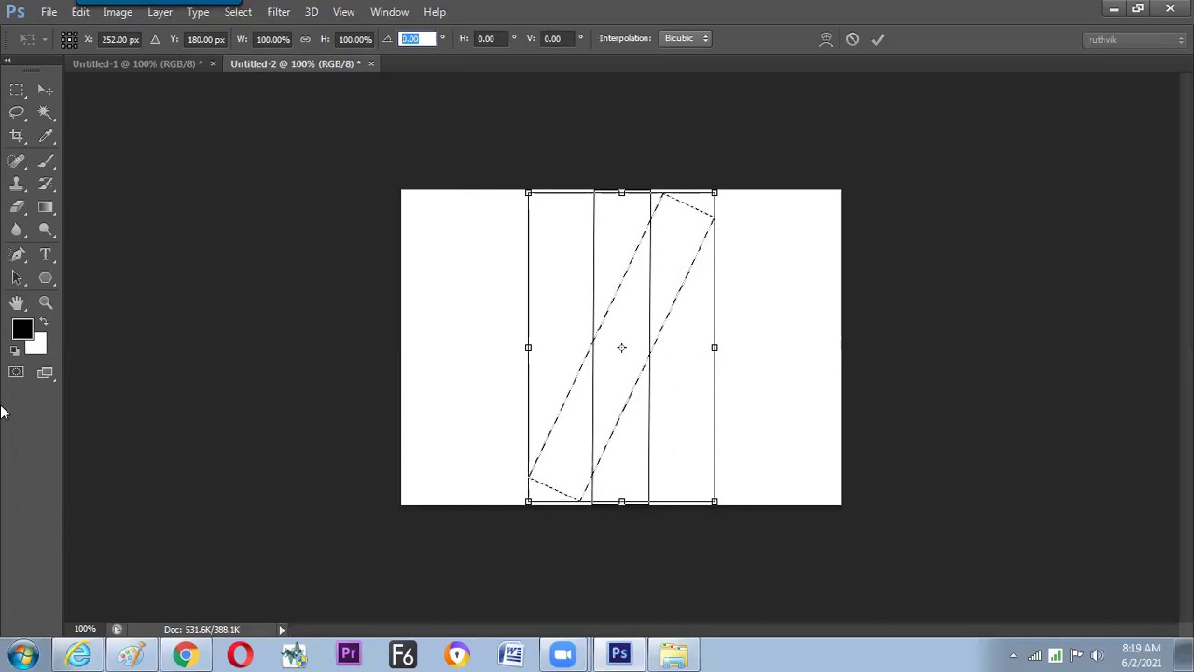
type("50")
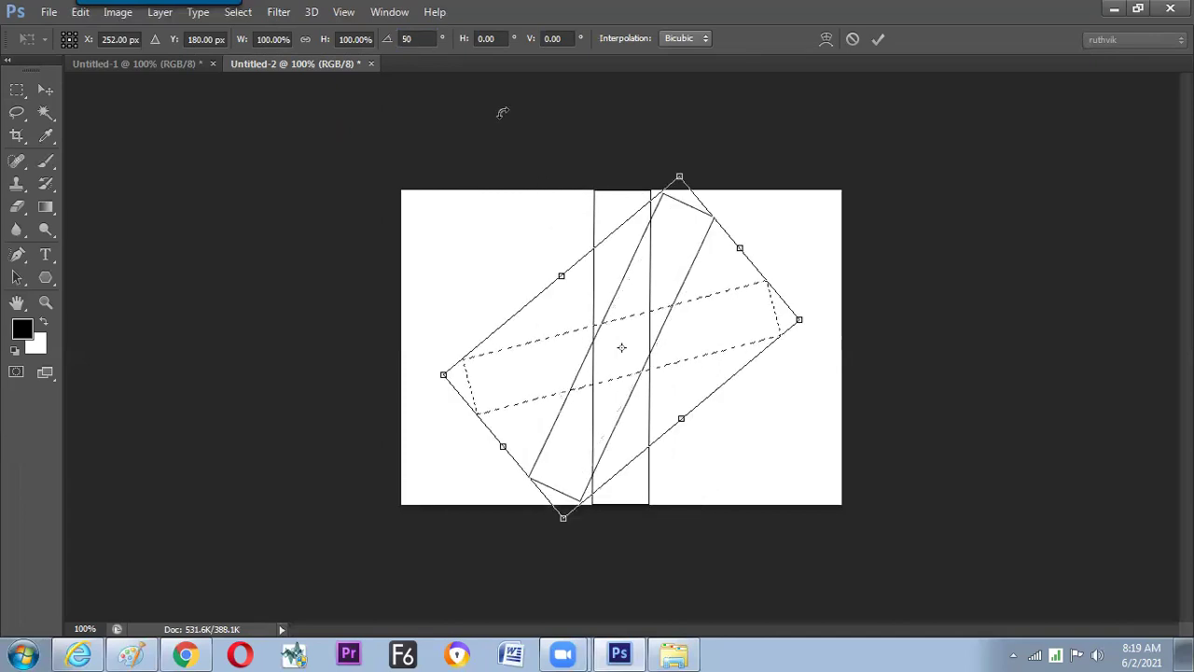
key("Return")
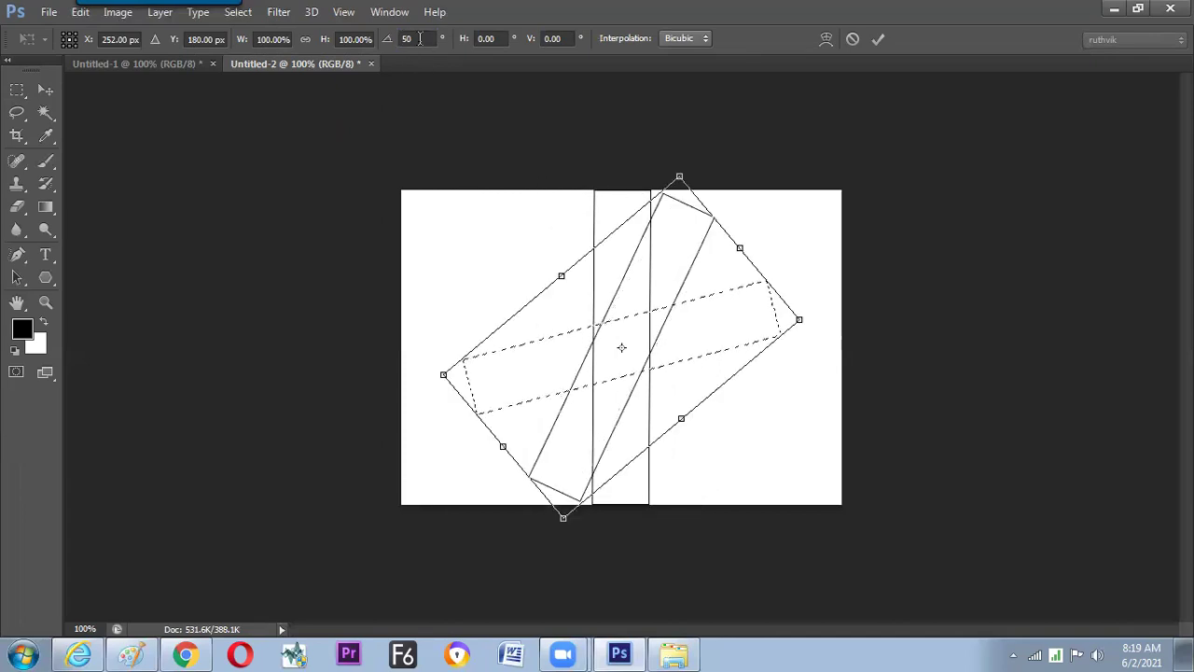
type("30")
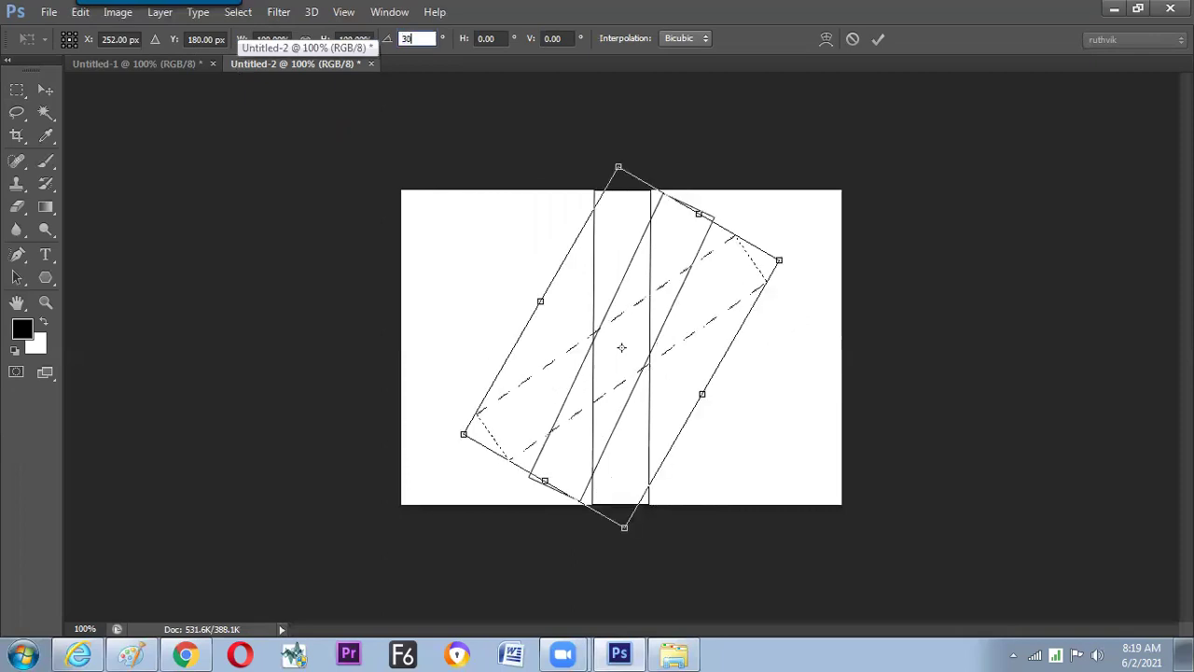
key("Return")
key("Return")
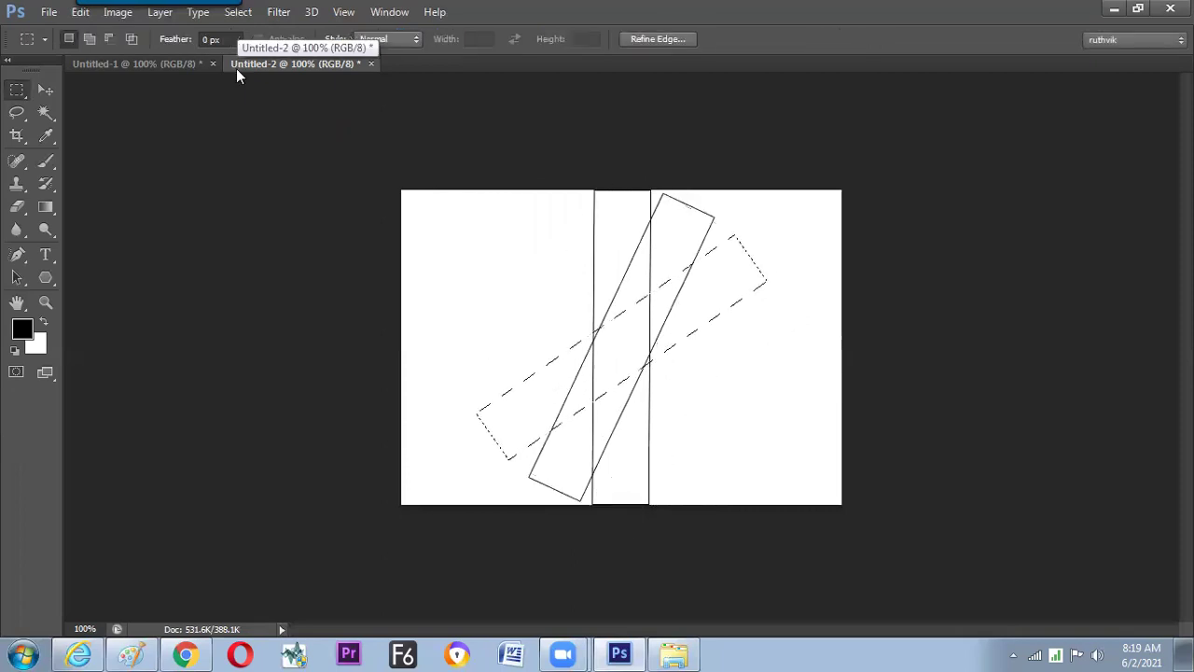
Stroke the strip selection just rotated by 30 degrees with a thin black line, keeping it selected.
key("alt+e")
key("s")
key("Return")
Try rotating the stroked strip selection about its center by 45 degrees with Transform Selection.
key("alt+s")
key("t")
left_click(422, 37)
type("45")
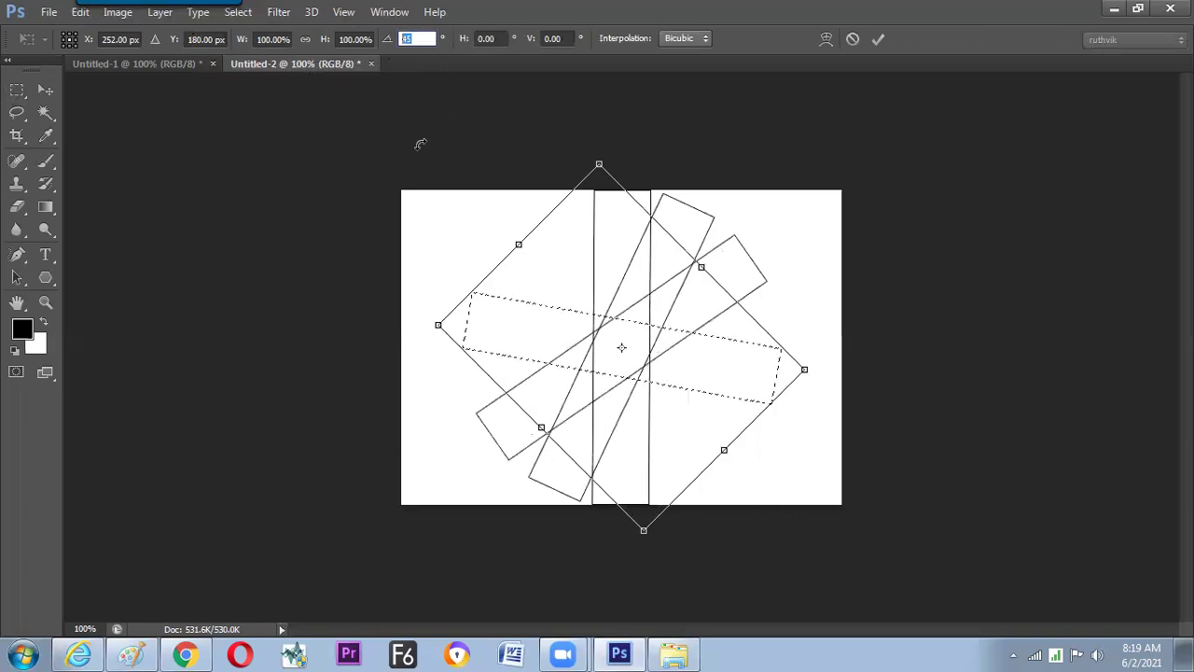
key("Return")
key("Return")
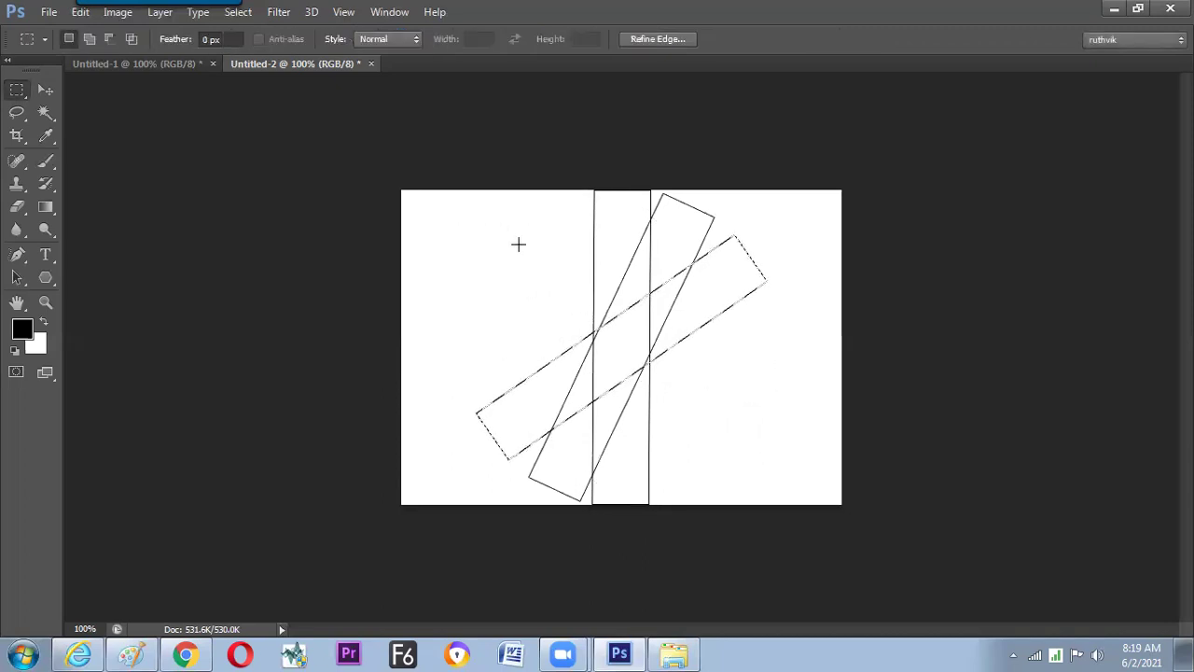
Rotate the strip selection freely about its center with Transform Selection, set the angle to 25 degrees, and apply it.
key("alt+s")
key("t")
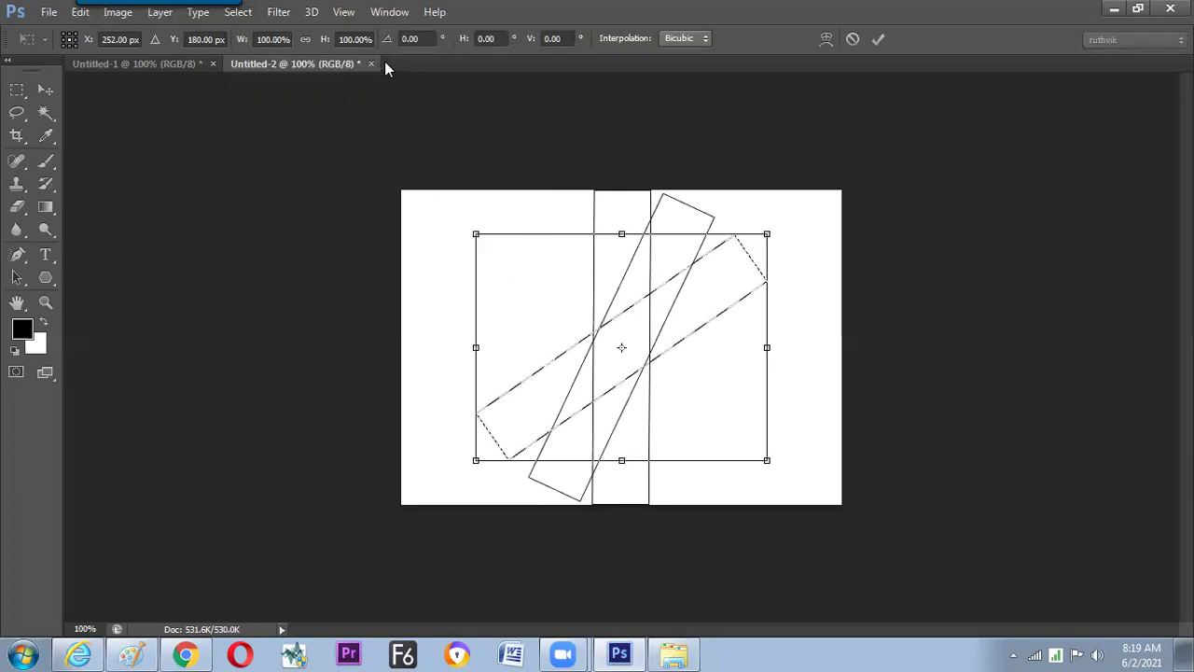
left_click_drag(397, 42, 931, 128)
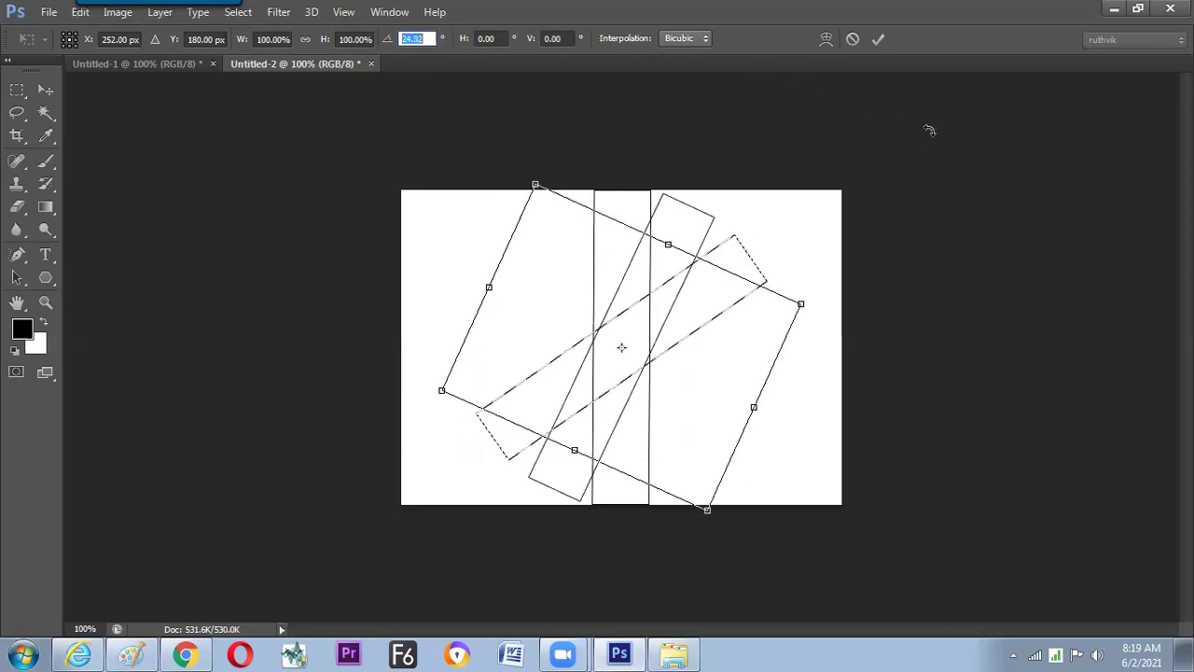
left_click(415, 38)
type("25")
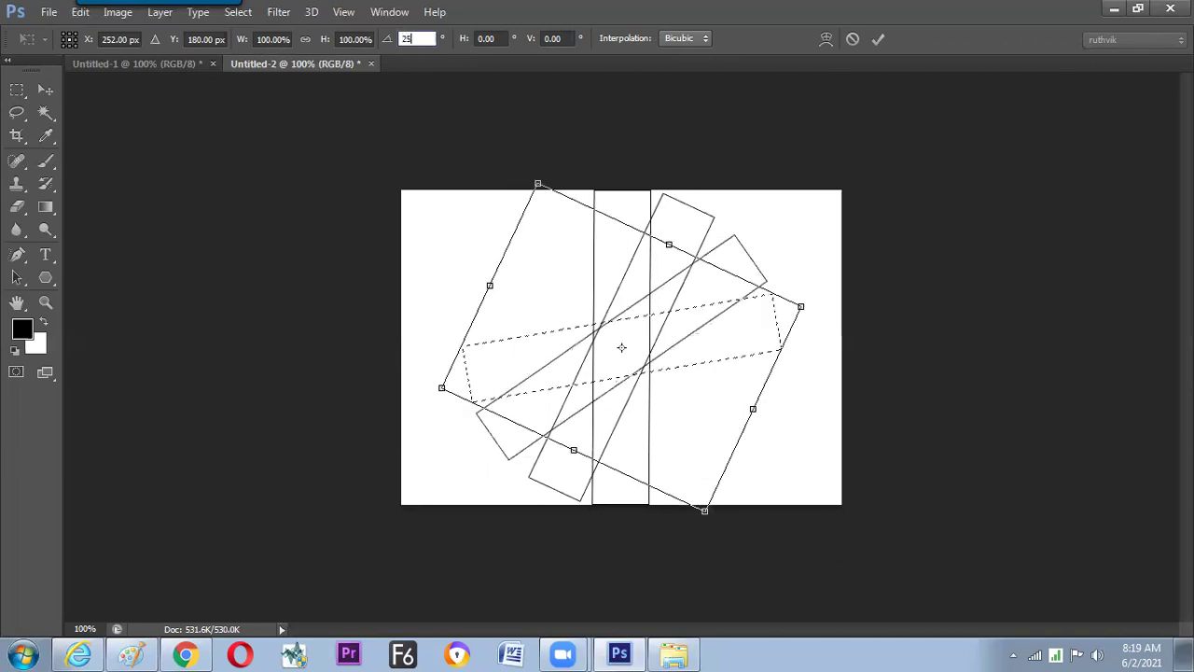
key("Return")
key("Return")
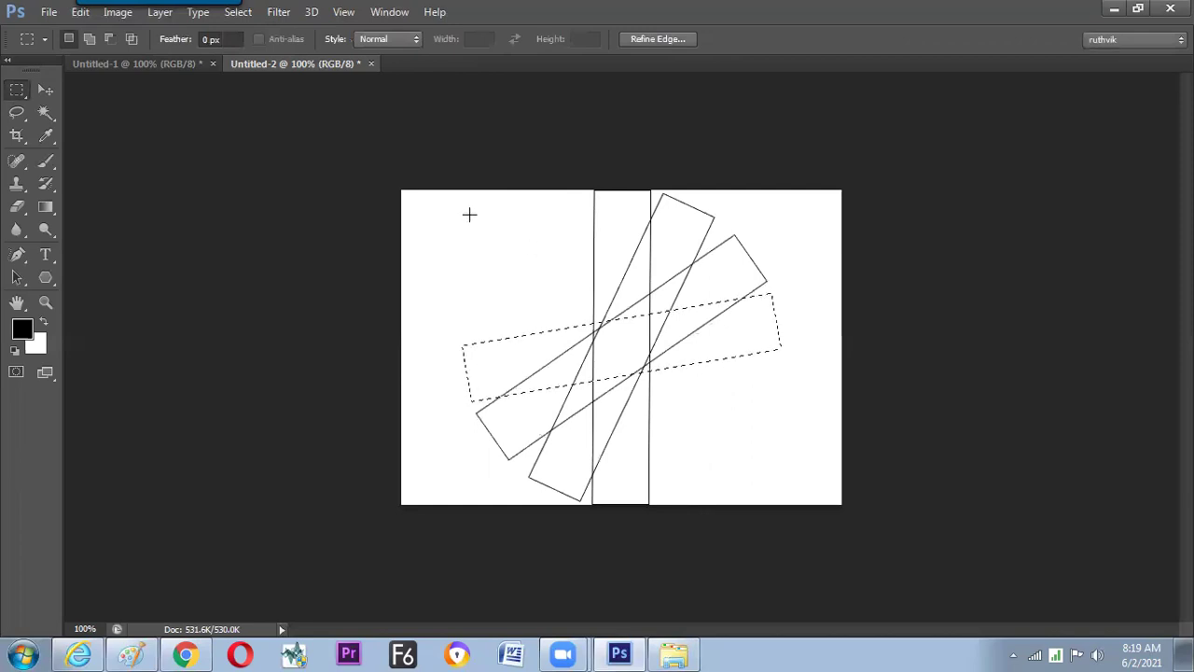
Stroke the nearly horizontal strip selection with a thin black line and deselect it.
key("alt+s")
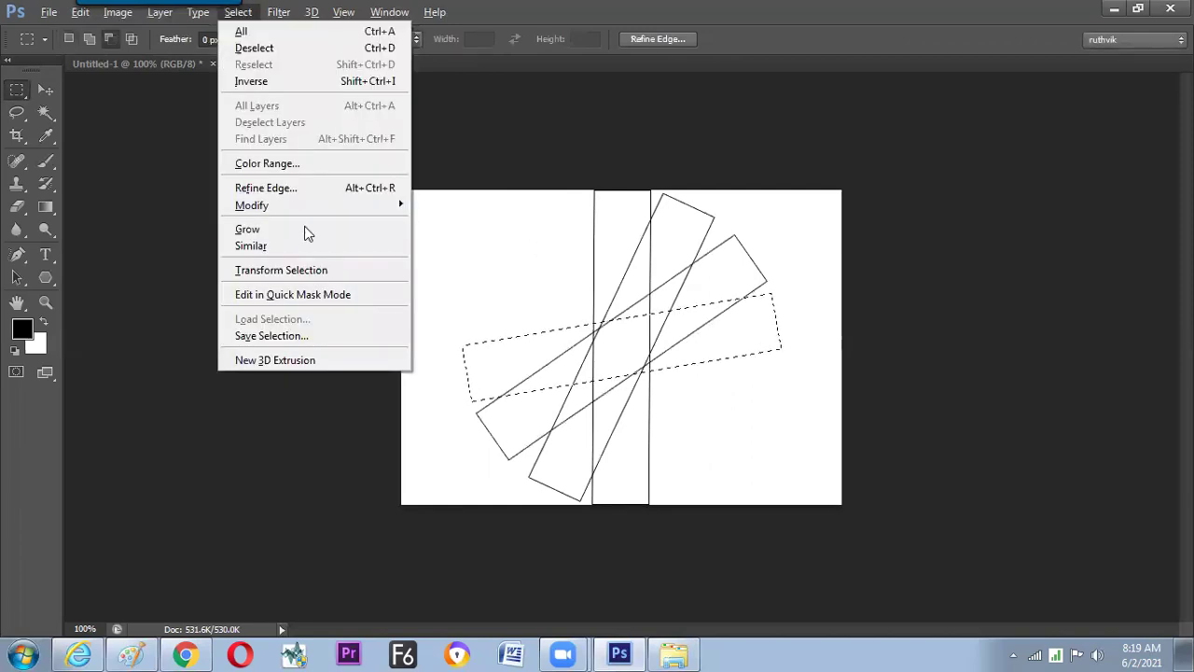
key("d")
key("ctrl+shift+d")
key("alt+e")
key("s")
key("Return")
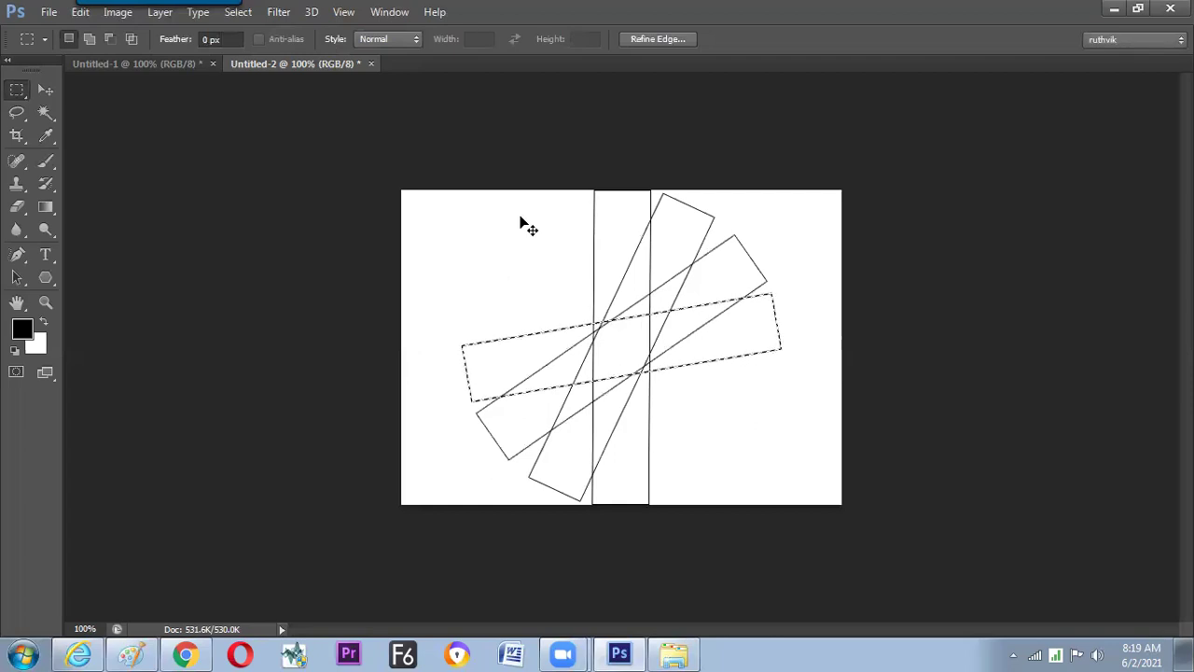
key("ctrl+d")
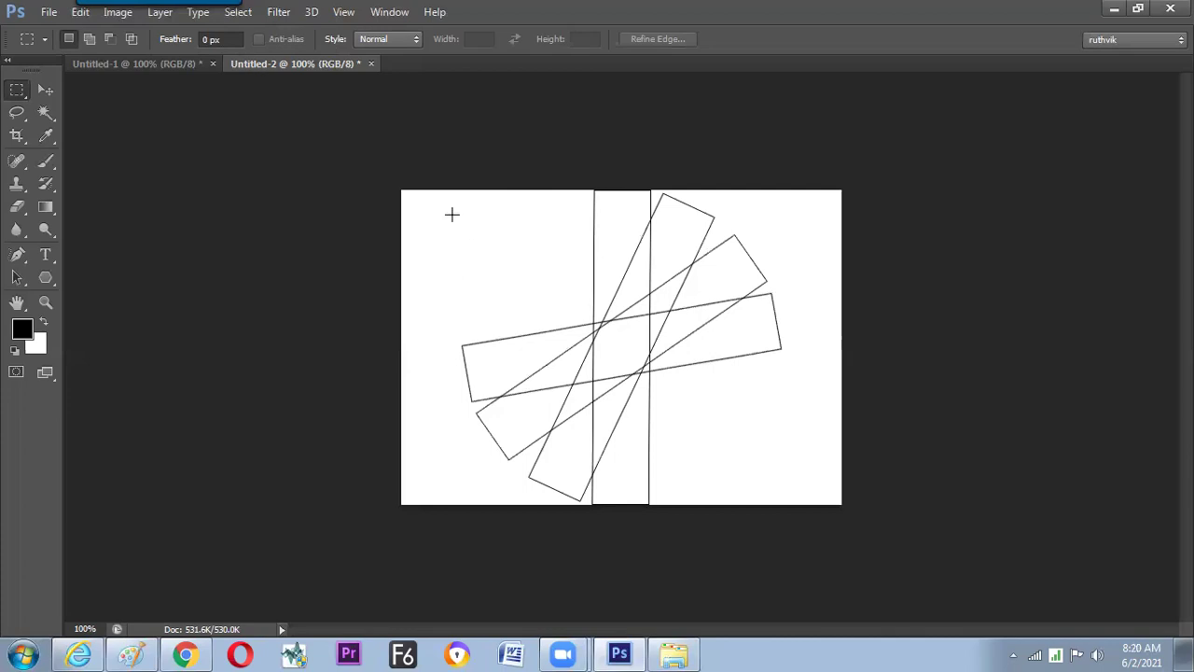
Select the entire canvas, try cutting its contents and deselecting, and undo back to the fully selected strip artwork.
key("ctrl+a")
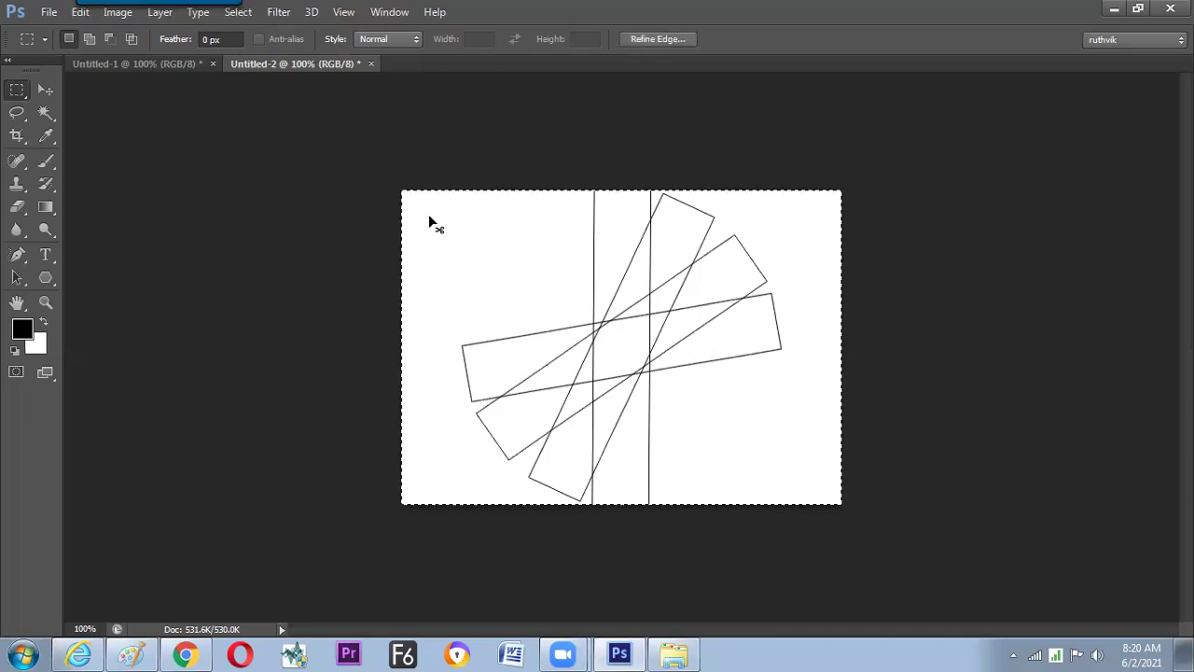
key("ctrl+x")
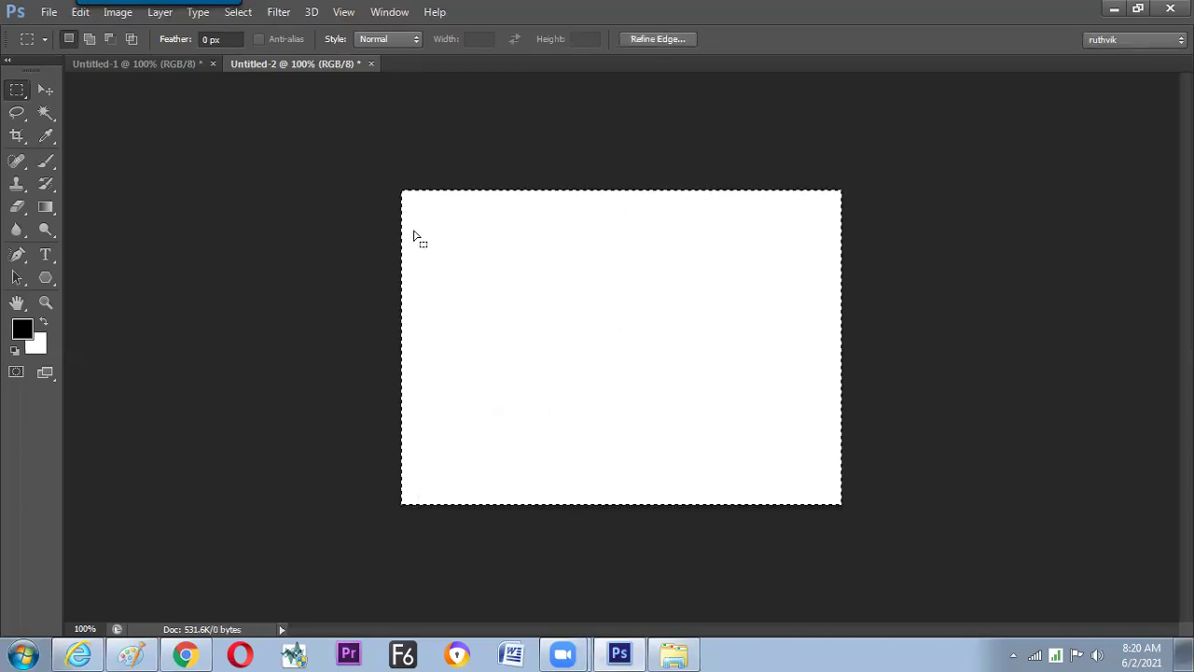
key("ctrl+d")
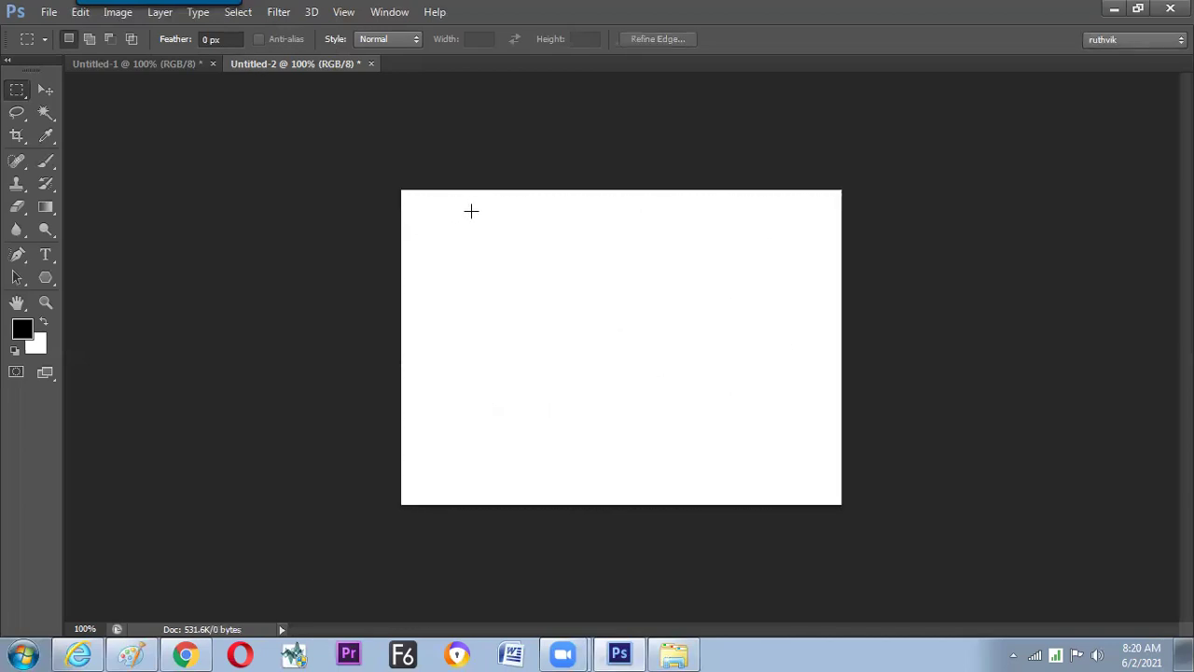
key("ctrl+alt+z")
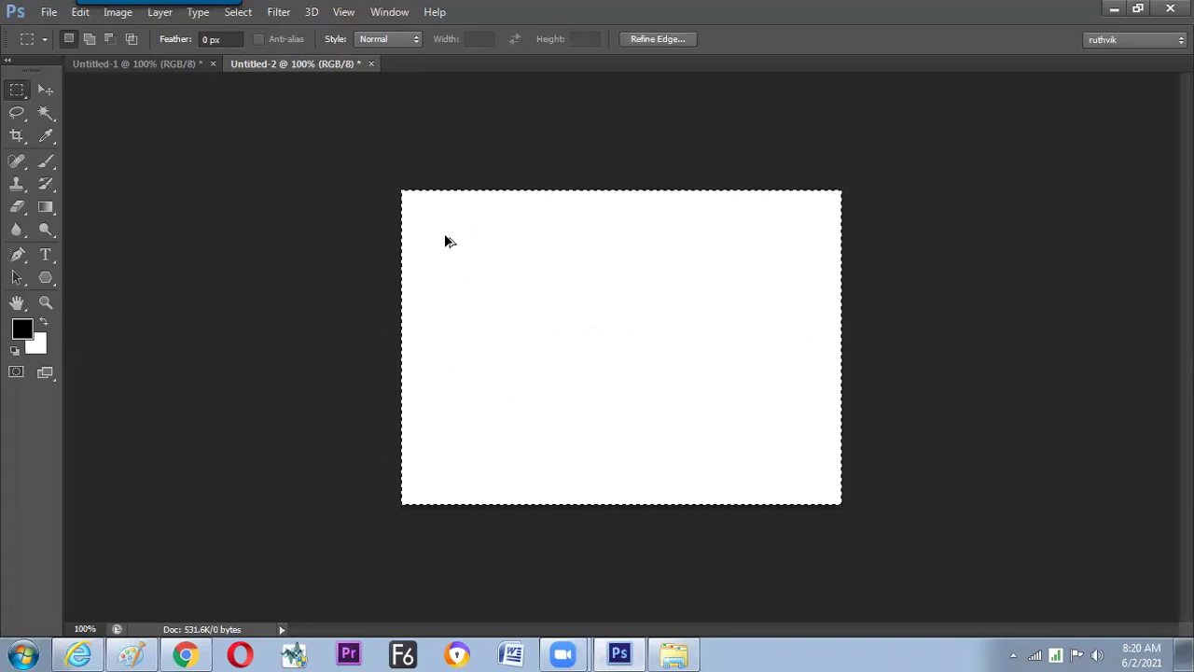
key("ctrl+alt+z")
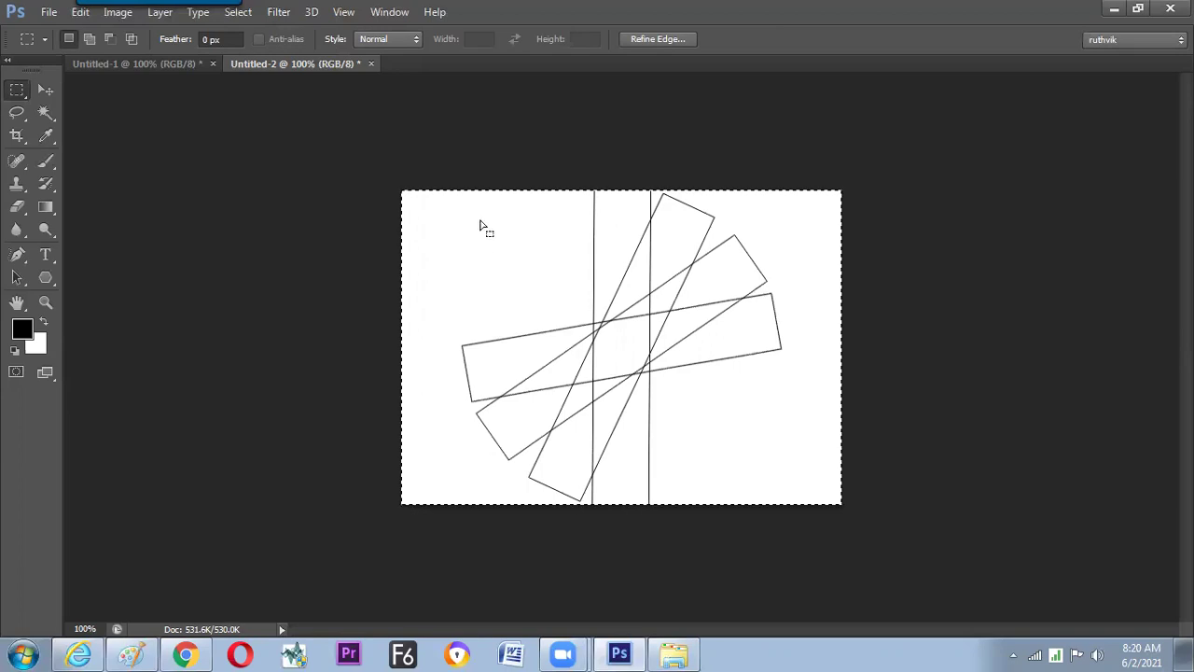
key("shift+BackSpace")
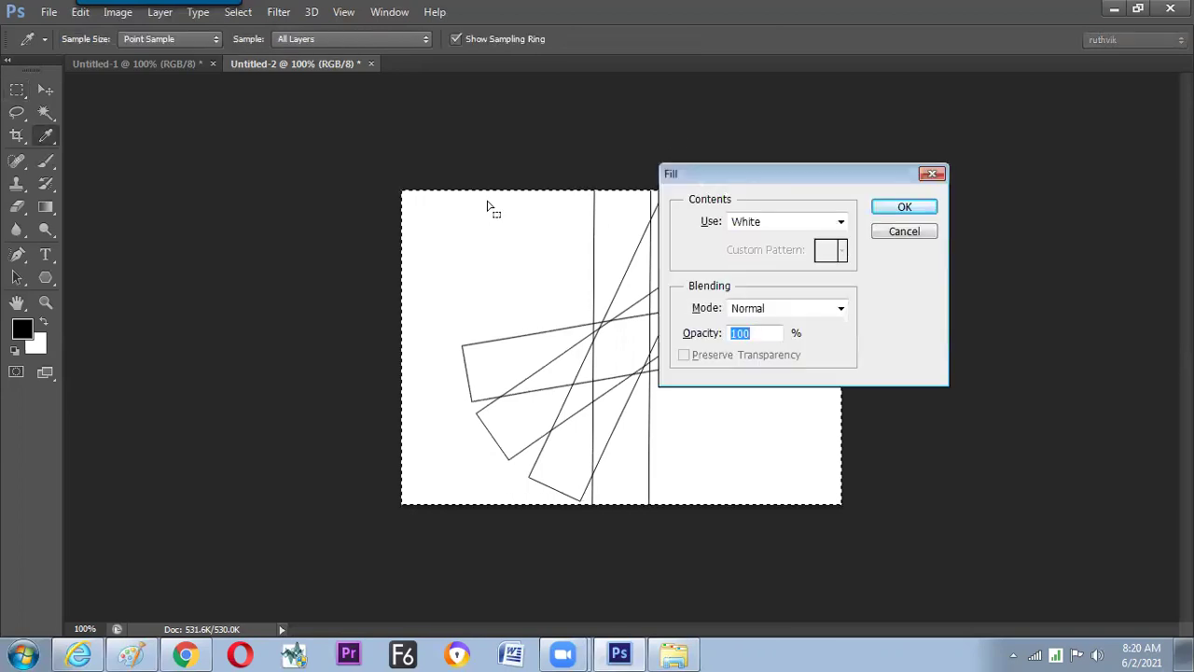
left_click(902, 231)
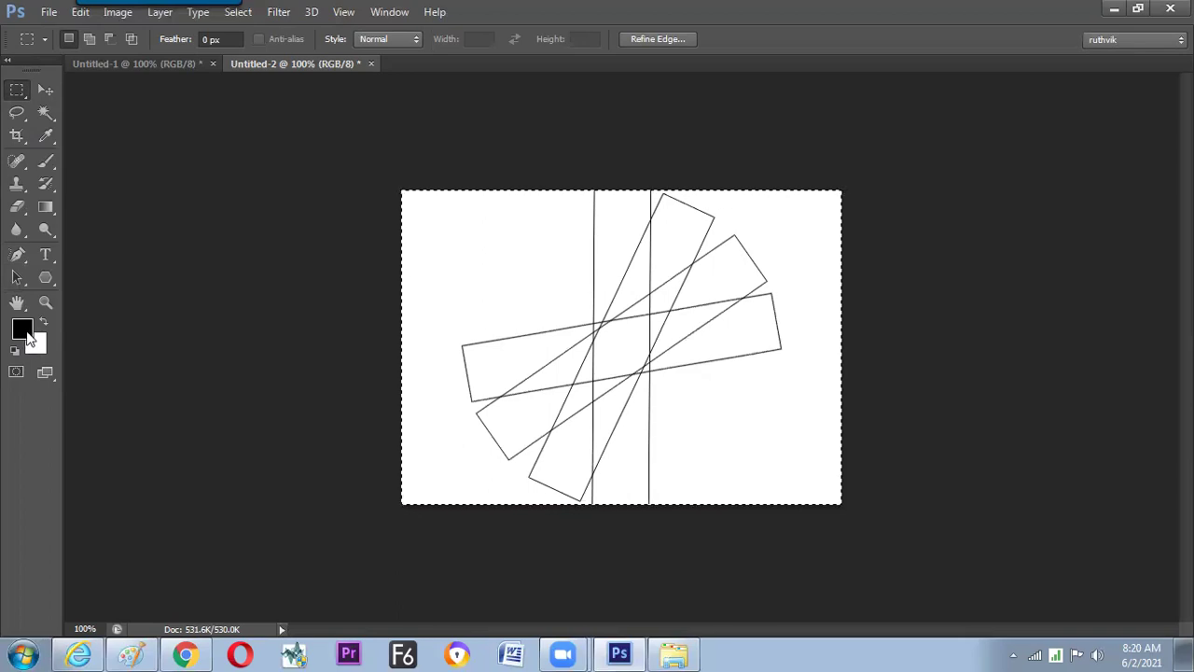
Switch to Paint and sketch two overlapping color squares below the notes, labeled "Foreground (FG)" and "Background (BG)".
left_click(133, 653)
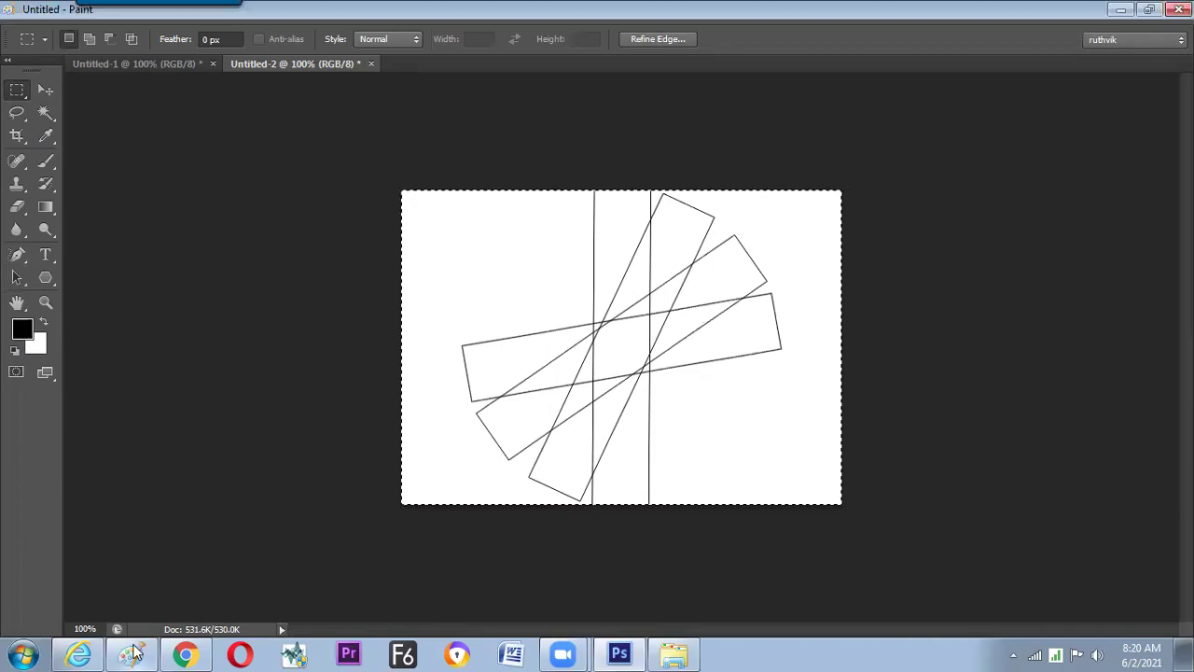
scroll(457, 338, "down", 3)
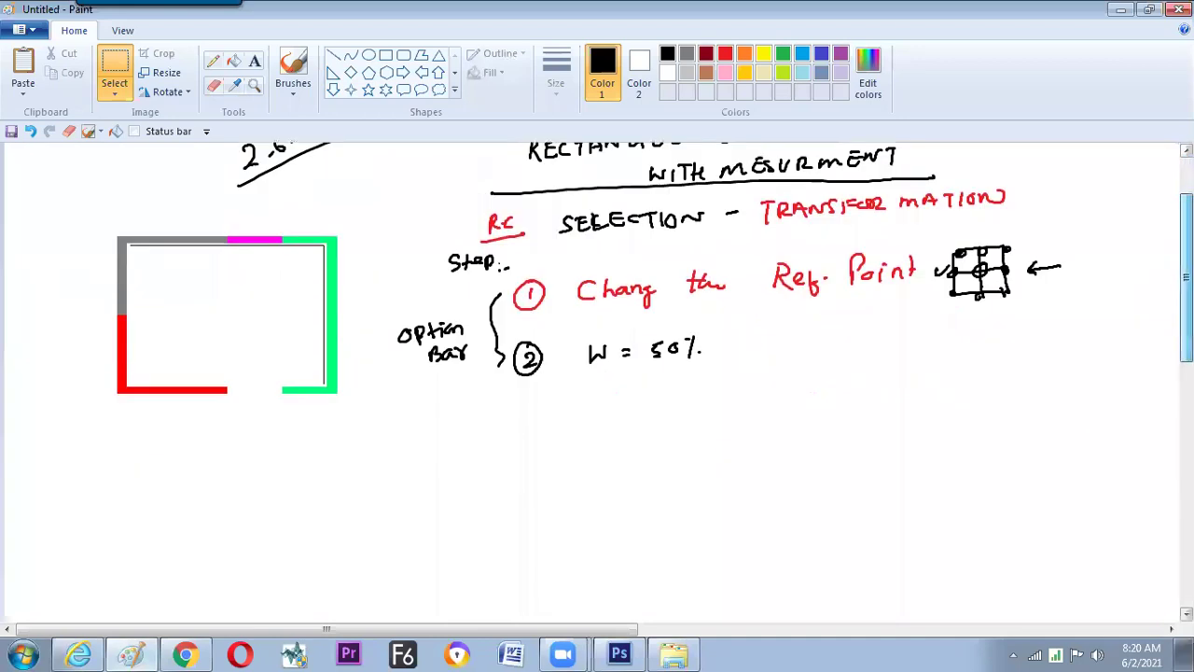
left_click(297, 80)
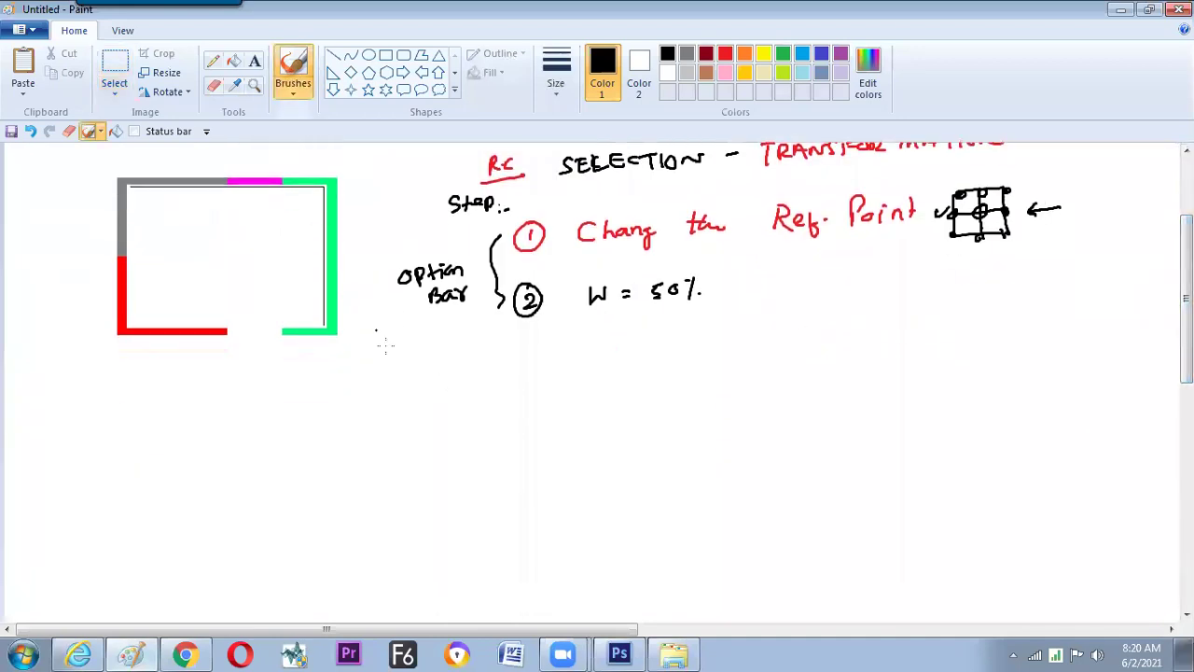
mouse_move(419, 390)
left_mouse_down()
mouse_move(414, 432)
mouse_move(454, 390)
mouse_move(417, 432)
mouse_move(457, 445)
mouse_move(438, 436)
mouse_move(441, 390)
mouse_move(484, 392)
mouse_move(509, 375)
mouse_move(525, 389)
mouse_move(633, 345)
mouse_move(649, 366)
mouse_move(689, 345)
mouse_move(709, 362)
left_mouse_up()
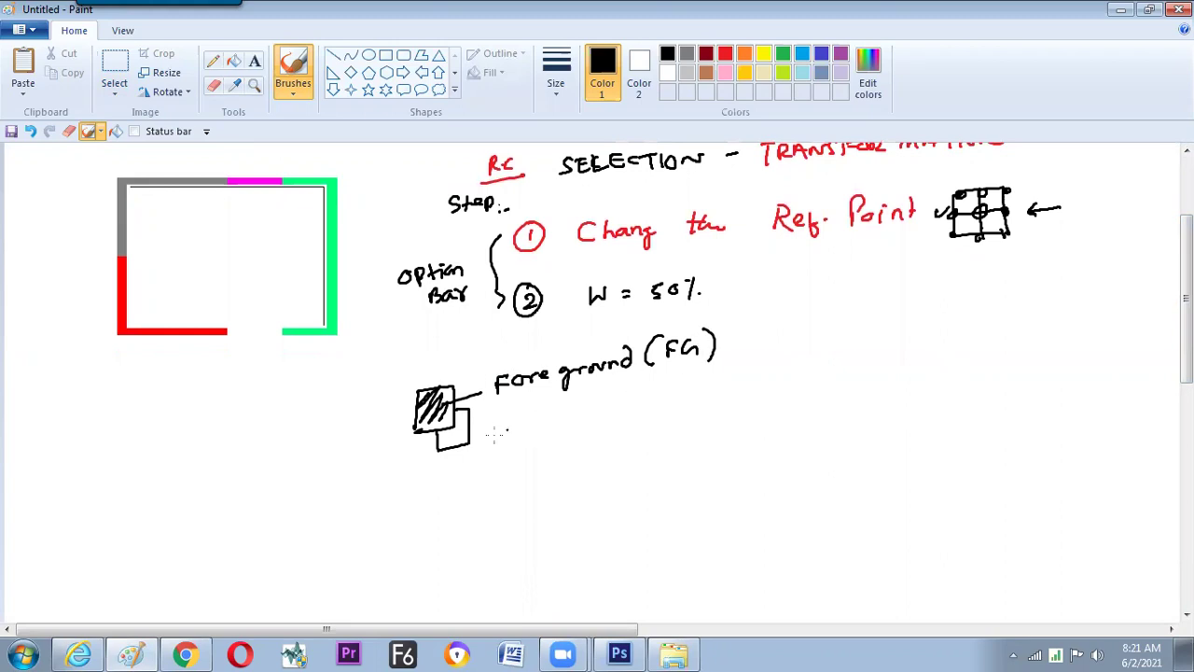
left_click_drag(521, 423, 557, 435)
mouse_move(562, 418)
left_mouse_down()
mouse_move(579, 437)
mouse_move(653, 401)
left_mouse_up()
left_click_drag(683, 381, 684, 425)
mouse_move(698, 385)
left_mouse_down()
mouse_move(711, 403)
mouse_move(730, 396)
mouse_move(738, 407)
left_mouse_up()
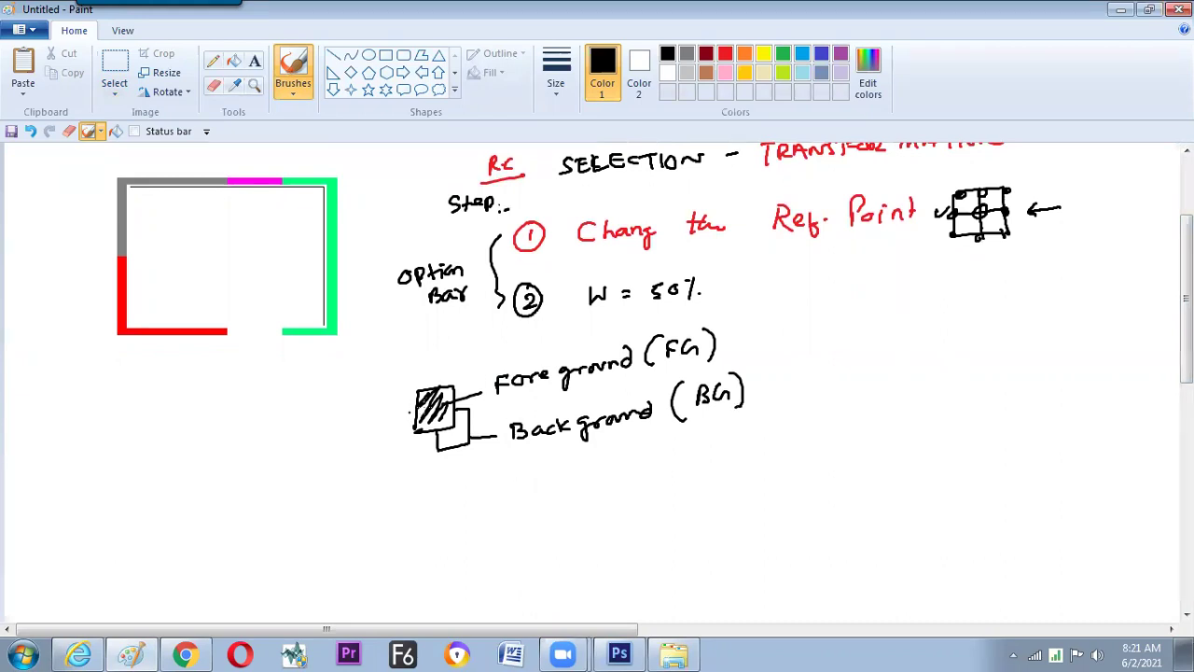
Label the shaded foreground square "Black" and the empty background square "White" with connecting lines.
left_click_drag(427, 407, 325, 422)
left_click_drag(344, 396, 360, 417)
left_click_drag(369, 403, 365, 416)
left_click_drag(374, 390, 373, 412)
left_click_drag(379, 396, 377, 413)
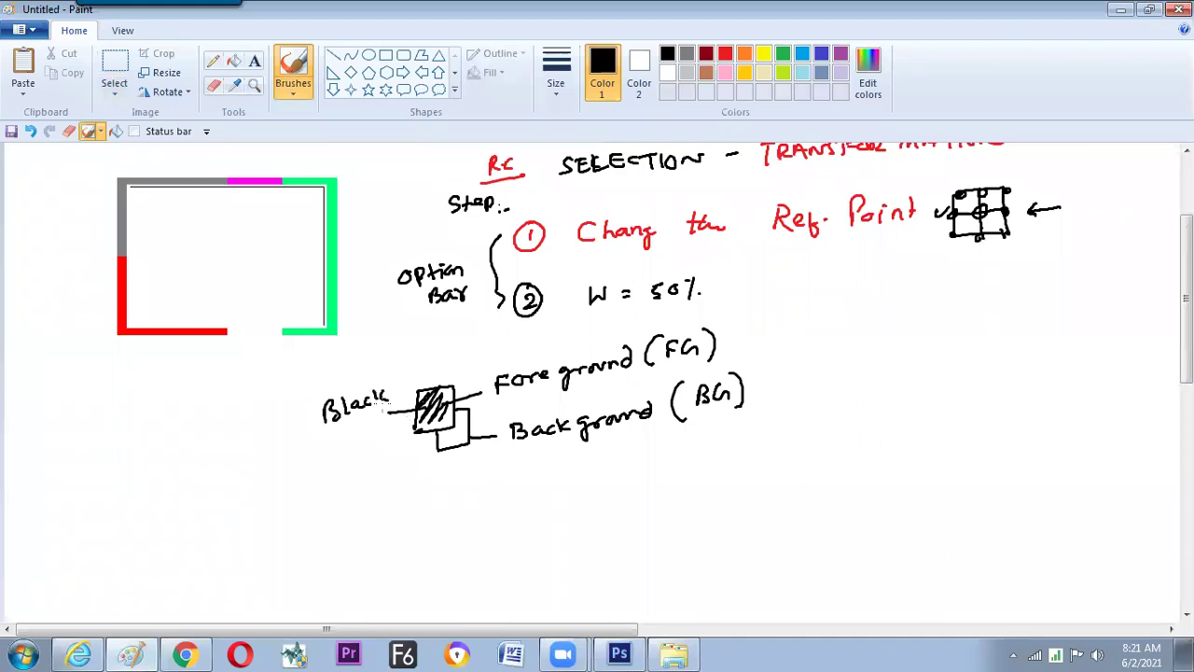
left_click_drag(416, 467, 439, 436)
left_click_drag(314, 488, 334, 485)
left_click_drag(338, 493, 360, 489)
mouse_move(374, 471)
left_mouse_down()
mouse_move(369, 489)
mouse_move(374, 475)
left_mouse_up()
left_click_drag(376, 477, 388, 470)
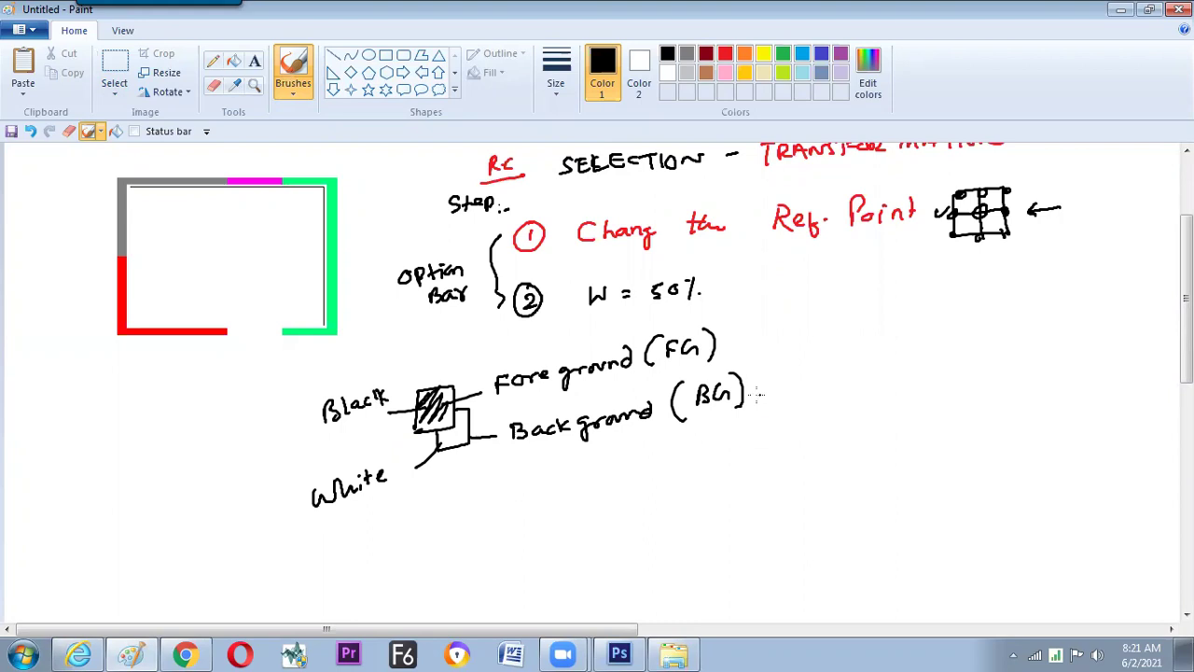
Switch to Photoshop and clear the strip artwork from the fully selected canvas.
key("alt+Tab")
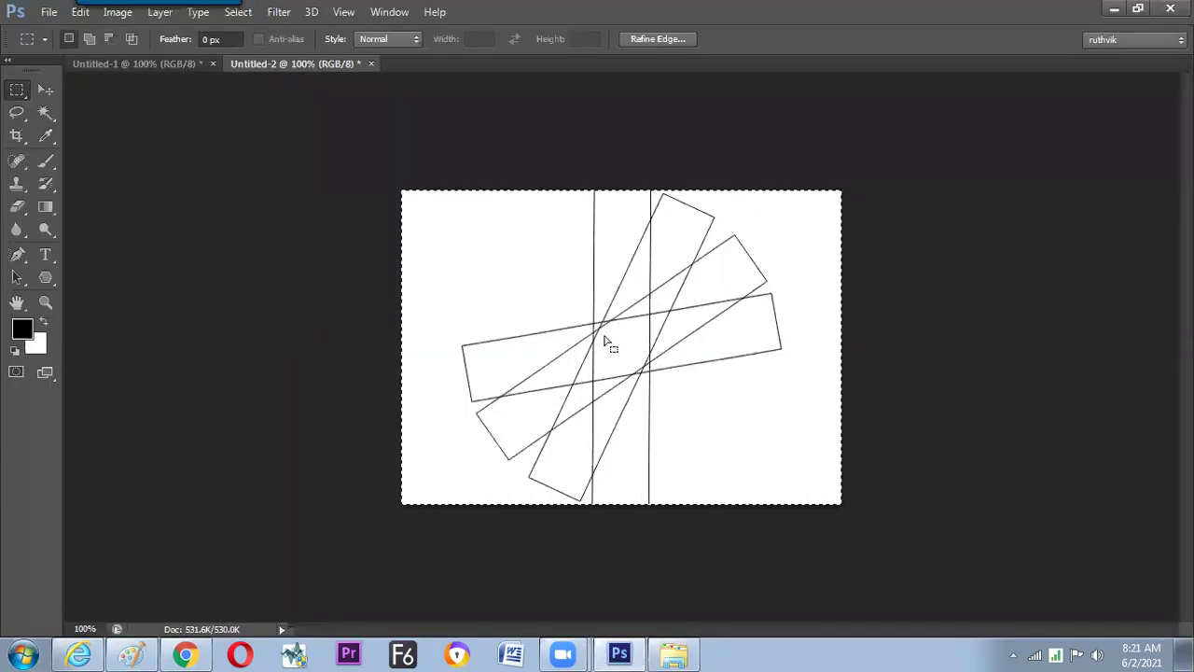
key("ctrl+x")
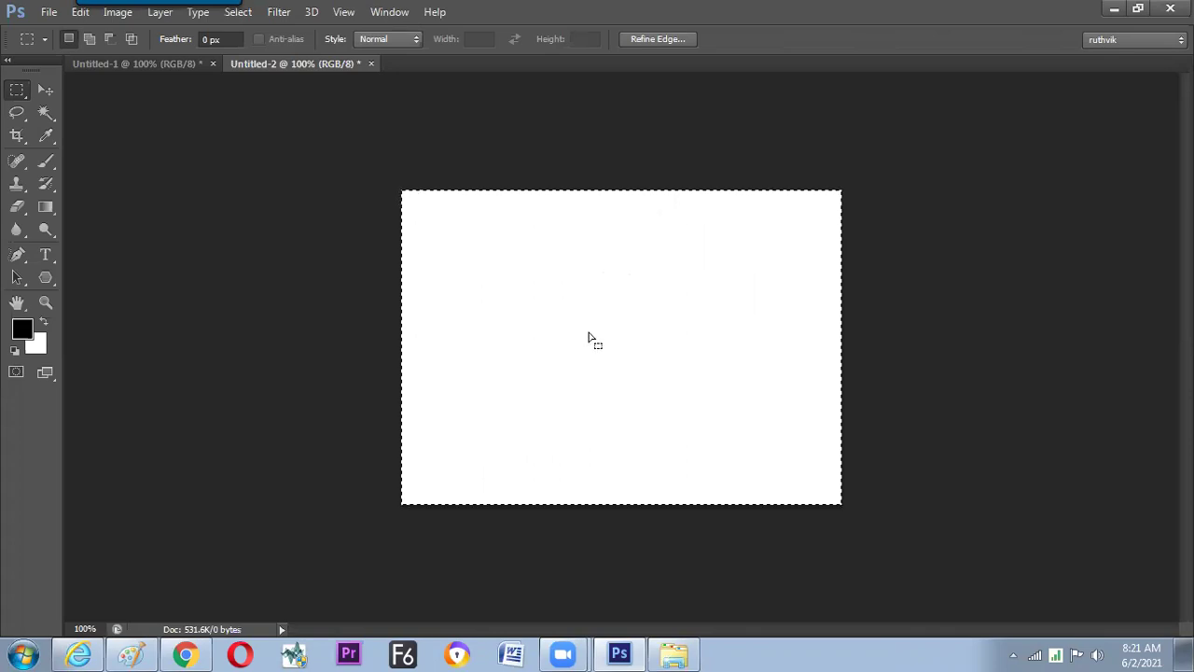
Switch to Paint and handwrite "Ctrl+Backspace" beside the background label and "Alt + Backspace" above it.
key("alt+Tab")
mouse_move(770, 382)
left_mouse_down()
mouse_move(982, 327)
mouse_move(982, 342)
left_mouse_up()
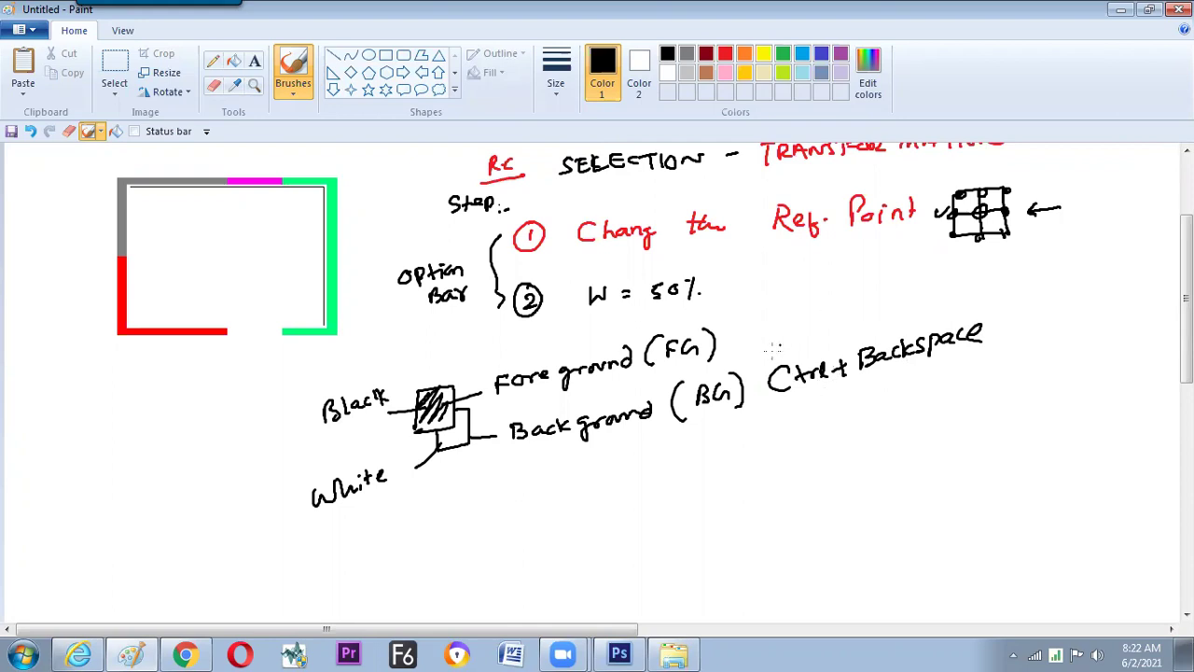
mouse_move(741, 316)
left_mouse_down()
mouse_move(737, 336)
mouse_move(752, 332)
left_mouse_up()
left_click_drag(762, 312, 765, 332)
left_click_drag(769, 323, 796, 318)
left_click_drag(786, 309, 786, 328)
left_click_drag(810, 300, 812, 321)
left_click_drag(836, 310, 846, 317)
left_click_drag(853, 299, 873, 313)
left_click_drag(883, 301, 894, 308)
left_click_drag(903, 299, 901, 308)
left_click_drag(908, 305, 916, 300)
Draw a box around the two handwritten shortcuts and label it "Fill".
left_click_drag(730, 311, 754, 413)
left_click_drag(726, 306, 767, 301)
left_click_drag(752, 412, 951, 378)
left_click_drag(763, 303, 916, 392)
left_click_drag(1003, 324, 1019, 320)
mouse_move(1032, 310)
left_mouse_down()
mouse_move(1031, 325)
mouse_move(1047, 299)
left_mouse_up()
left_click_drag(1031, 314, 1041, 312)
left_click_drag(1049, 310, 1050, 322)
left_click_drag(1058, 299, 1060, 322)
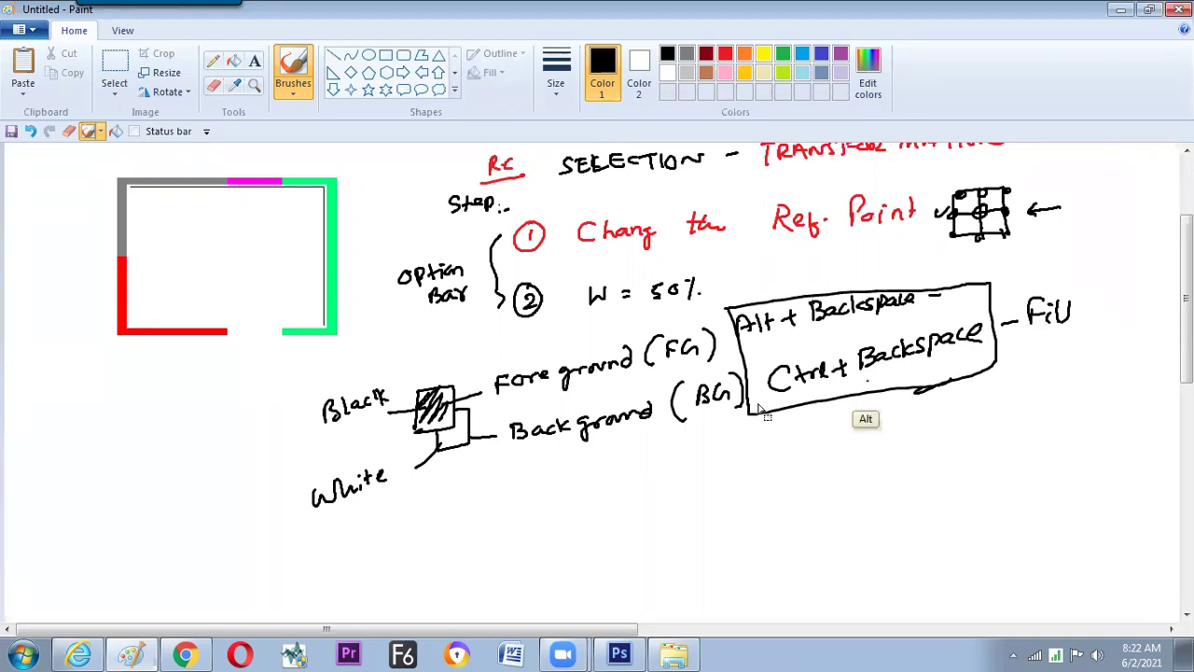
Switch to Photoshop and fill the selected canvas alternately with foreground black and background white, ending with black.
key("alt+Tab")
key("alt+BackSpace")
key("ctrl+BackSpace")
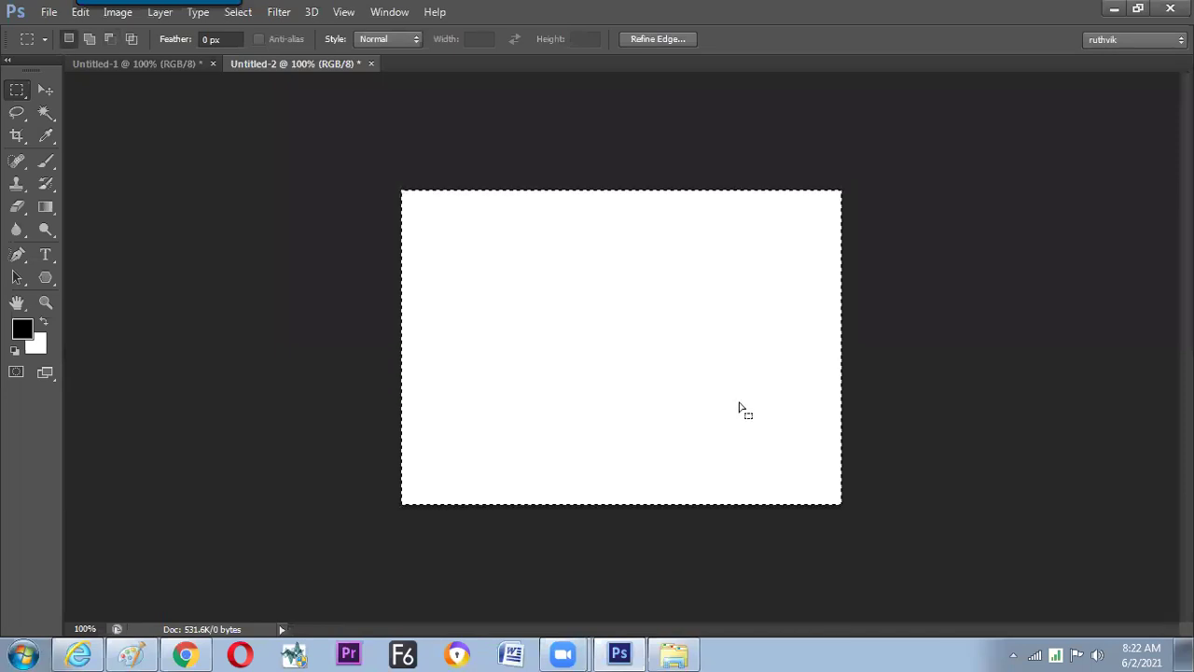
key("alt+BackSpace")
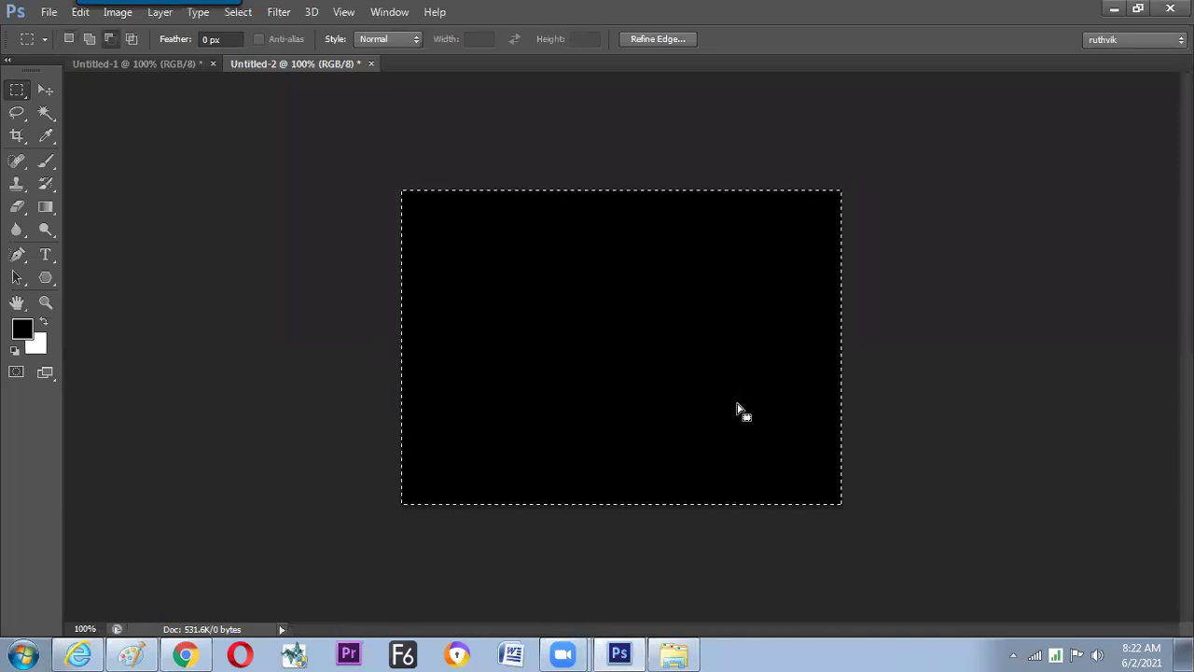
Fill the selected canvas with the white background color and deselect it.
key("ctrl+BackSpace")
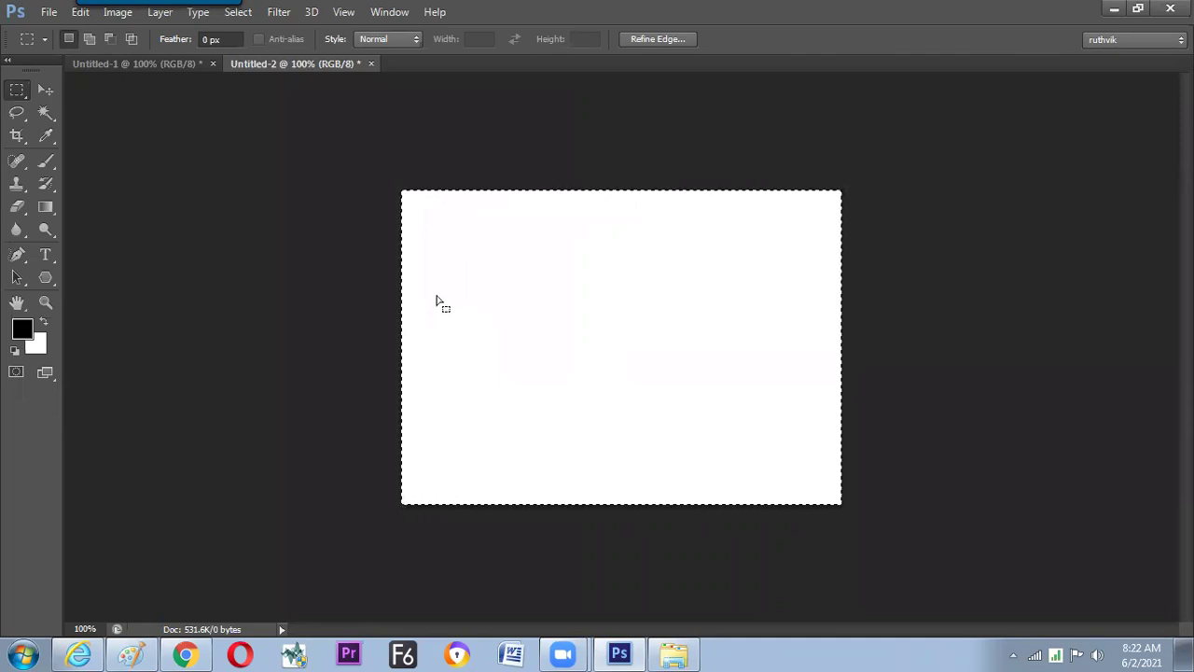
key("ctrl+d")
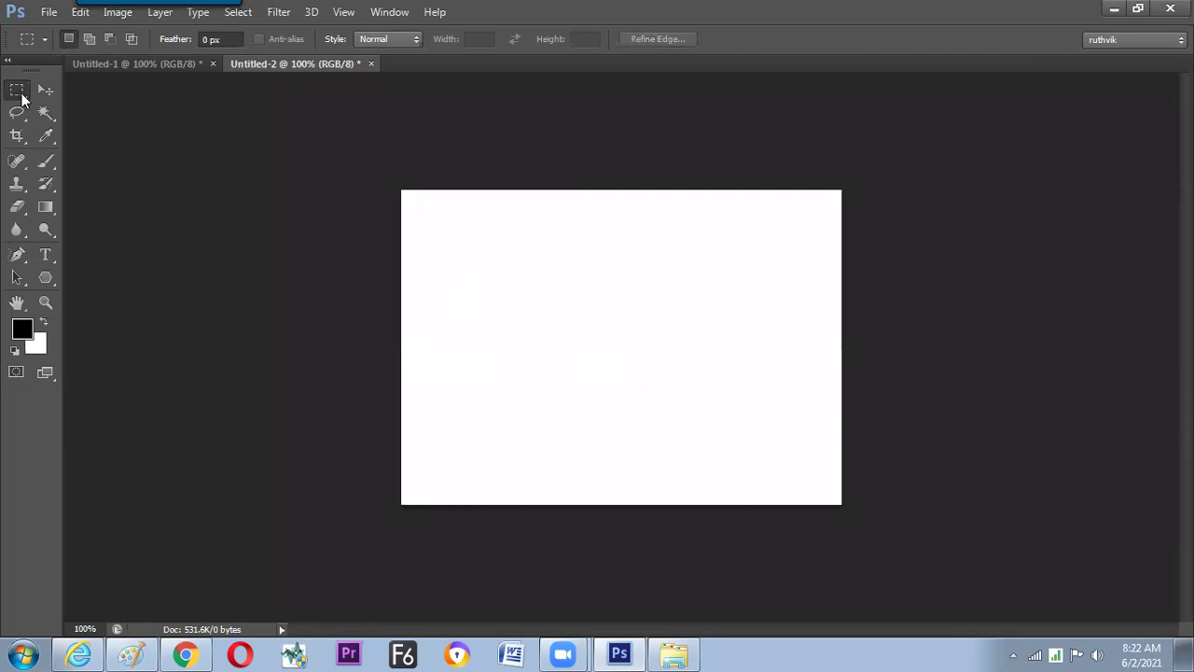
mouse_move(506, 279)
left_mouse_down()
mouse_move(551, 313)
mouse_move(540, 314)
left_mouse_up()
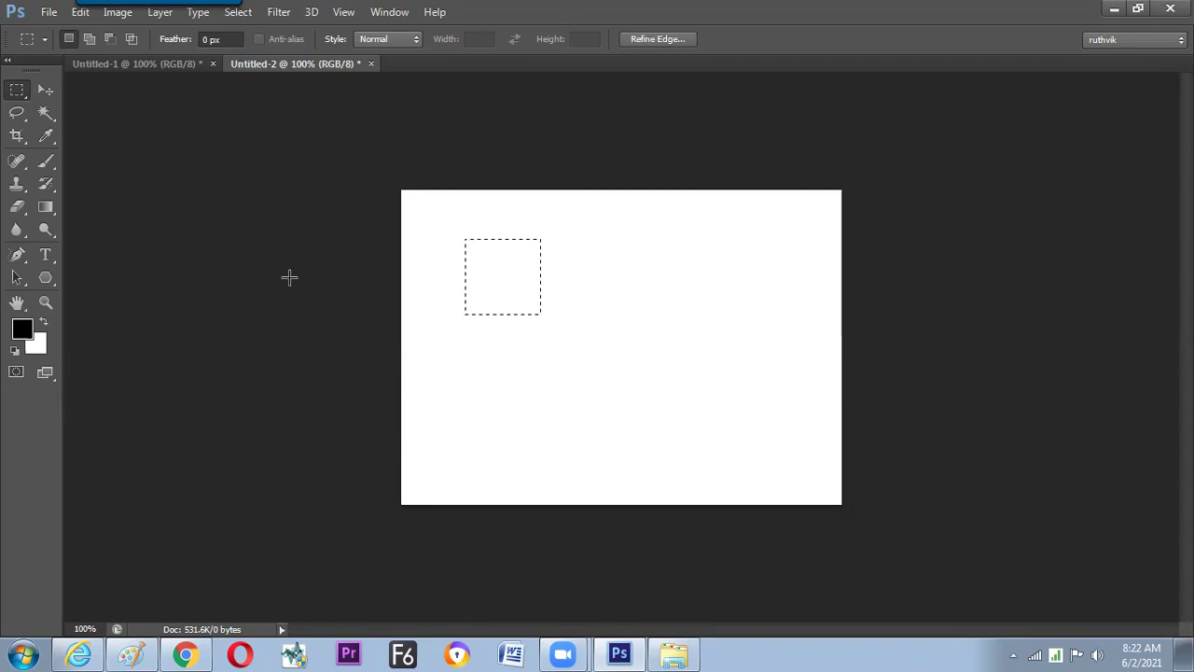
left_click(404, 288)
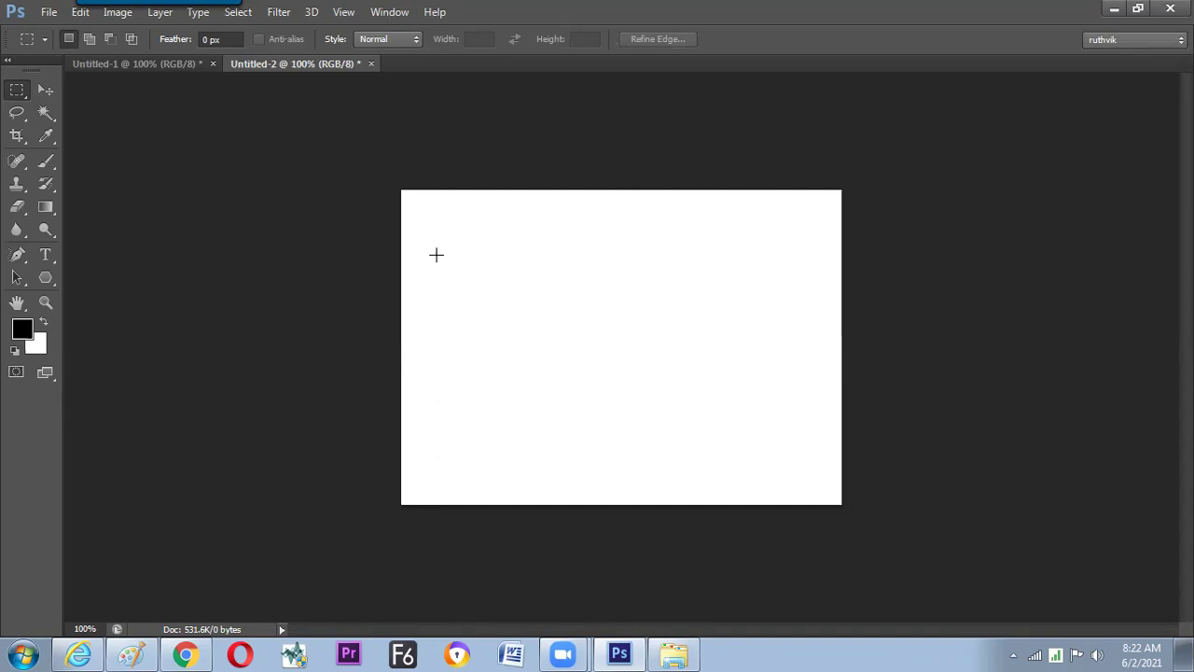
left_click_drag(381, 140, 887, 602)
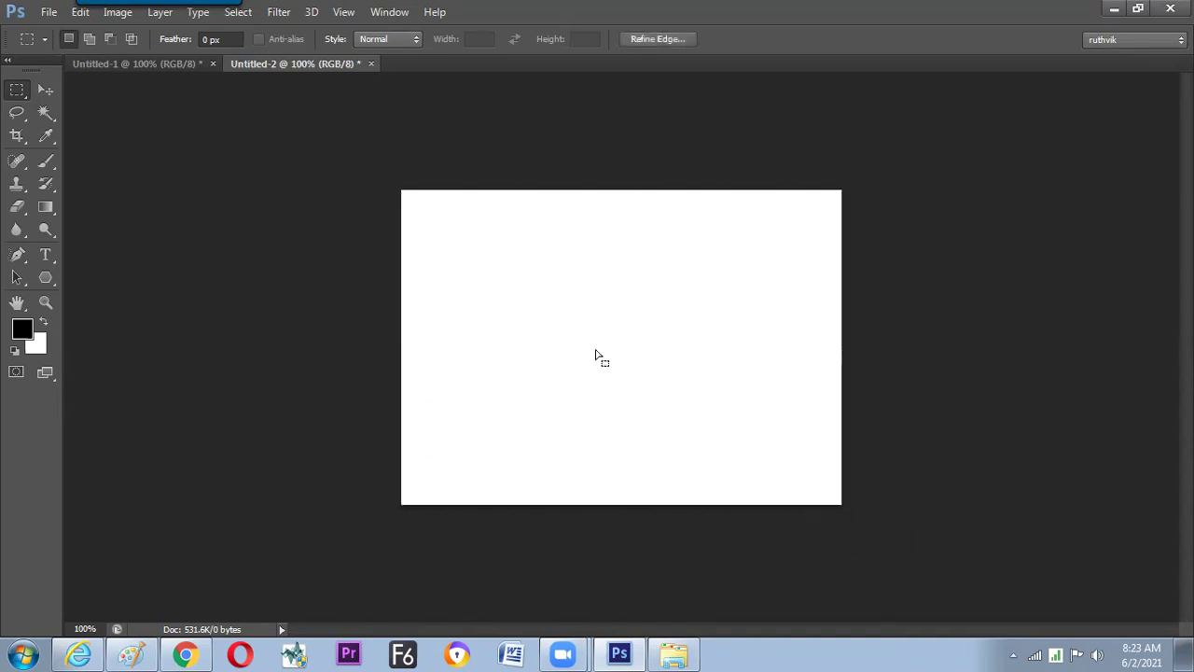
left_click(536, 289)
Make a tall rectangular selection about 0.6 by 2.9 inches near the canvas's left edge and start Transform Selection on it.
left_click_drag(467, 224, 504, 406)
key("alt+s")
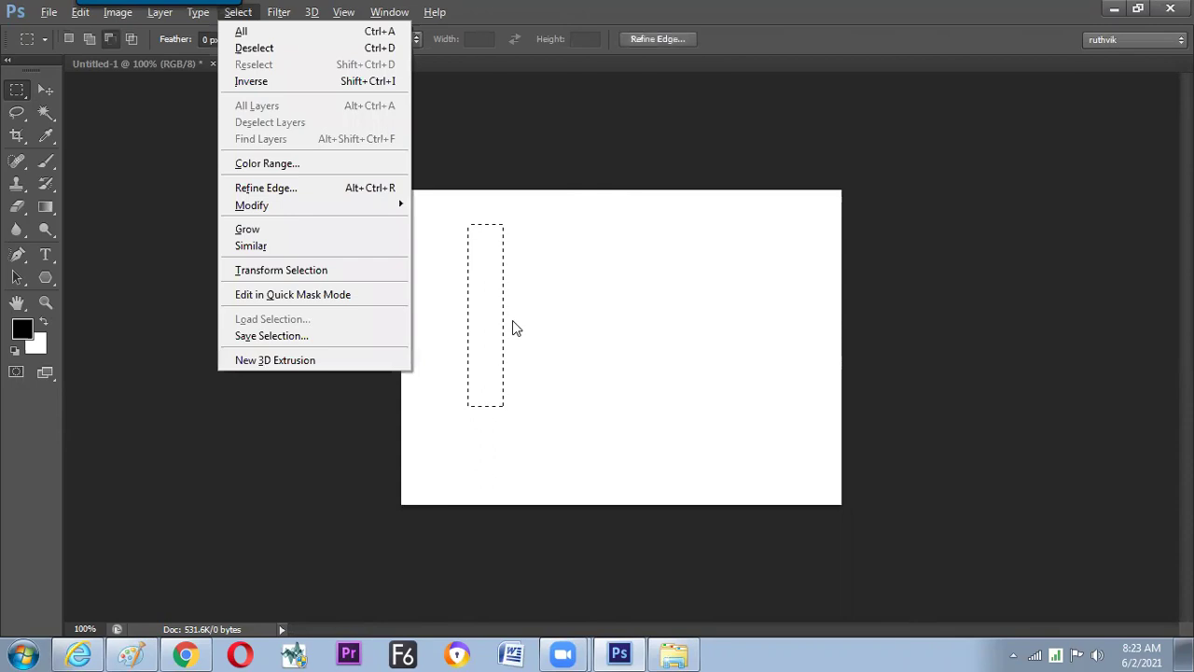
key("t")
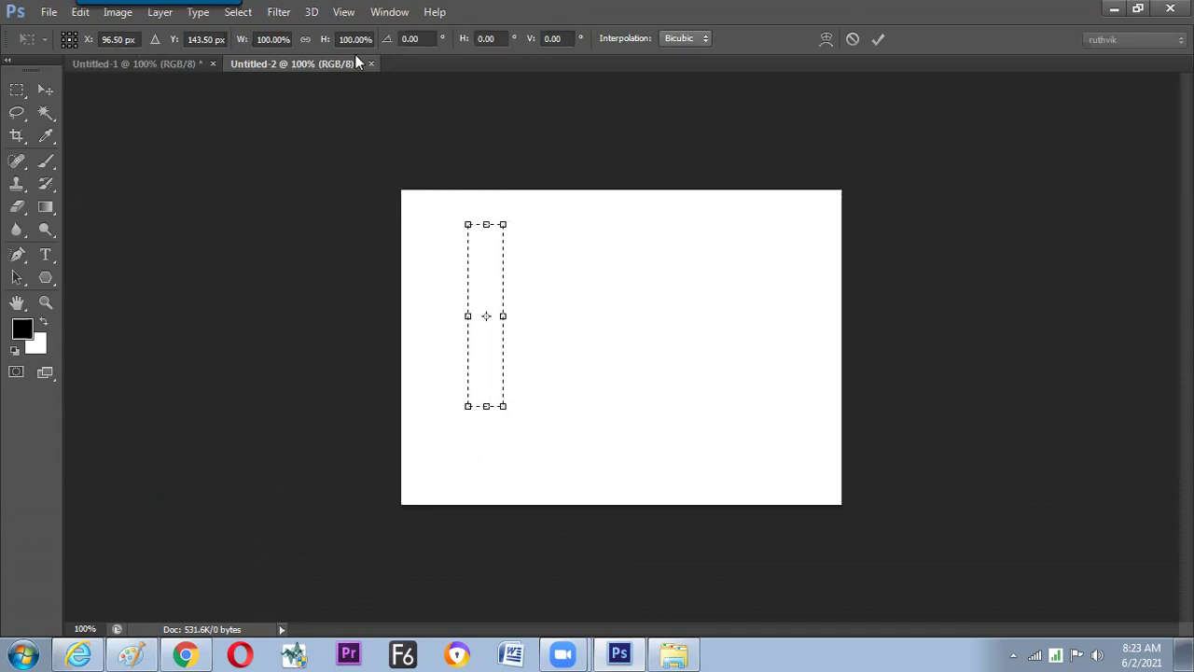
Show the rulers around the canvas.
left_click(340, 22)
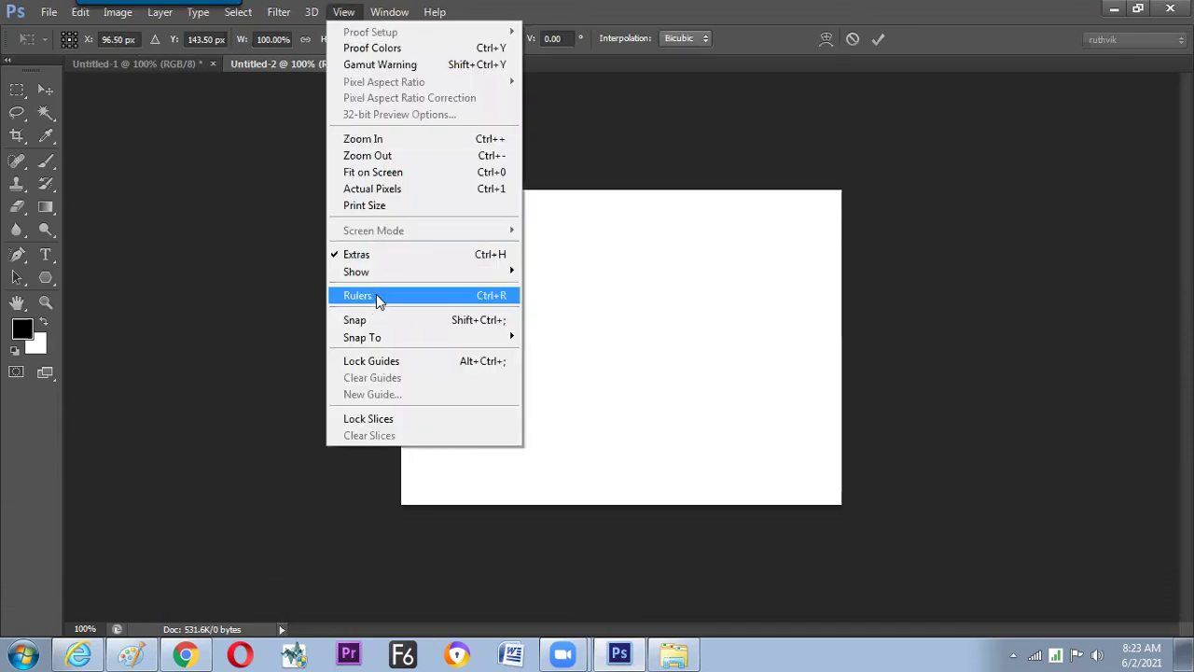
left_click(364, 295)
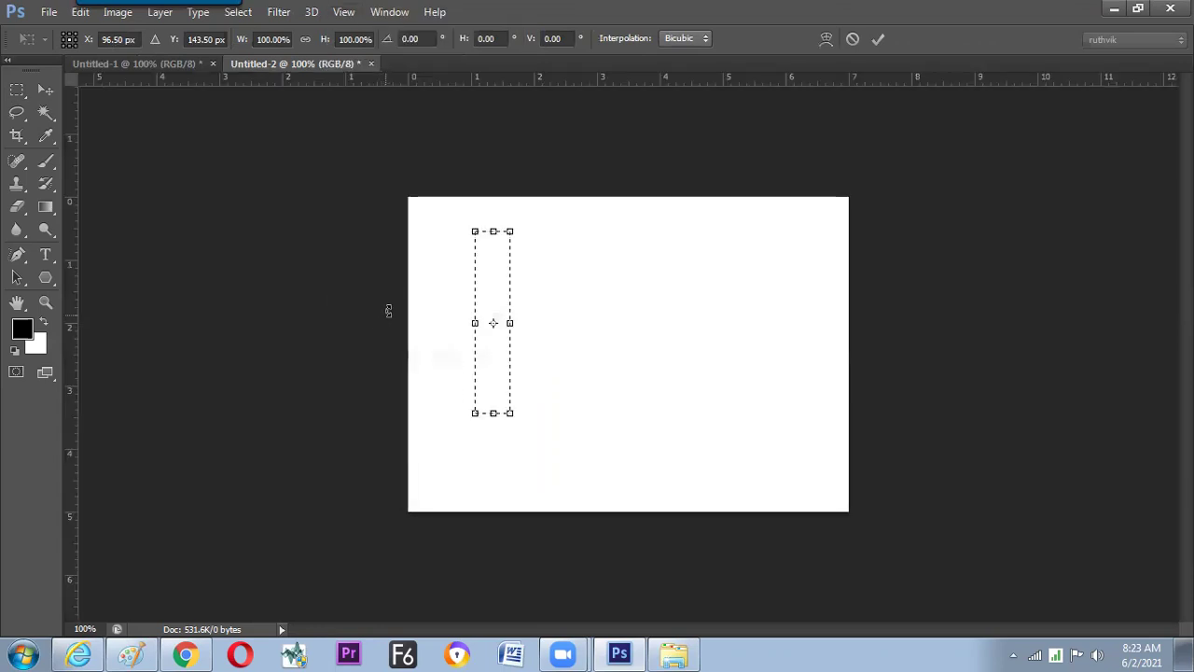
key("ctrl+plus")
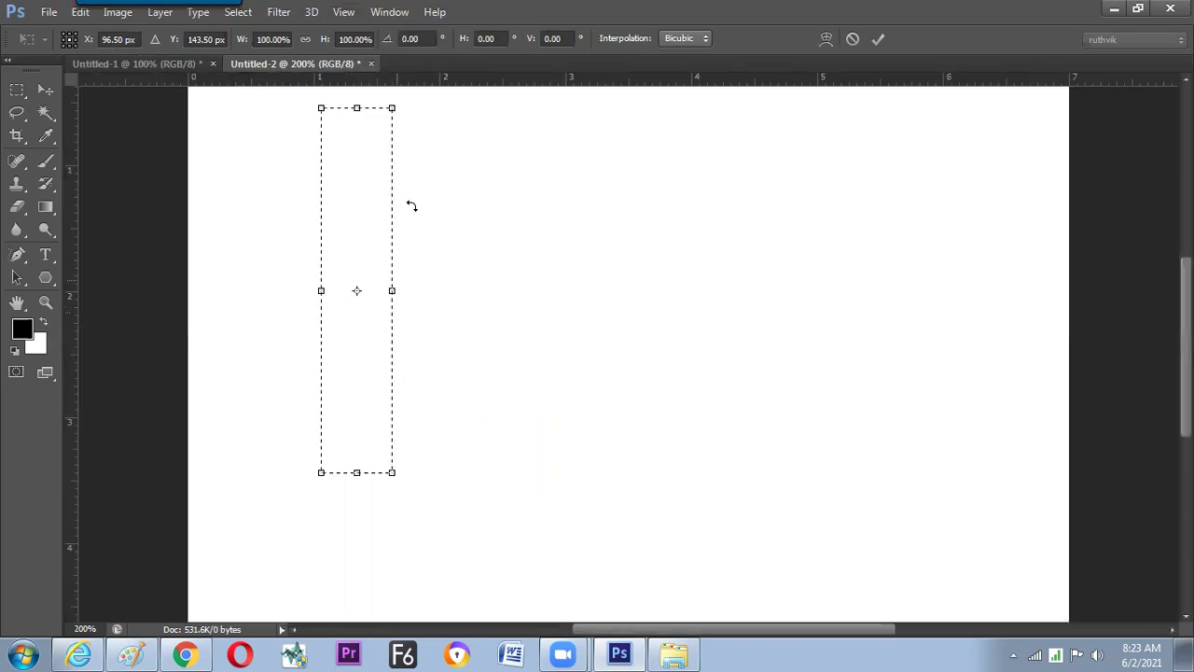
Cancel the selection transform and switch the ruler units to centimeters, finishing on millimeters.
right_click(469, 82)
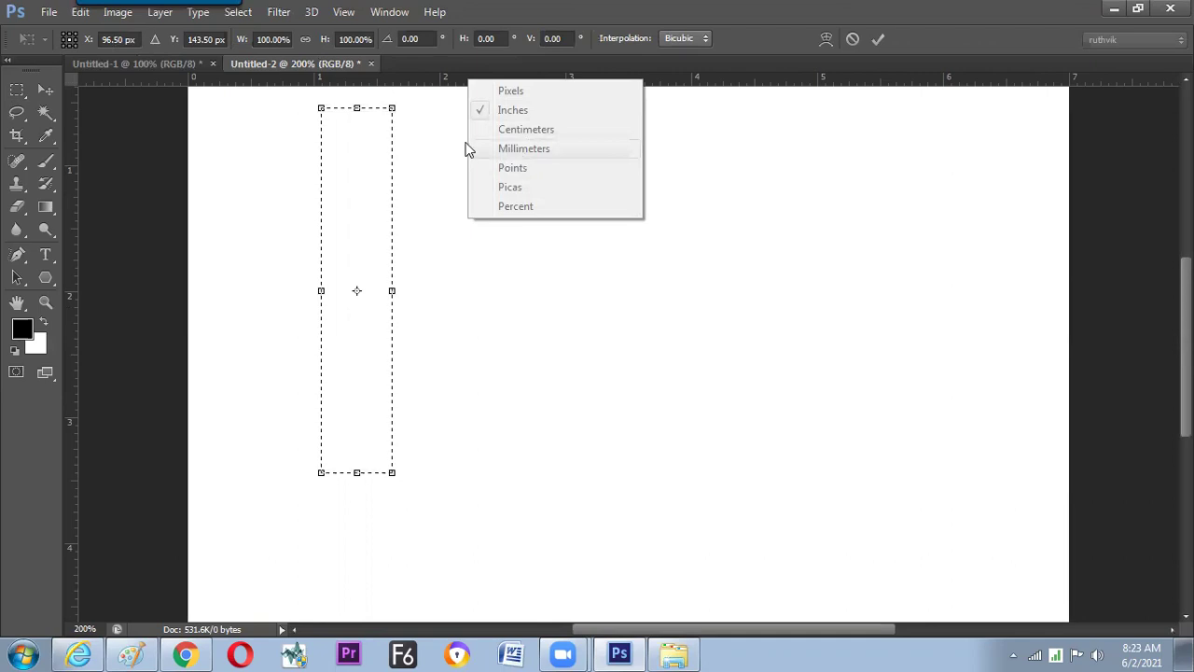
key("Escape")
key("Escape")
right_click(474, 81)
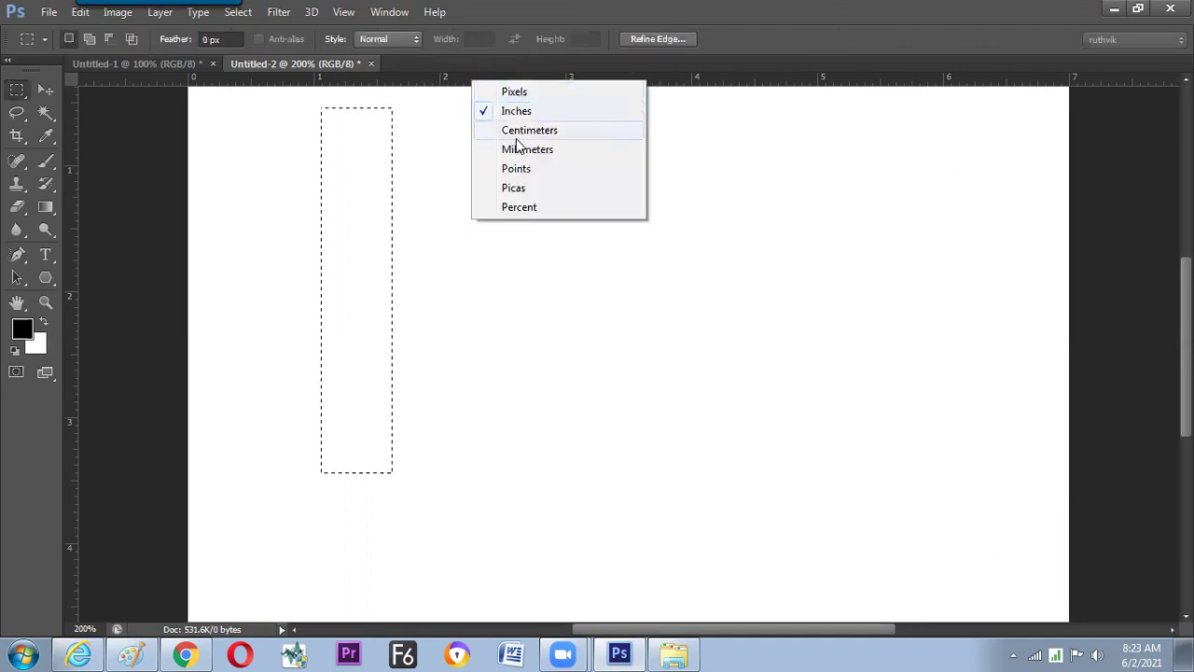
left_click(518, 134)
right_click(476, 89)
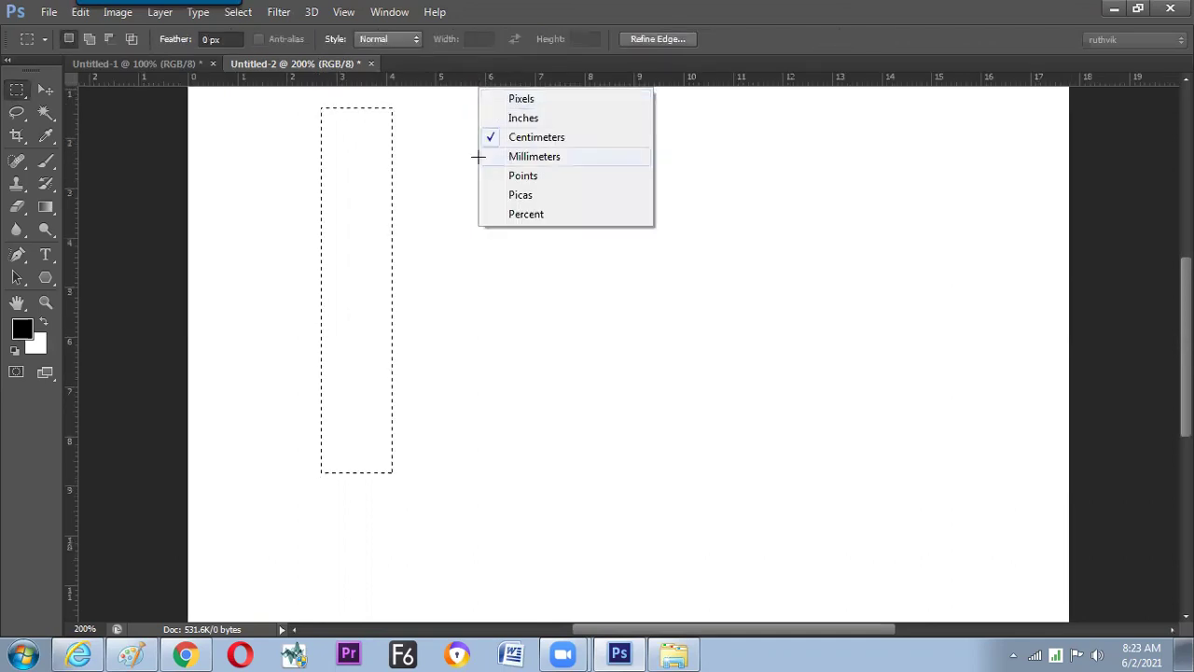
left_click(478, 156)
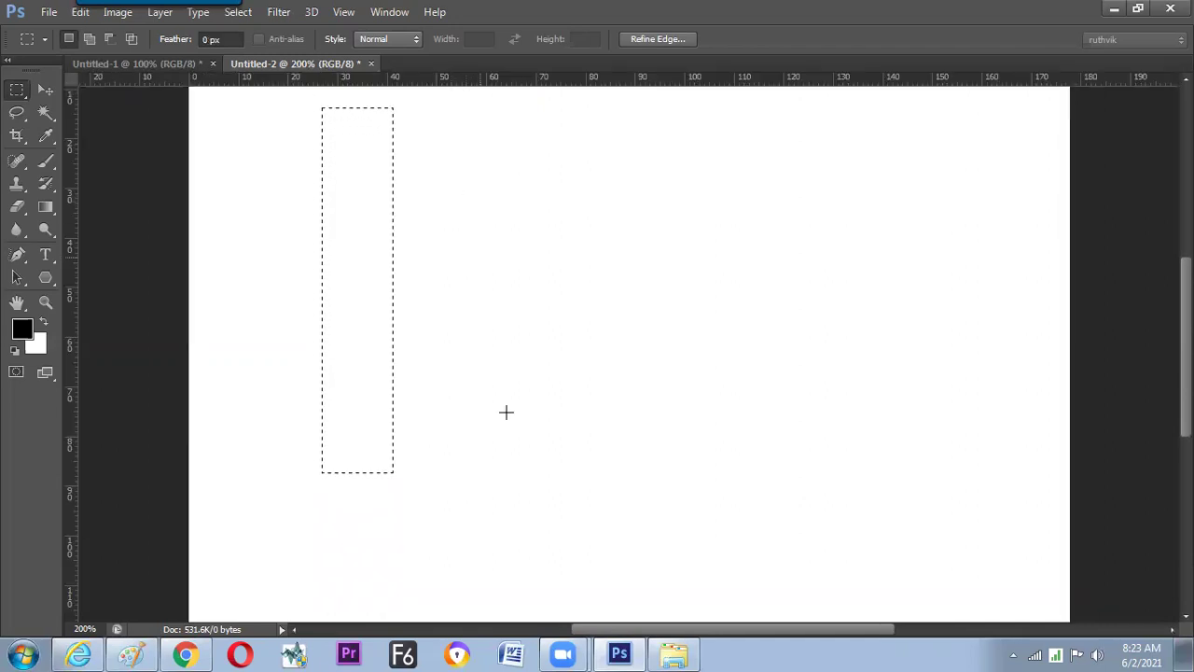
Switch to Paint and handwrite a boxed "Ctrl+R" labelled "Ruler", with "View" above it and "cm/mm/inch" beside it.
key("alt+Tab")
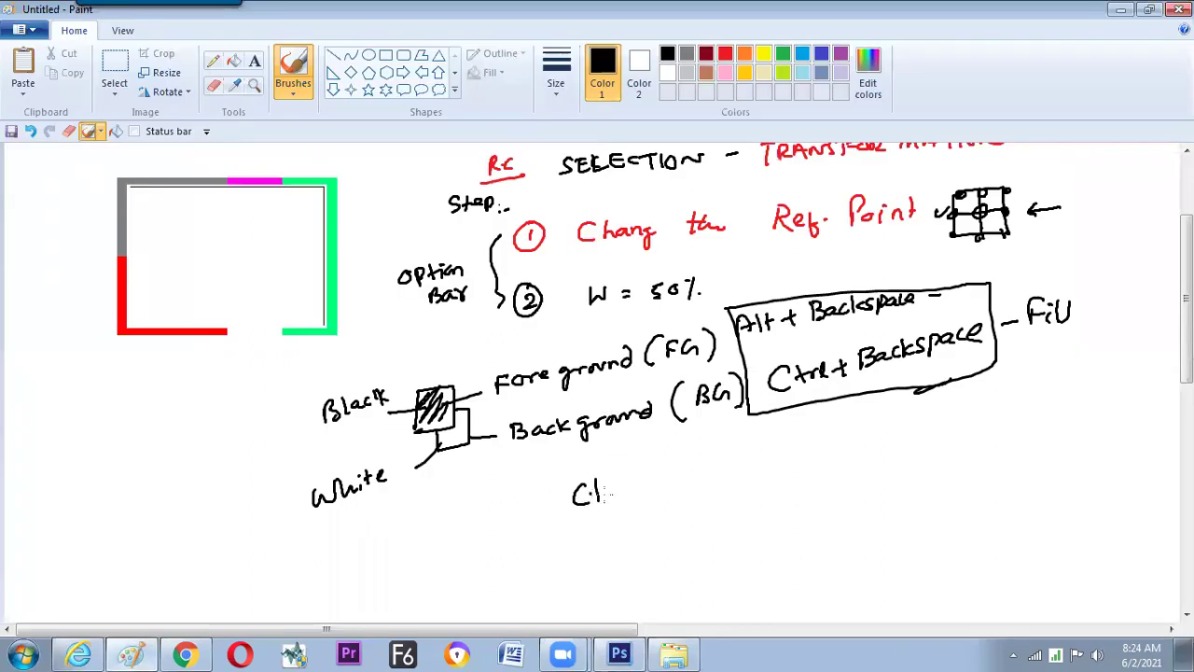
left_click_drag(639, 483, 651, 486)
mouse_move(558, 482)
left_mouse_down()
mouse_move(677, 515)
mouse_move(544, 487)
left_mouse_up()
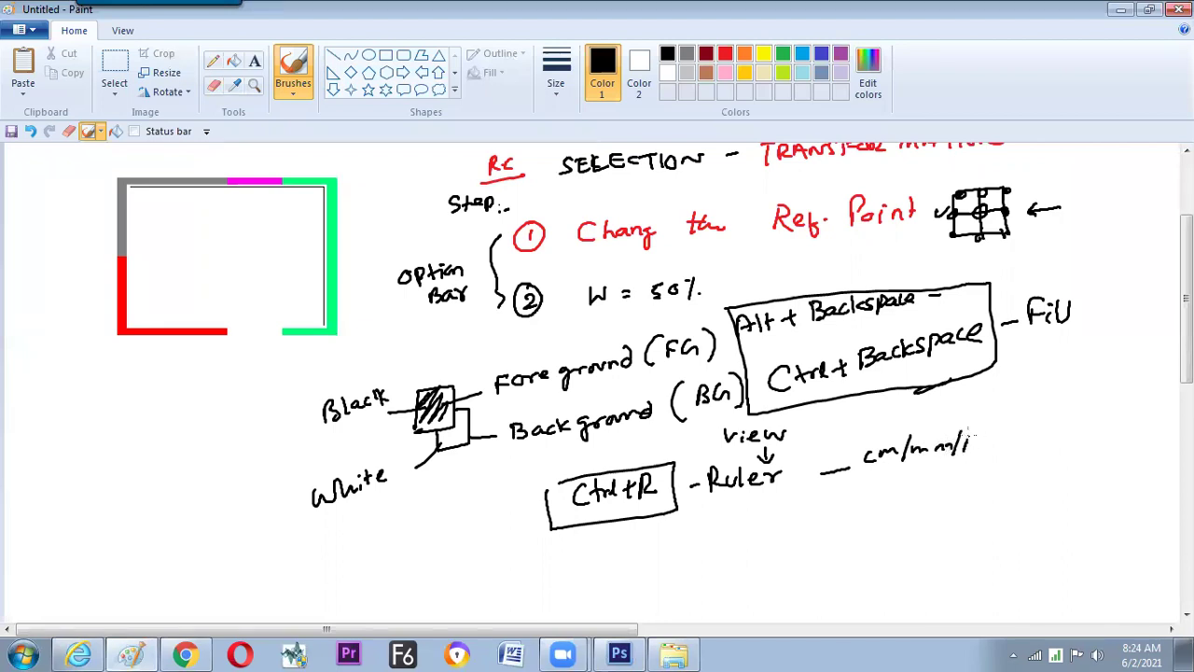
Switch to Photoshop and show the grid over the canvas.
key("alt+Tab")
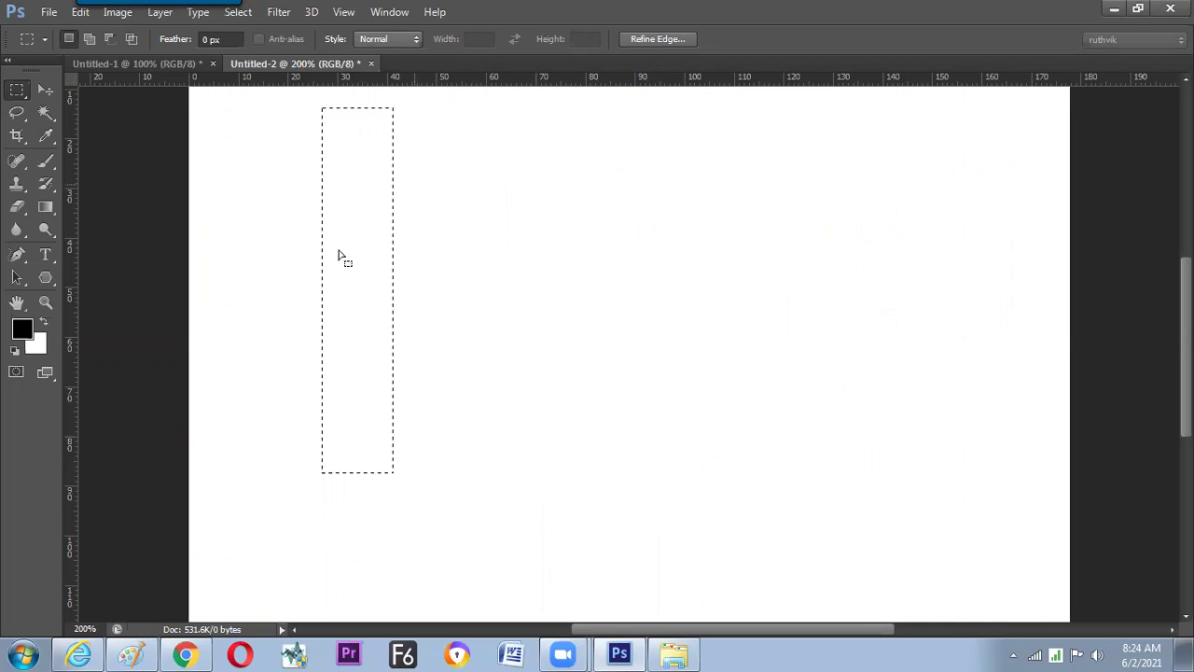
left_click(343, 12)
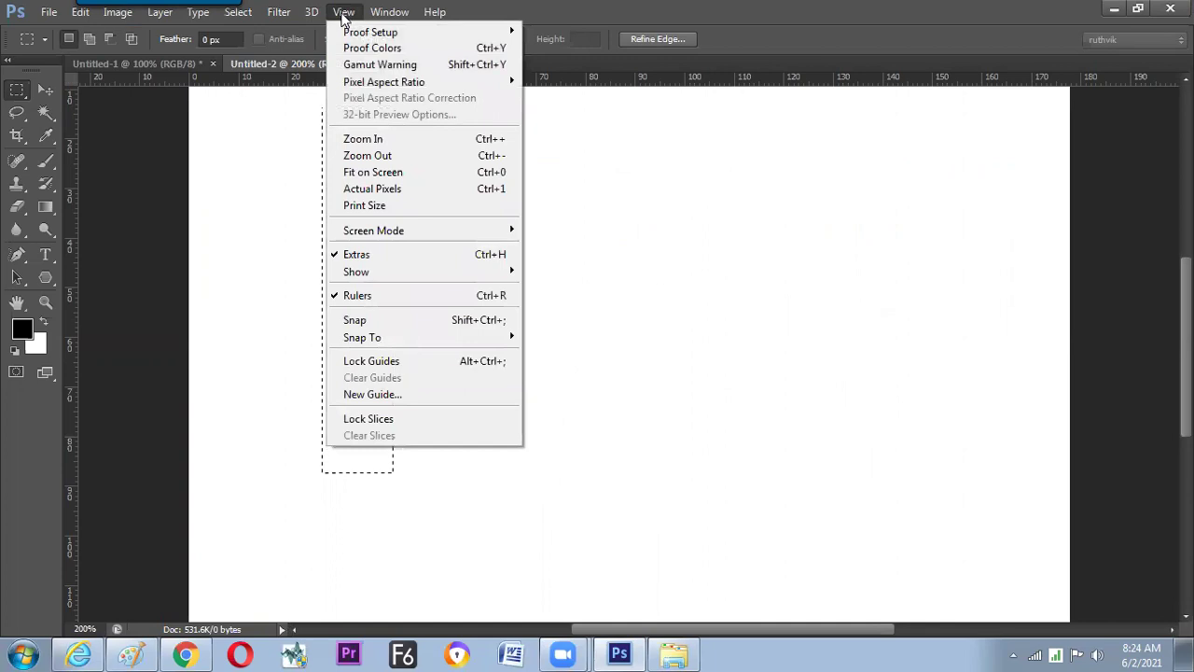
mouse_move(371, 274)
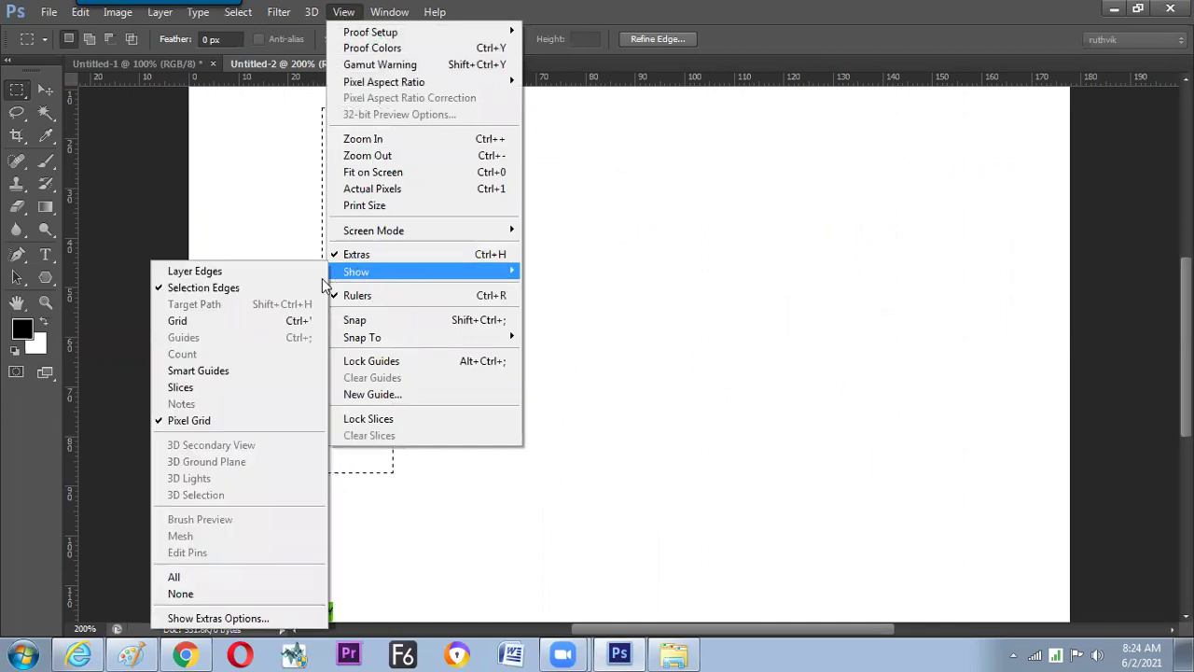
left_click(277, 320)
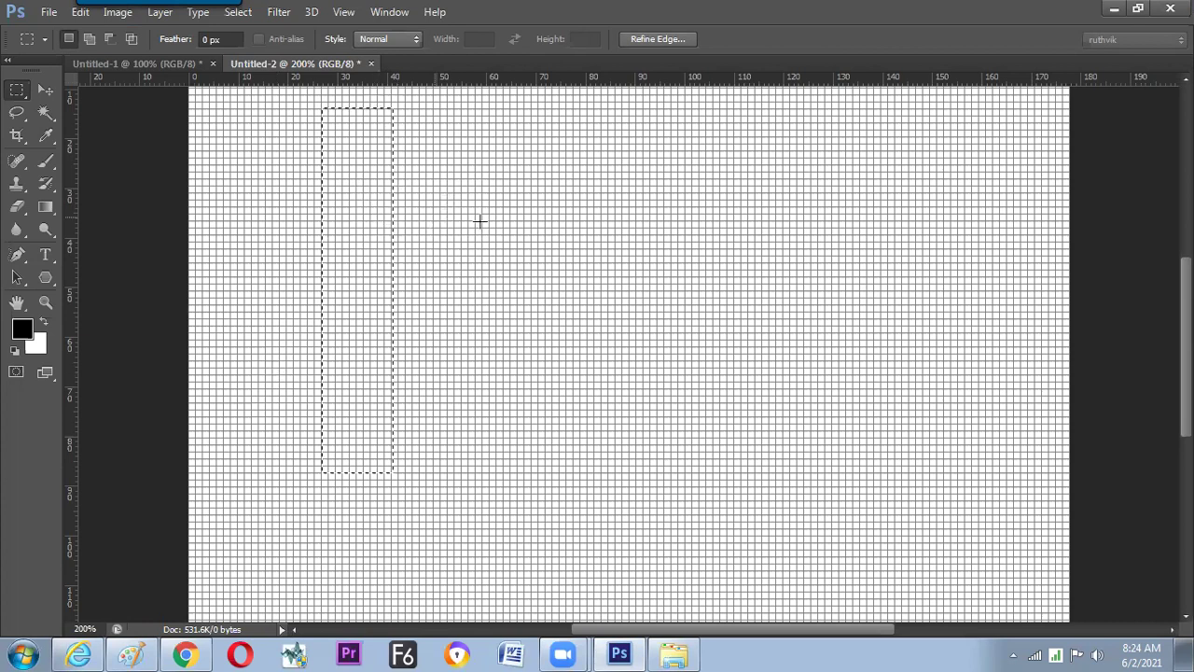
left_click(343, 12)
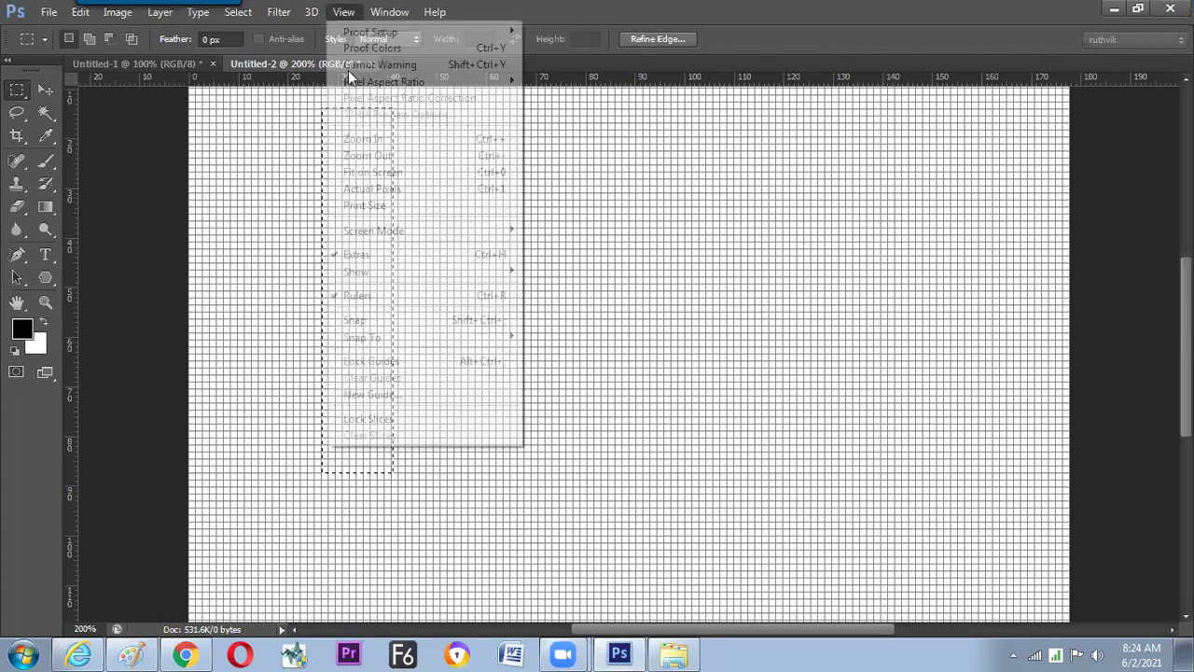
mouse_move(373, 271)
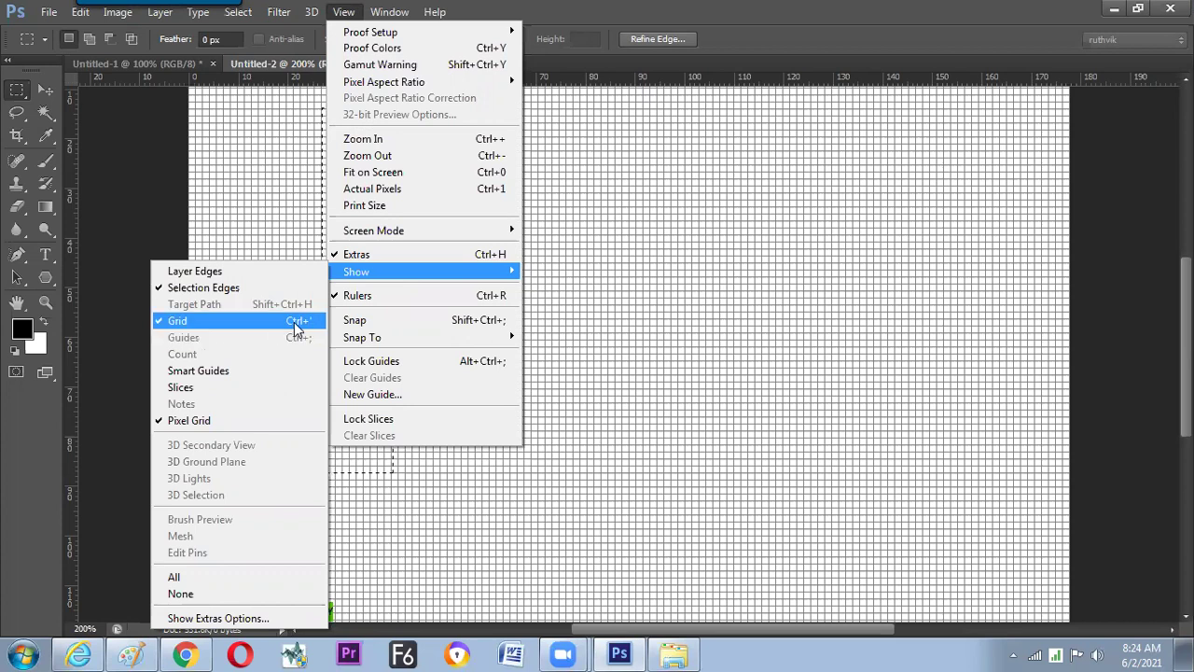
left_click(721, 299)
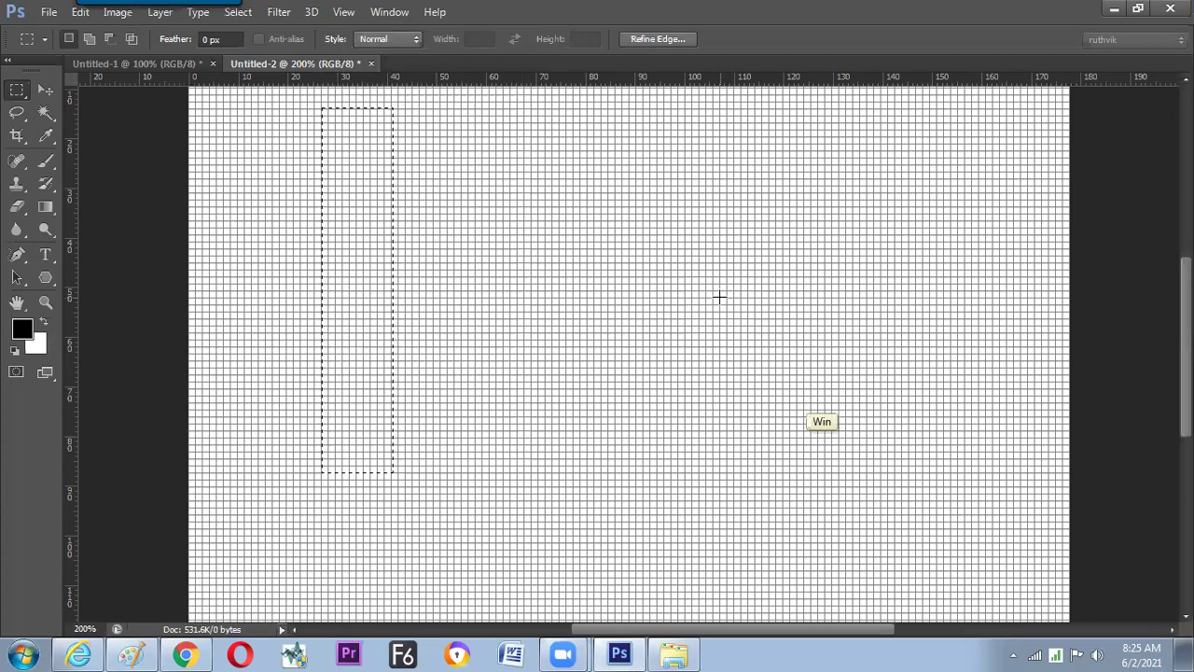
Open the Windows On-Screen Keyboard over the Photoshop canvas.
key("super")
type("w")
key("Escape")
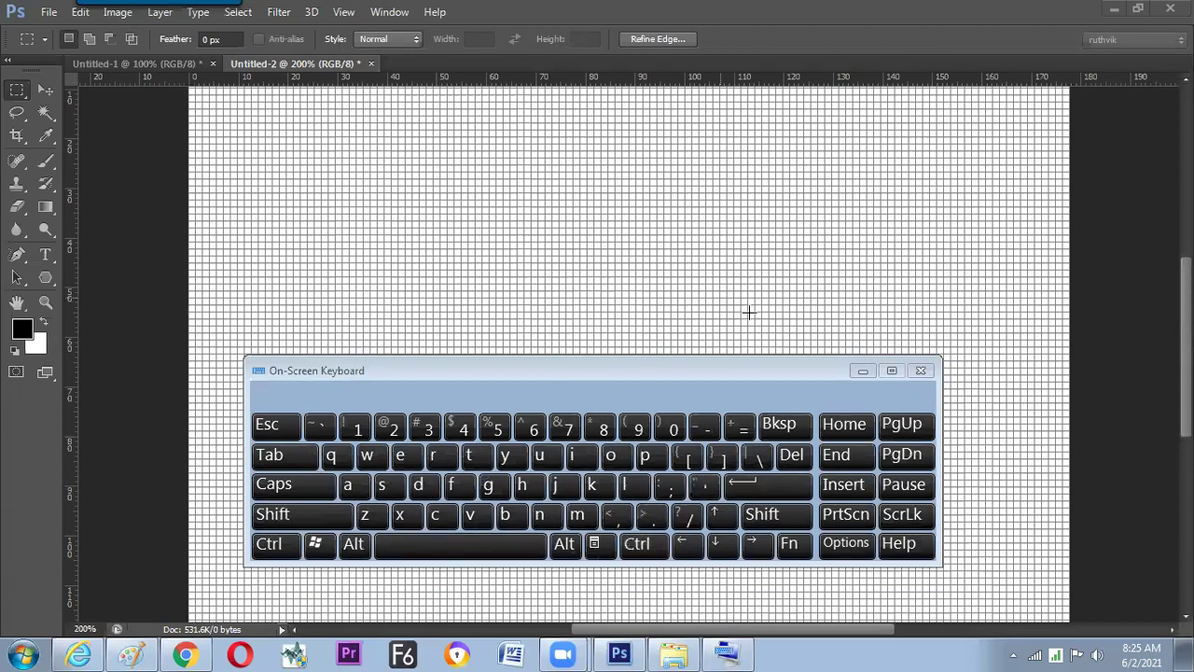
Toggle the grid off and back on with the On-Screen Keyboard, and do the same for the rulers.
left_click(653, 545)
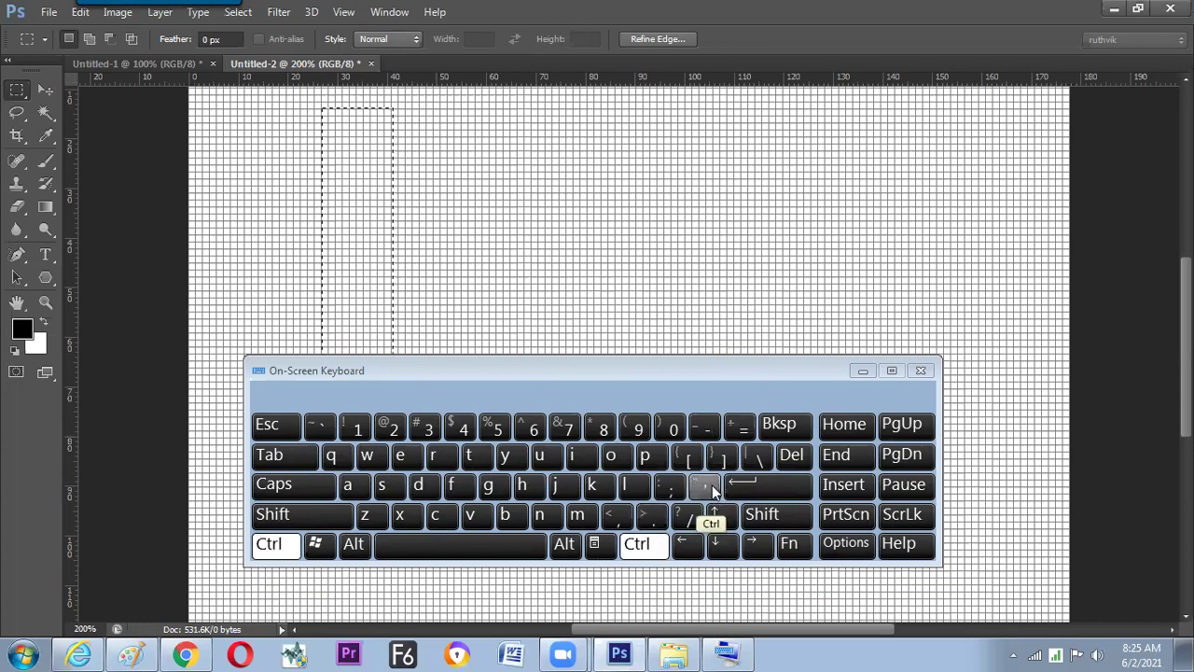
left_click(709, 486)
left_click(647, 549)
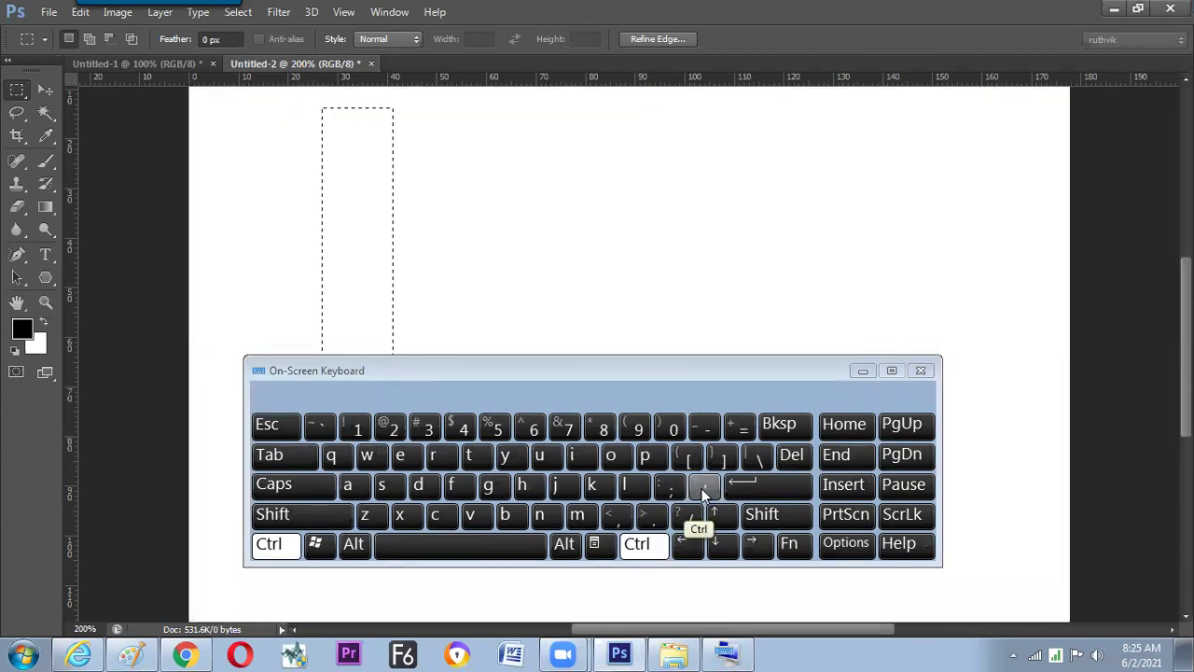
left_click(706, 486)
left_click(652, 549)
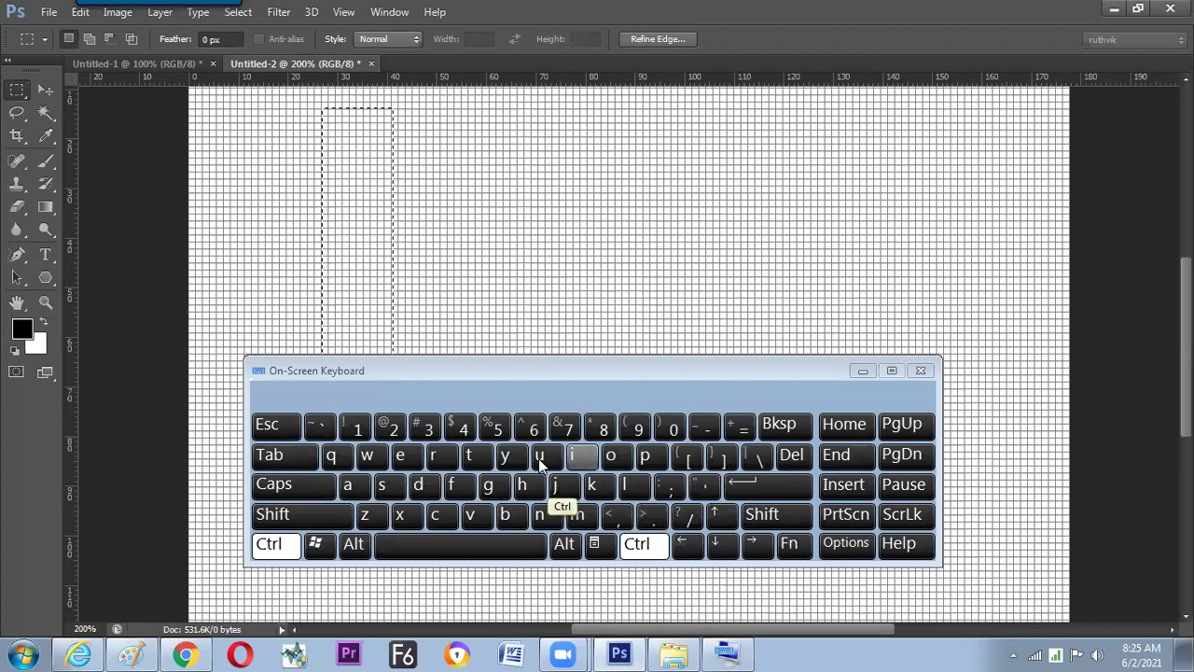
left_click(433, 455)
left_click(637, 547)
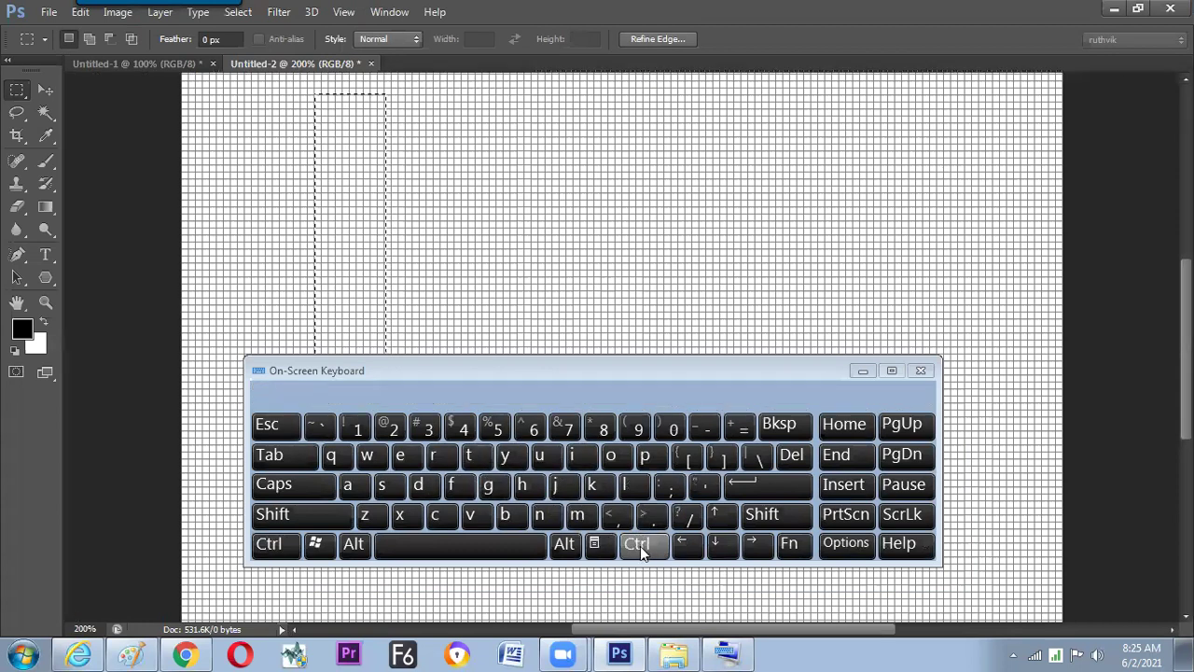
left_click(435, 455)
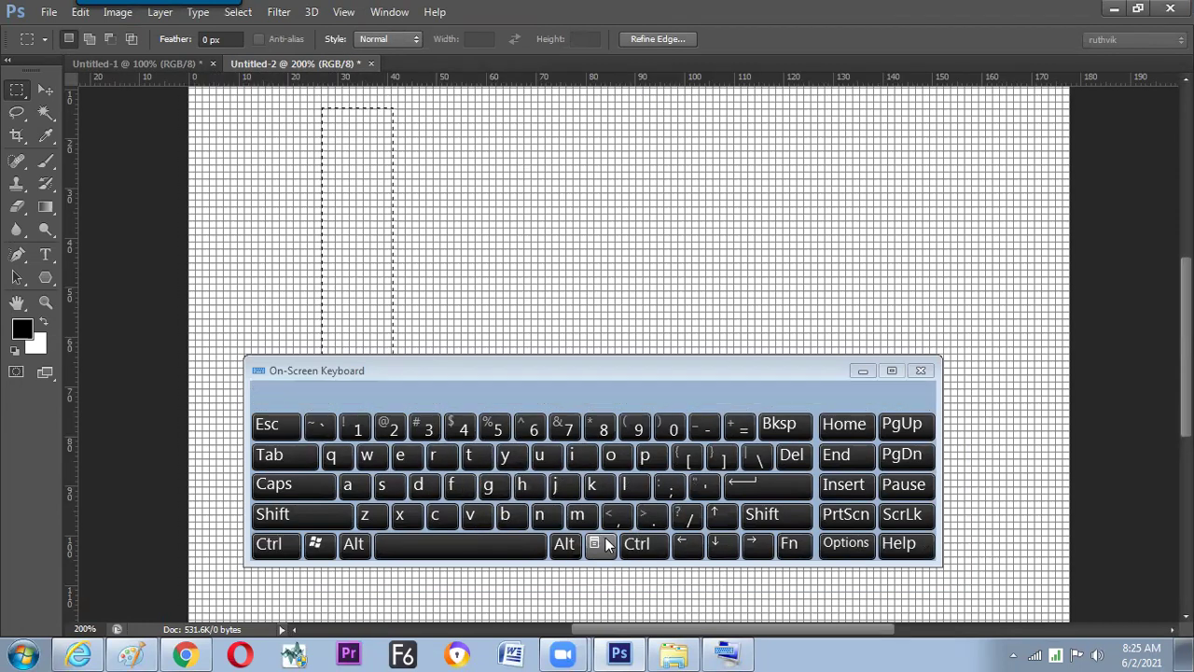
Switch to Paint, move the On-Screen Keyboard off the notes, and handwrite a boxed "Ctrl+'" labelled "Grid" below the ruler note.
key("alt+Tab")
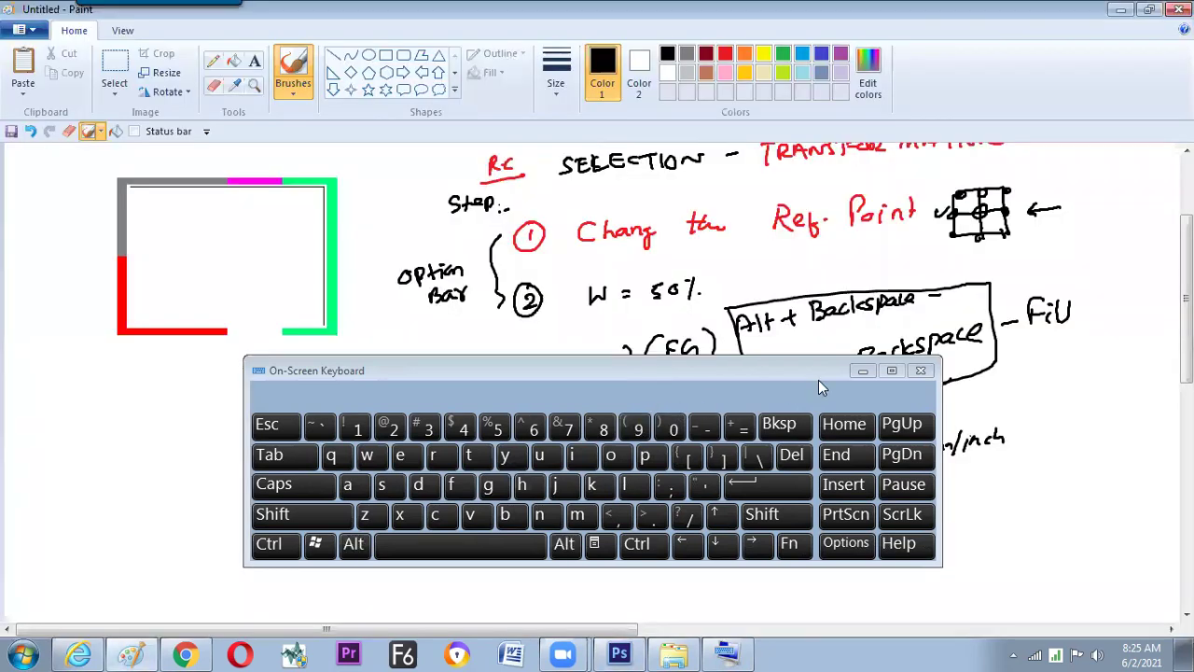
left_click_drag(756, 376, 299, 490)
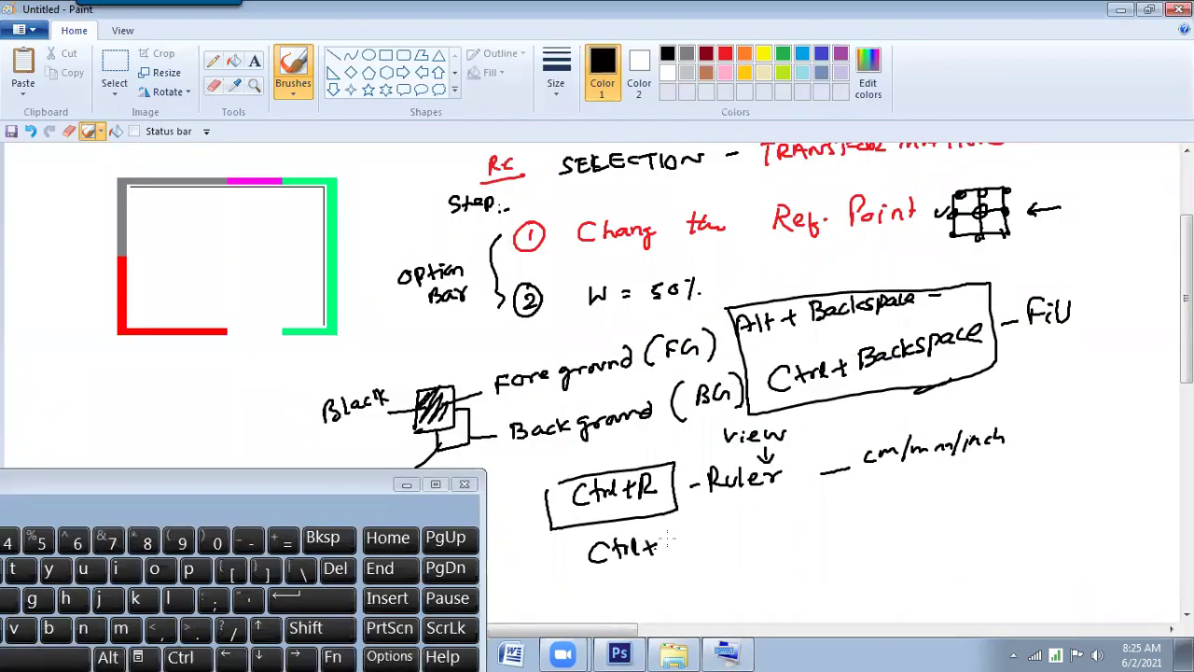
left_click_drag(579, 543, 687, 554)
mouse_move(585, 521)
left_mouse_down()
mouse_move(684, 554)
mouse_move(720, 538)
left_mouse_up()
left_click_drag(739, 516, 744, 533)
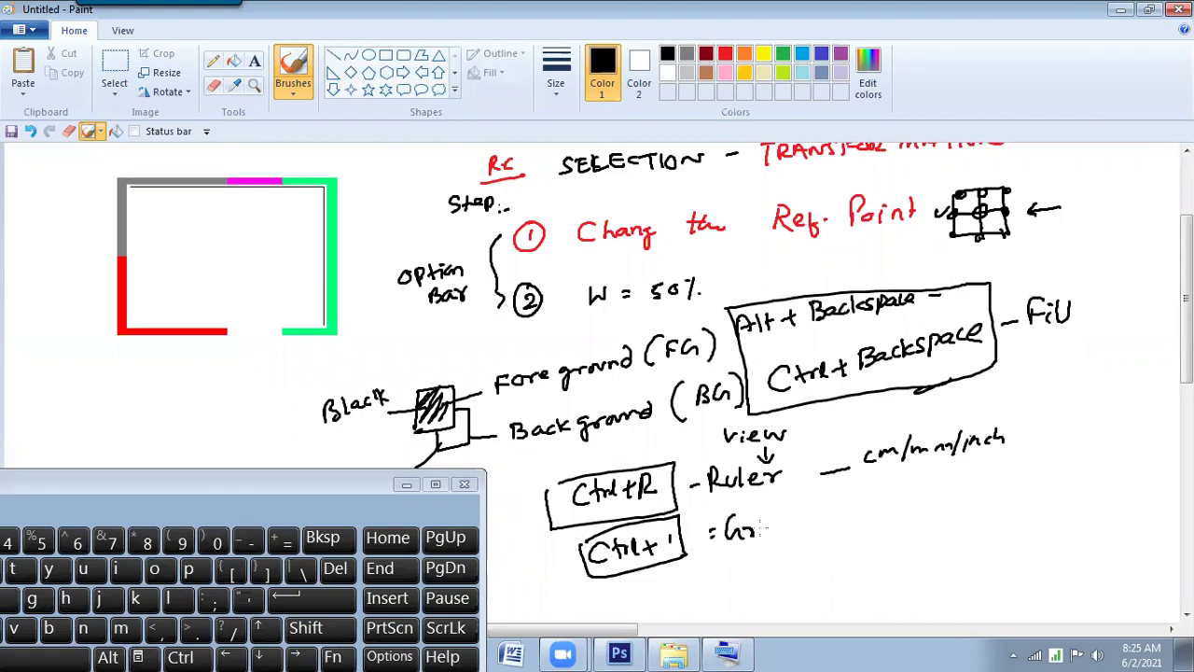
Draw an arrow from "View" down to "Grid" and a box around "cm/mm/inch" before switching to Photoshop.
left_click_drag(792, 451, 793, 506)
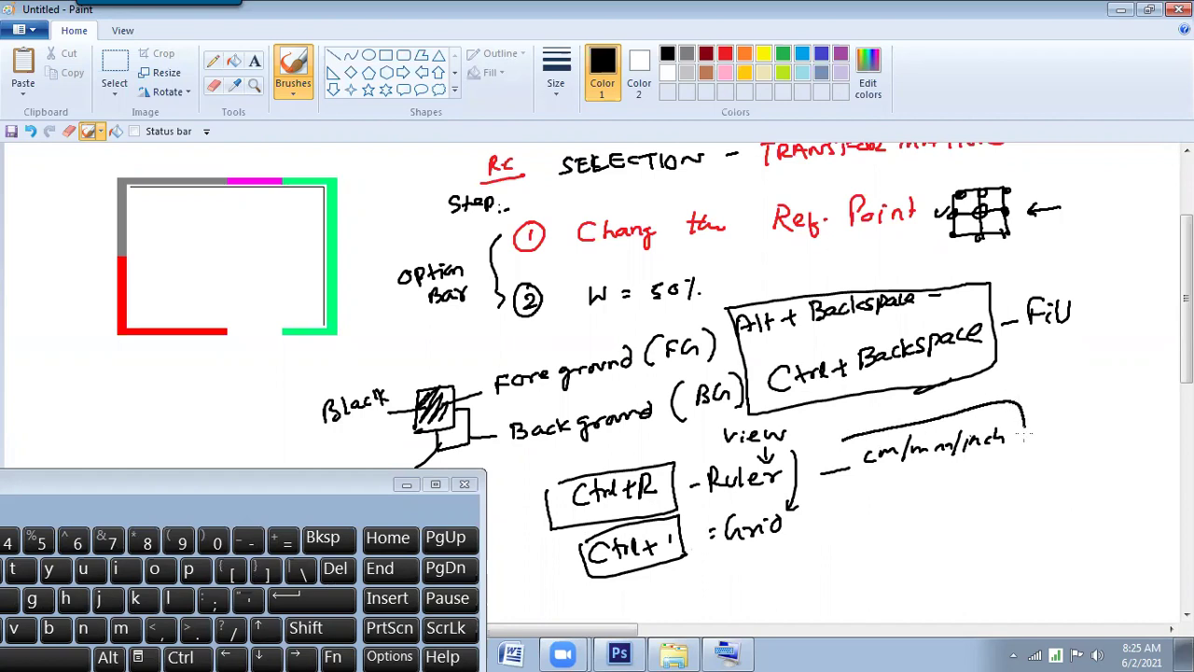
mouse_move(938, 475)
left_mouse_down()
mouse_move(854, 490)
mouse_move(846, 438)
left_mouse_up()
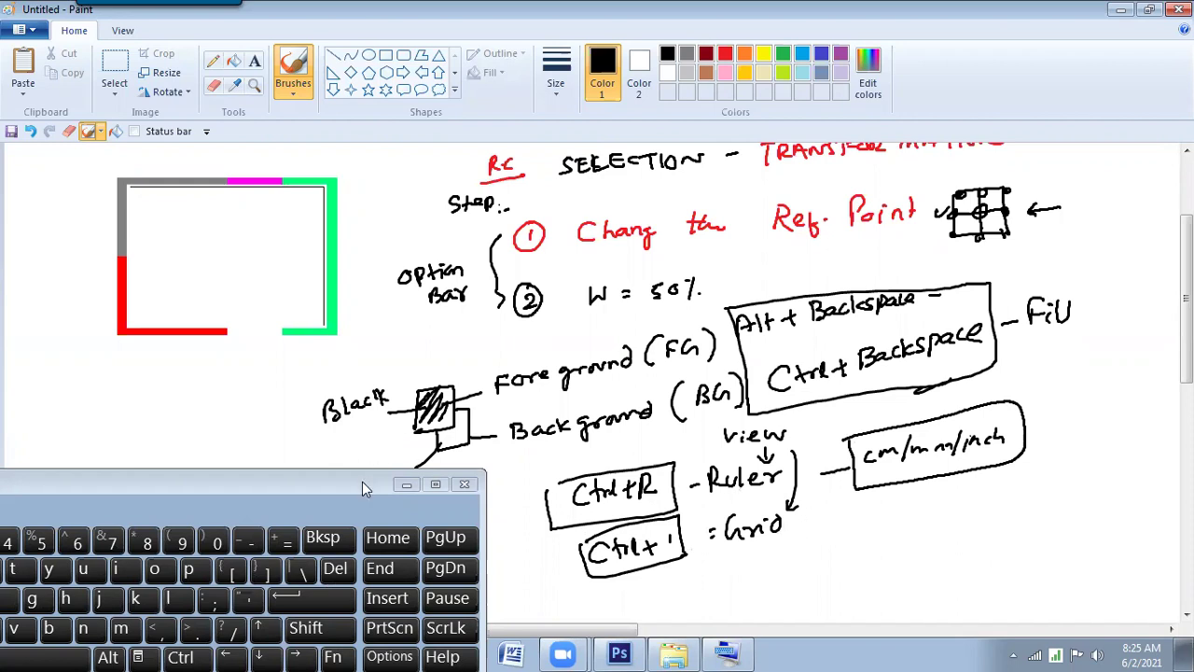
left_click_drag(440, 478, 534, 403)
key("alt+Tab")
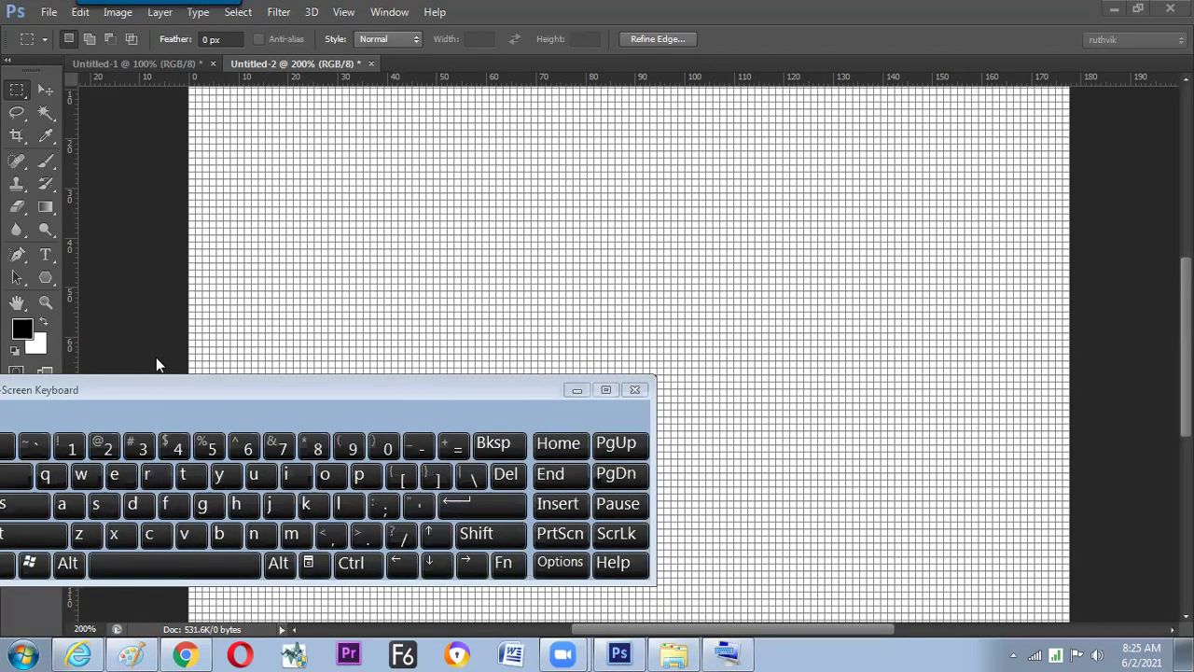
Move the On-Screen Keyboard aside, open Photoshop's General preferences, and minimize the keyboard.
left_click_drag(154, 386, 649, 285)
key("alt+Tab")
key("alt+Tab")
left_click(80, 12)
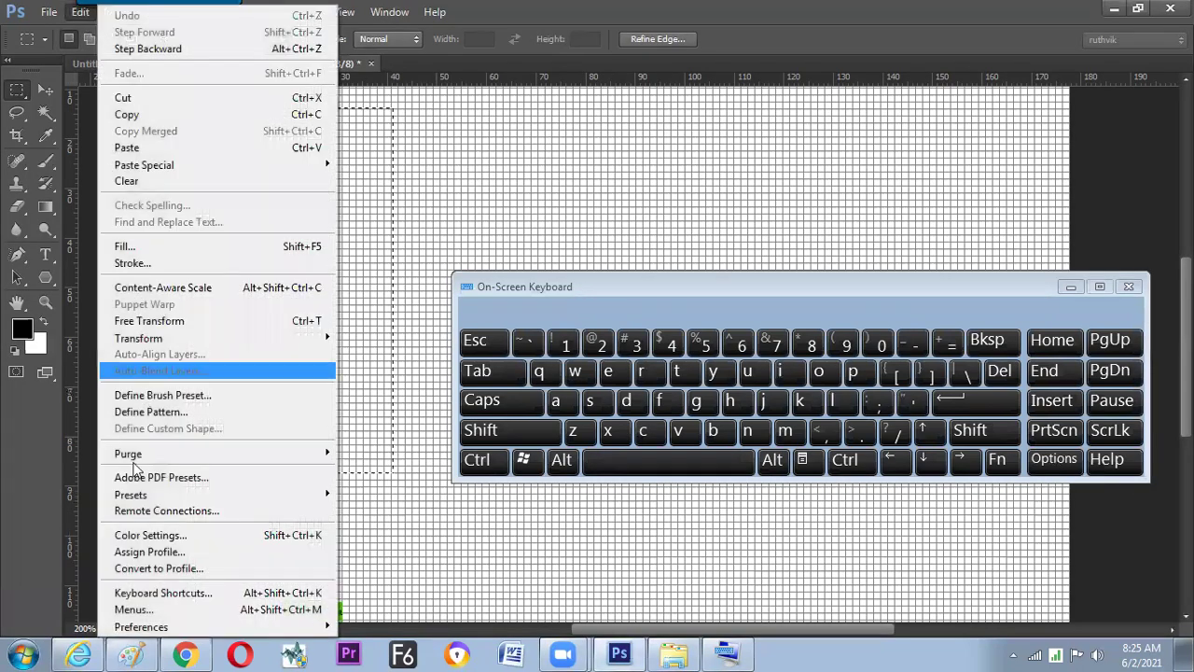
mouse_move(140, 626)
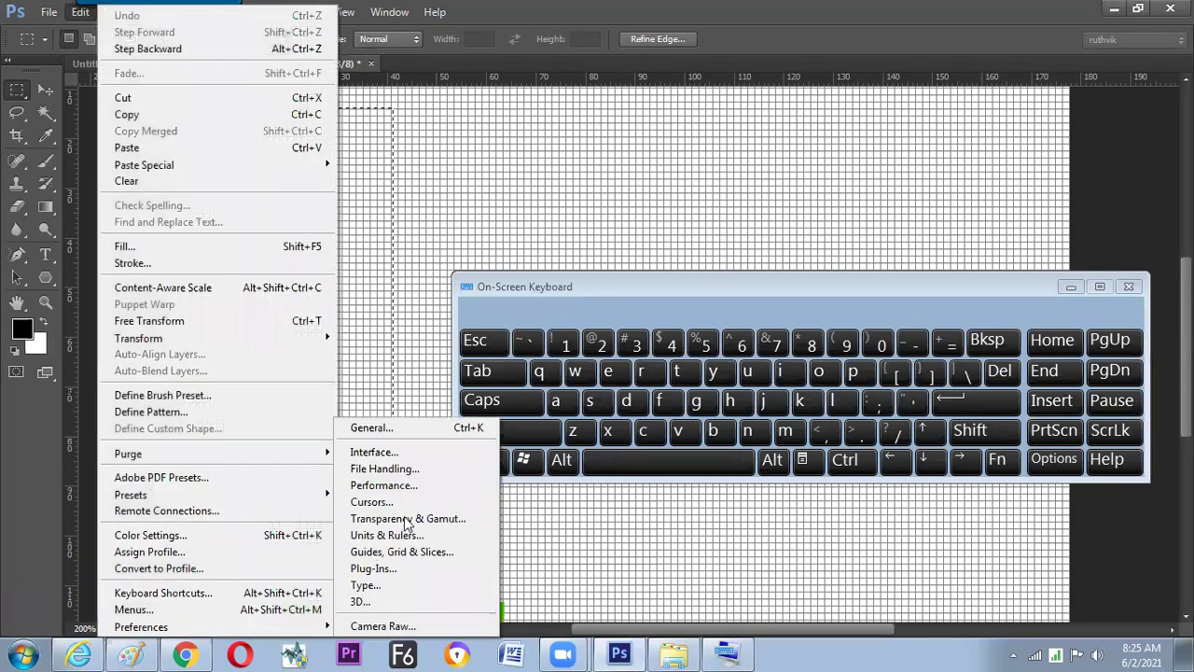
left_click(441, 428)
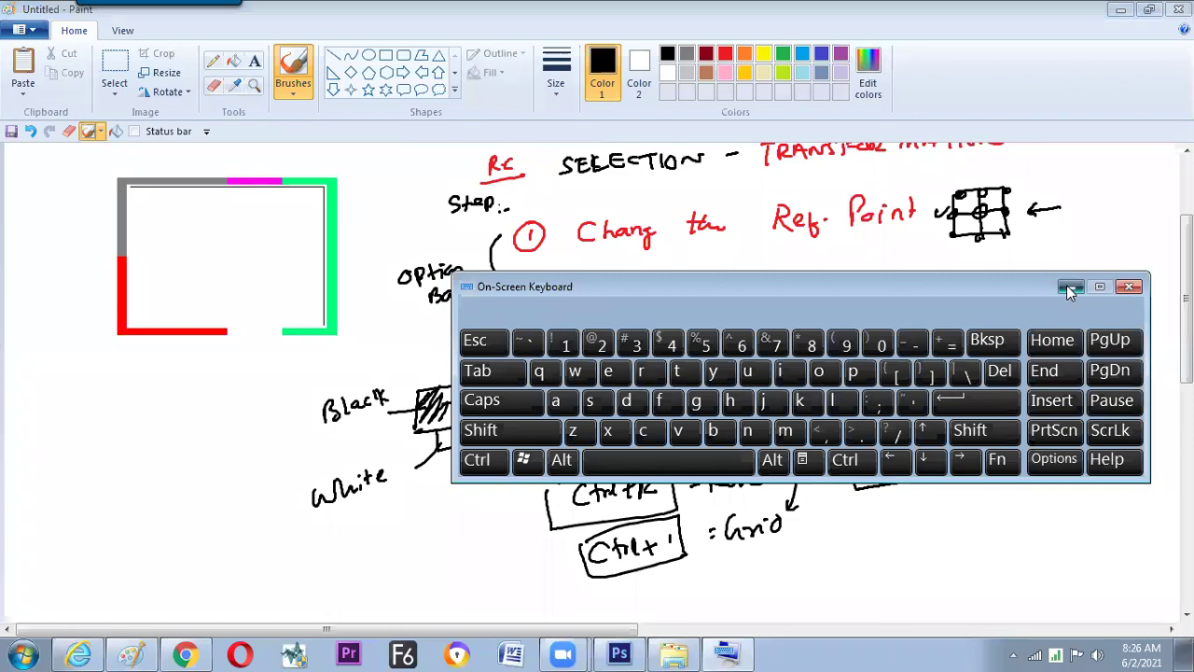
left_click(1071, 288)
left_click(620, 653)
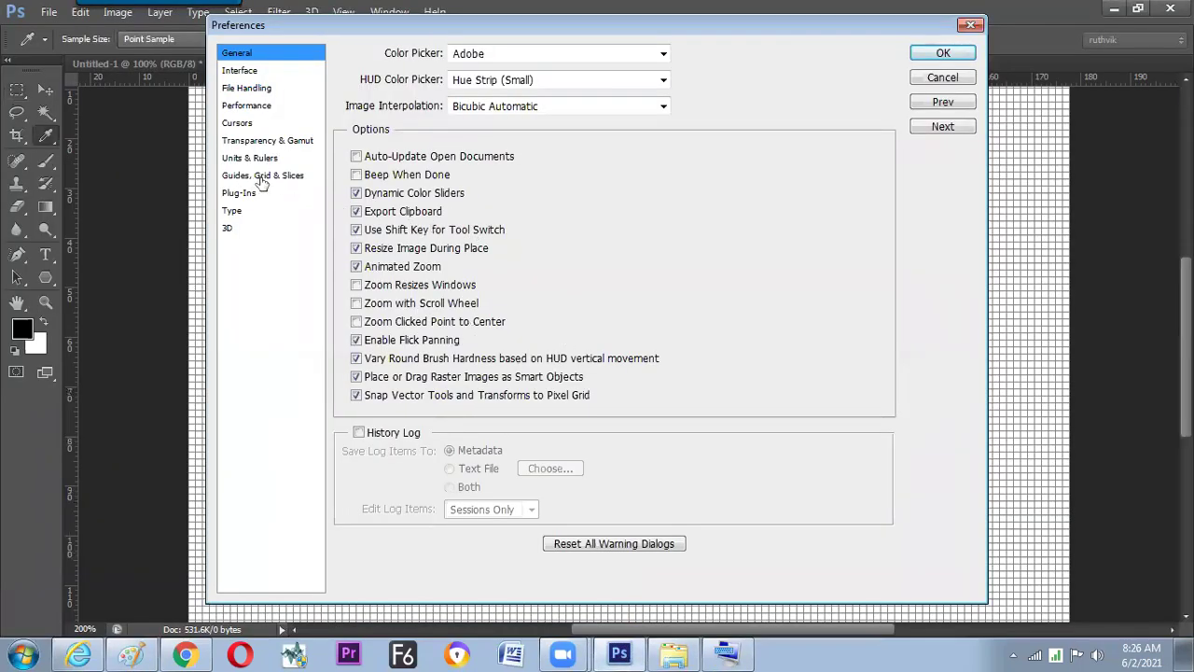
In the Guides, Grid & Slices preferences, set the gridline unit to Inches and the subdivisions to 2, keeping the dialog clear of the canvas.
left_click(256, 182)
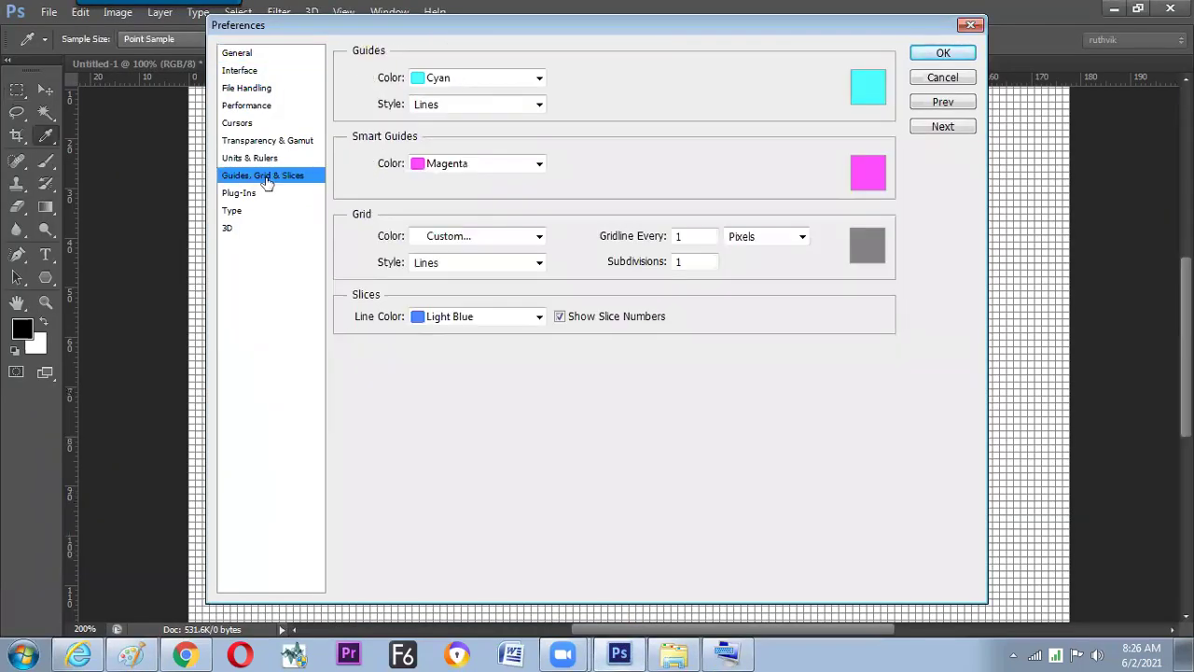
left_click(762, 236)
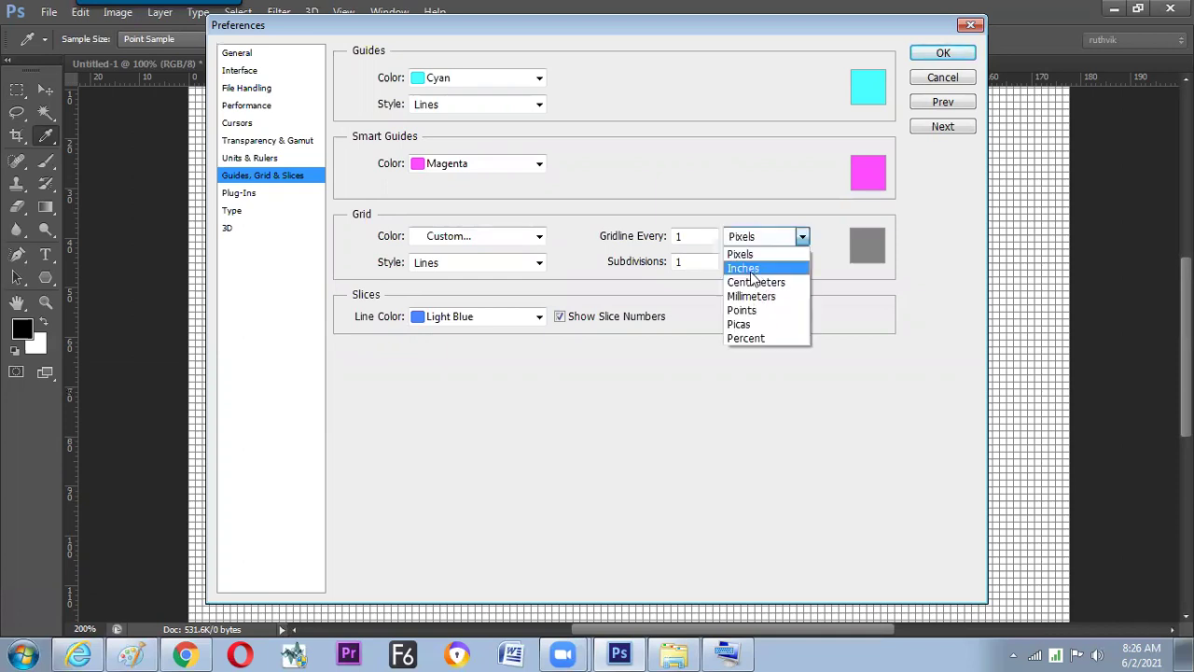
left_click(737, 269)
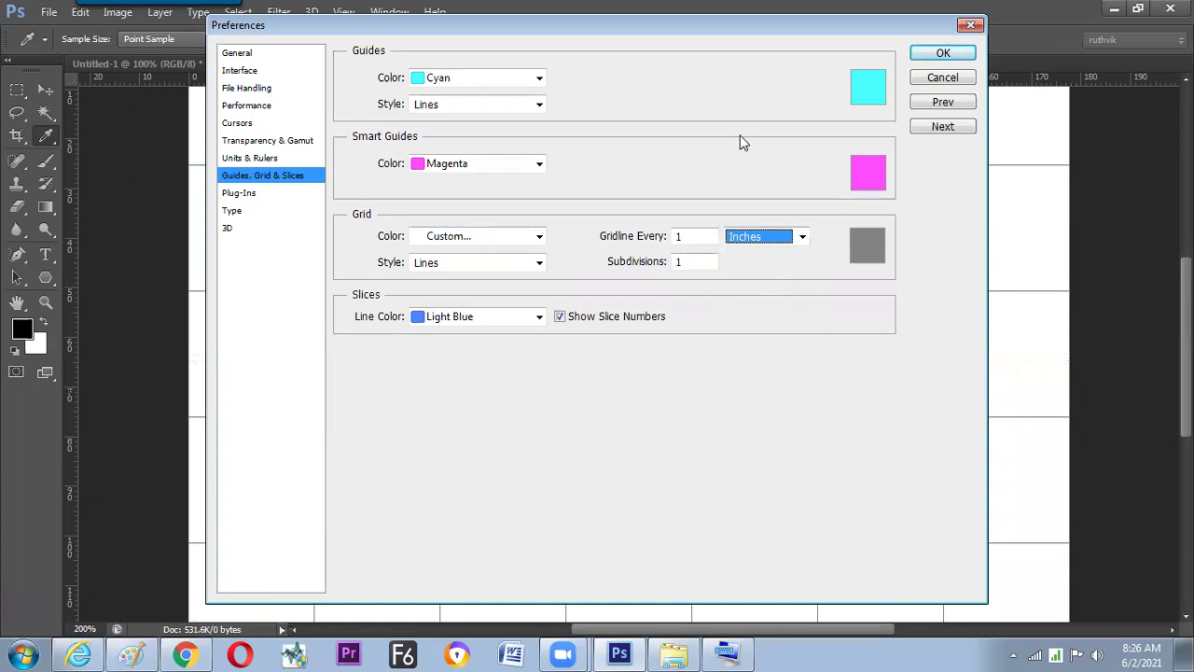
left_click_drag(747, 28, 558, 231)
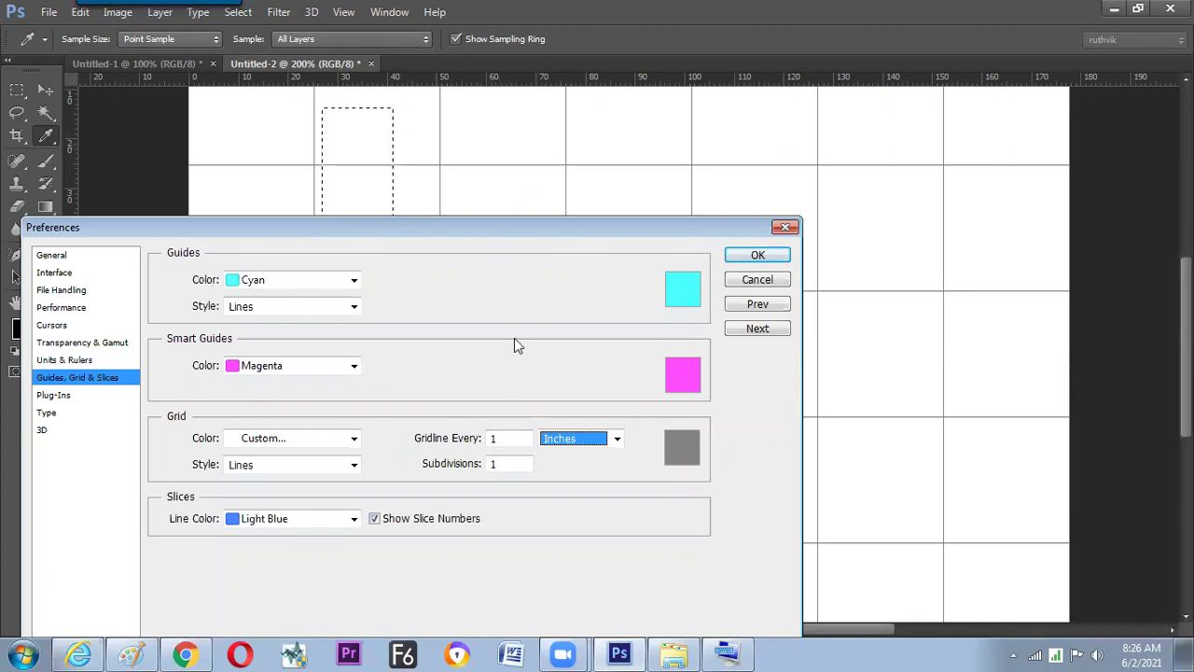
double_click(499, 463)
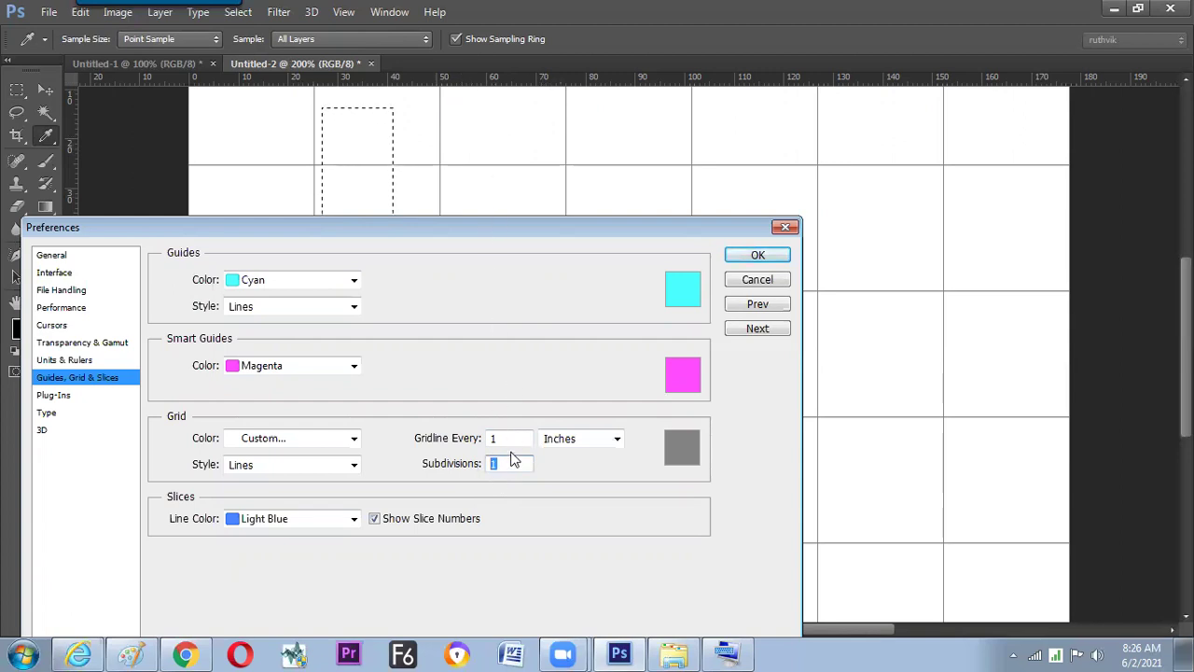
type("2")
left_click(514, 439)
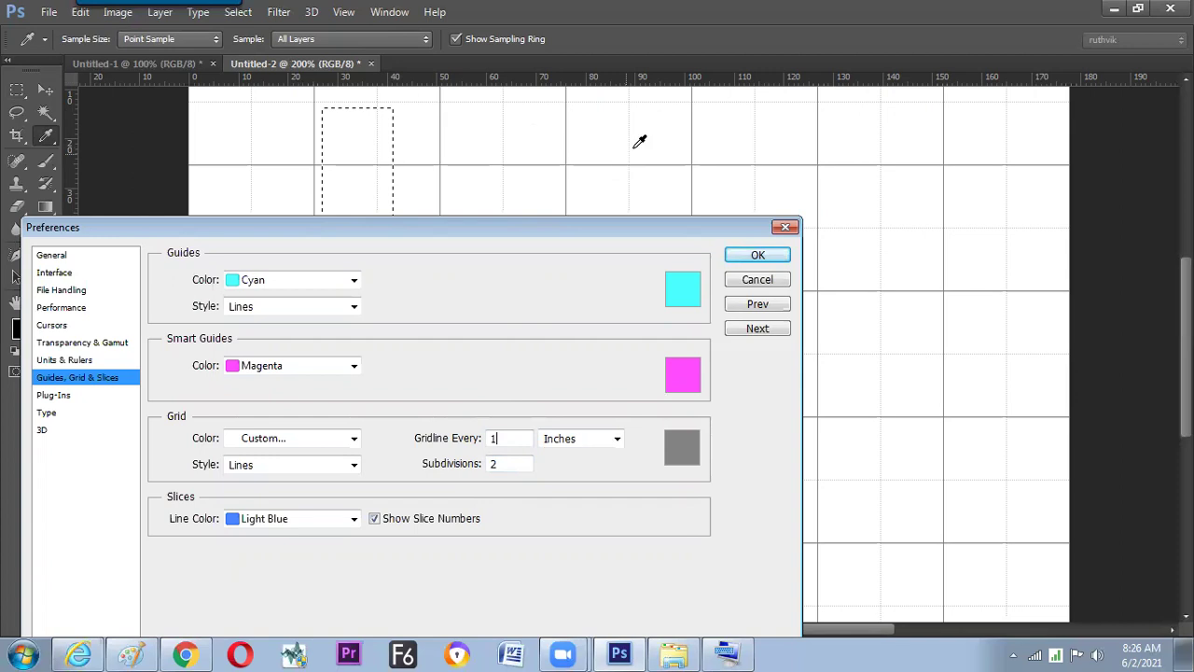
Switch to Paint and handwrite "Ctrl+K = Preferance" below the grid shortcut note.
left_click(132, 635)
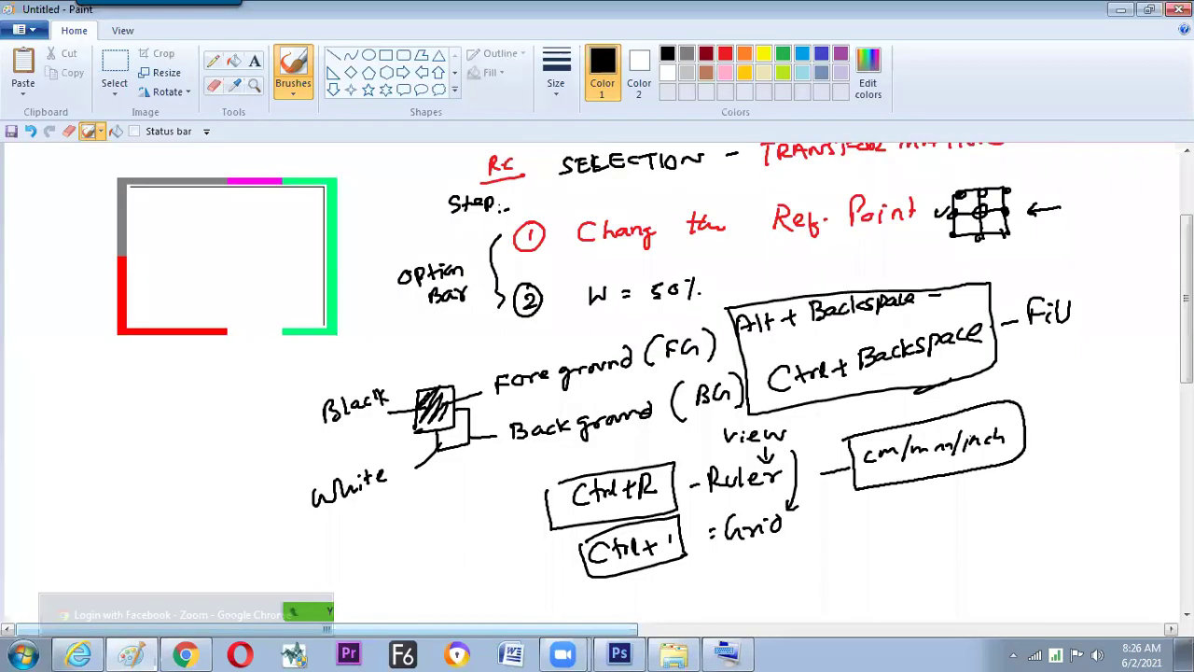
scroll(597, 374, "down", 3)
scroll(684, 353, "down", 3)
mouse_move(598, 391)
left_mouse_down()
mouse_move(629, 397)
mouse_move(664, 374)
mouse_move(679, 385)
left_mouse_up()
left_click_drag(687, 366, 698, 383)
left_click_drag(709, 373, 720, 372)
left_click_drag(710, 379, 747, 353)
mouse_move(752, 368)
left_mouse_down()
mouse_move(782, 370)
mouse_move(791, 353)
mouse_move(883, 336)
left_mouse_up()
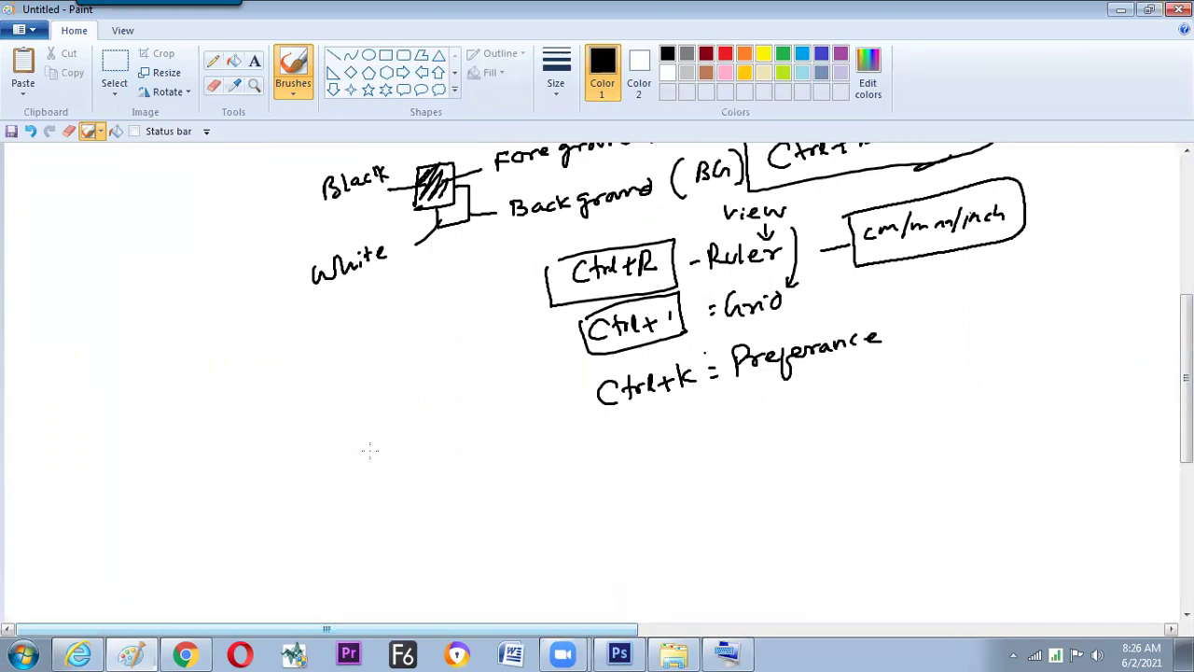
Handwrite "Edit" with an arrow pointing to "Ctrl+K", and draw a box around "Ctrl+K".
left_click_drag(351, 446, 366, 472)
mouse_move(391, 450)
left_mouse_down()
mouse_move(393, 461)
mouse_move(415, 457)
left_mouse_up()
left_click_drag(440, 440, 693, 407)
left_click_drag(584, 379, 700, 386)
left_click_drag(589, 425, 586, 379)
left_click_drag(590, 425, 647, 420)
Handwrite "- Grid" after "Preferance" and draw a branch below it to a boxed "unit" with two small empty boxes beside it.
left_click_drag(898, 338, 914, 334)
left_click_drag(942, 315, 944, 327)
left_click_drag(952, 331, 972, 326)
left_click_drag(984, 319, 980, 304)
mouse_move(972, 347)
left_mouse_down()
mouse_move(1015, 348)
mouse_move(1013, 376)
mouse_move(1014, 342)
mouse_move(1057, 334)
mouse_move(1059, 359)
mouse_move(1024, 361)
mouse_move(1058, 352)
mouse_move(1043, 376)
mouse_move(1116, 331)
mouse_move(1107, 359)
mouse_move(1084, 361)
mouse_move(1081, 401)
mouse_move(1092, 385)
mouse_move(1119, 403)
mouse_move(1080, 413)
left_mouse_up()
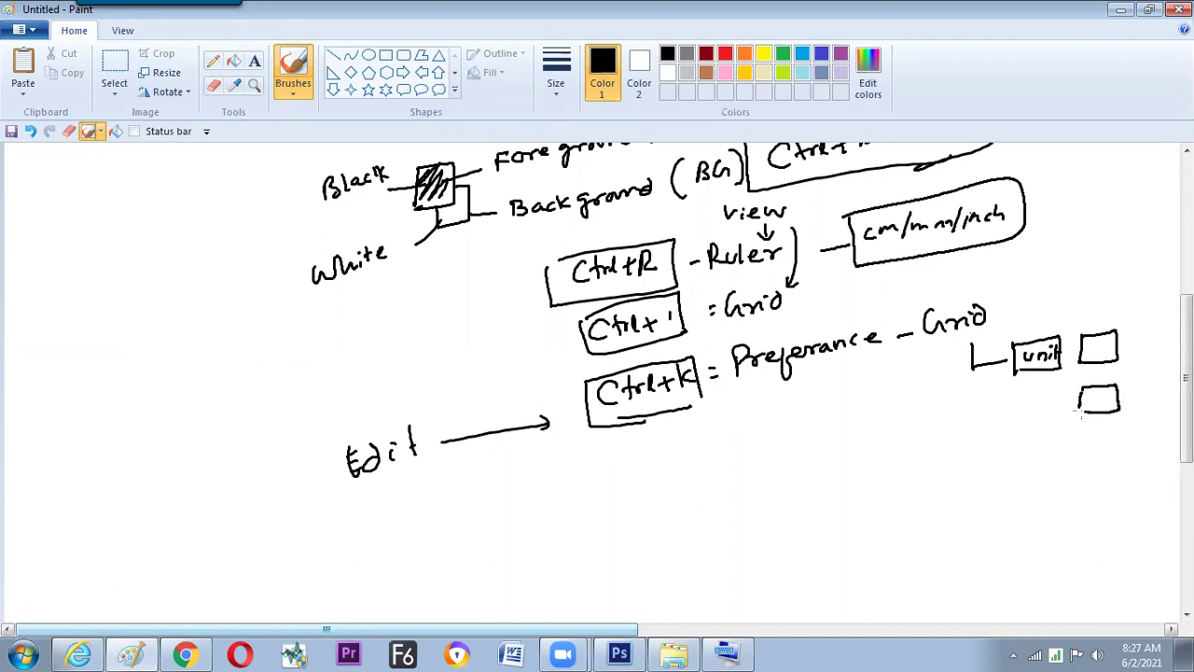
Label the lower empty box with a handwritten "Sub-div-".
mouse_move(983, 409)
left_mouse_down()
mouse_move(970, 426)
mouse_move(1001, 425)
left_mouse_up()
mouse_move(1004, 407)
left_mouse_down()
mouse_move(1013, 426)
mouse_move(1030, 414)
left_mouse_up()
mouse_move(1037, 398)
left_mouse_down()
mouse_move(1032, 418)
mouse_move(1043, 418)
left_mouse_up()
left_click_drag(1045, 405, 1055, 406)
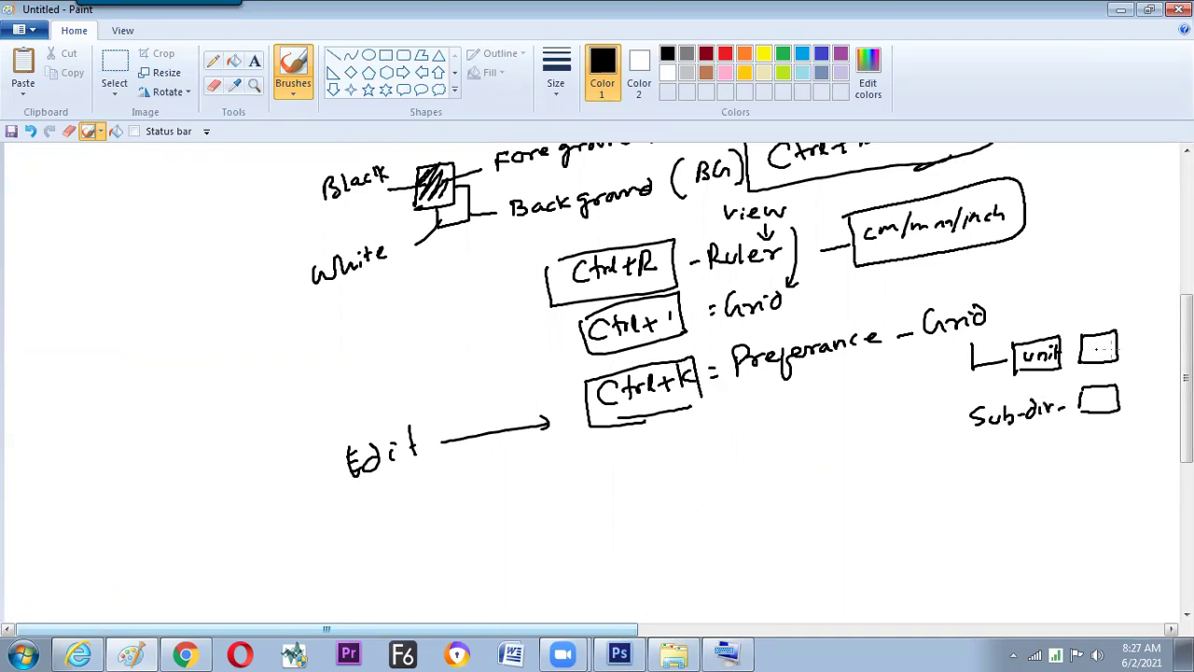
Annotate the unit boxes with "no", "in" and "3", draw an arrow from the lower box to a square split in three, and box "Sub-div".
left_click_drag(1090, 357, 1116, 347)
mouse_move(1022, 317)
left_mouse_down()
mouse_move(1099, 328)
mouse_move(1087, 331)
left_mouse_up()
left_click_drag(992, 365, 1007, 363)
mouse_move(1081, 481)
left_mouse_down()
mouse_move(1100, 442)
mouse_move(1131, 465)
mouse_move(1094, 479)
mouse_move(1108, 480)
mouse_move(1095, 474)
mouse_move(1092, 440)
mouse_move(1098, 477)
left_mouse_up()
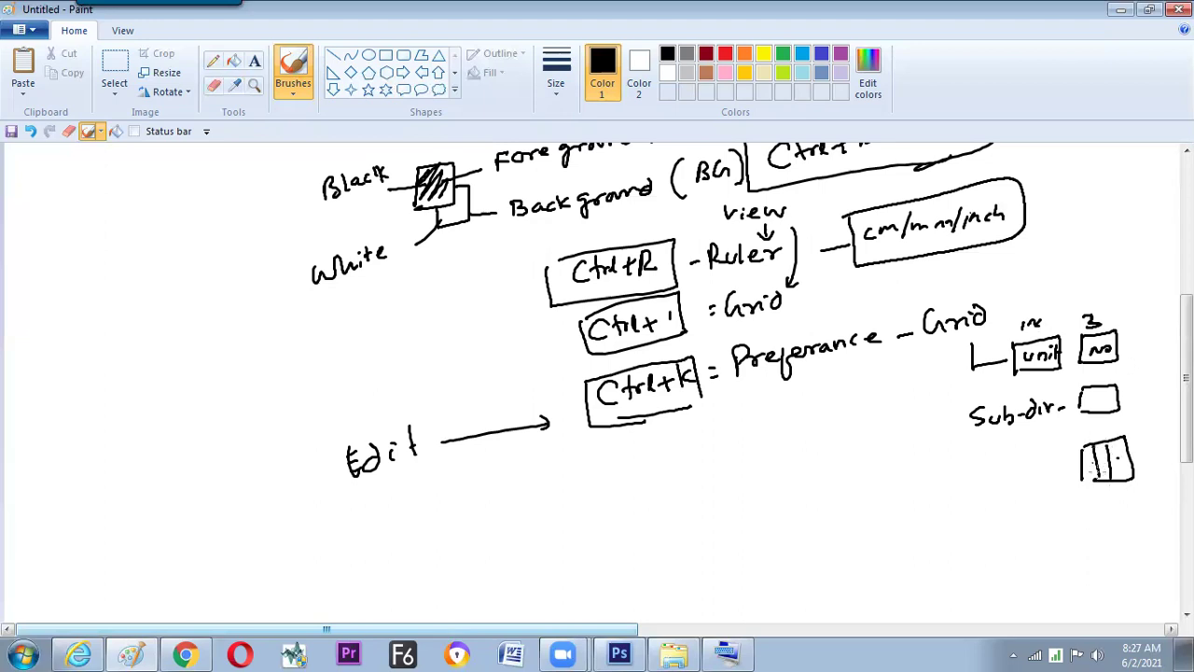
mouse_move(1091, 392)
left_mouse_down()
mouse_move(1101, 433)
mouse_move(1111, 427)
left_mouse_up()
mouse_move(1042, 432)
left_mouse_down()
mouse_move(1065, 414)
mouse_move(1062, 383)
mouse_move(963, 399)
mouse_move(953, 414)
mouse_move(995, 450)
left_mouse_up()
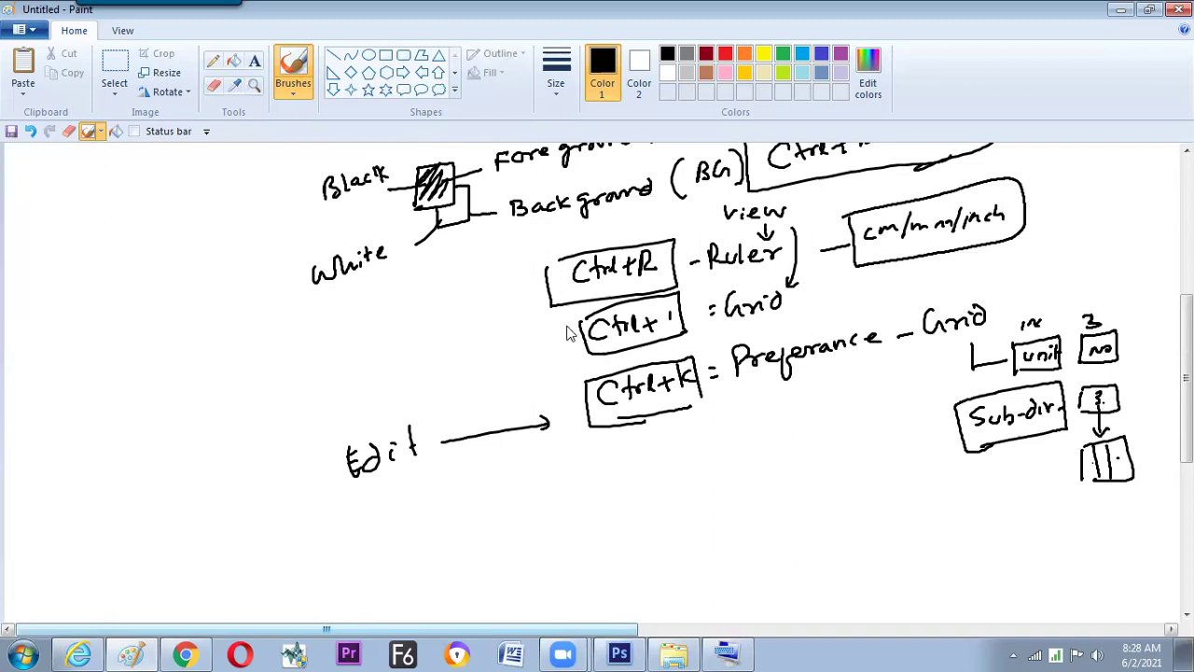
Switch to Photoshop and try Centimeters, Pixels and Percent as the gridline unit in the open preferences.
key("alt+Tab")
left_click_drag(654, 233, 636, 213)
left_click(602, 422)
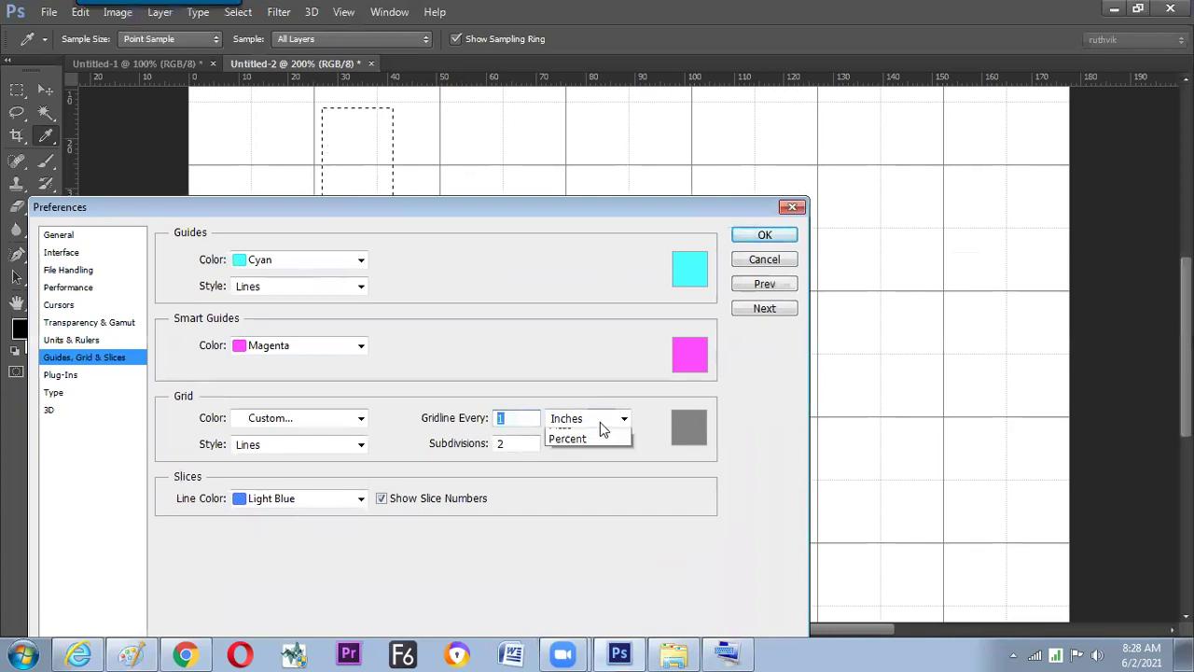
left_click(586, 458)
left_click(592, 421)
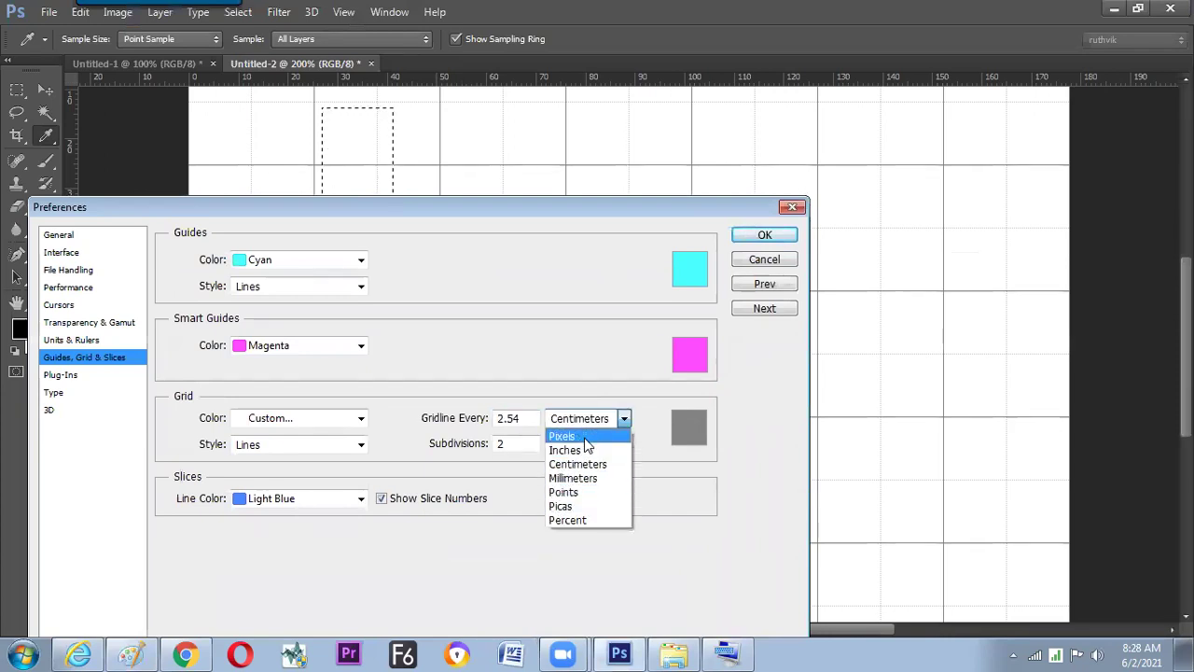
left_click(580, 436)
left_click(583, 420)
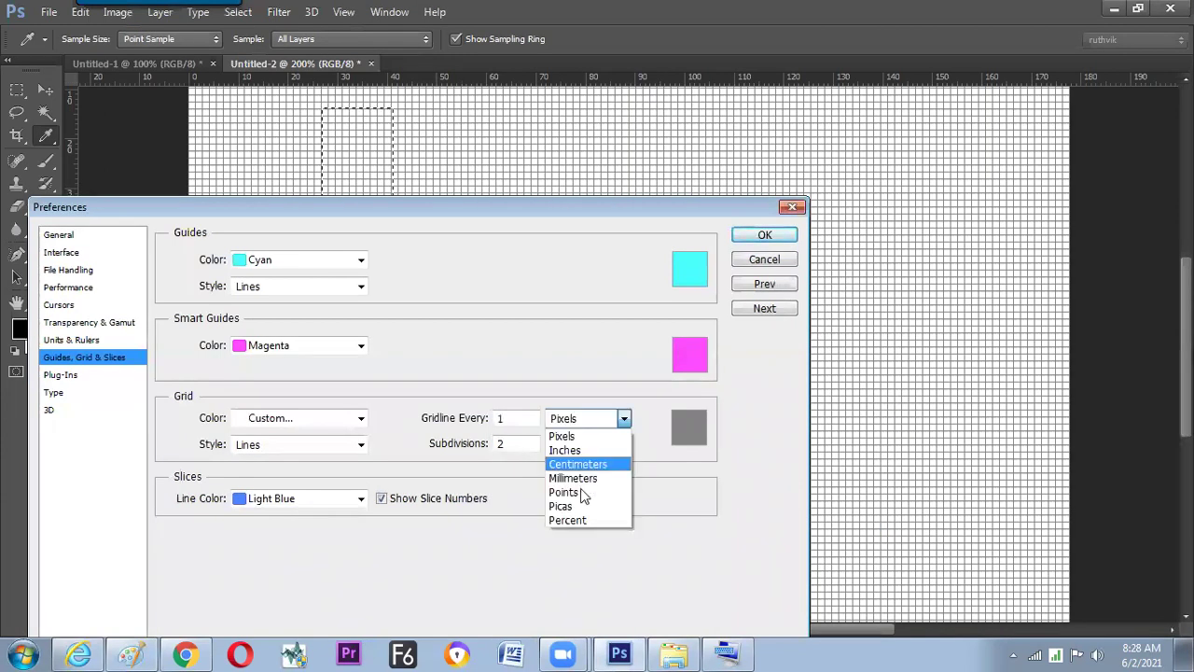
left_click(574, 520)
left_click(579, 419)
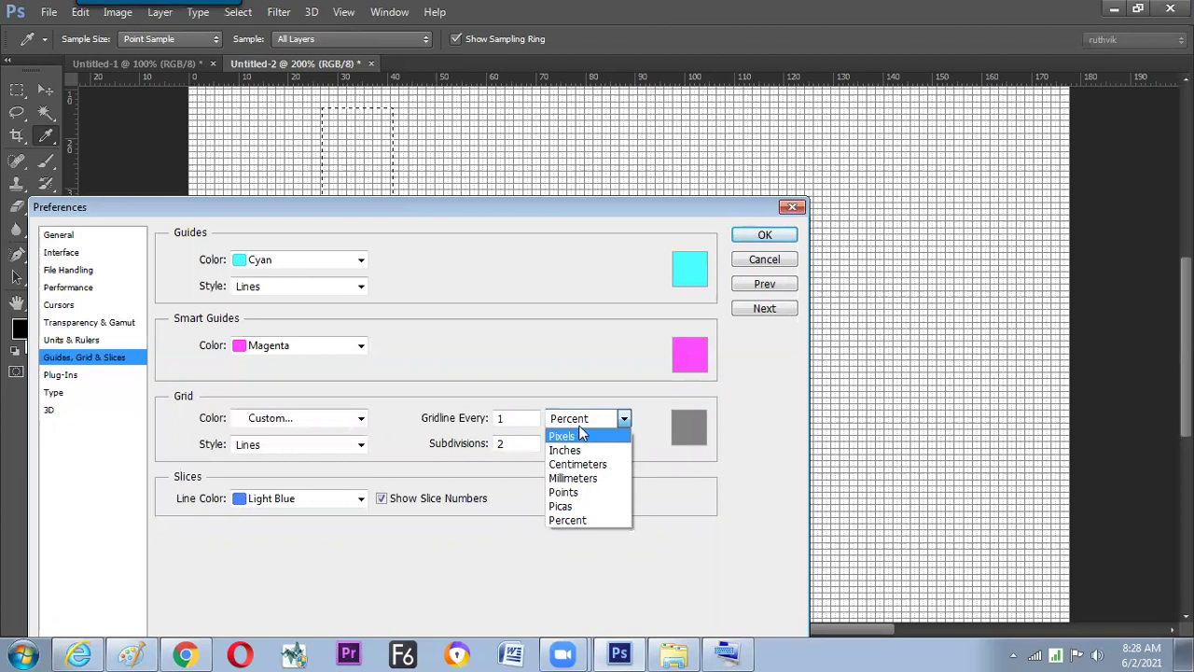
left_click(580, 437)
left_click(580, 419)
left_click(570, 519)
left_click(580, 419)
left_click(573, 519)
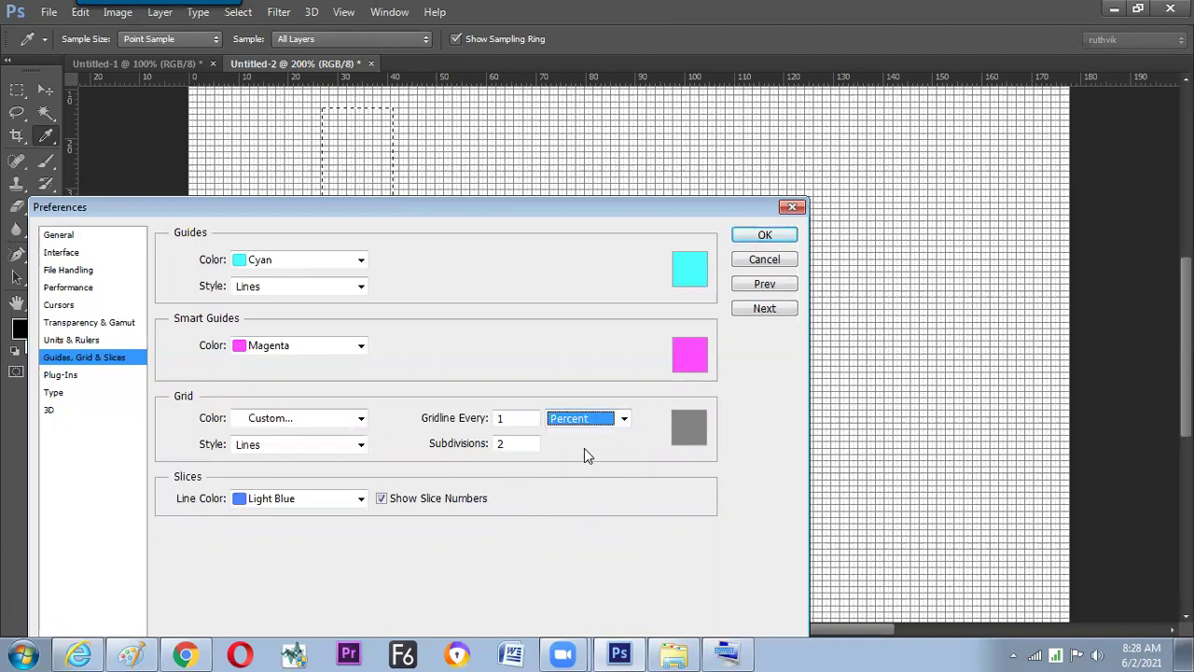
key("shift+Tab")
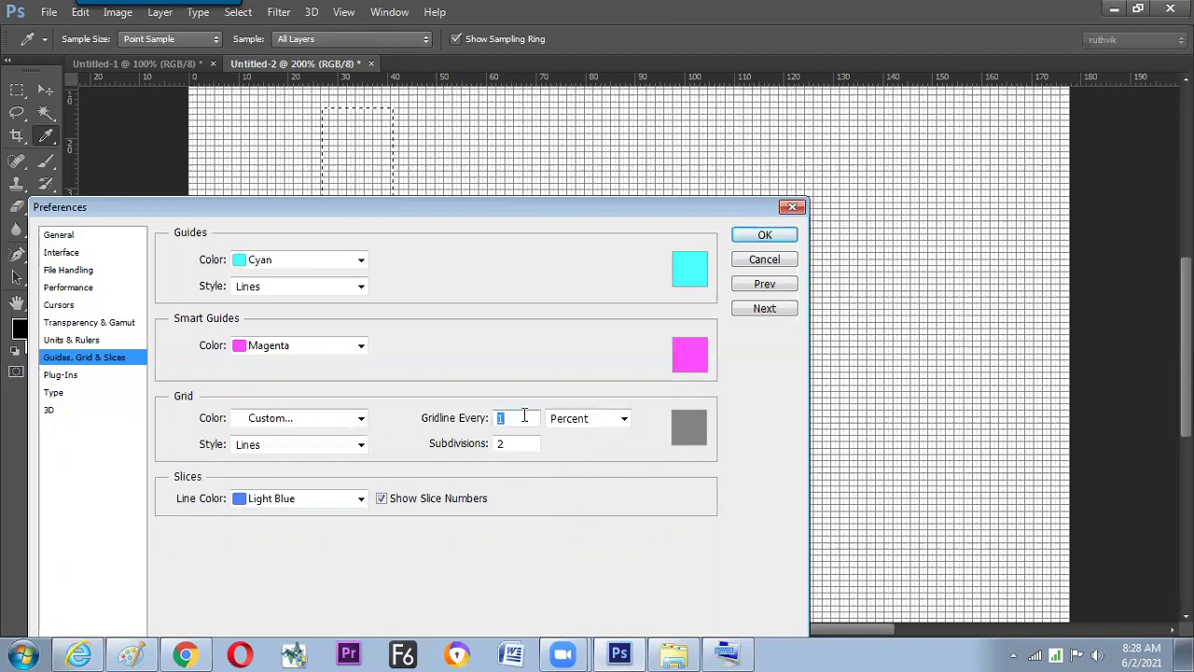
Set the gridline unit to Inches and apply the preferences.
left_click(587, 419)
left_click(579, 448)
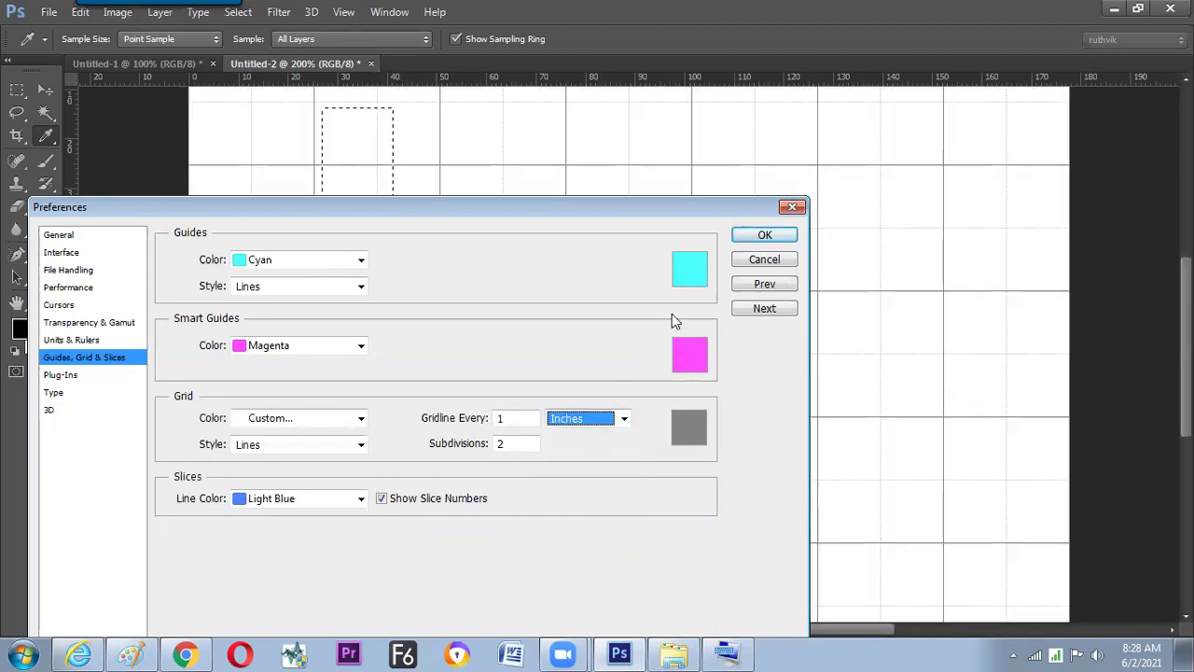
left_click(764, 234)
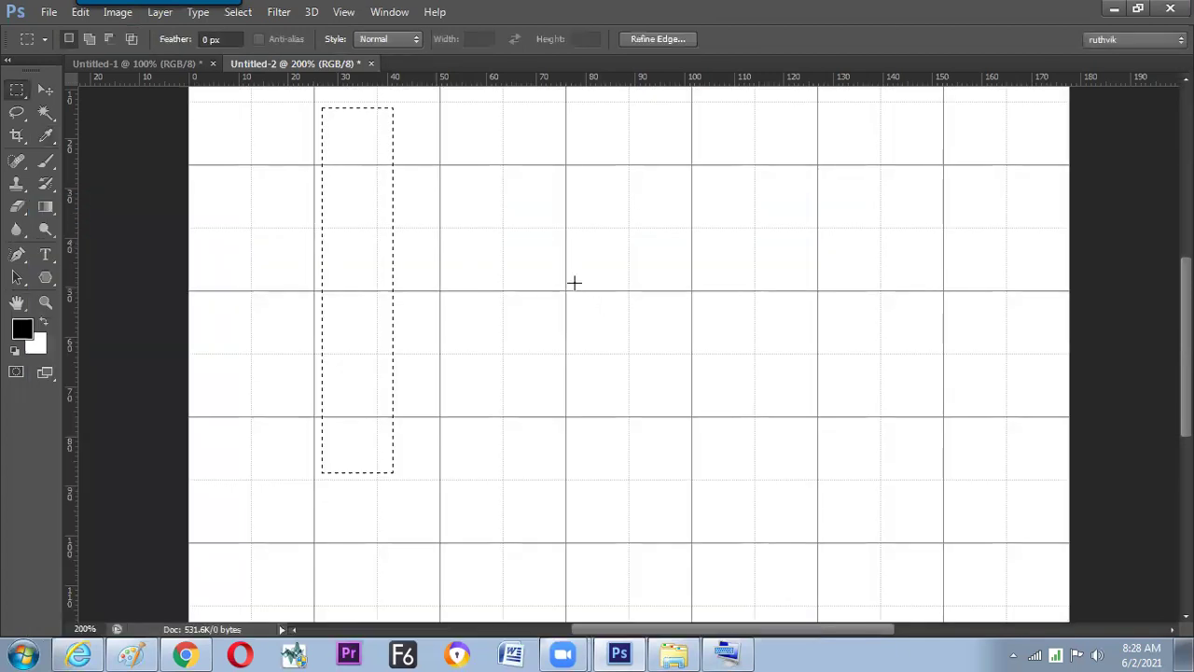
Reopen the Guides, Grid & Slices preferences, set the grid subdivisions to 1 and apply the change.
key("i")
key("ctrl+k")
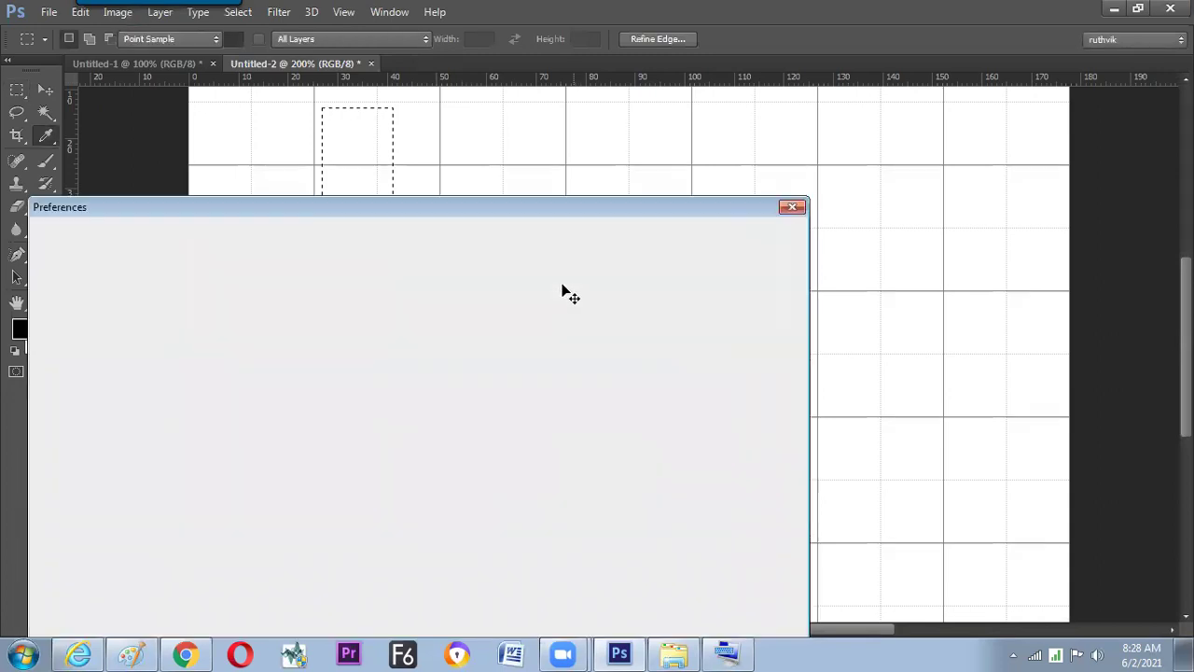
left_click(86, 359)
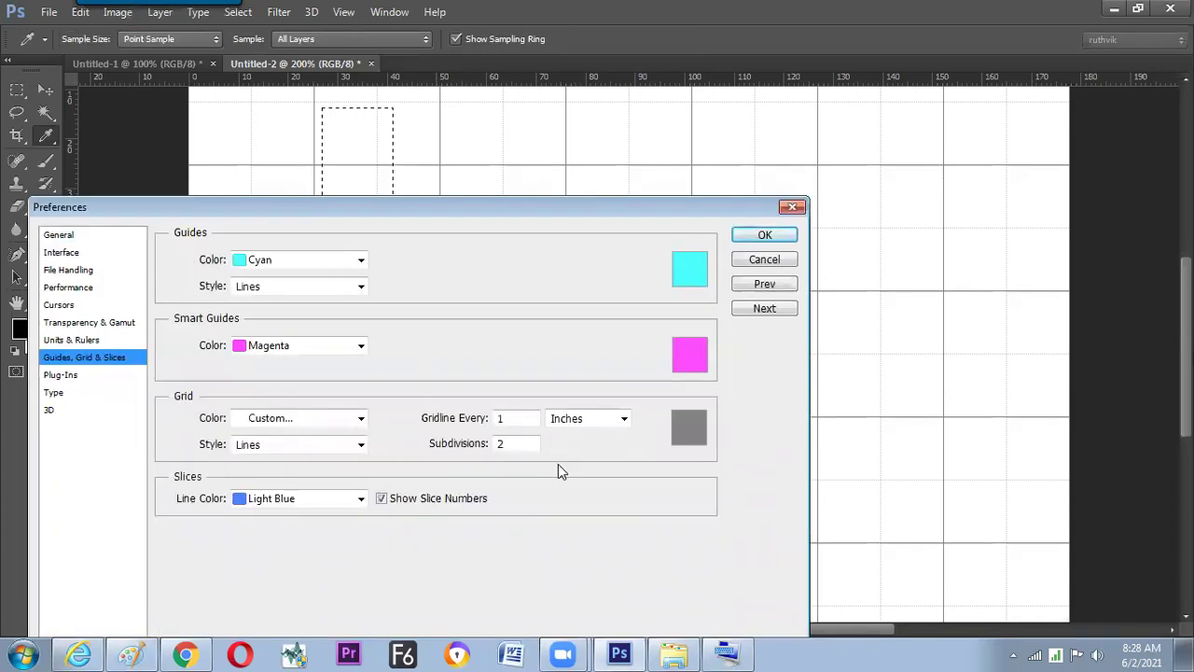
double_click(509, 444)
type("1")
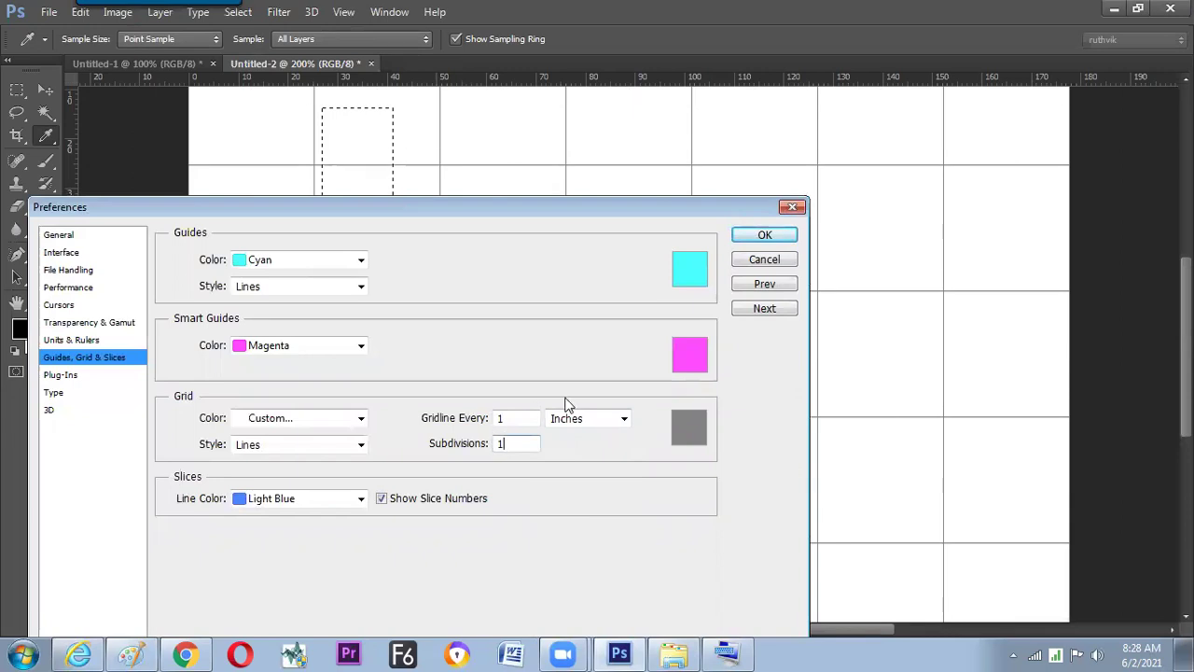
left_click(764, 234)
Replace the tall selection with a rectangular marquee about 27 by 26 mm around the grid cell starting near 50 mm, and check its edges up close.
key("m")
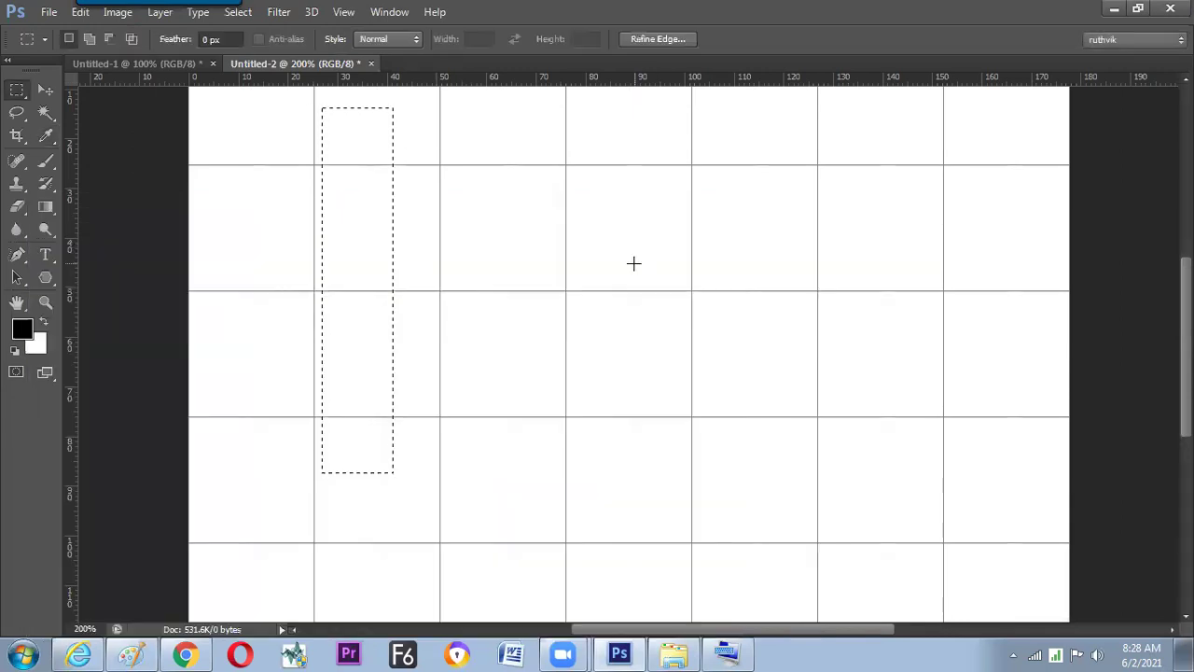
left_click(640, 268)
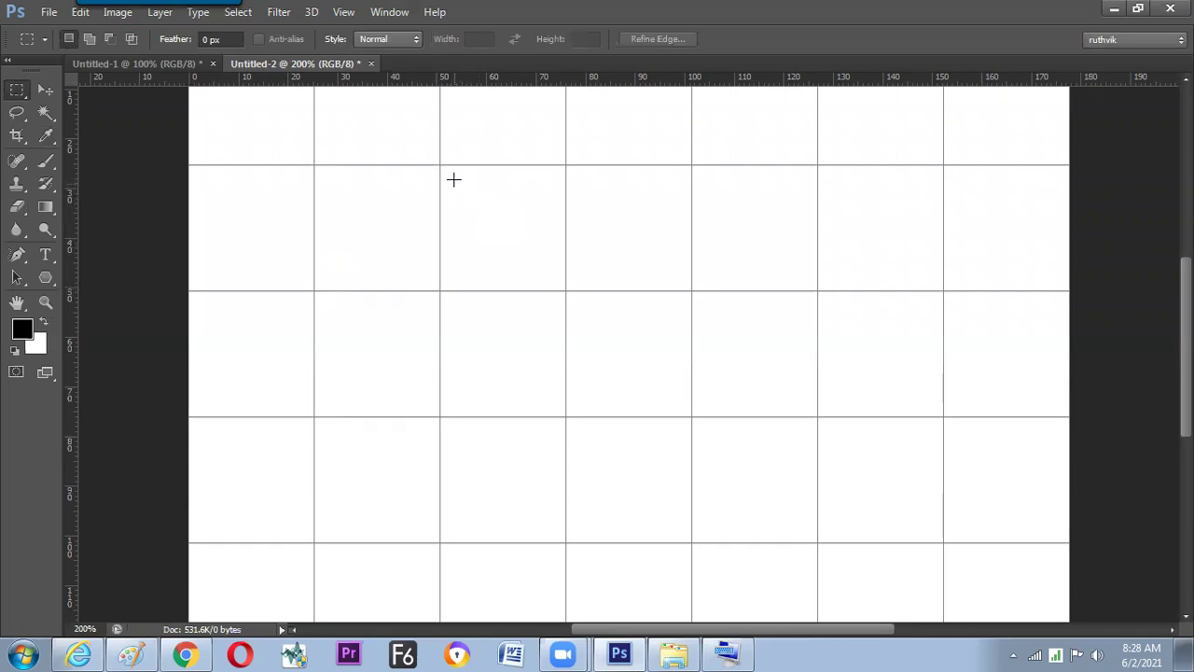
mouse_move(439, 166)
left_mouse_down()
mouse_move(491, 235)
mouse_move(572, 294)
left_mouse_up()
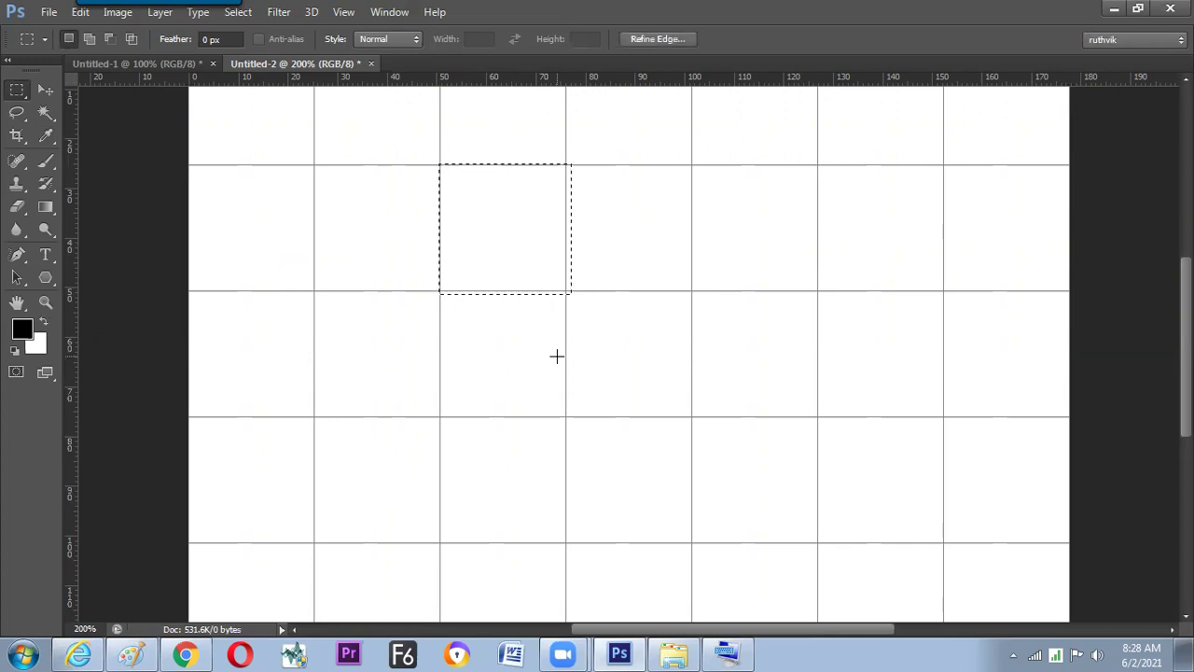
key("ctrl+plus")
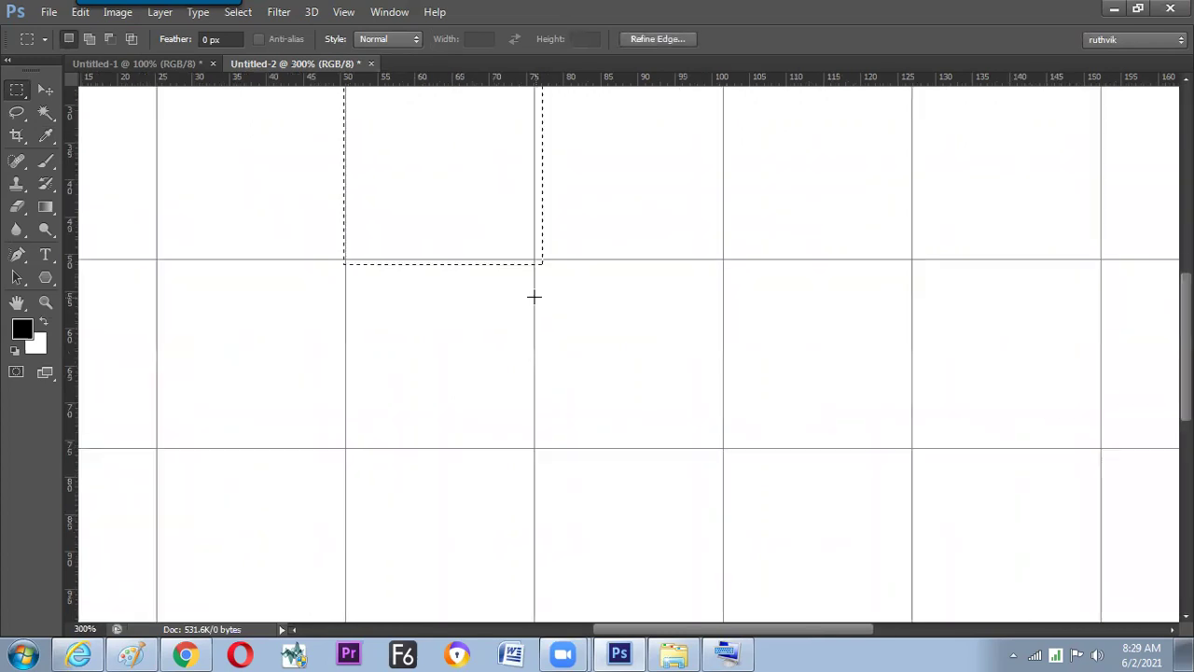
left_click_drag(479, 275, 495, 355)
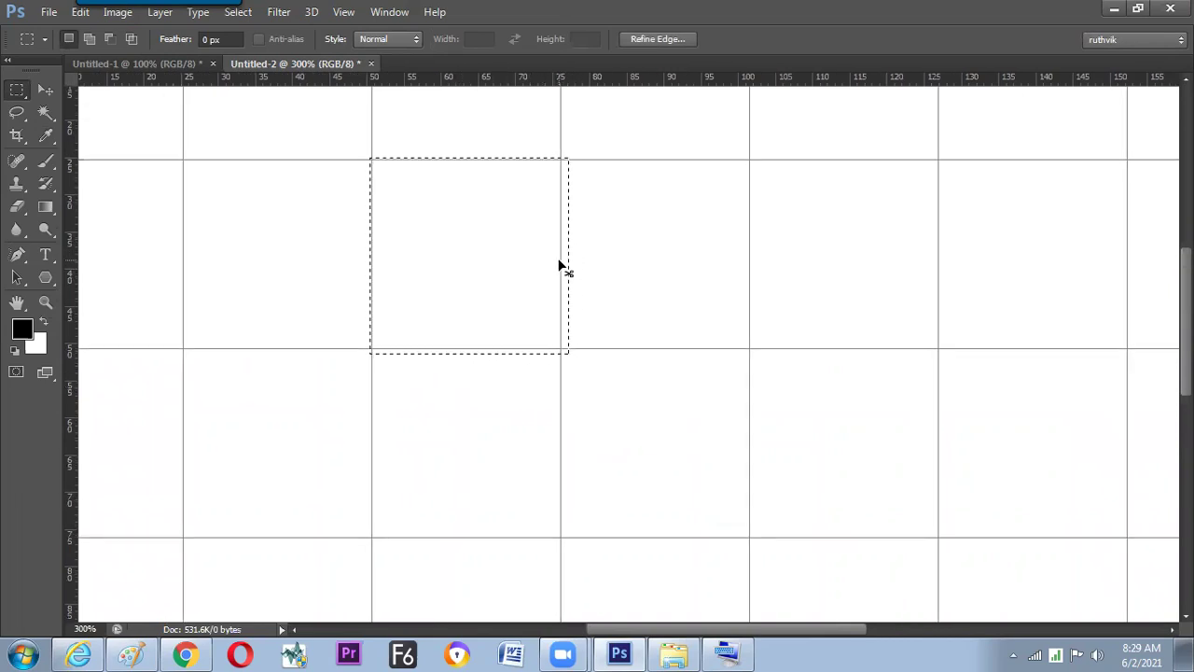
key("ctrl+minus")
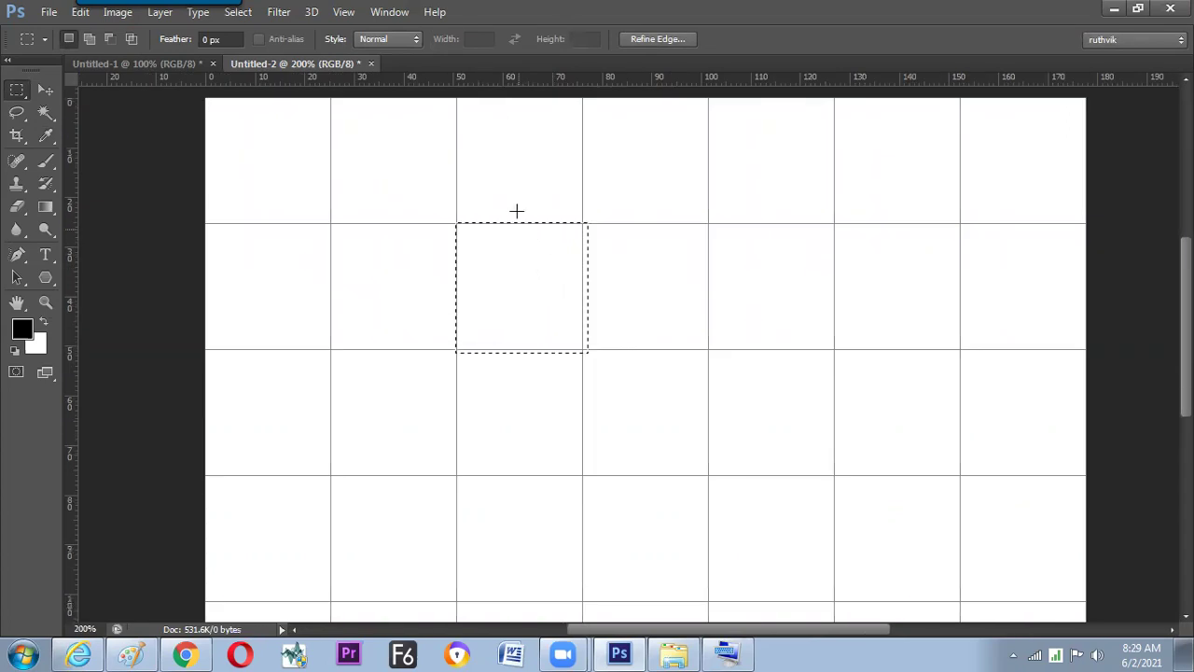
Switch to Paint and handwrite the boxed note "Ctrl+Shift+;" in the empty area below the preferences notes.
left_click(344, 13)
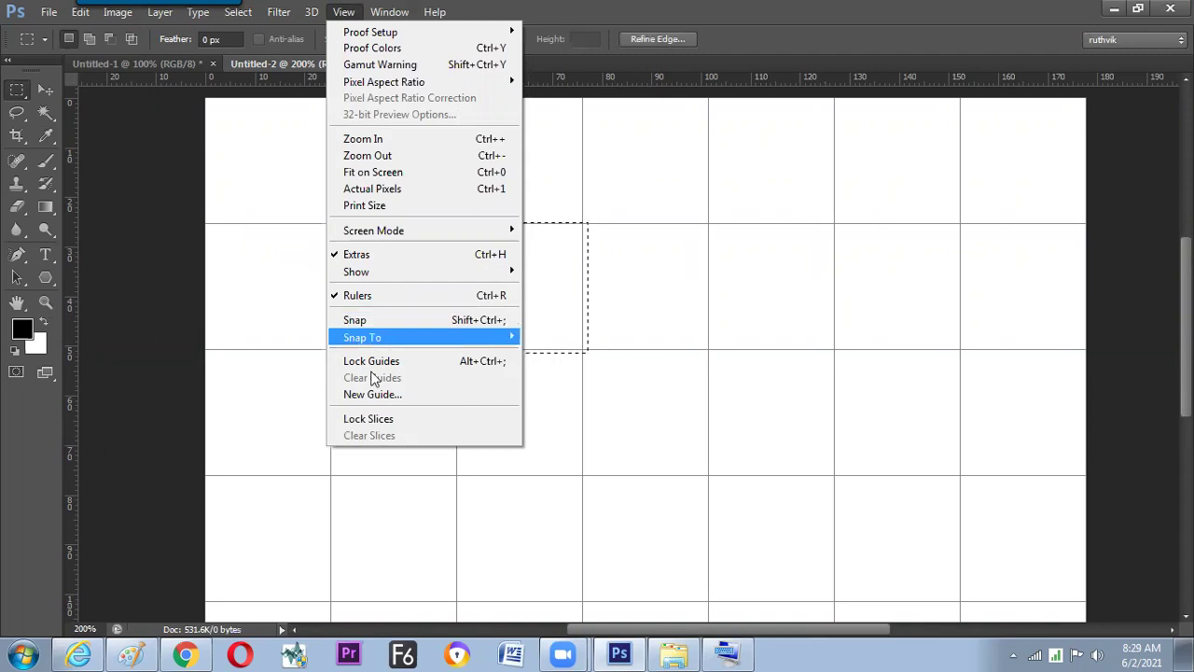
left_click(131, 653)
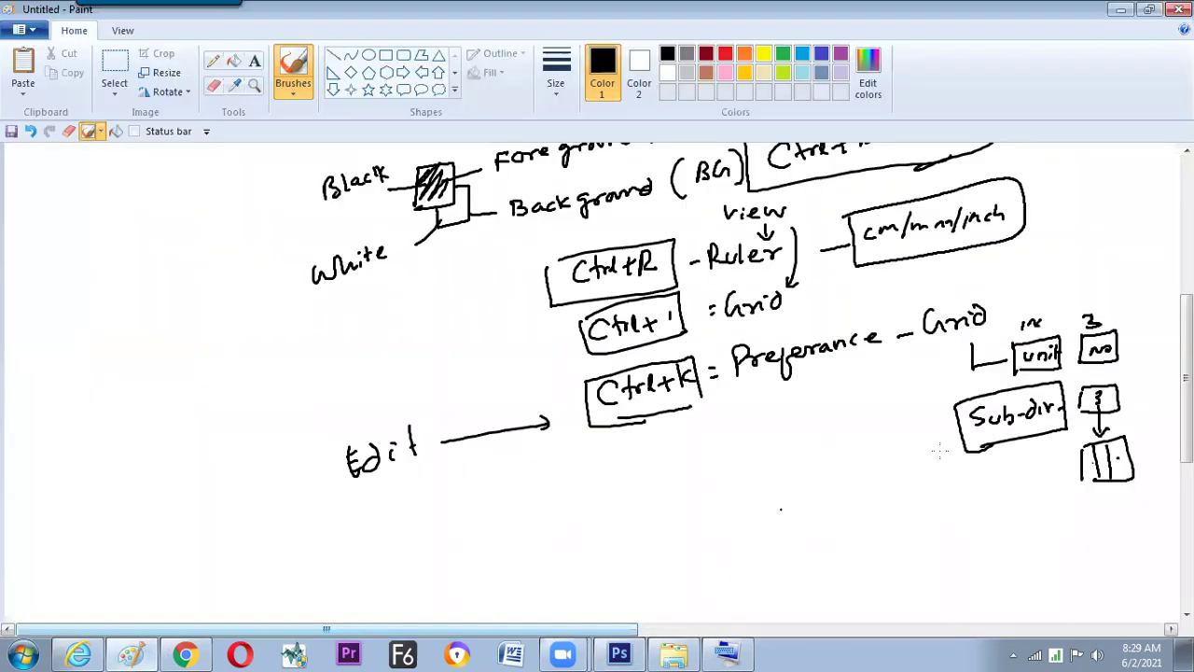
scroll(1187, 374, "down", 3)
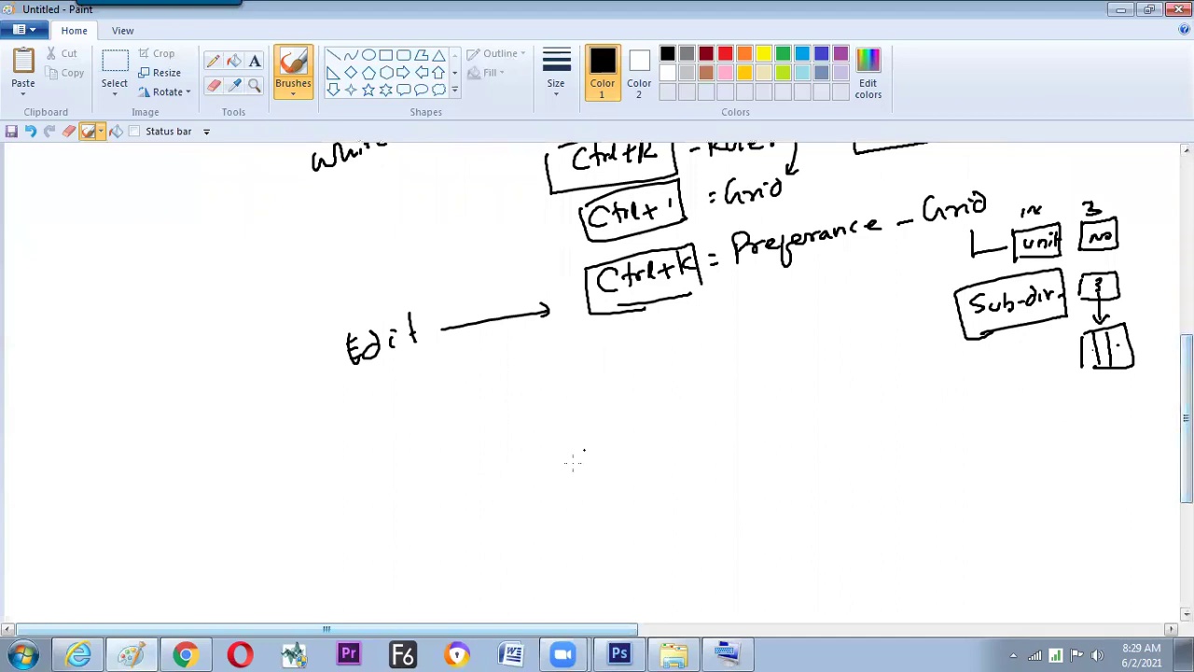
mouse_move(601, 446)
left_mouse_down()
mouse_move(673, 449)
mouse_move(707, 432)
left_mouse_up()
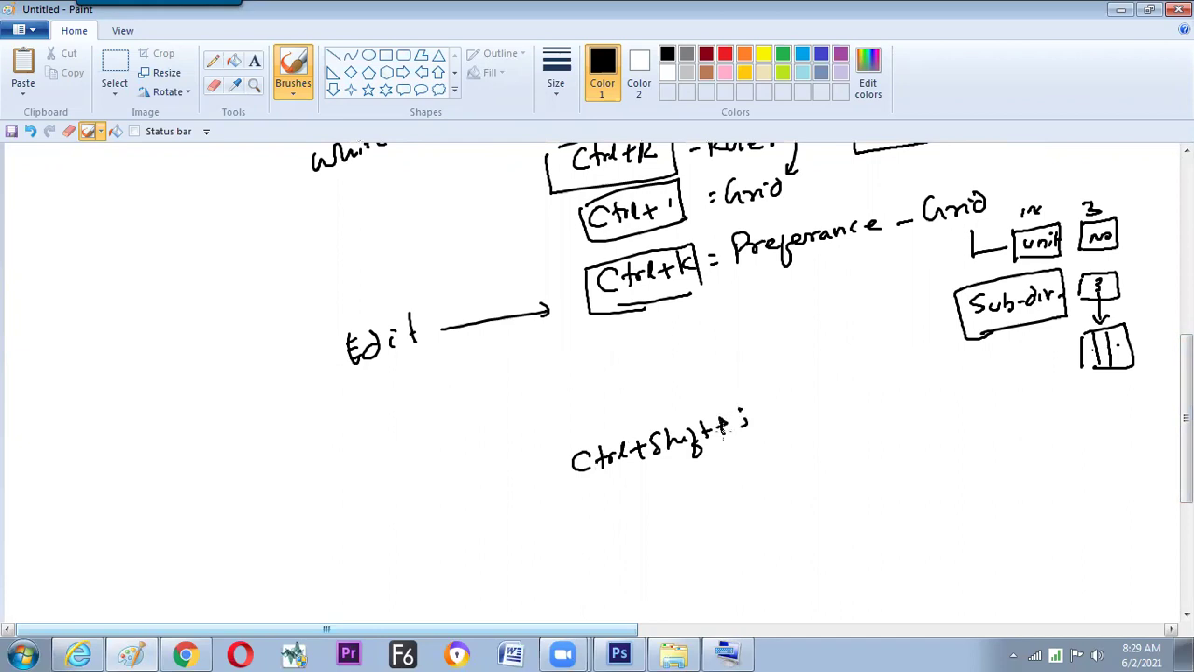
key("ctrl")
mouse_move(553, 450)
left_mouse_down()
mouse_move(768, 434)
mouse_move(727, 463)
mouse_move(590, 505)
mouse_move(547, 455)
left_mouse_up()
Handwrite "View → Snap" beside the boxed shortcut with an arrow pointing to it.
mouse_move(397, 503)
left_mouse_down()
mouse_move(387, 532)
mouse_move(444, 522)
left_mouse_up()
left_click_drag(446, 504, 458, 522)
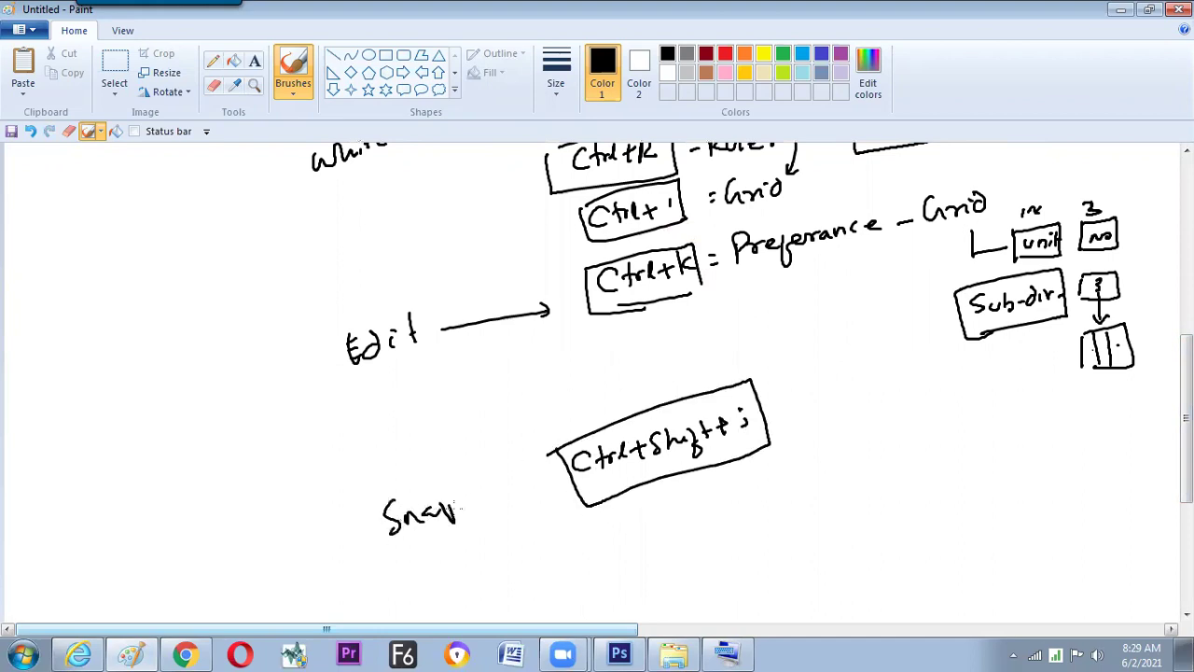
left_click_drag(277, 528, 304, 528)
left_click_drag(314, 534, 346, 512)
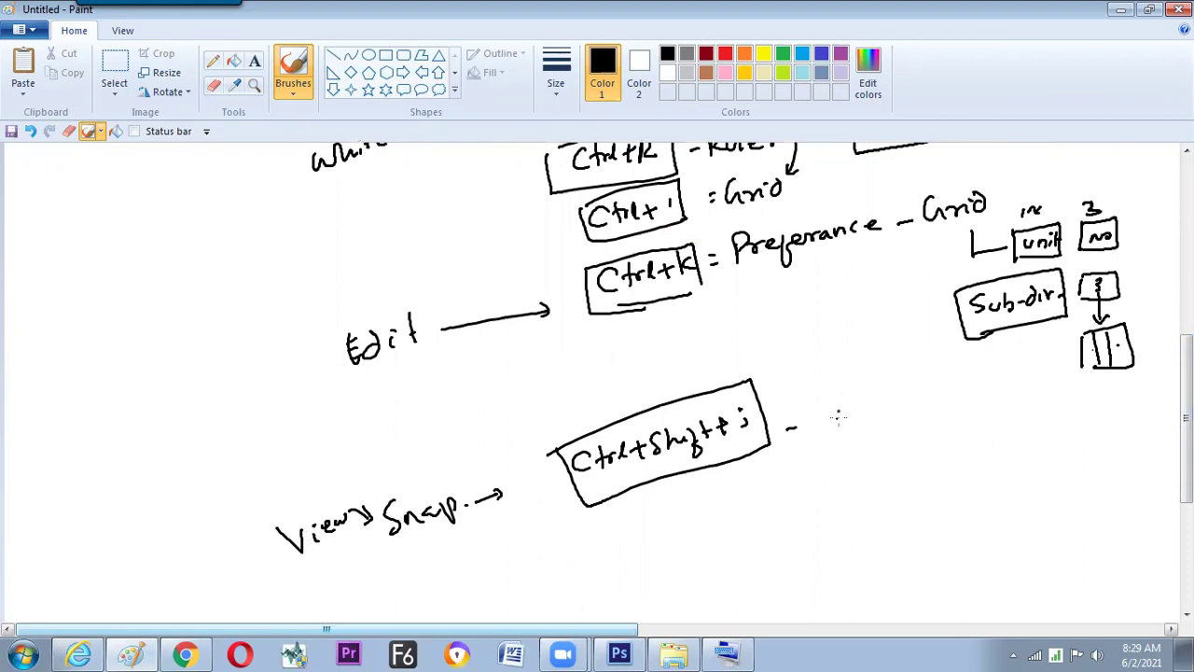
Switch to Photoshop, clear the selection, turn on Snap and check which Snap To targets are enabled.
key("alt+Tab")
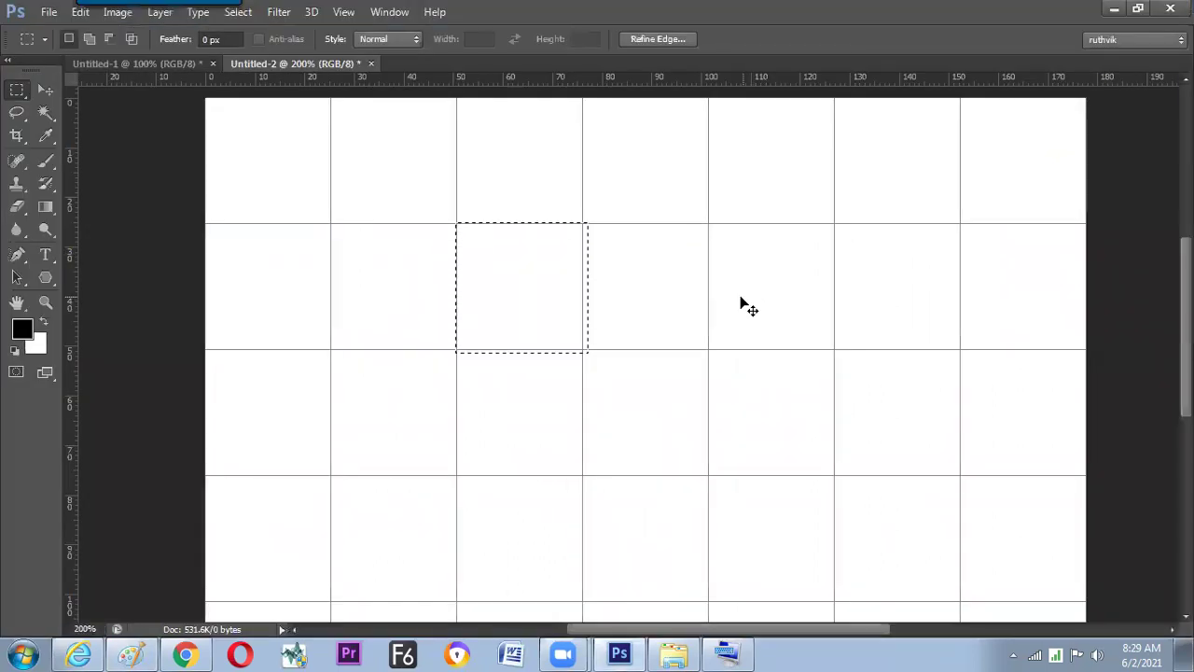
left_click(739, 296)
left_click(344, 12)
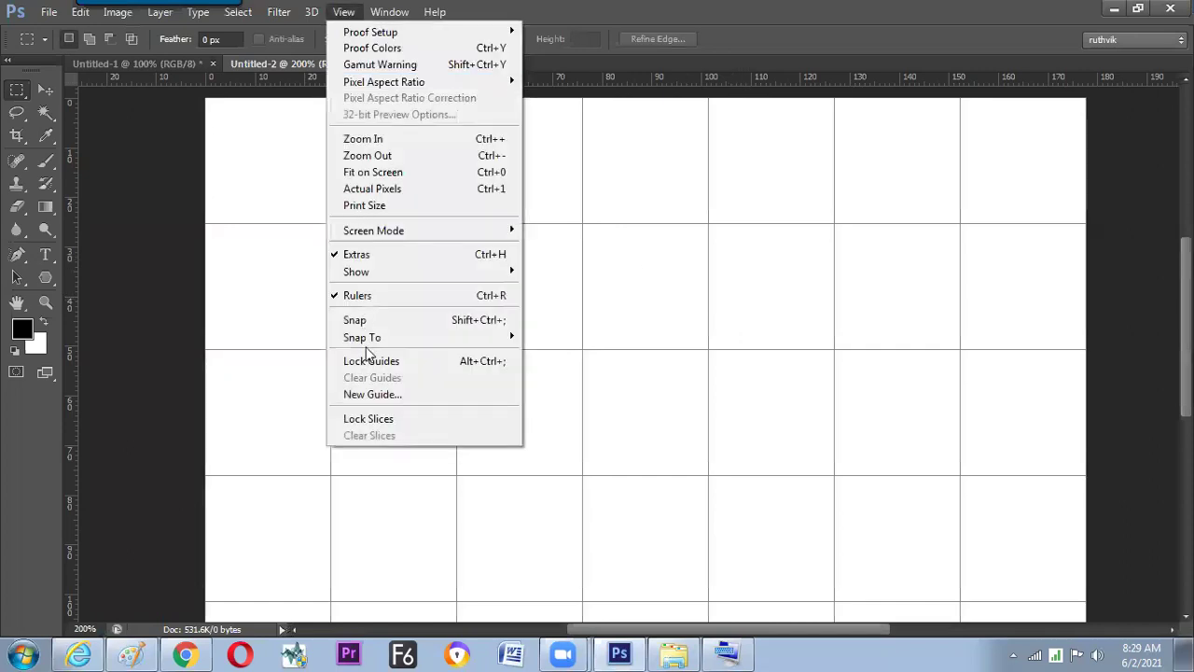
left_click(366, 319)
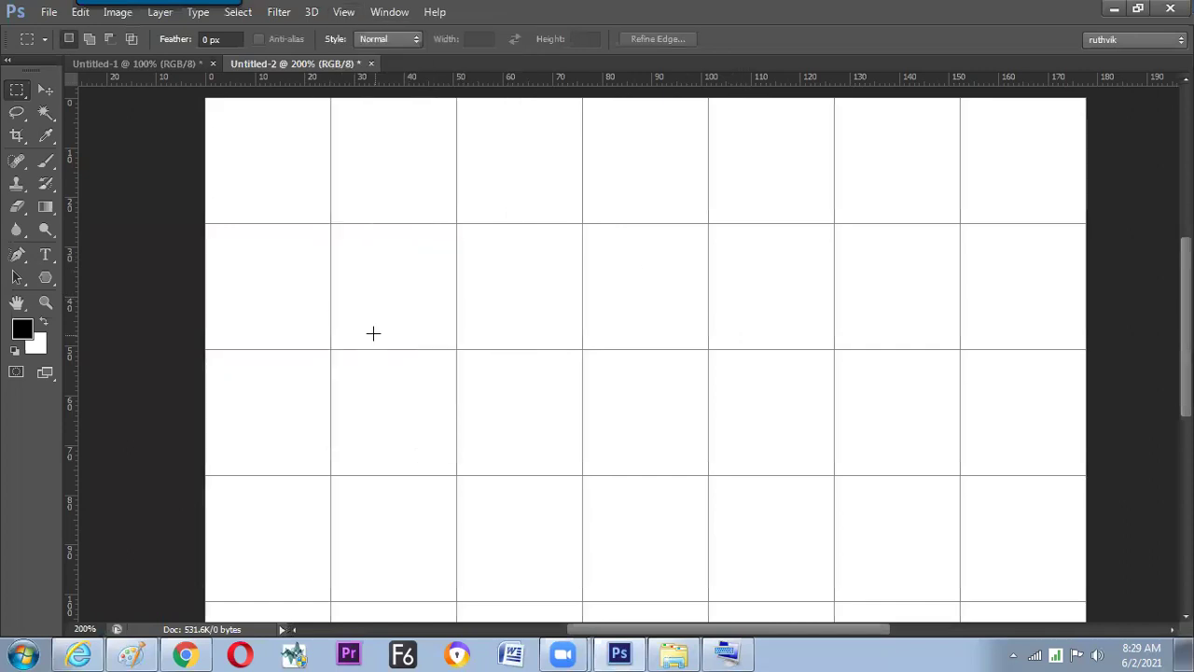
left_click(341, 13)
mouse_move(402, 347)
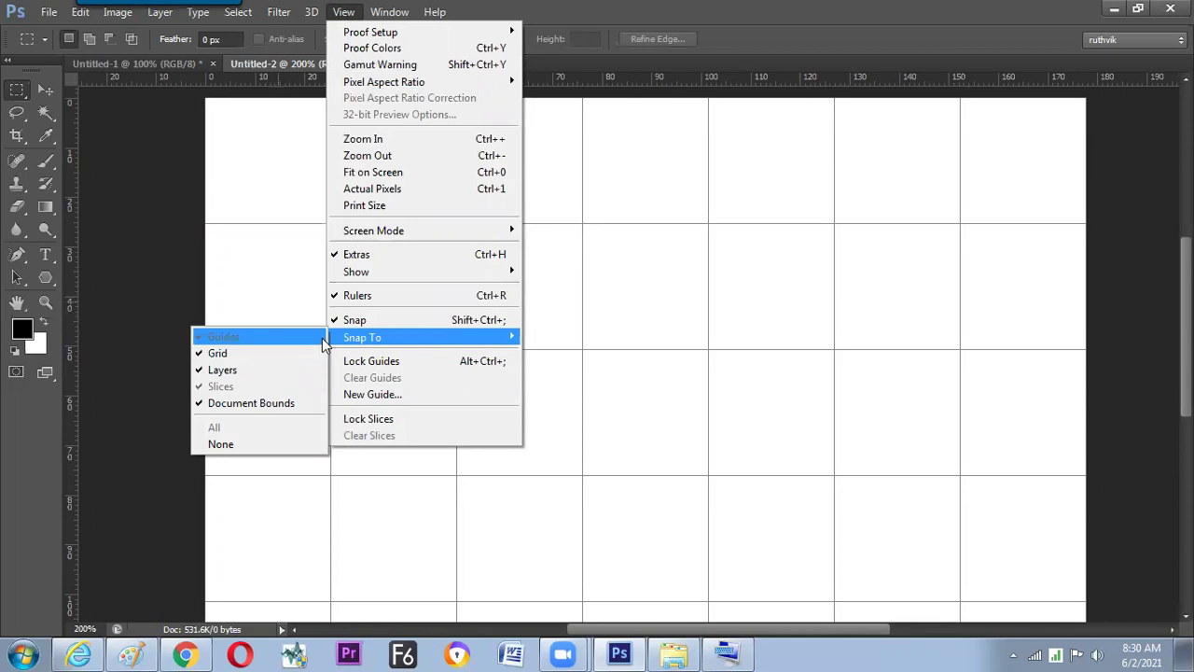
left_click(316, 290)
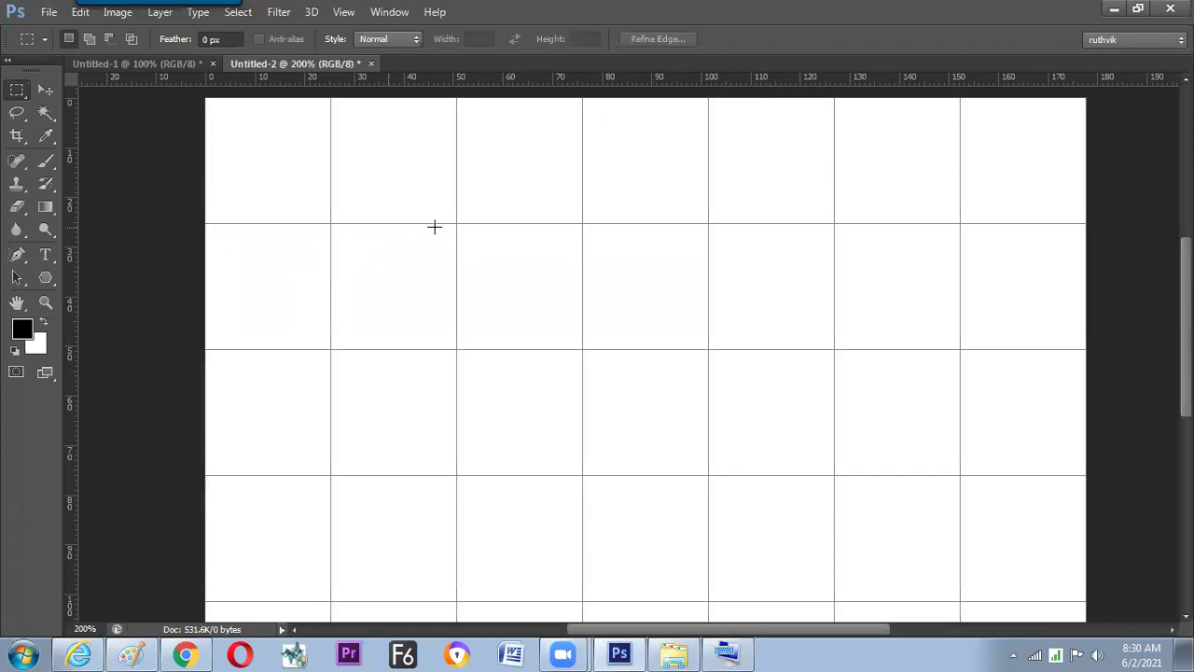
Select the one-inch grid cell starting near 50 mm and add the diagonally adjacent cell starting near 75 mm to the selection.
left_click_drag(503, 281, 582, 346)
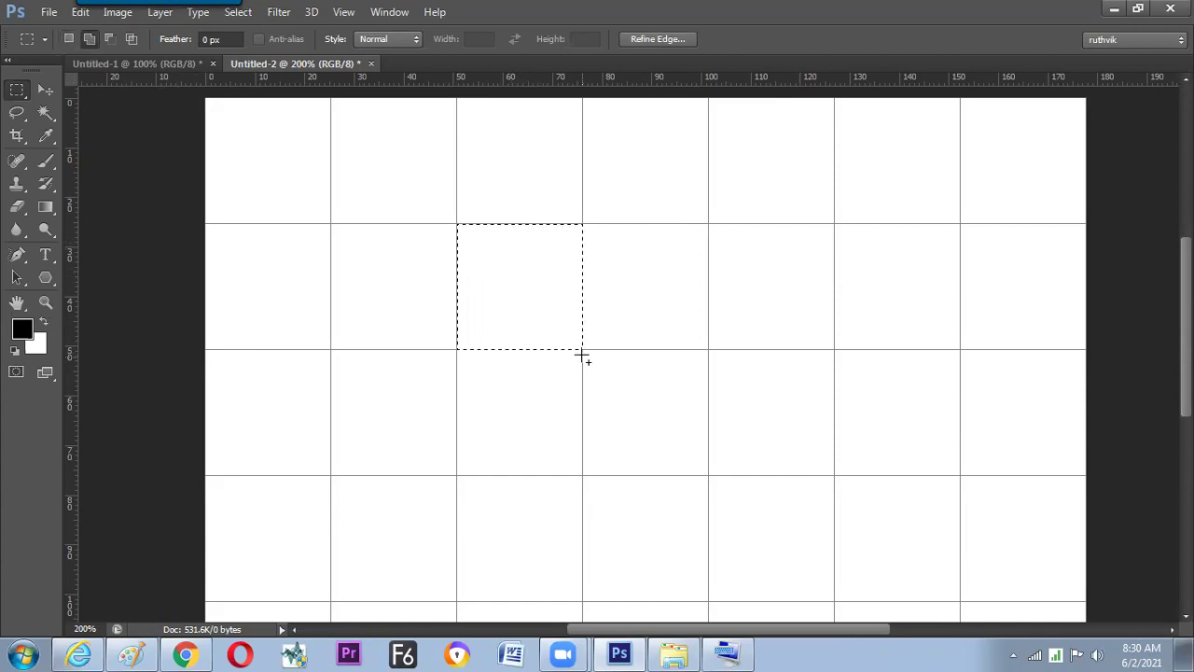
left_click_drag(587, 358, 707, 474)
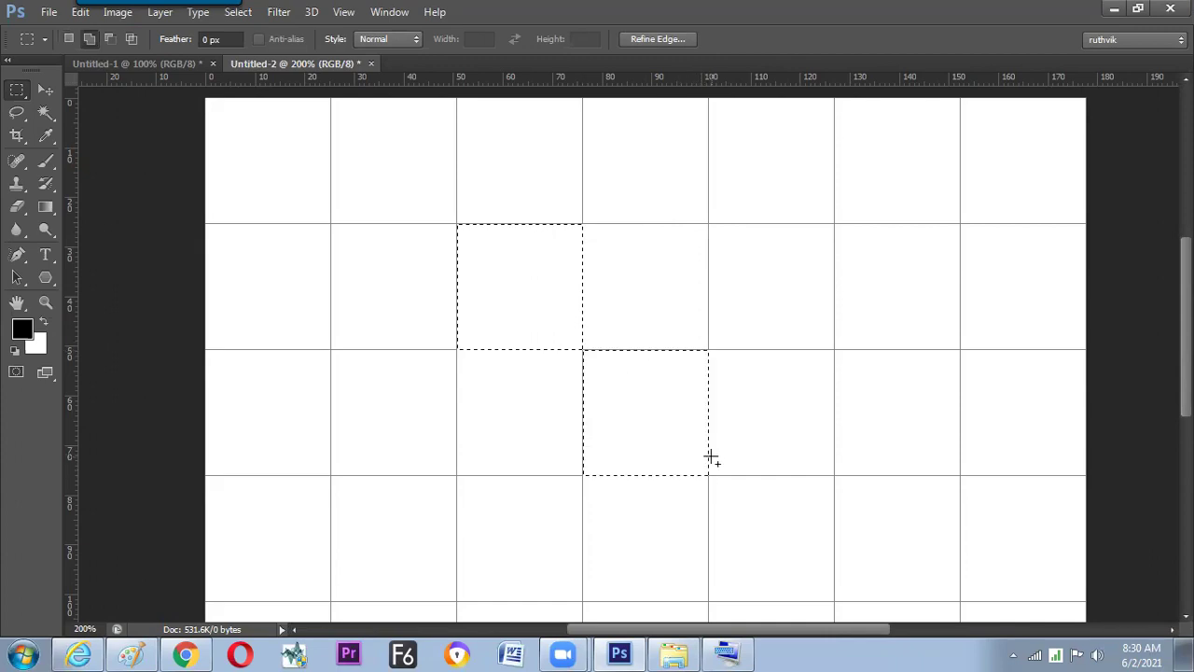
right_click(548, 315)
right_click(557, 327)
right_click(511, 335)
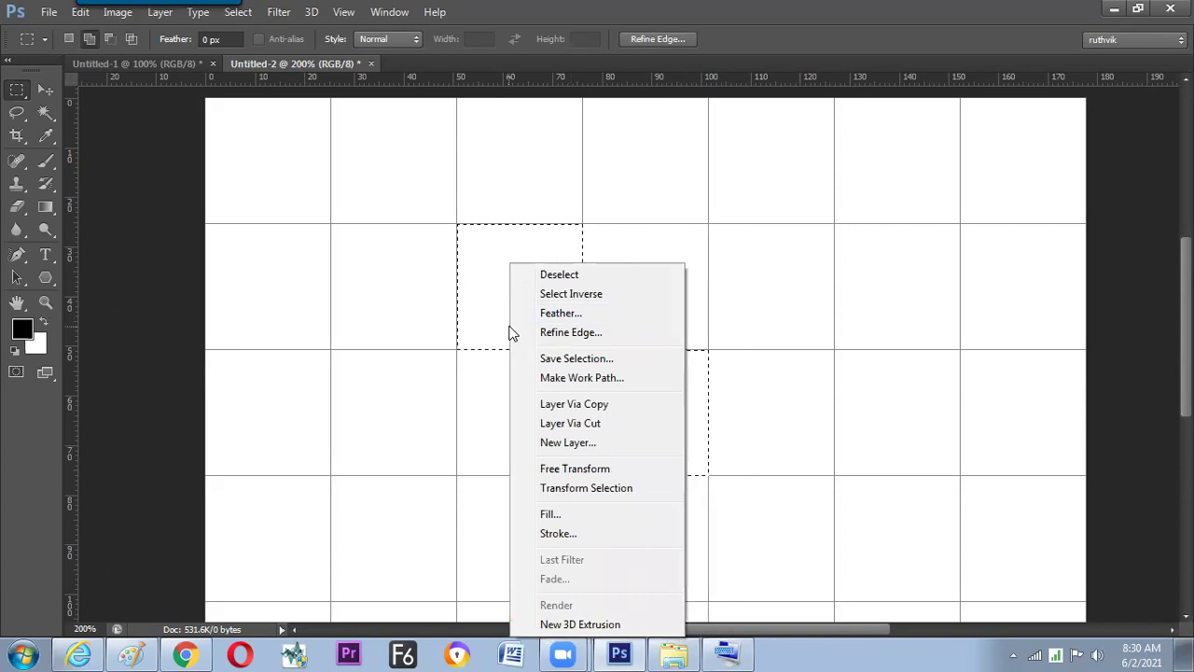
left_click(547, 514)
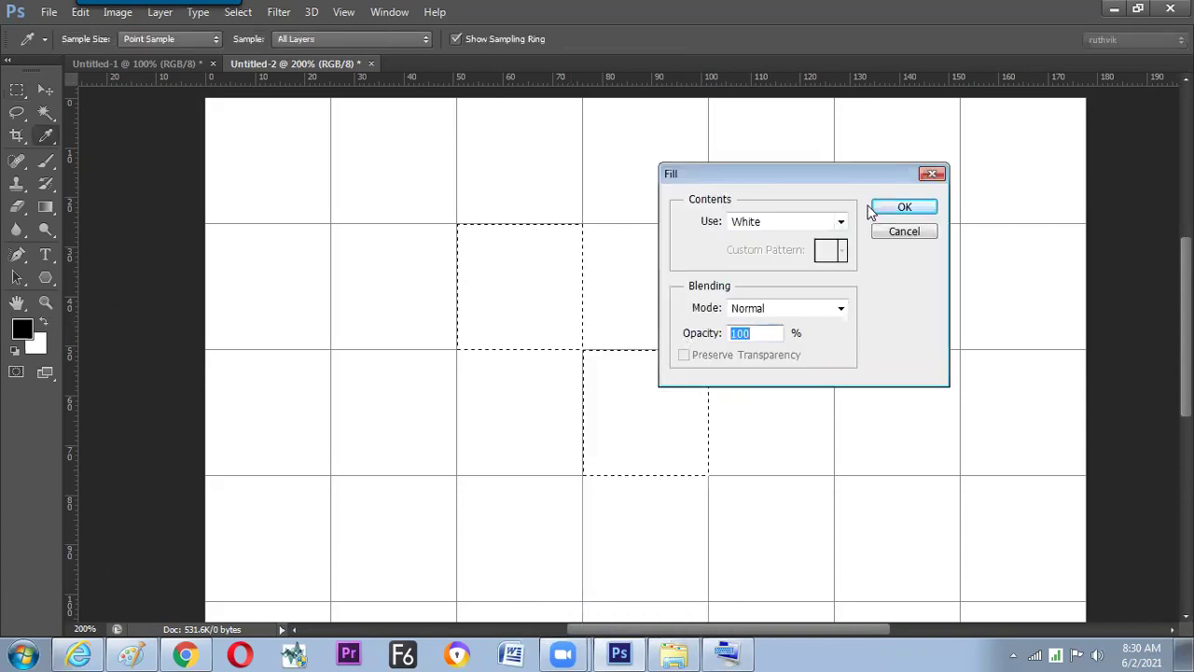
left_click(893, 235)
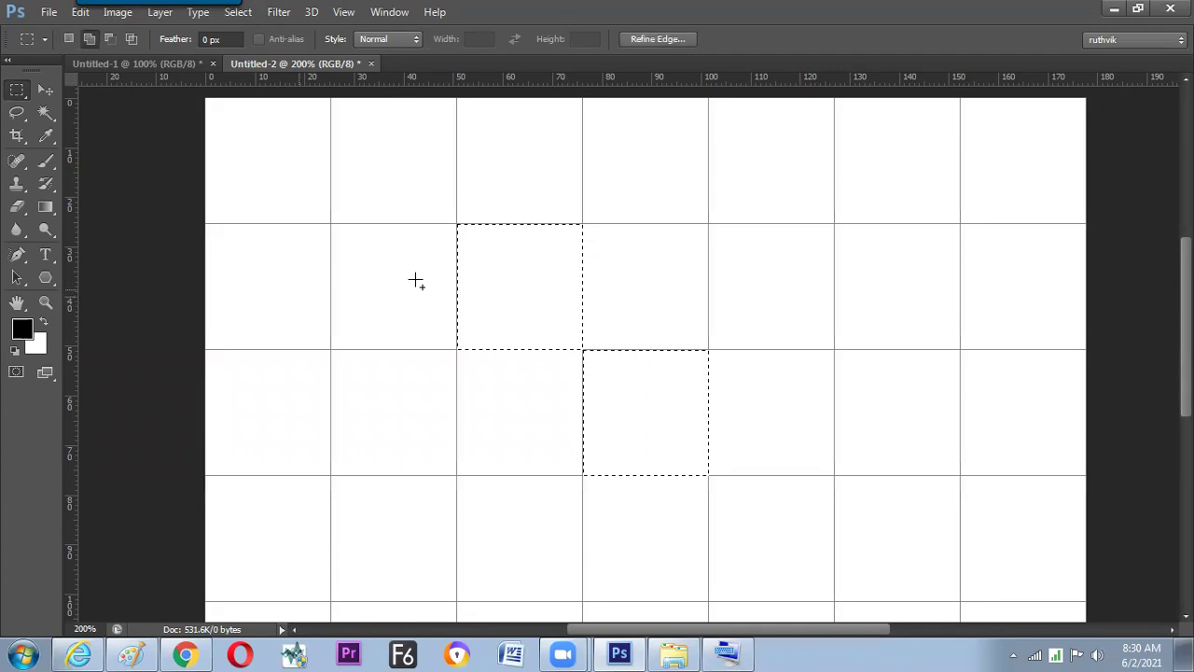
Bring up the On-Screen Keyboard over the Photoshop document and fill both selected cells with the black foreground color.
left_click(724, 645)
key("alt+Tab")
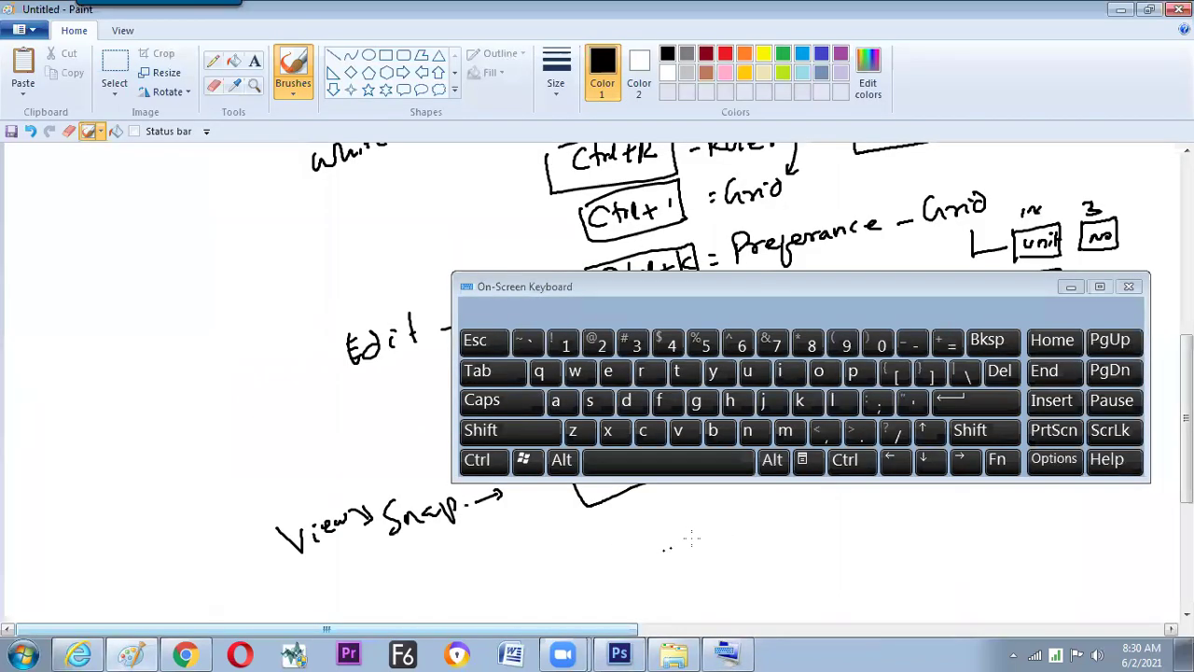
left_click(620, 653)
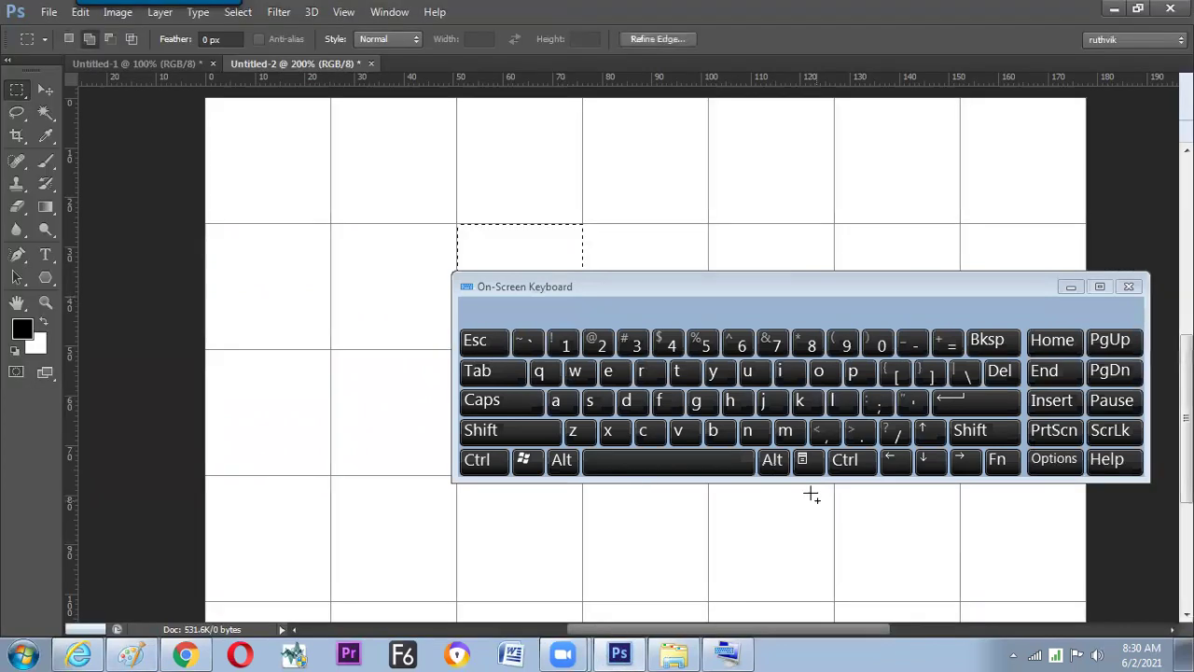
left_click(774, 467)
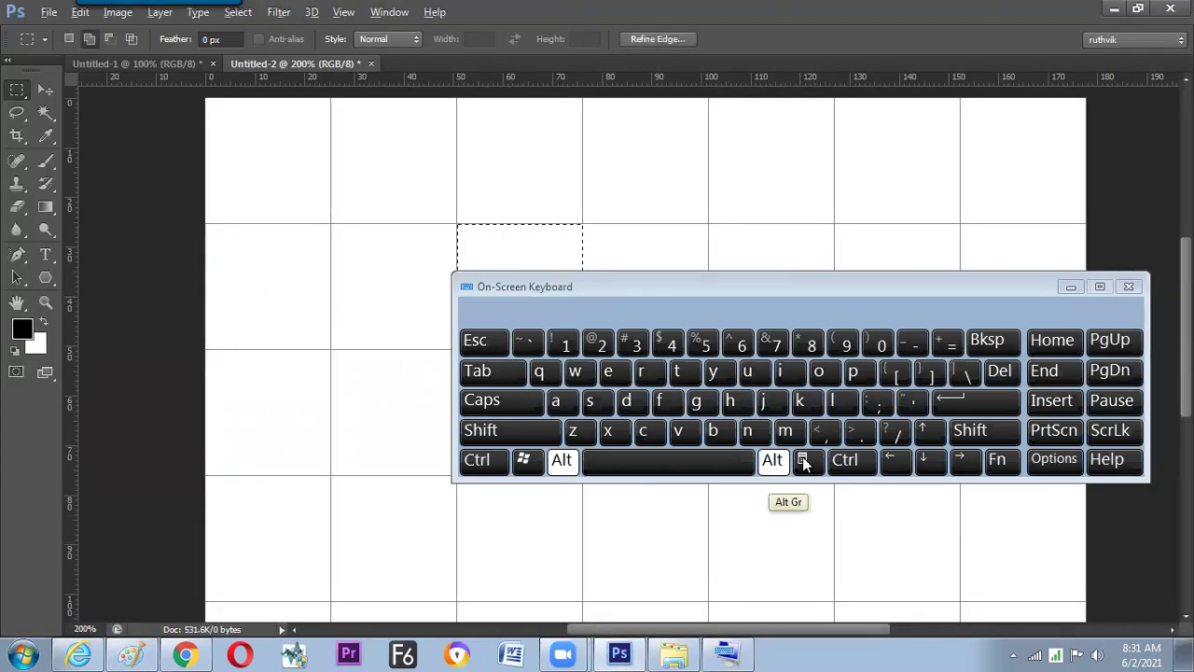
left_click(986, 339)
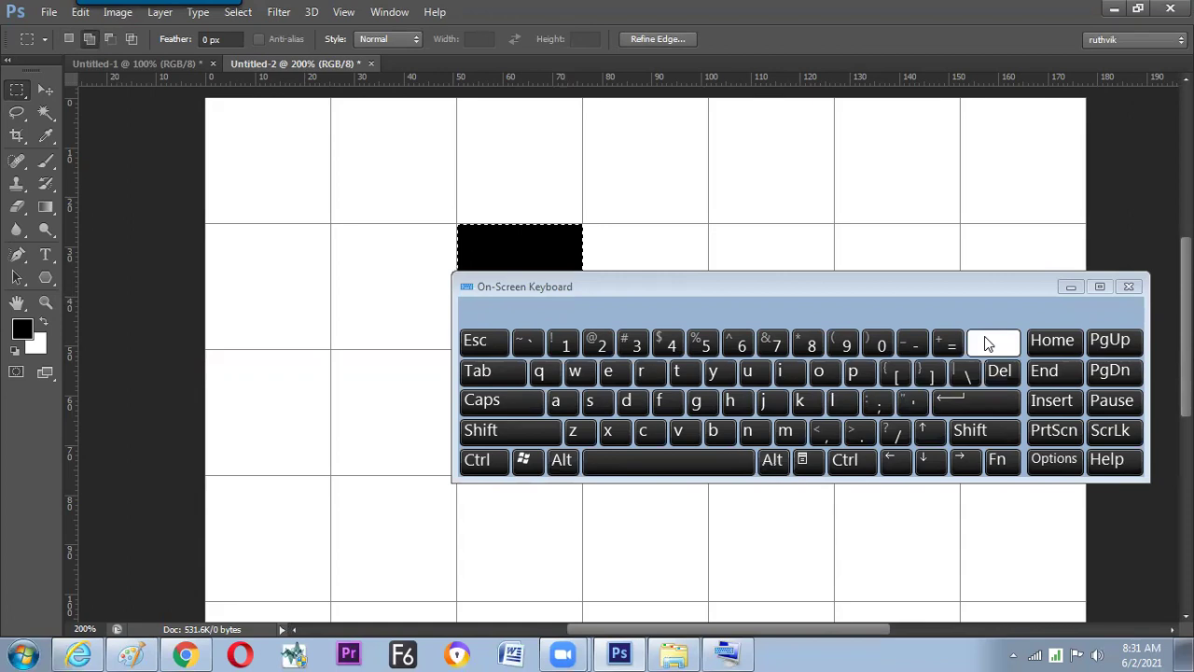
Move the On-Screen Keyboard off the filled cells and deselect them.
left_click_drag(853, 296, 767, 491)
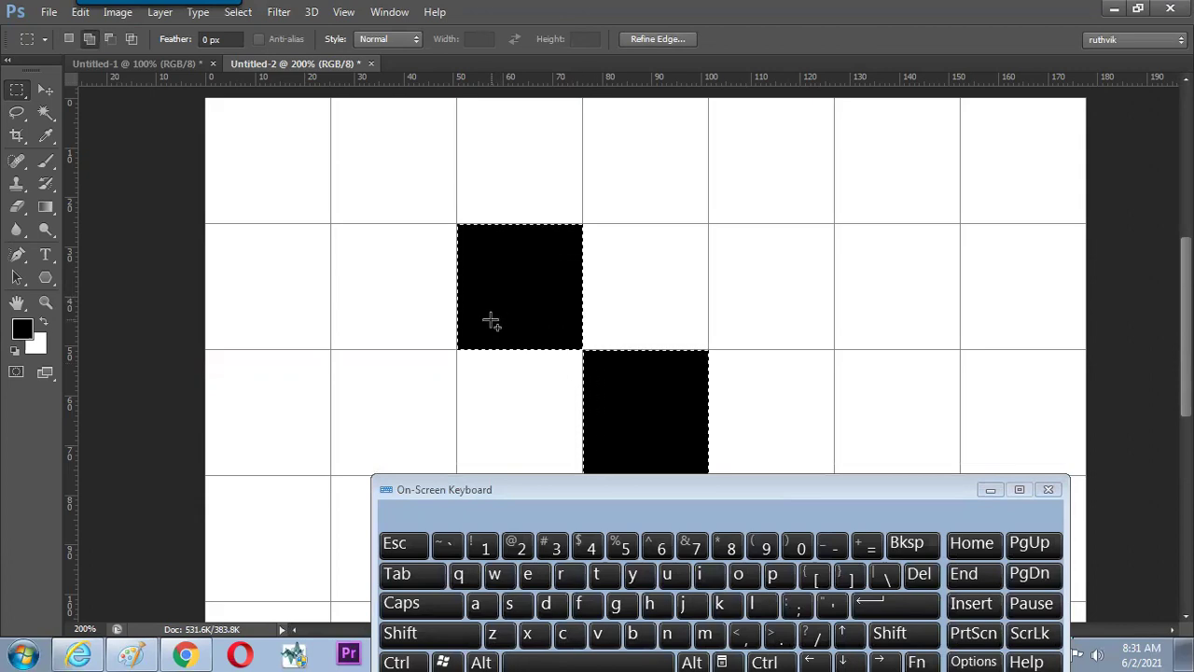
key("ctrl")
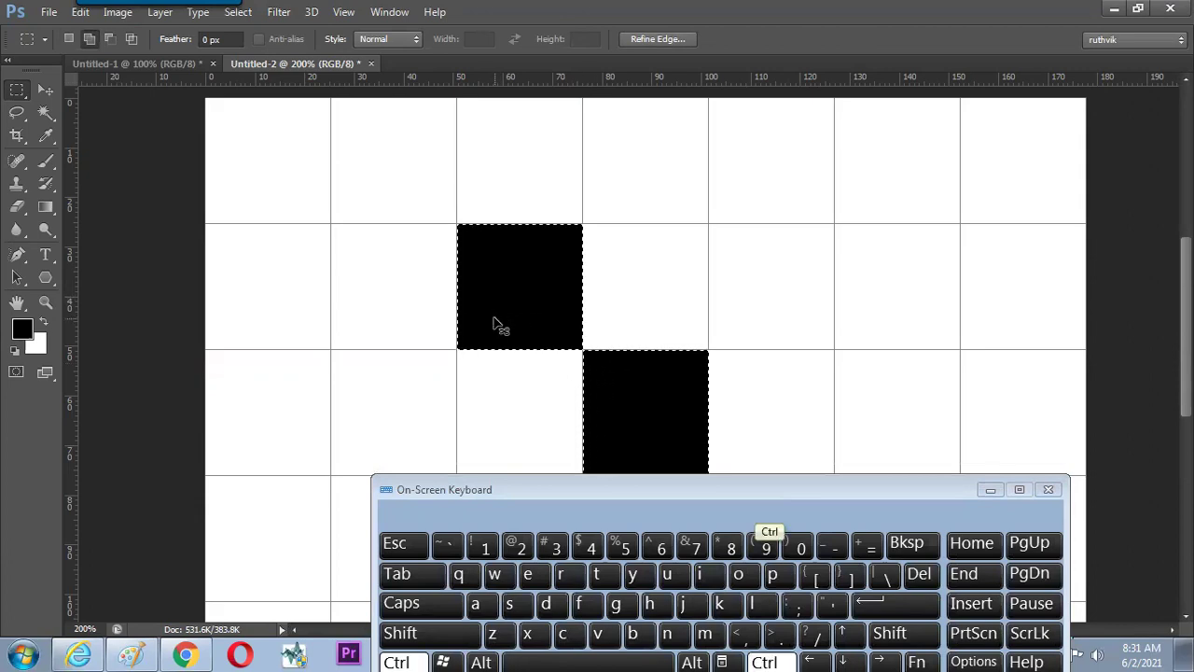
key("ctrl+d")
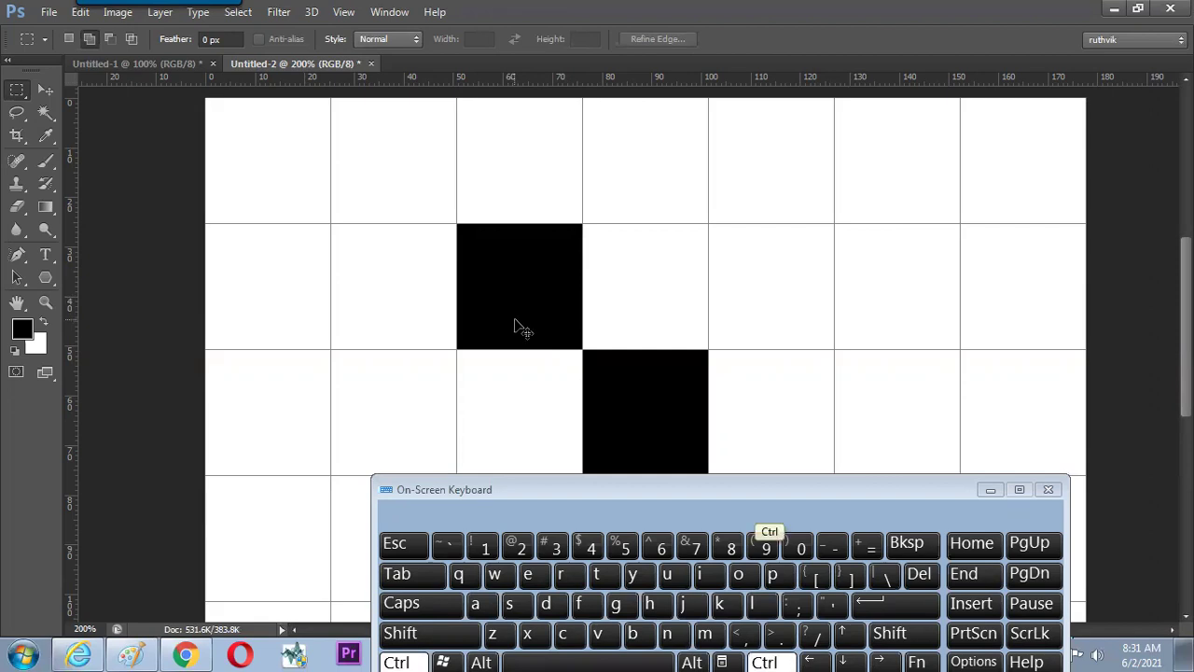
Open the Guides, Grid & Slices preferences, set the grid subdivisions to 3 and apply the change.
key("ctrl+k")
left_click_drag(532, 209, 595, 309)
left_click_drag(488, 484, 624, 562)
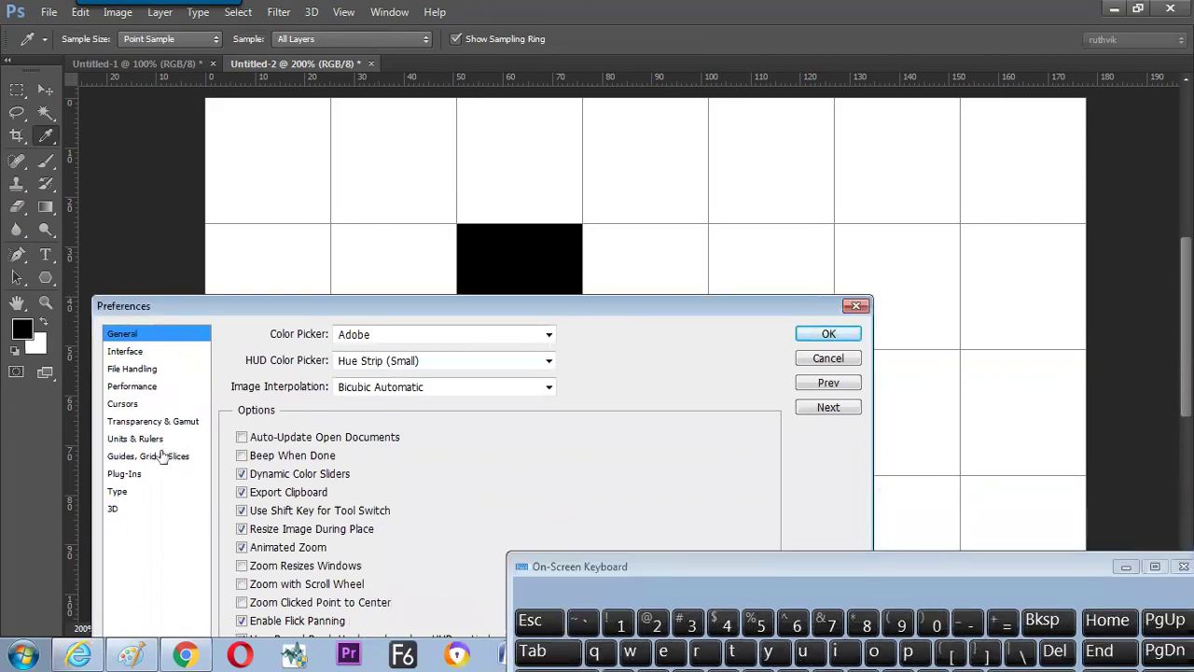
left_click(158, 457)
left_click_drag(570, 564, 720, 577)
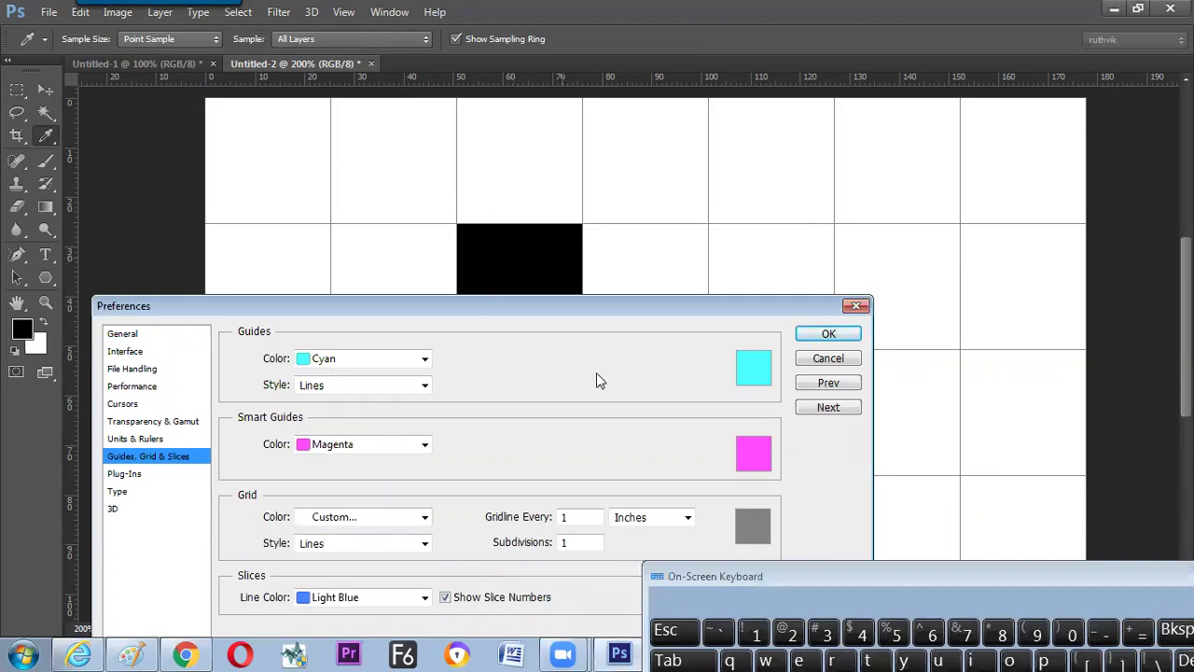
double_click(578, 542)
type("3")
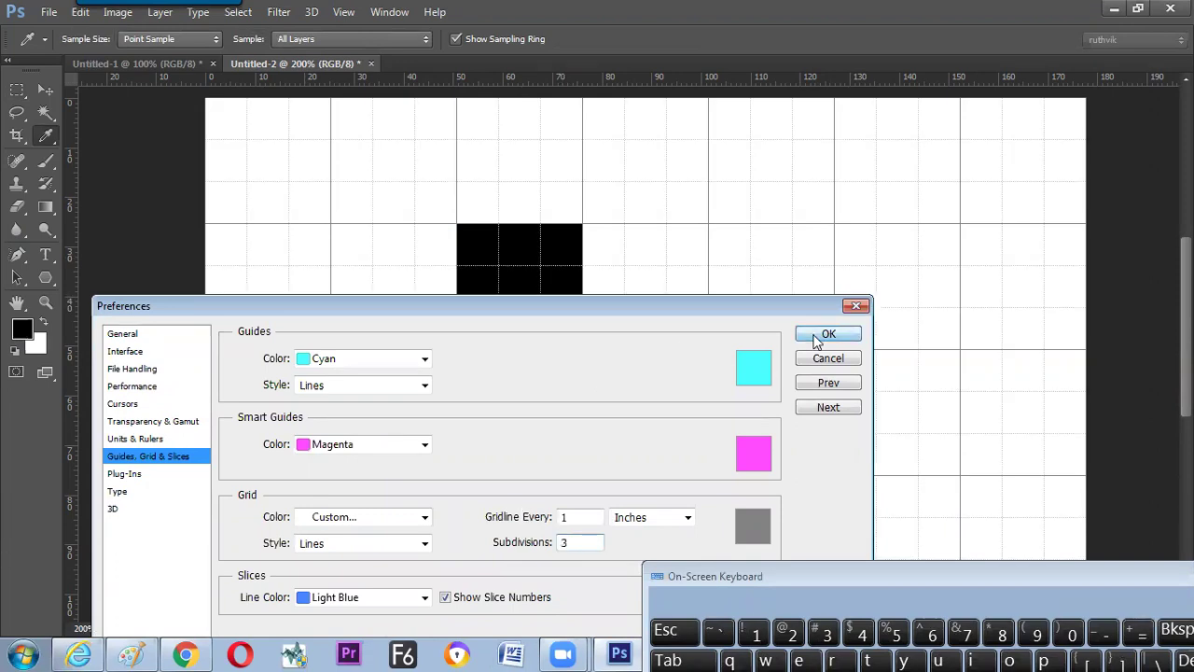
key("Return")
Select the center subdivision of each of the two black squares with the Rectangular Marquee in a single selection.
key("m")
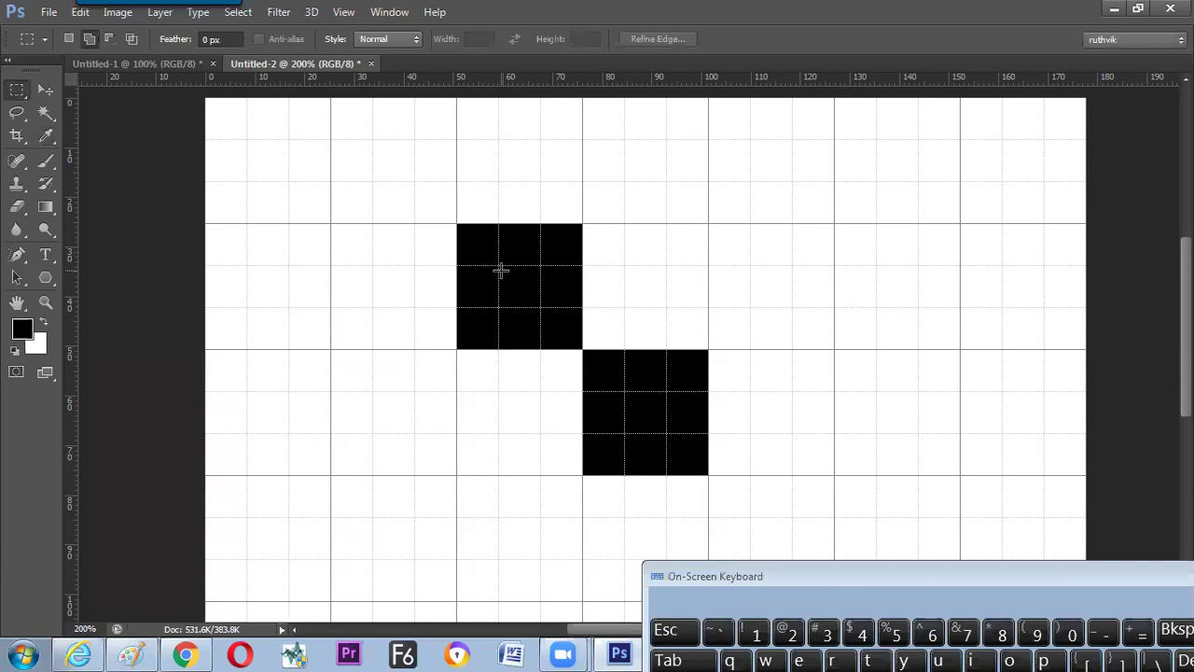
left_click_drag(500, 266, 541, 308)
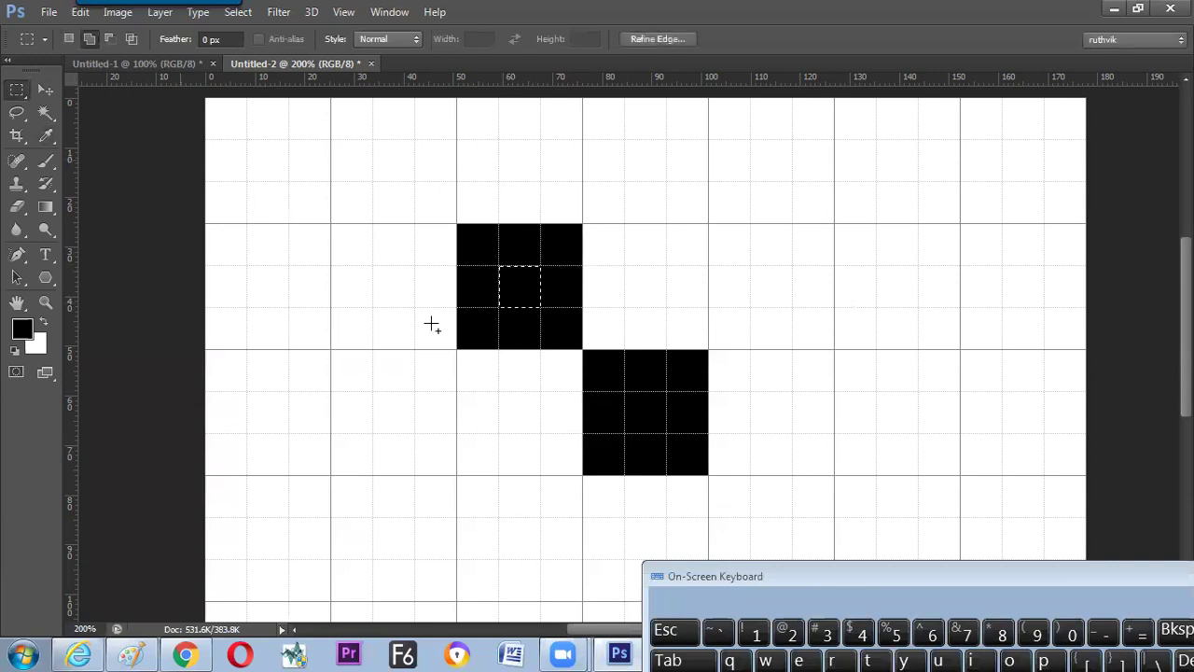
left_click_drag(628, 393, 666, 432)
left_click(22, 330)
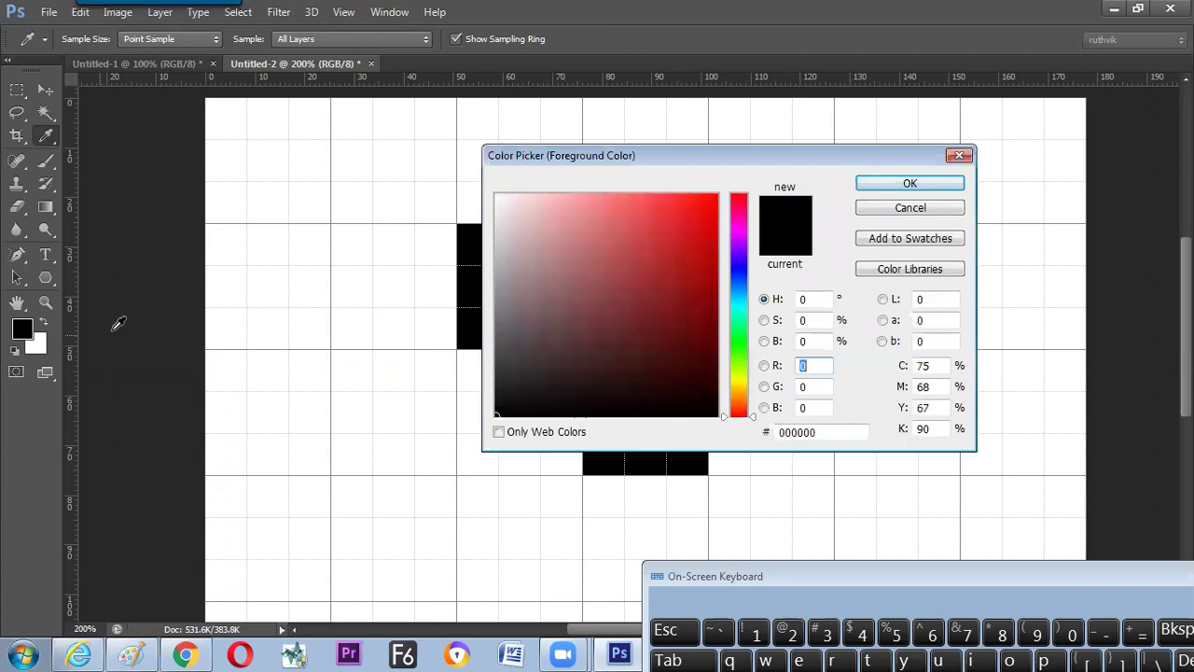
left_click_drag(597, 156, 446, 267)
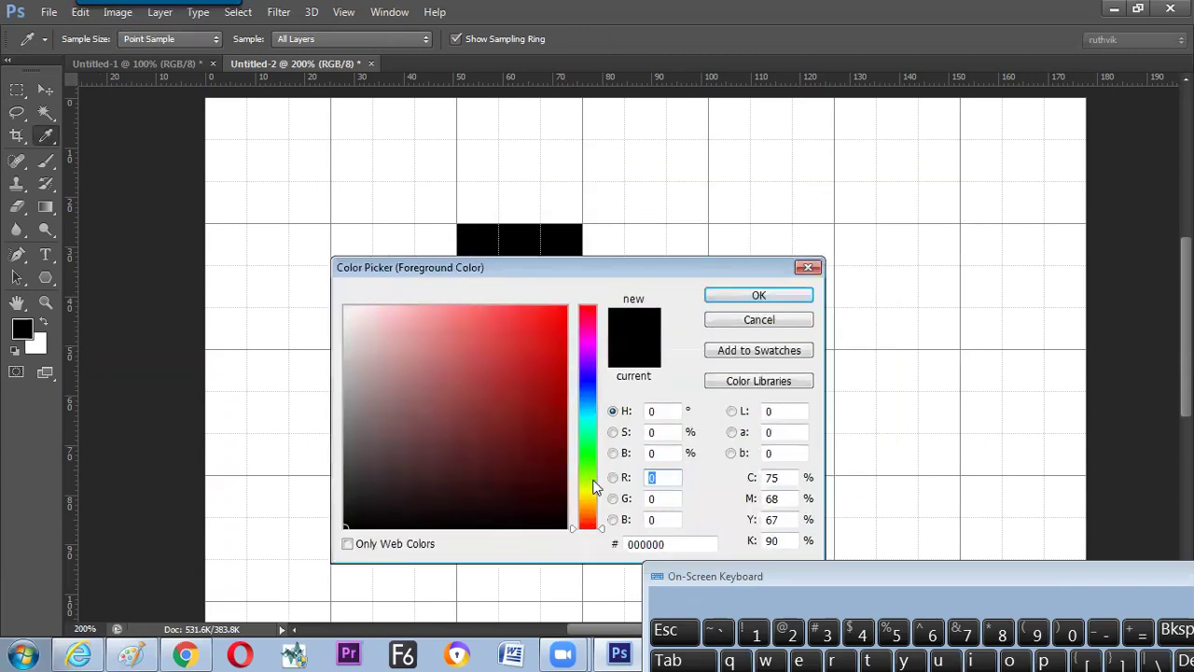
left_click_drag(592, 487, 588, 494)
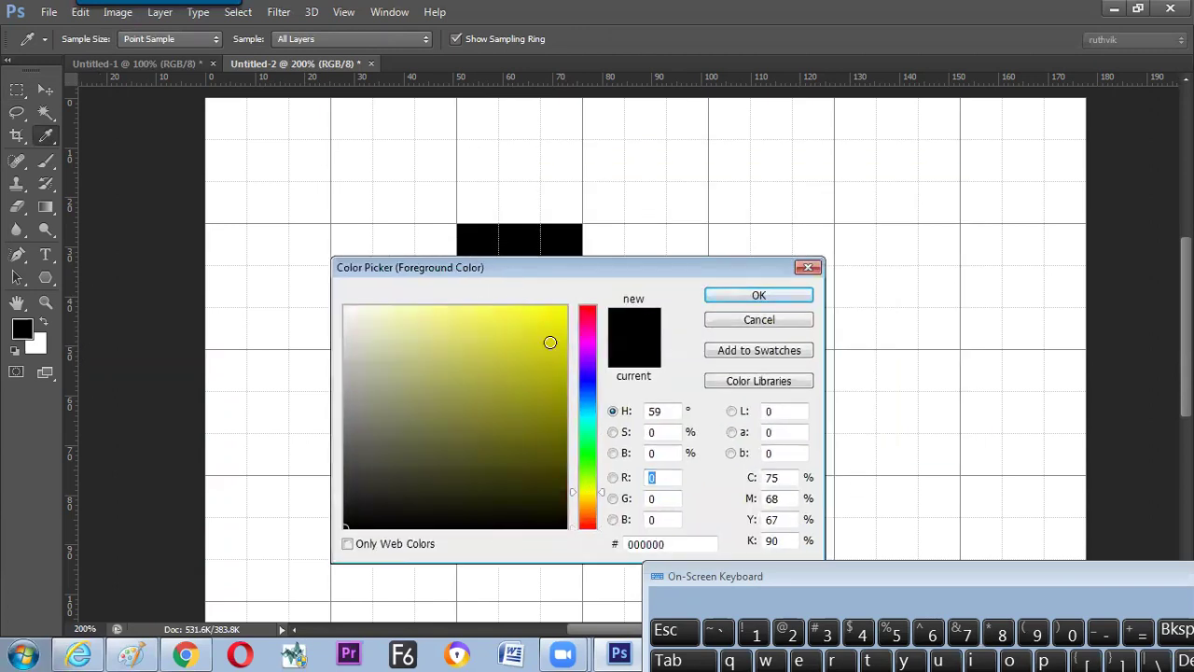
left_click_drag(551, 342, 566, 308)
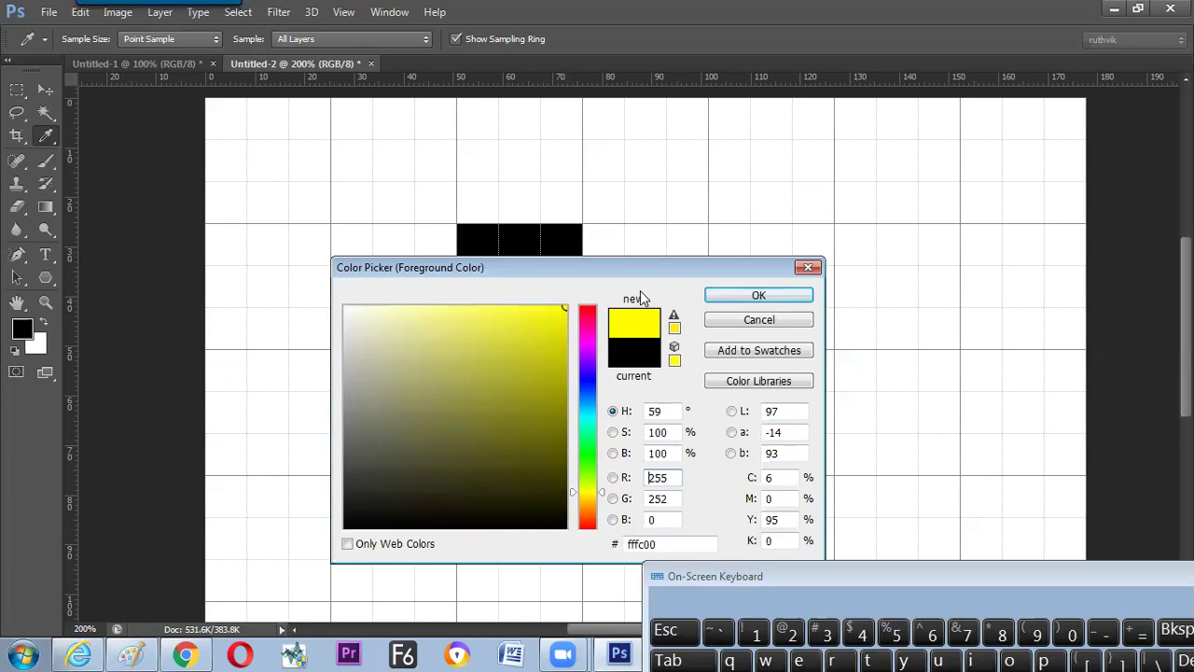
left_click_drag(637, 265, 600, 290)
left_click_drag(522, 331, 536, 374)
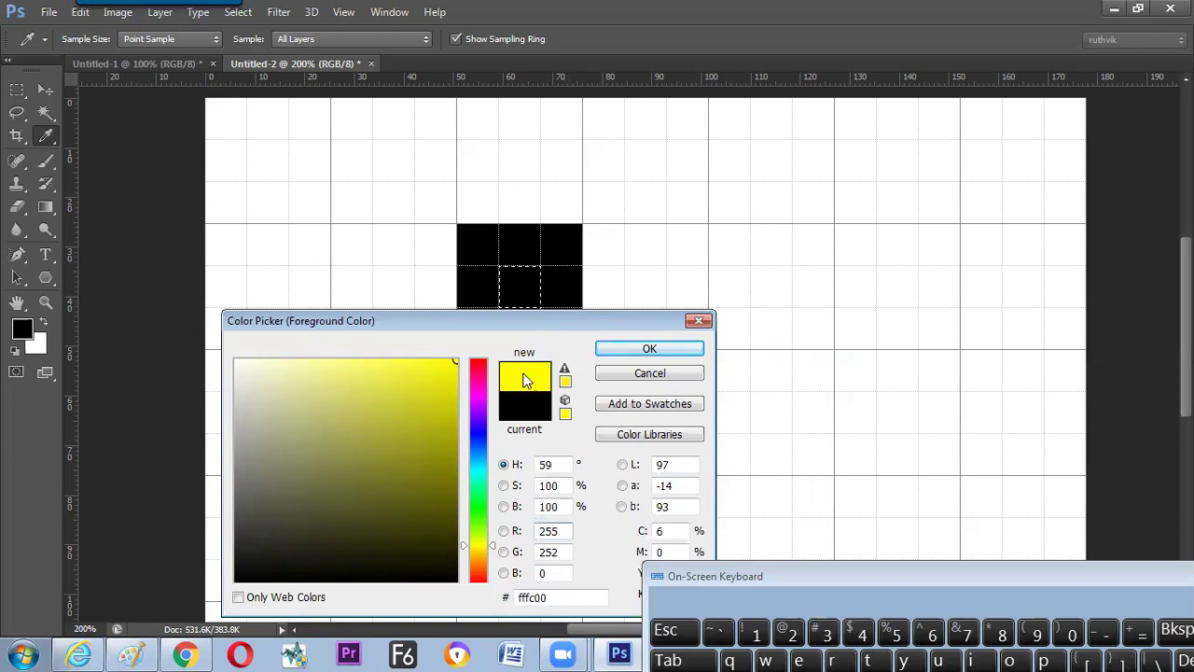
left_click(629, 378)
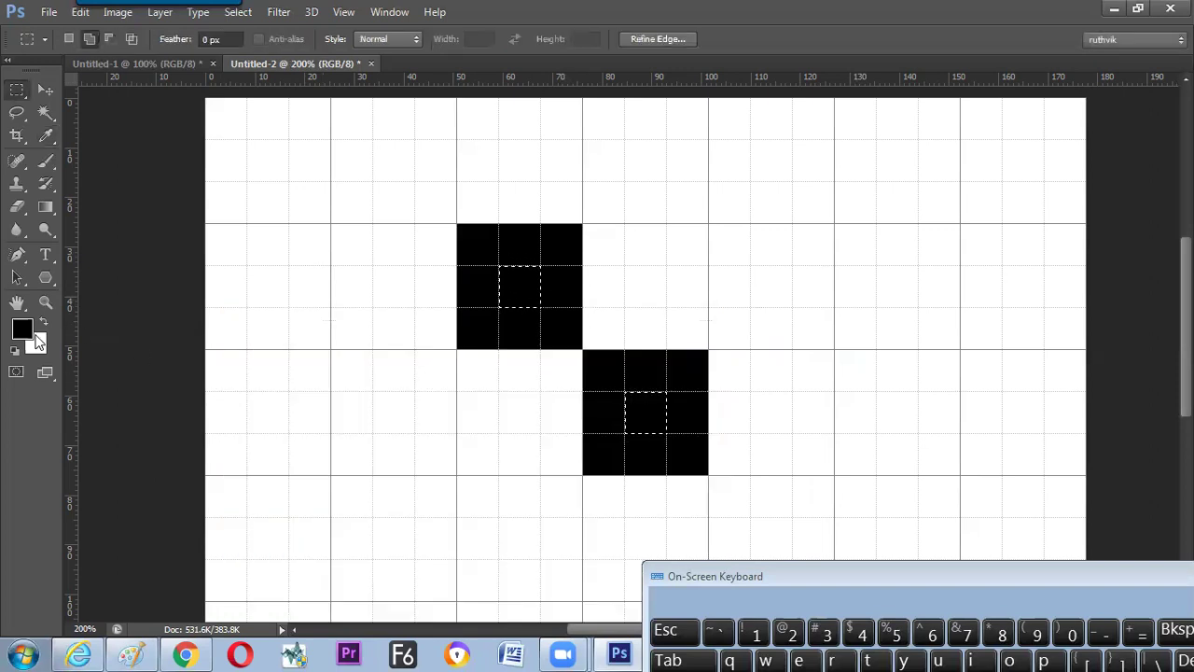
Set the foreground color to bright yellow, hex fff000.
left_click(23, 328)
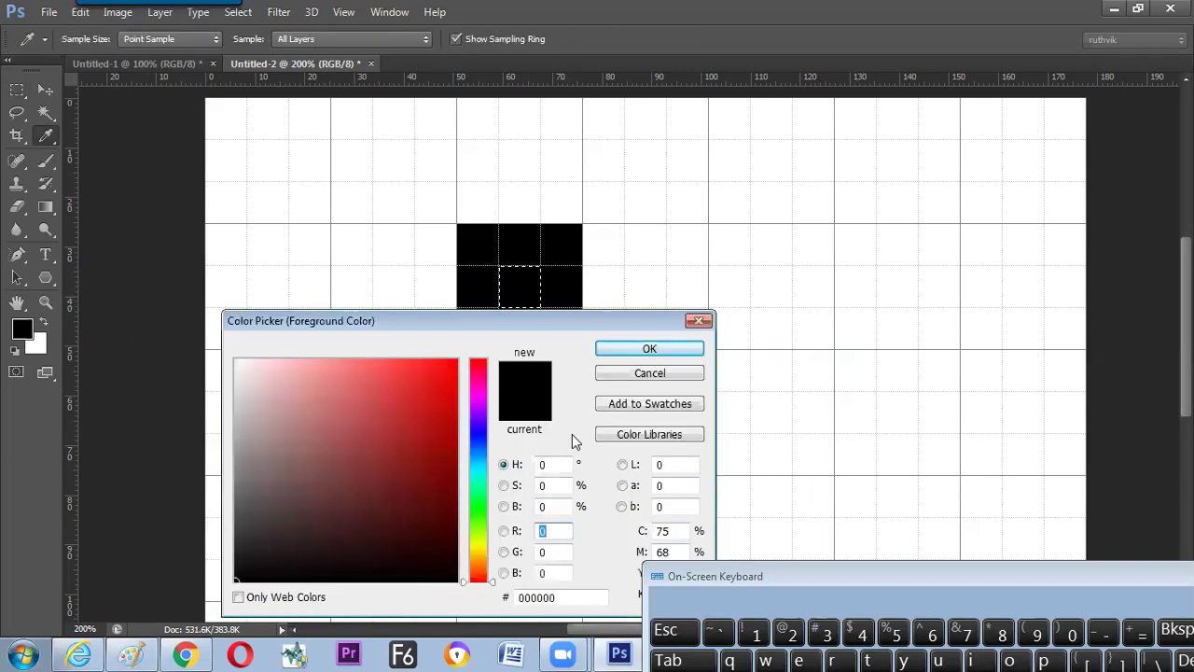
left_click(492, 546)
left_click(492, 546)
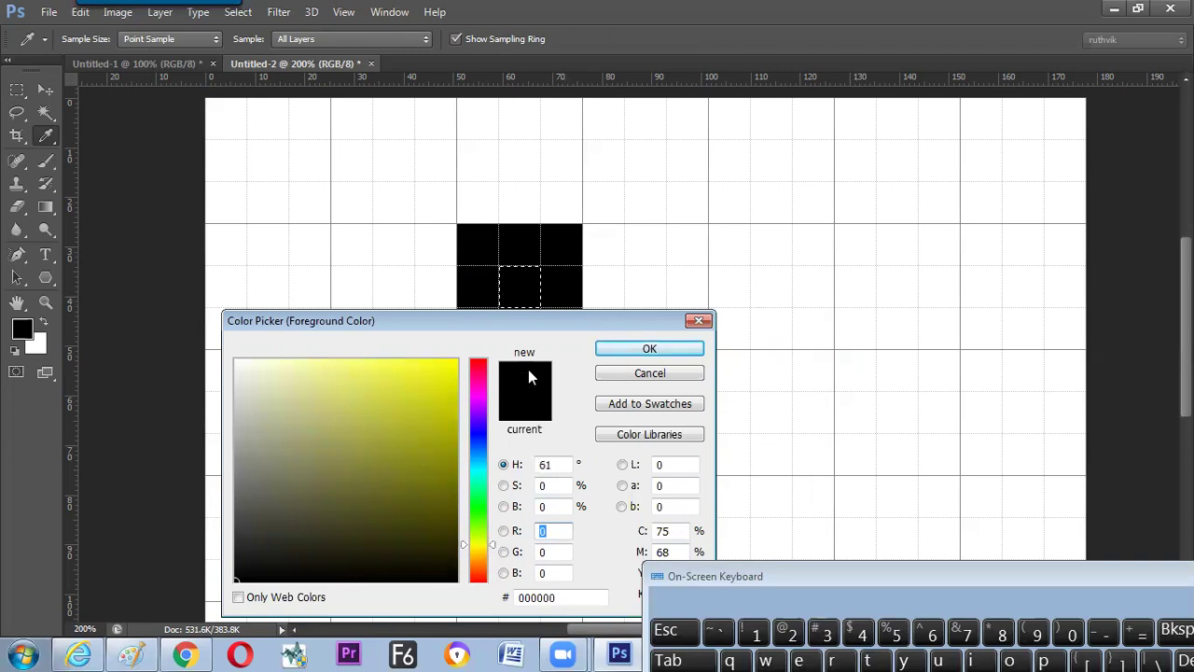
left_click(495, 534)
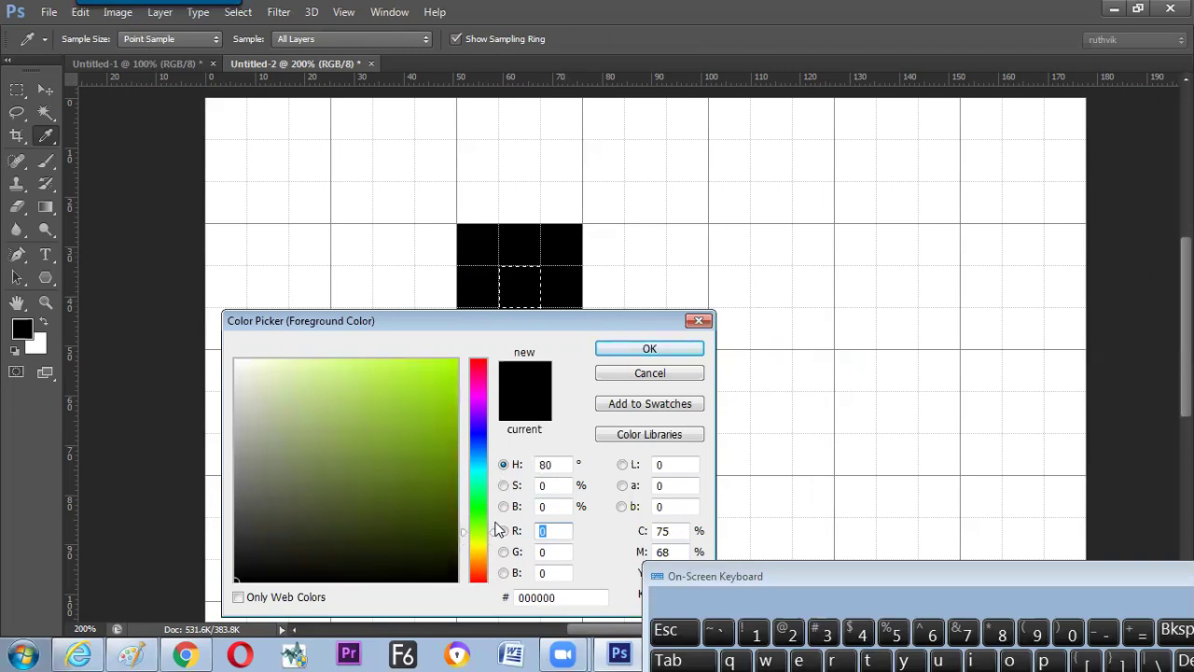
left_click(492, 491)
left_click(485, 547)
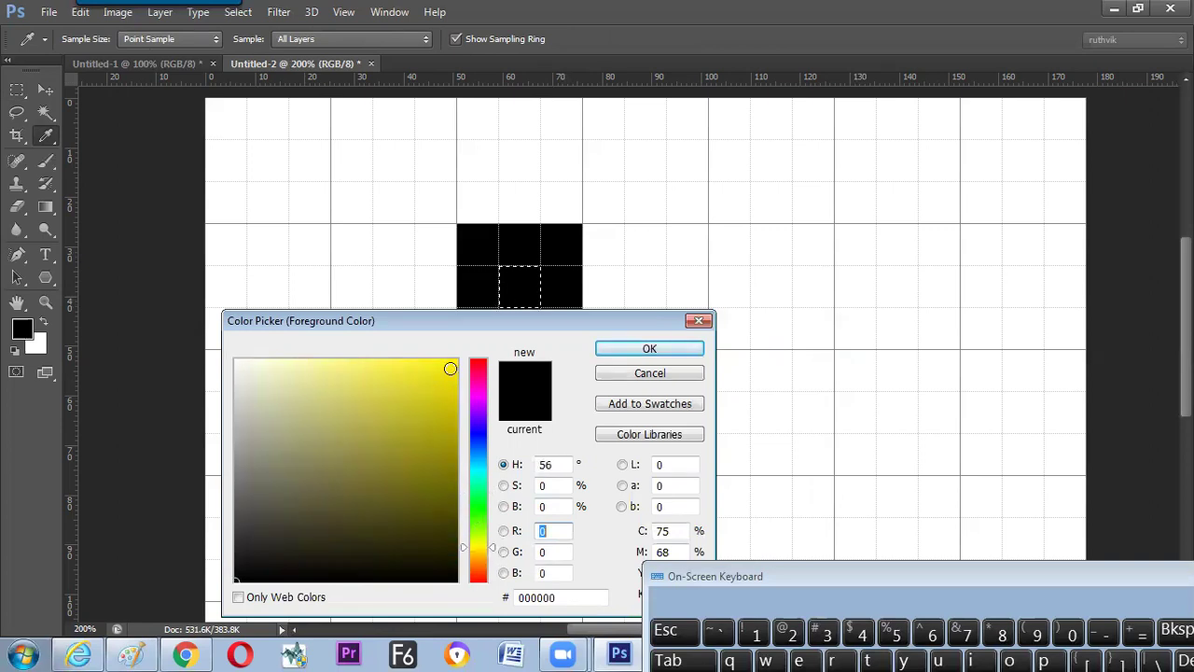
left_click(457, 360)
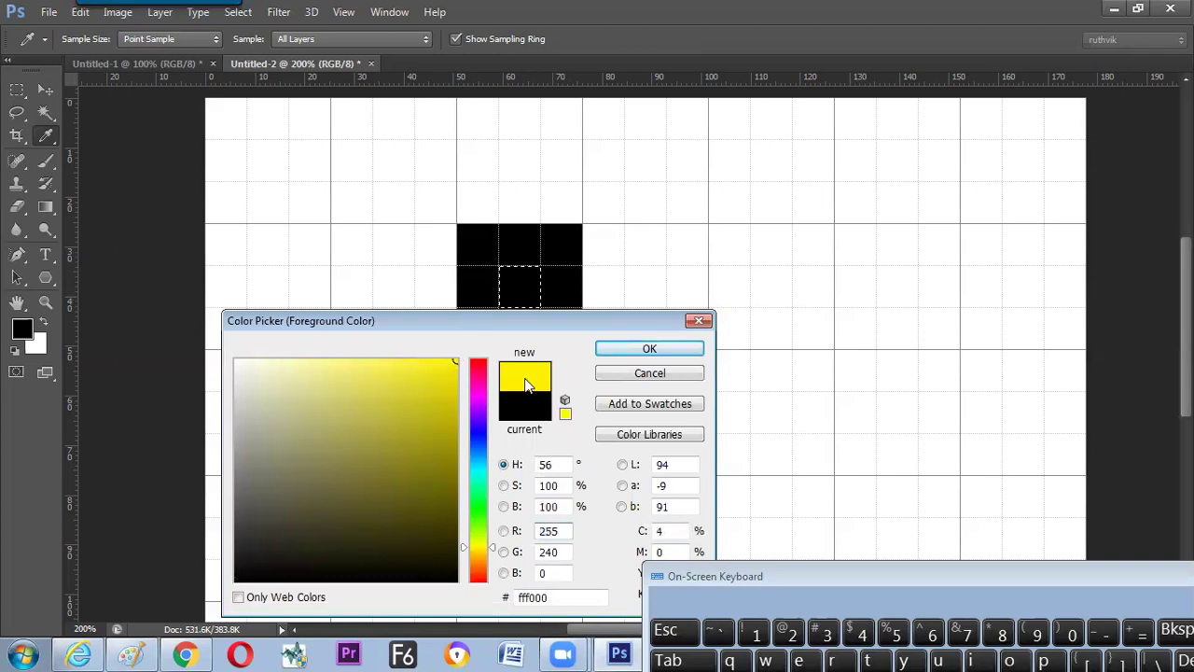
left_click(653, 356)
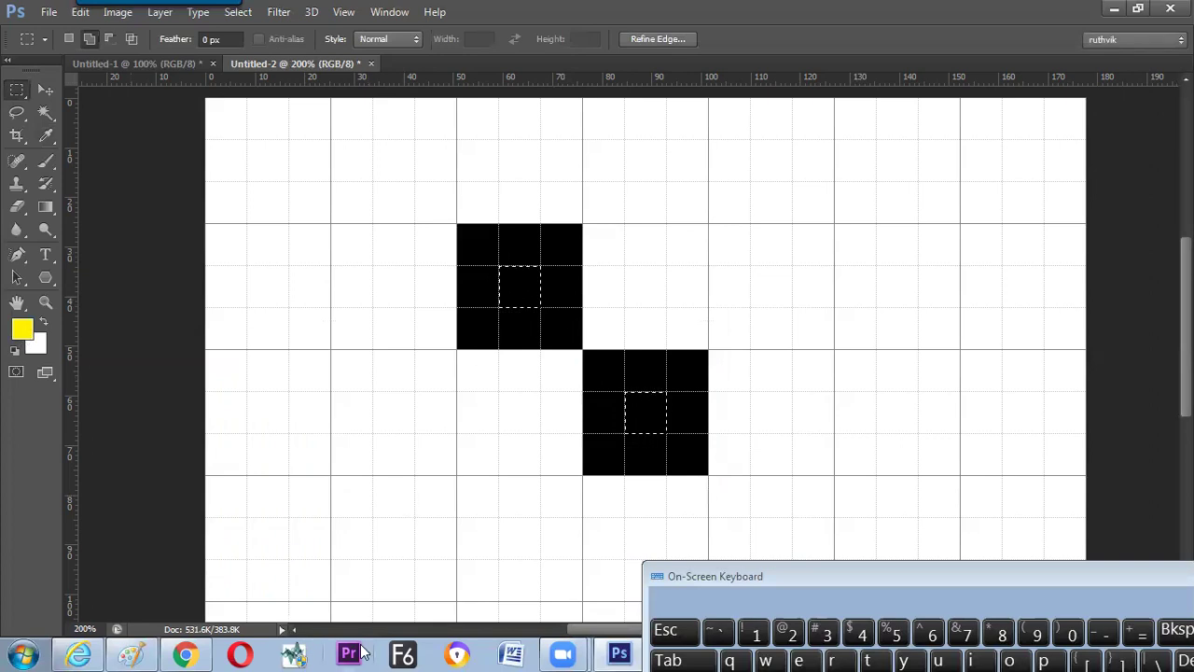
Switch to the Paint notes and draw a check mark above the handwritten Alt + Backspace fill shortcut.
left_click(148, 654)
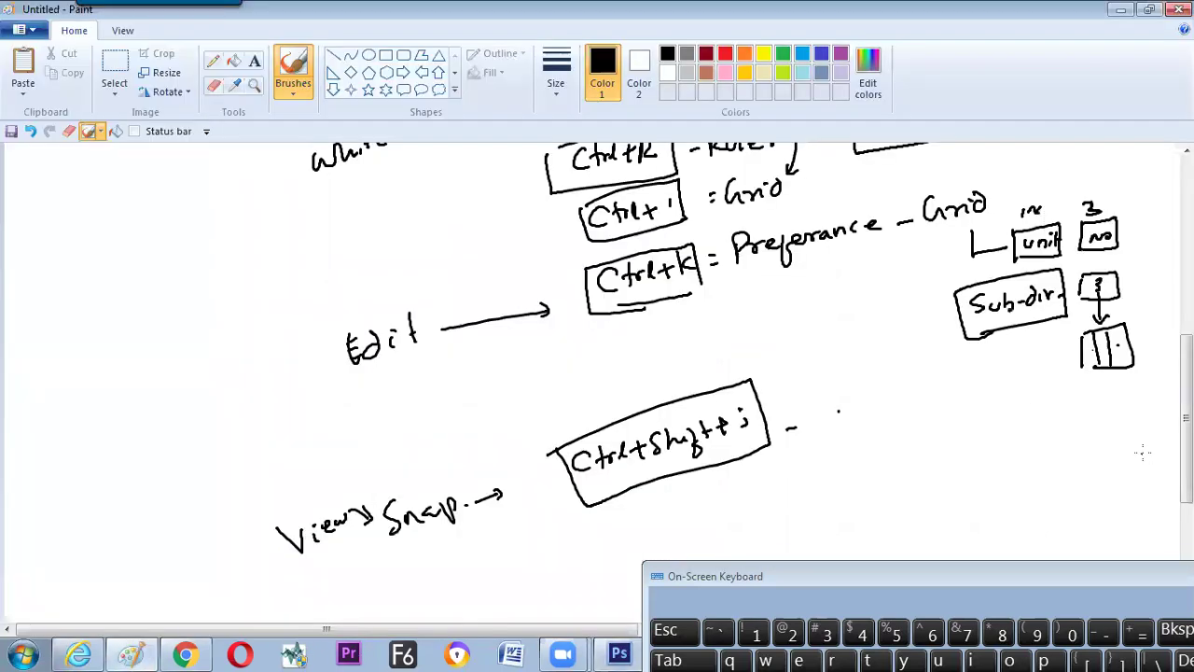
scroll(1185, 419, "up", 5)
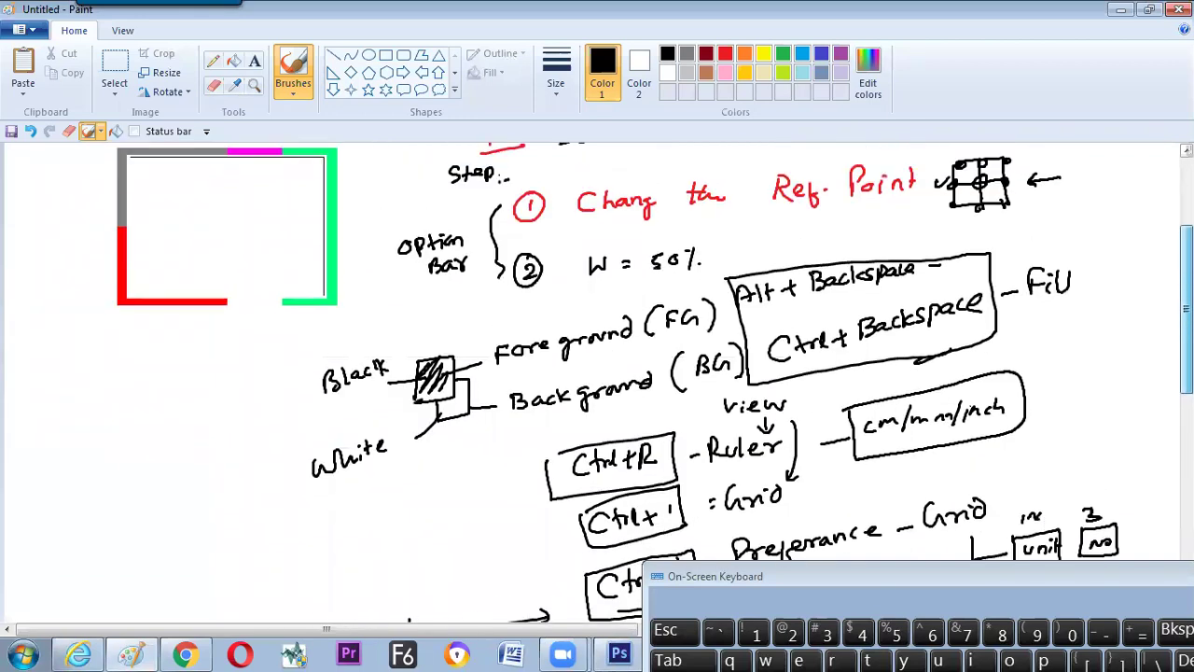
left_click_drag(774, 271, 804, 257)
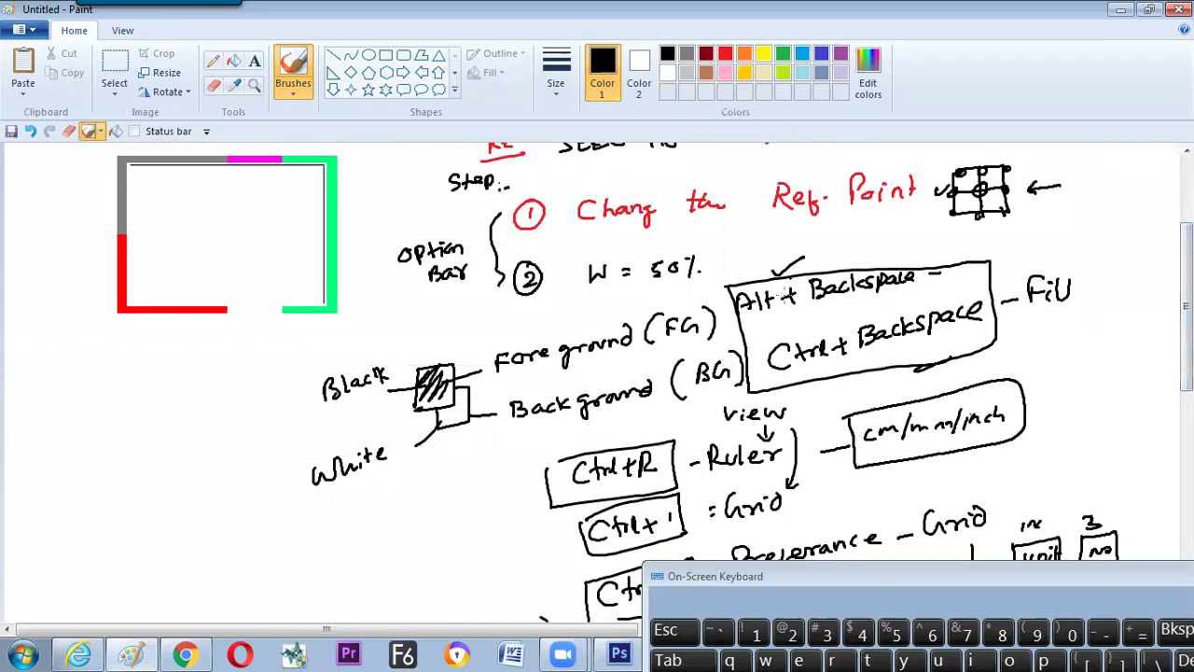
Return to Photoshop, fill both selected center cells with background white, replace it with foreground yellow, and deselect them.
left_click(619, 654)
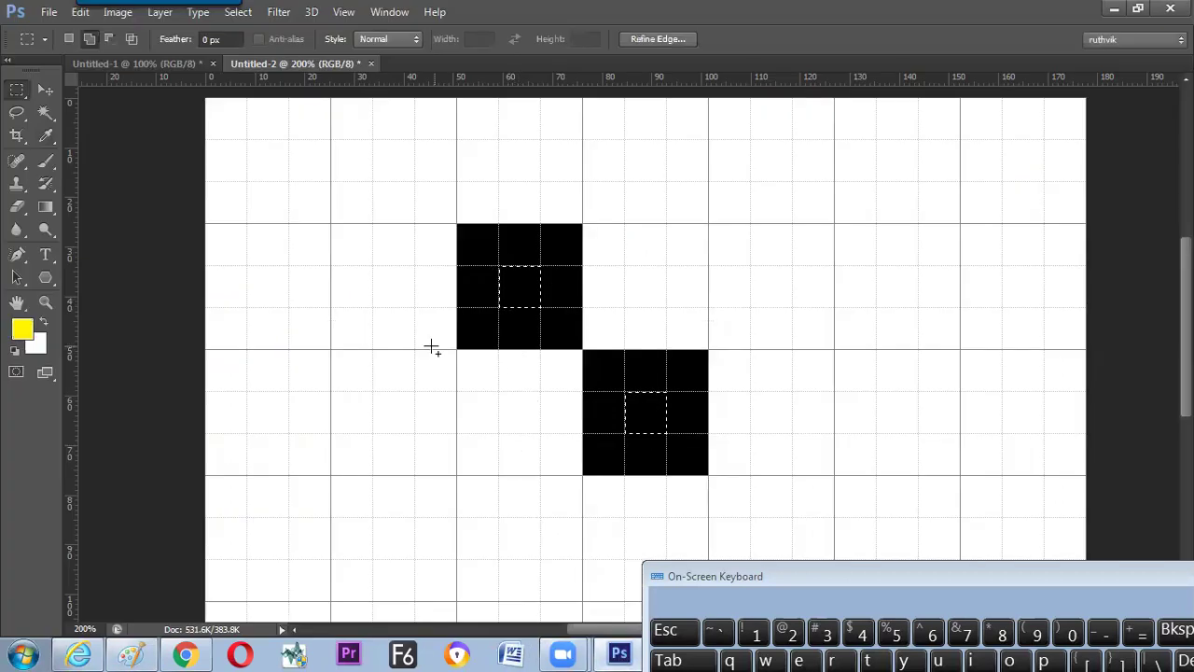
key("ctrl+BackSpace")
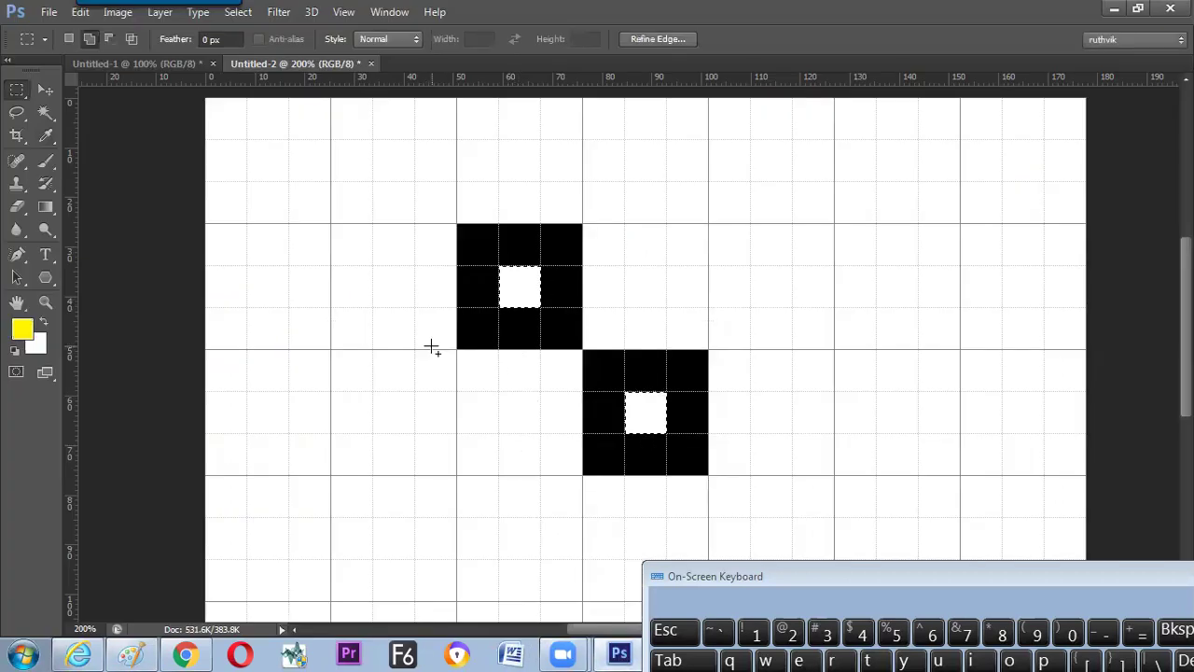
key("alt+BackSpace")
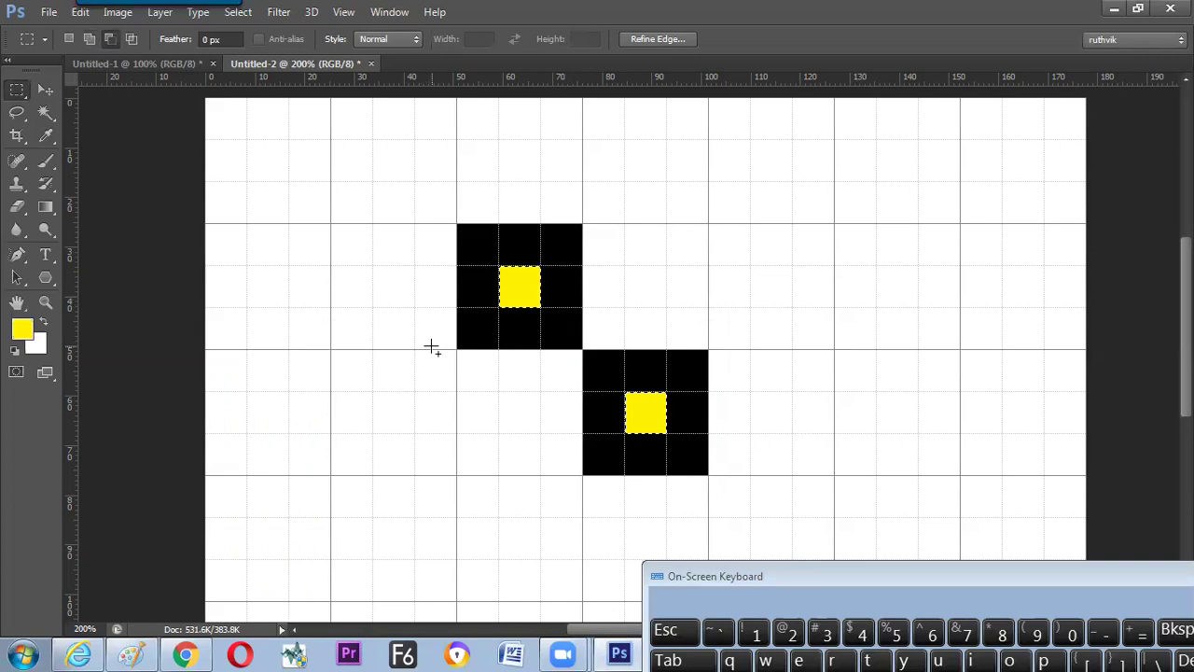
key("shift")
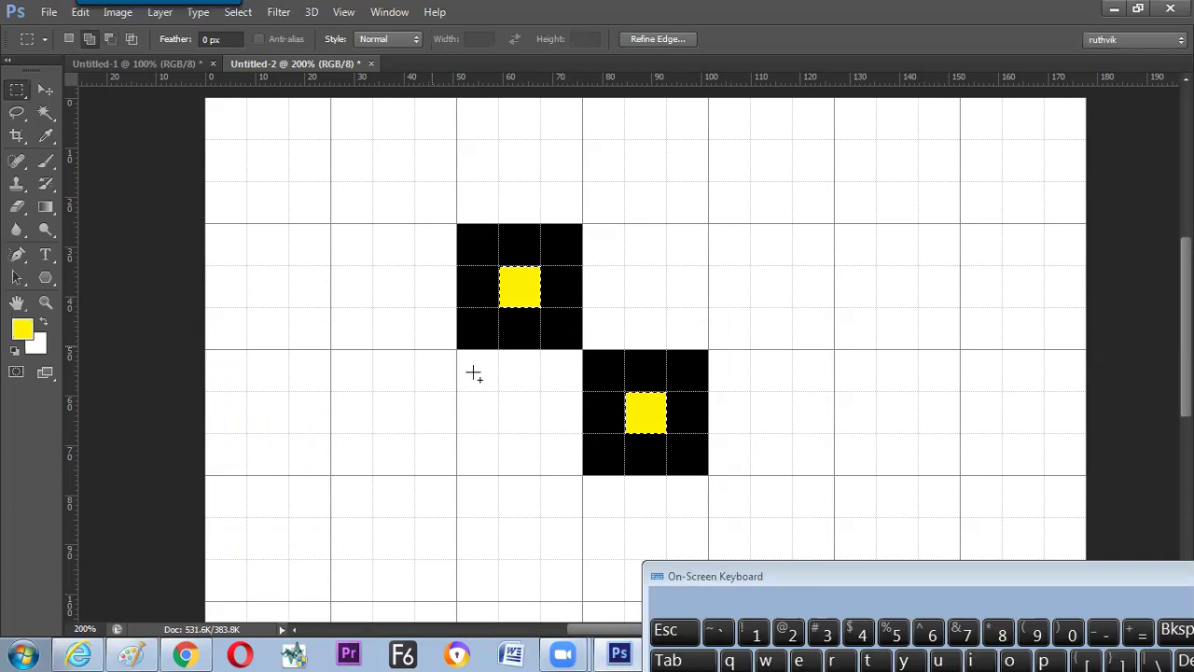
key("ctrl+d")
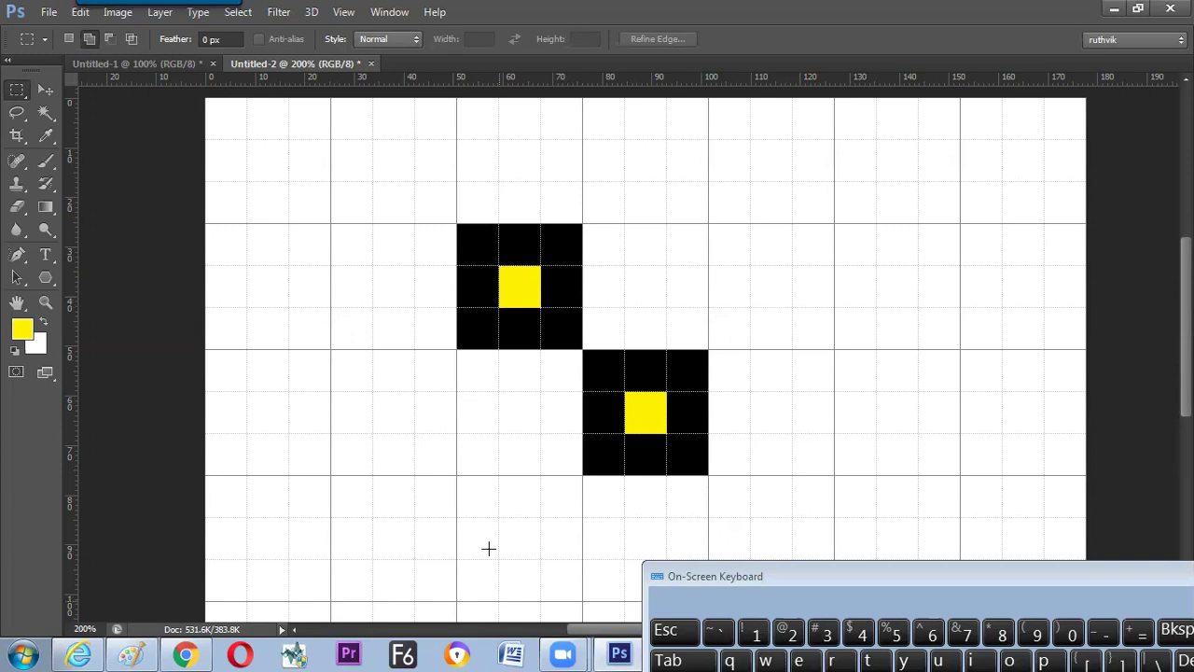
Close the On-Screen Keyboard covering the Paint notes and cycle through the open windows.
scroll(217, 433, "up", 5)
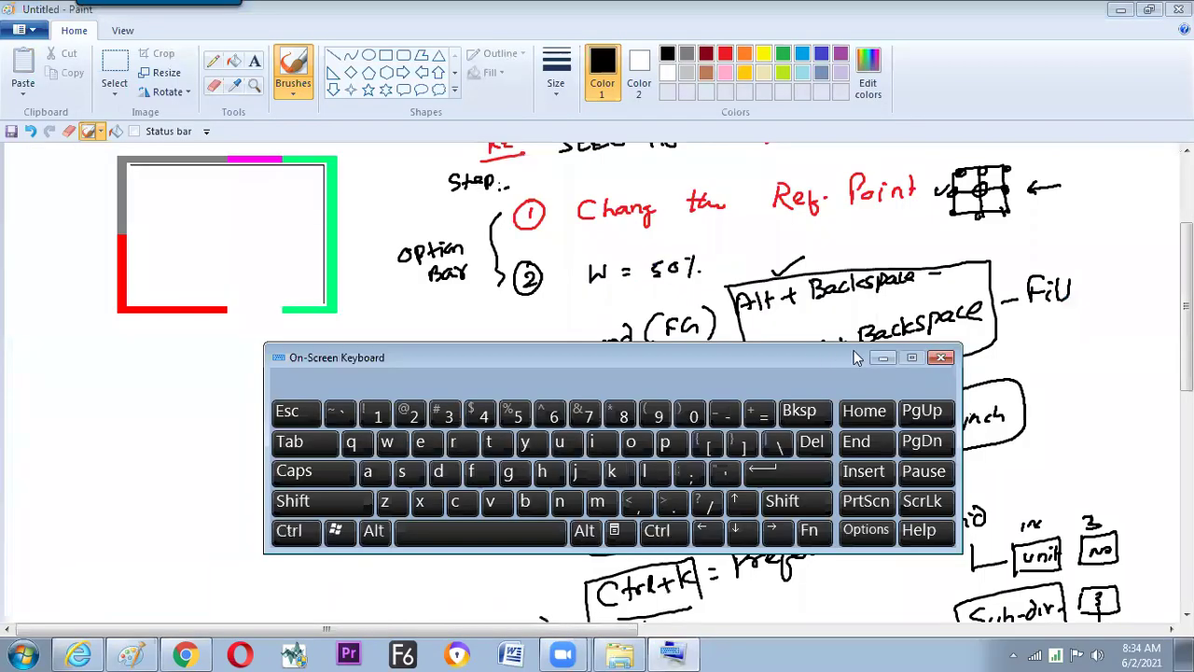
left_click(941, 360)
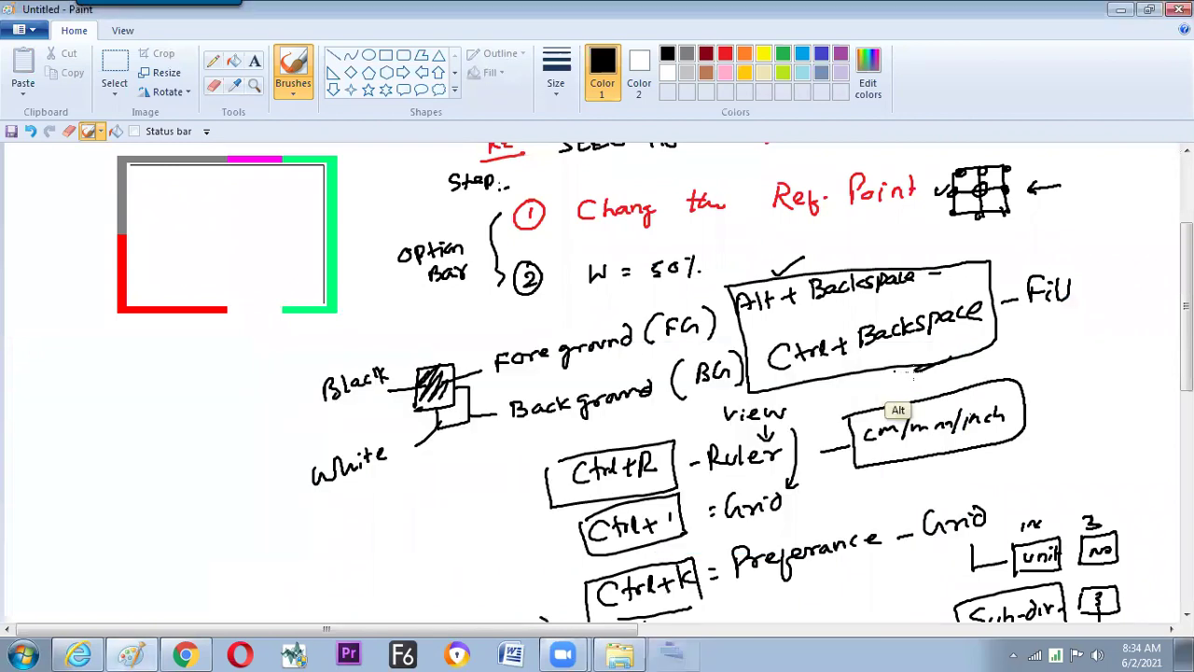
key("alt+Tab")
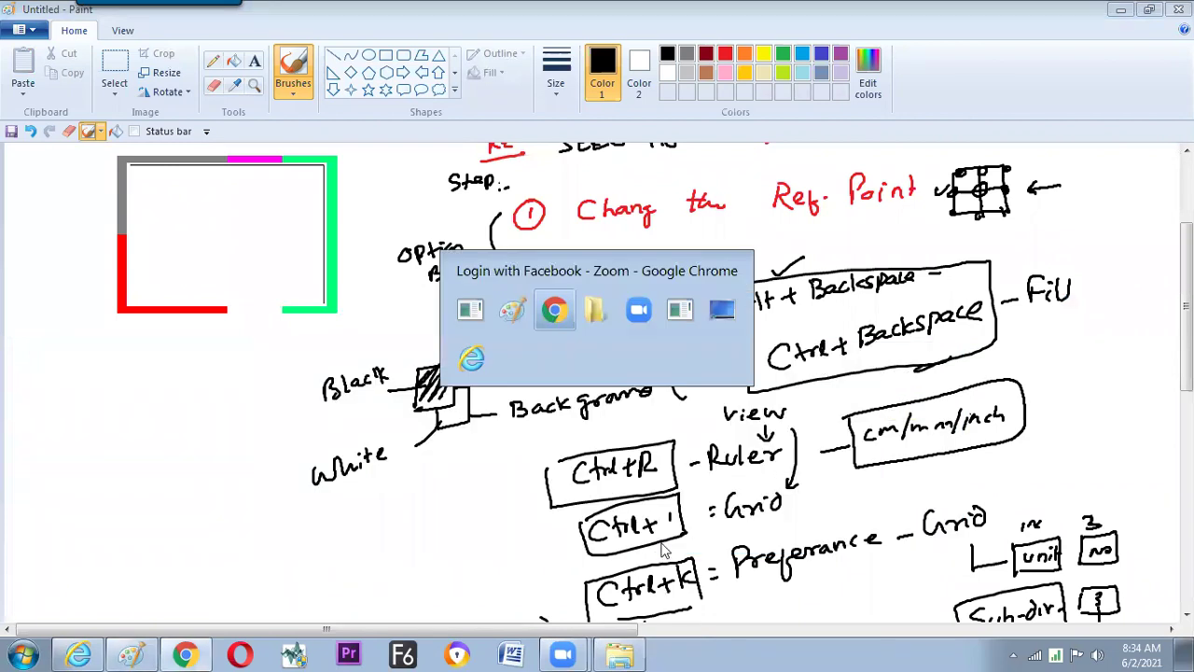